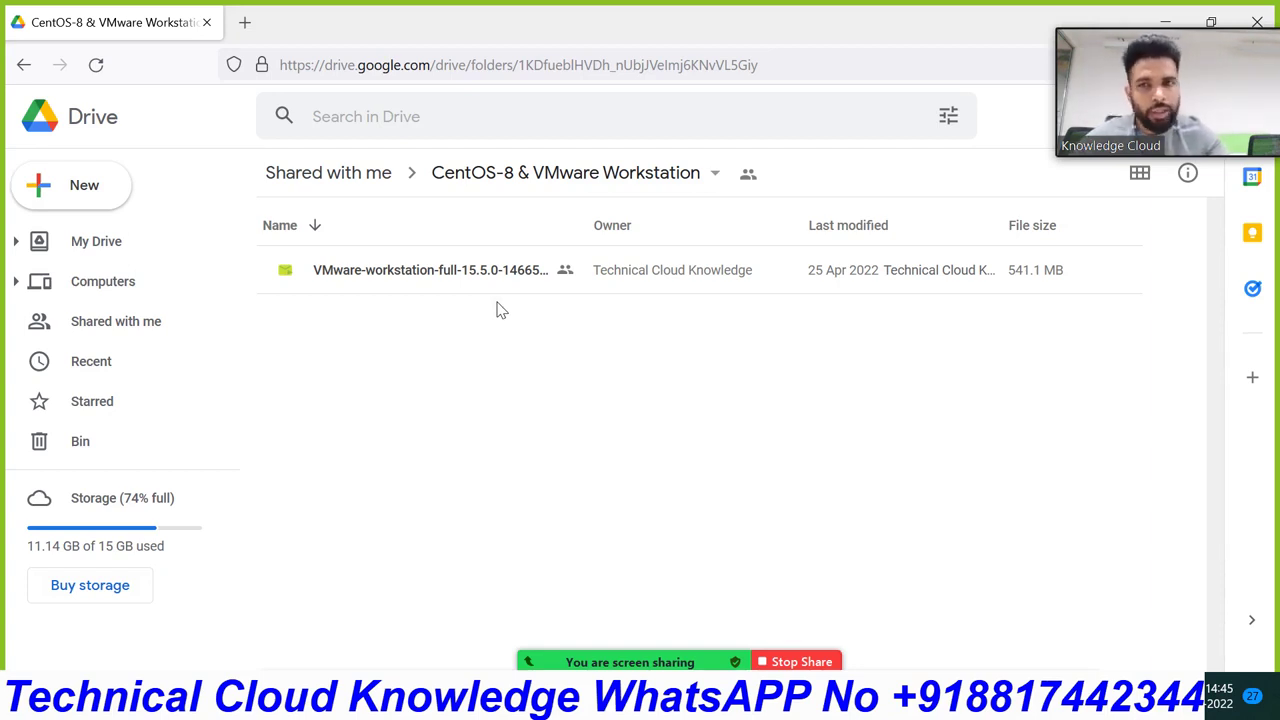
left_click(437, 281)
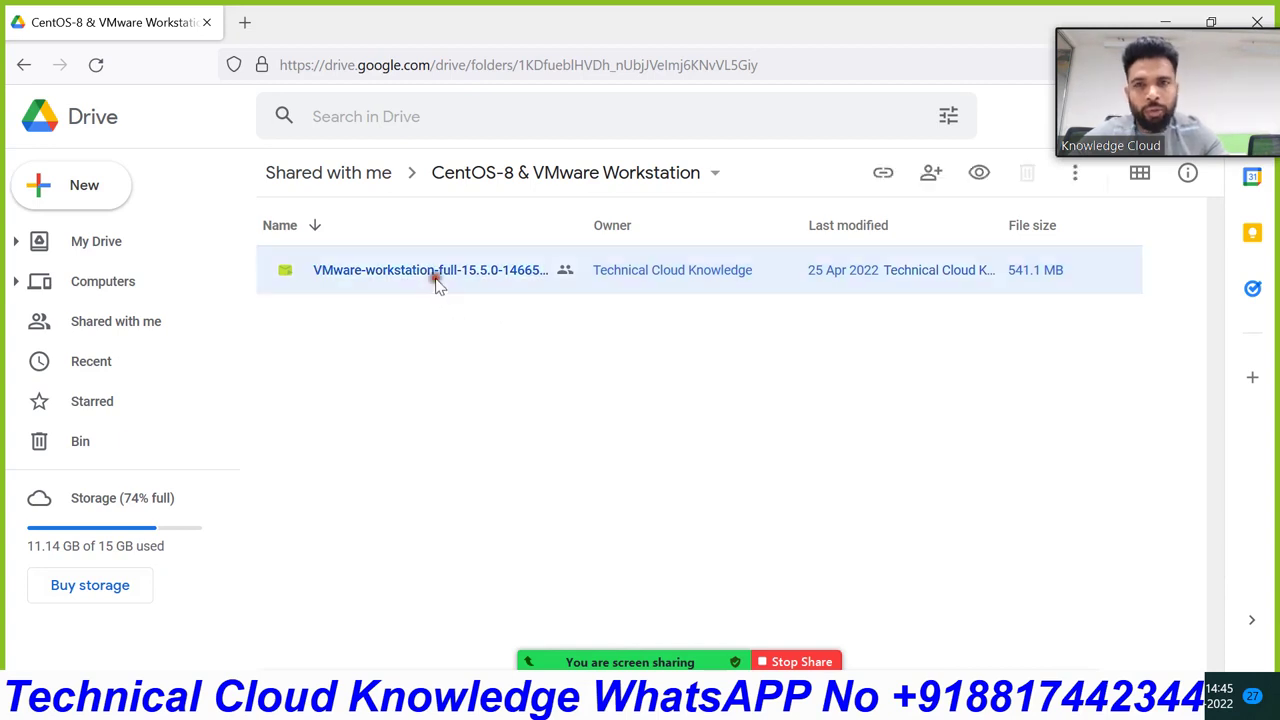
right_click(437, 281)
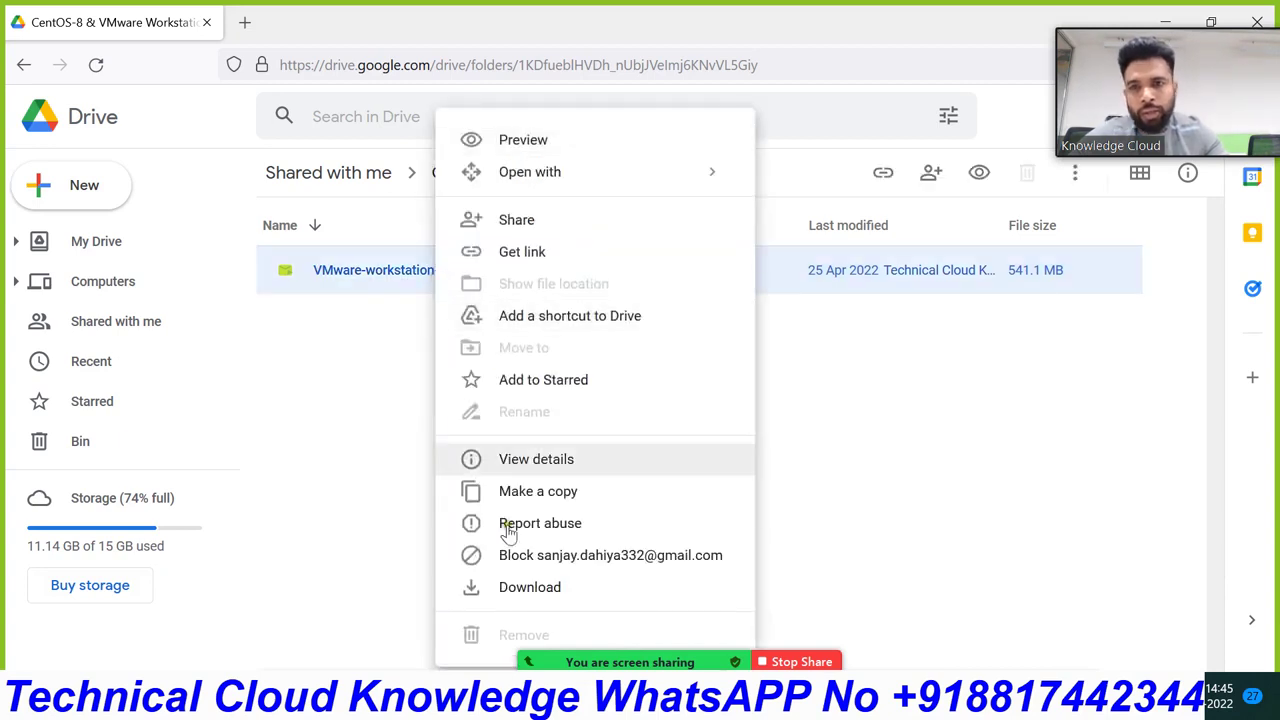
left_click(900, 413)
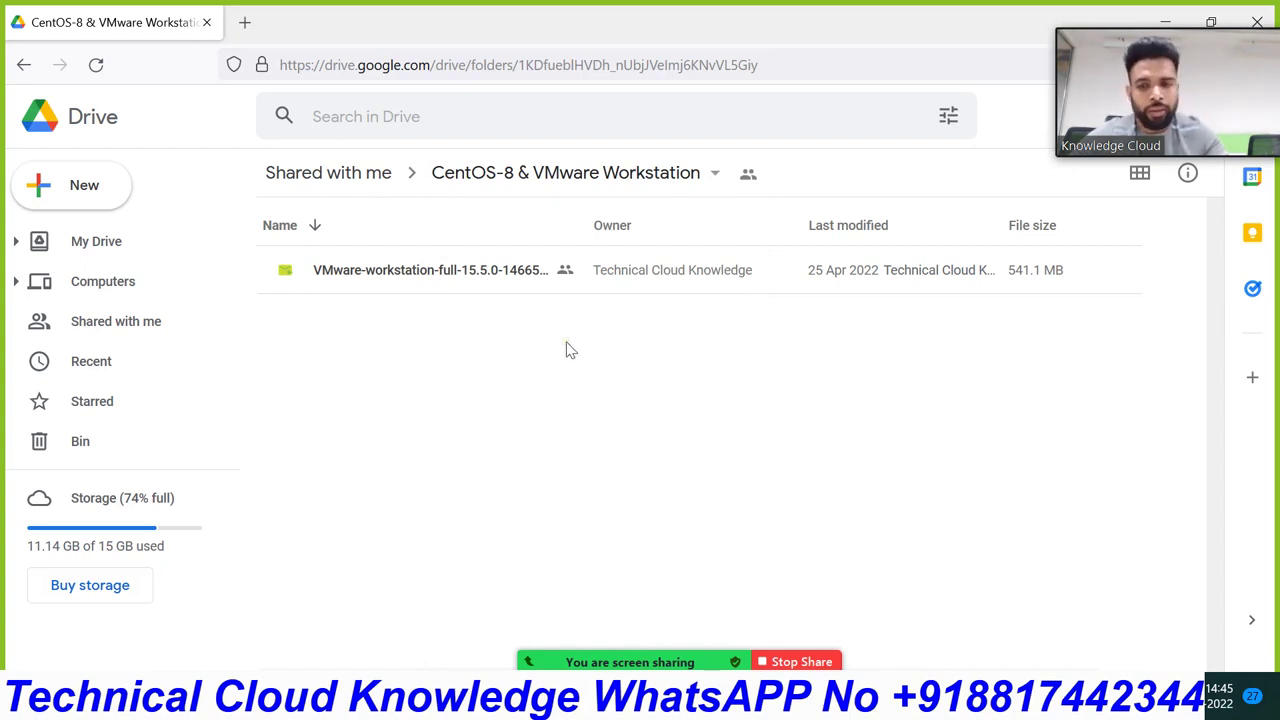
Launch the VMware-workstation-full-15.5.0-14665864 installer from the Downloads folder and close the file browser.
key("super+e")
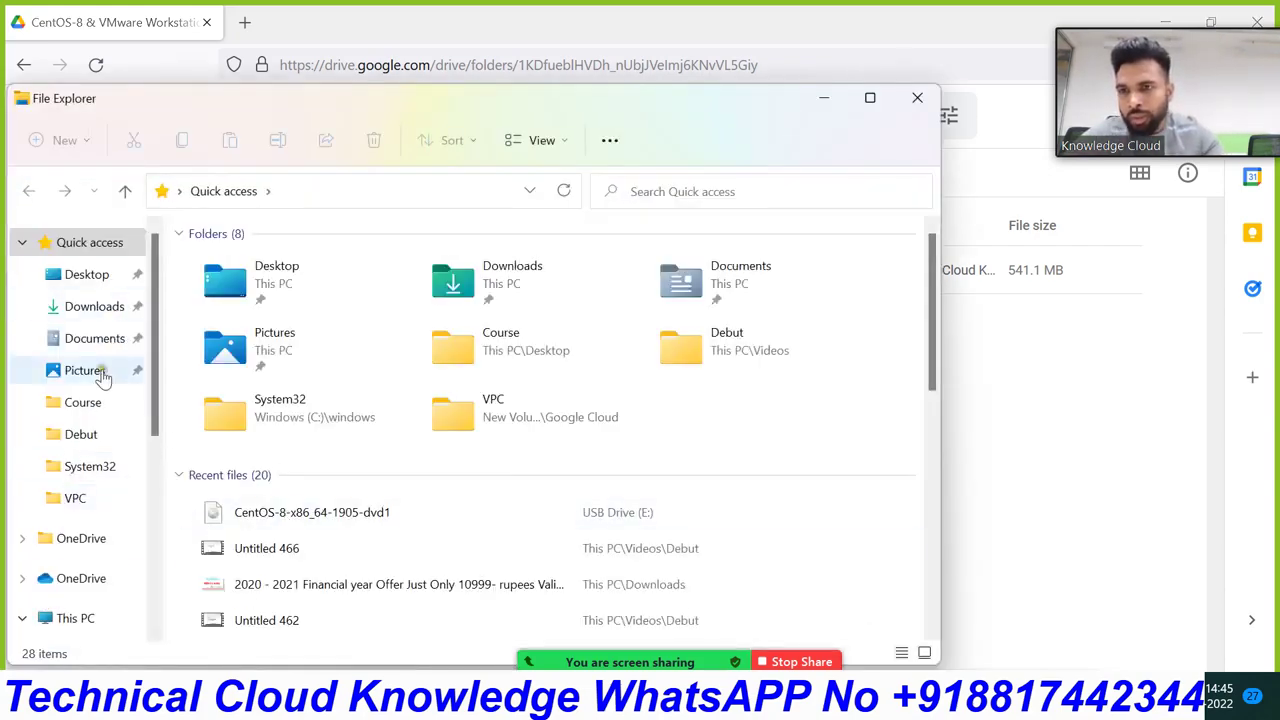
left_click(81, 318)
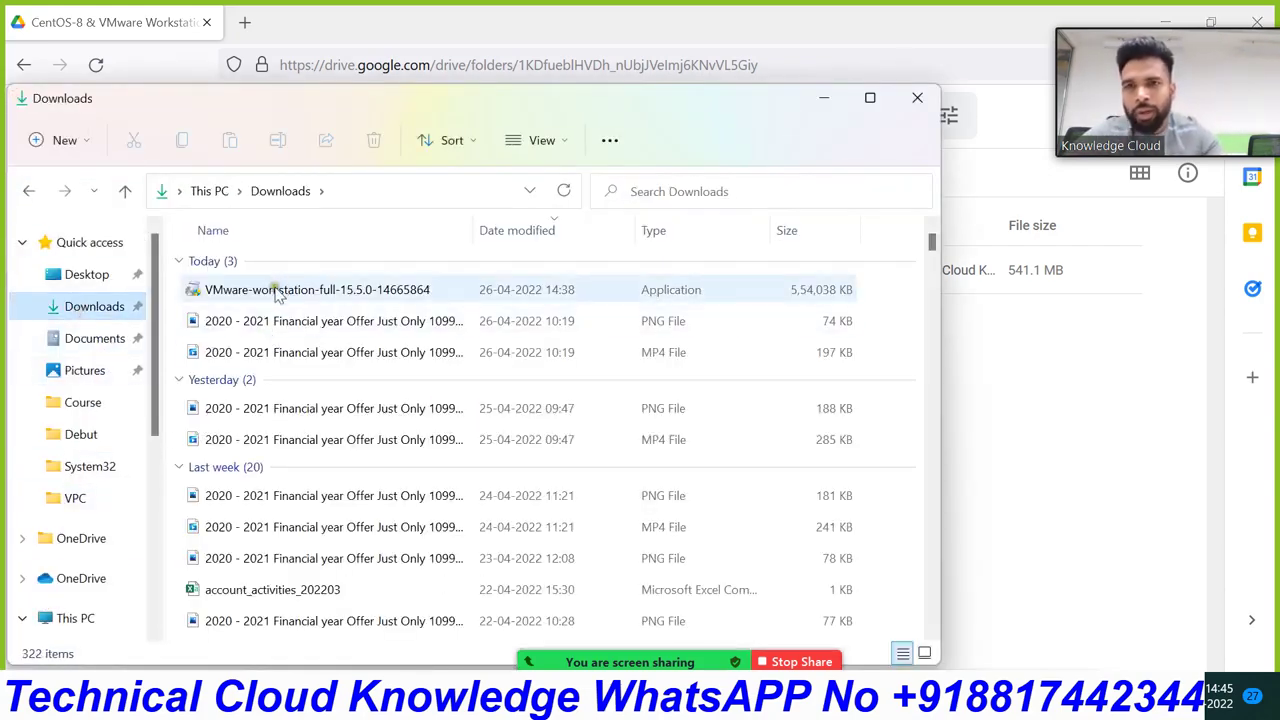
left_click(278, 292)
double_click(278, 290)
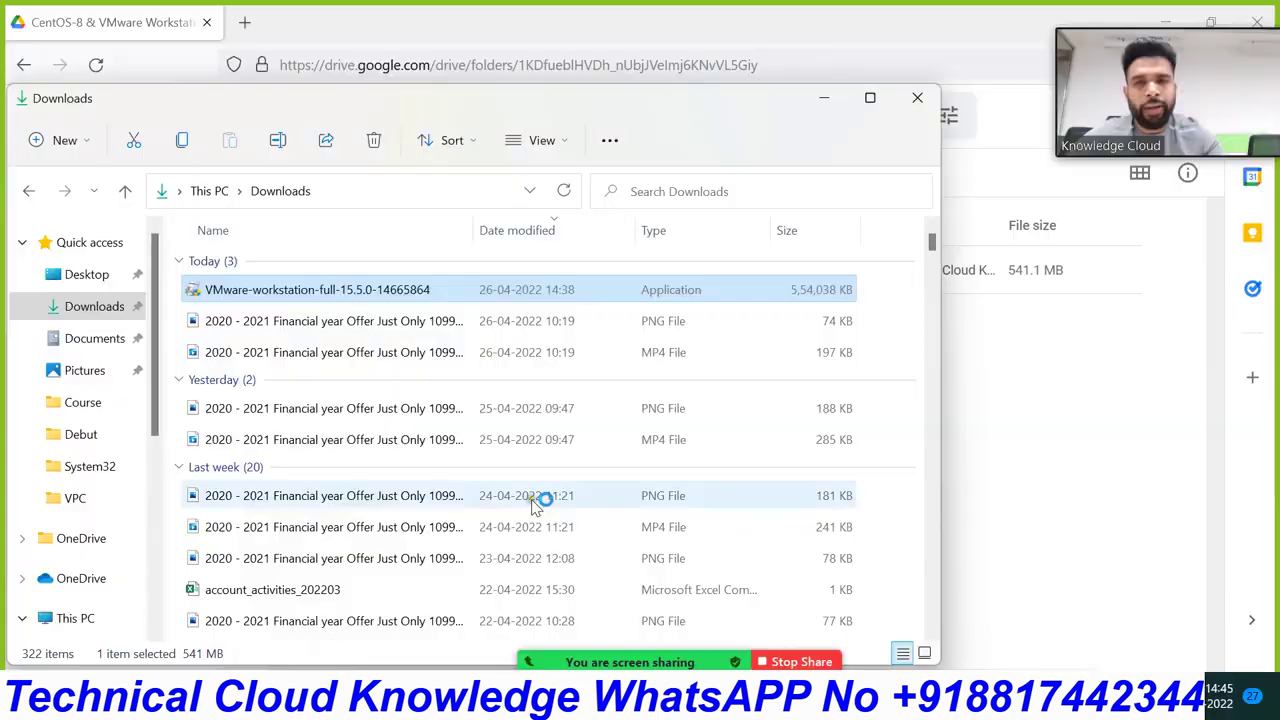
left_click(931, 101)
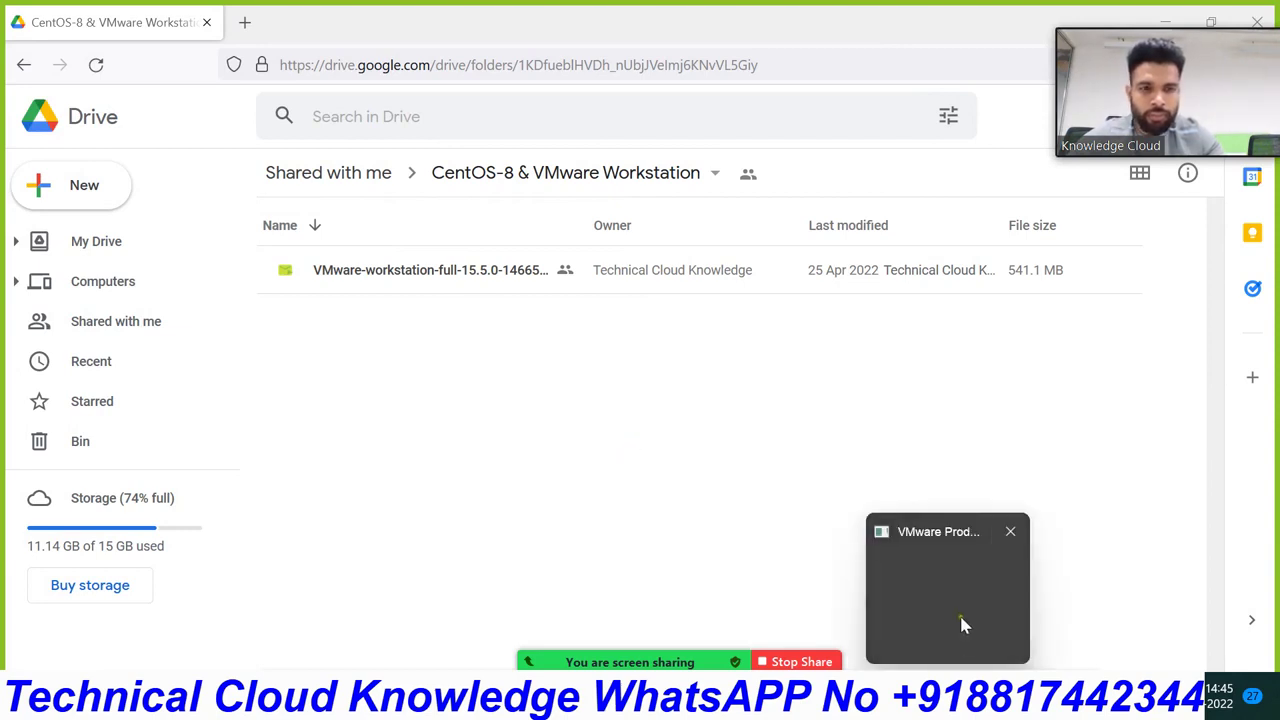
Bring up the VMware Workstation Pro setup, dismiss its message and exit the setup wizard.
left_click(959, 615)
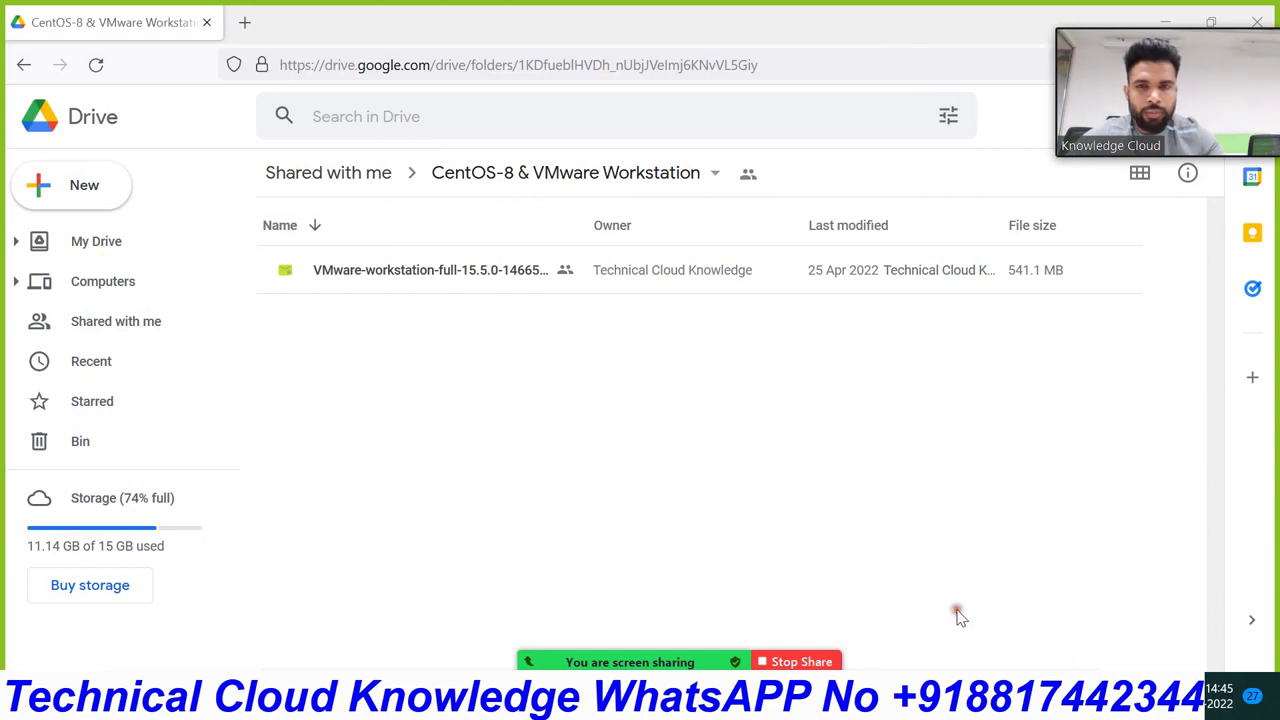
left_click(671, 430)
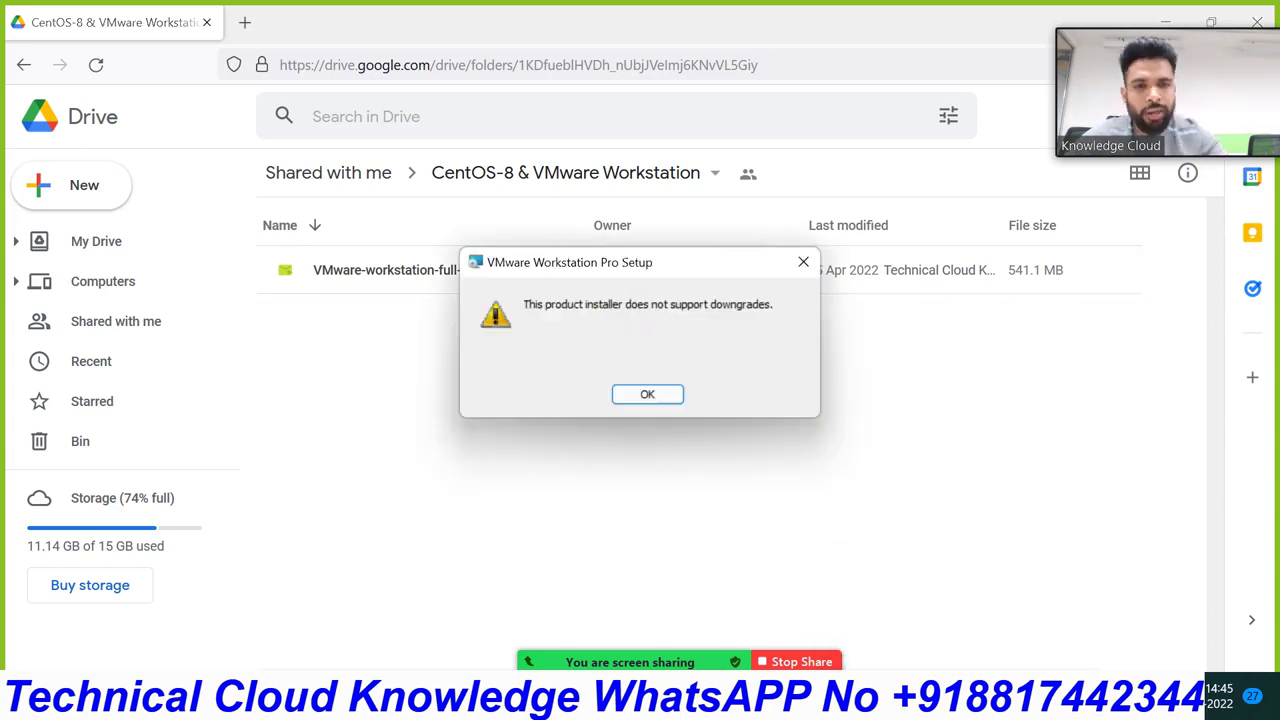
left_click(650, 395)
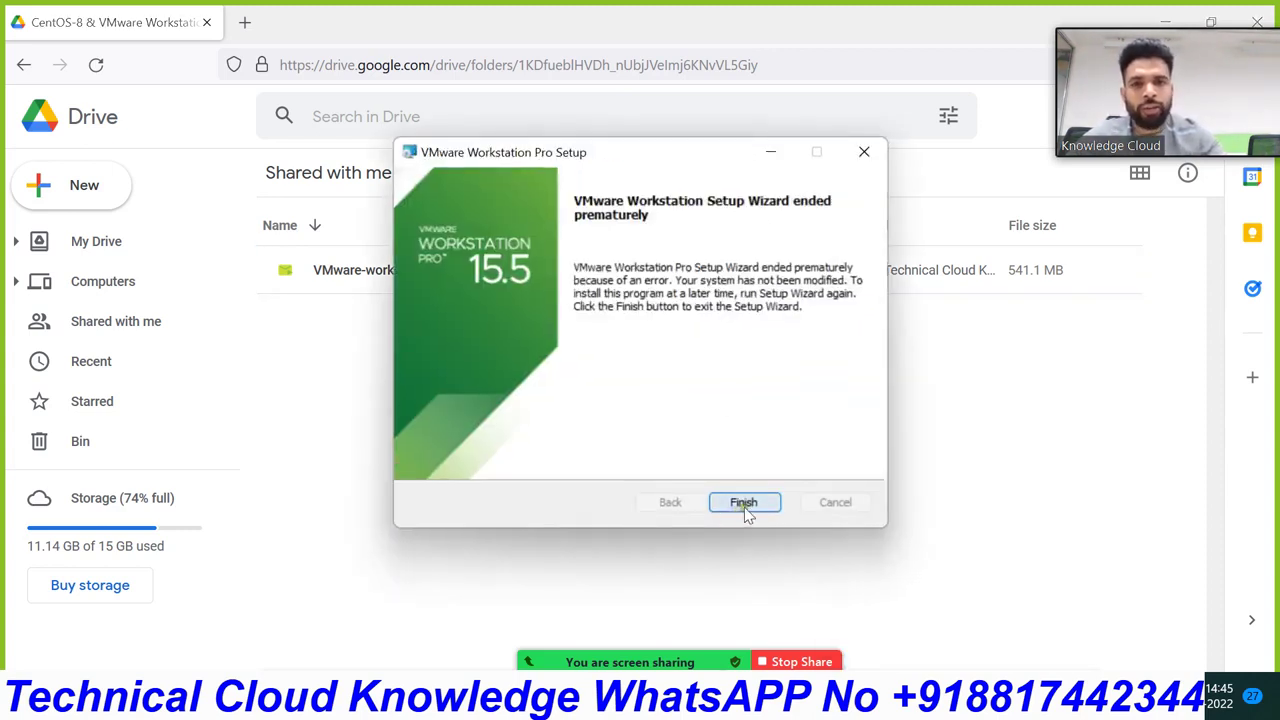
left_click(744, 507)
Close the browser with the shared Drive folder and discard the unsaved Notepad note containing the link.
left_click_drag(680, 20, 677, 285)
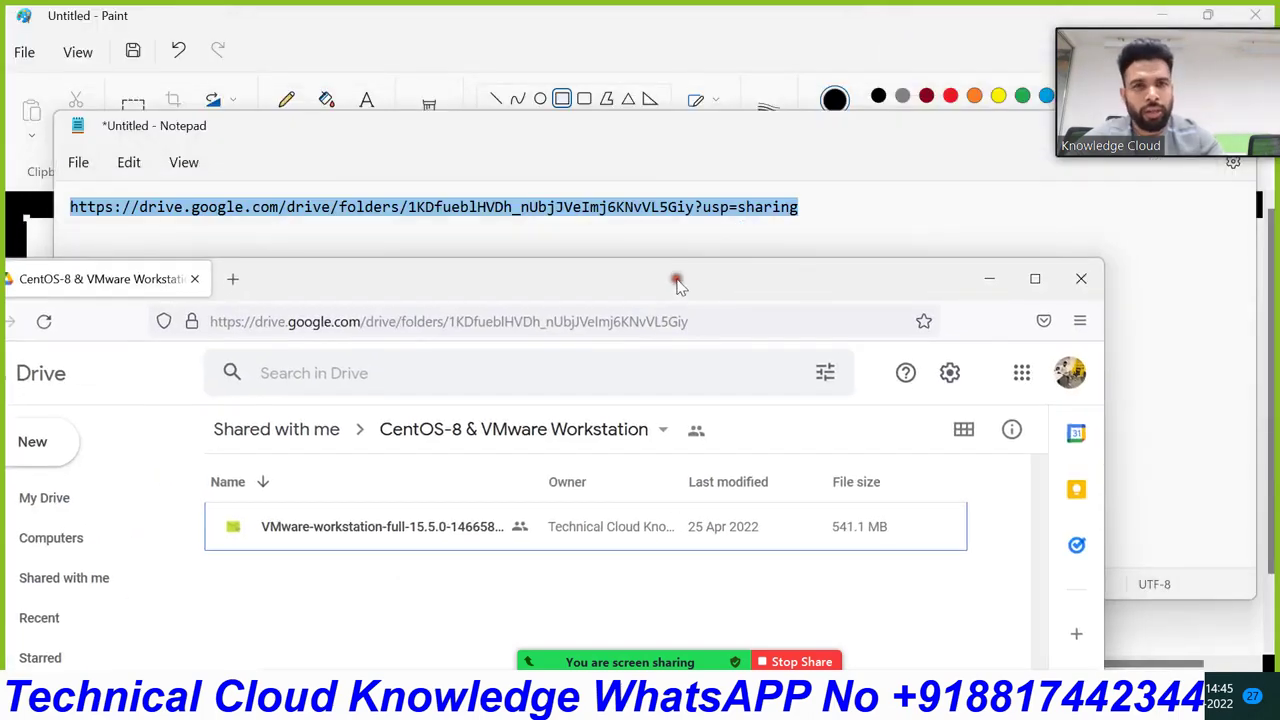
left_click(1081, 278)
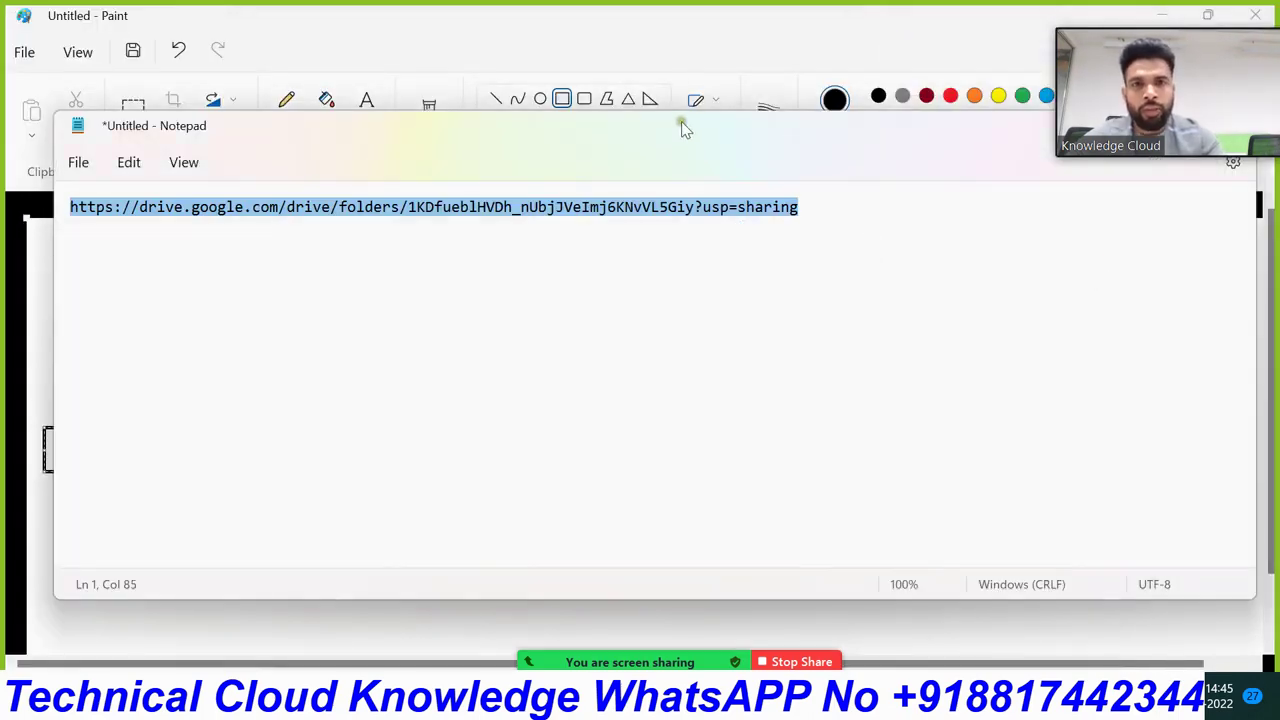
left_click_drag(681, 121, 530, 274)
left_click(1080, 277)
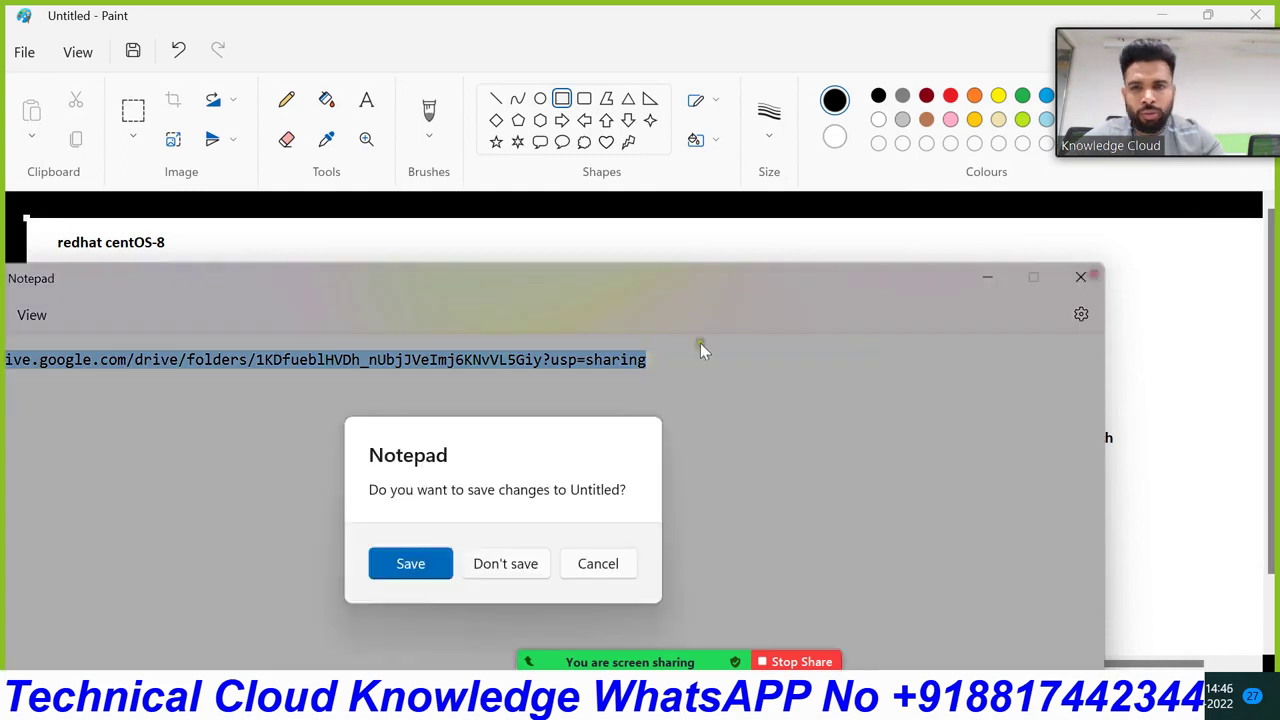
left_click(490, 566)
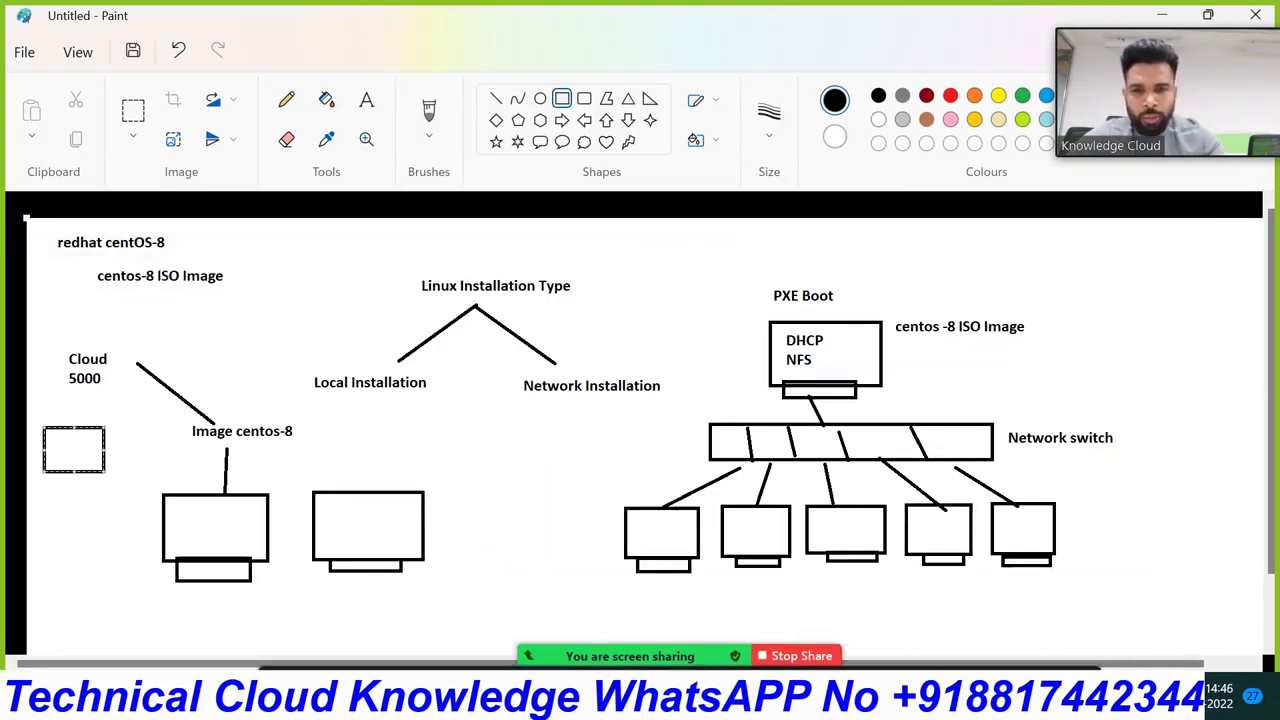
Search for "vm" in Windows and launch VMware Workstation Pro.
left_click(452, 695)
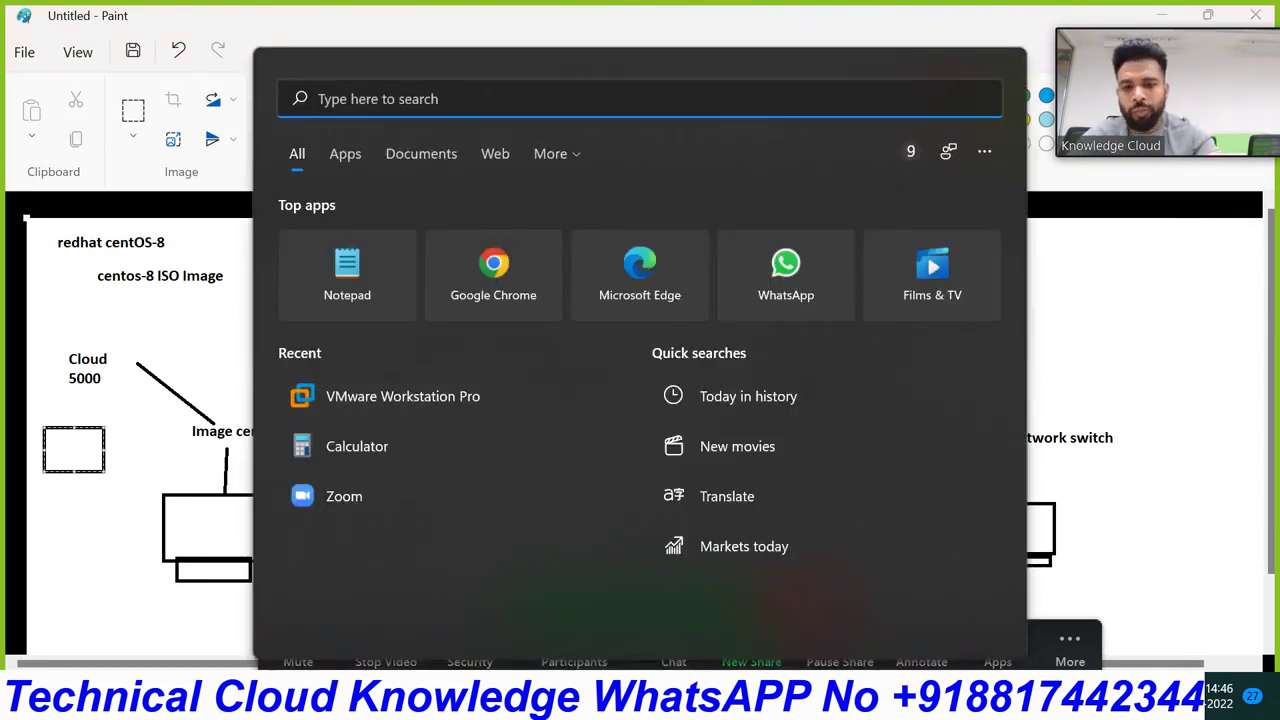
type("vm")
left_click(401, 277)
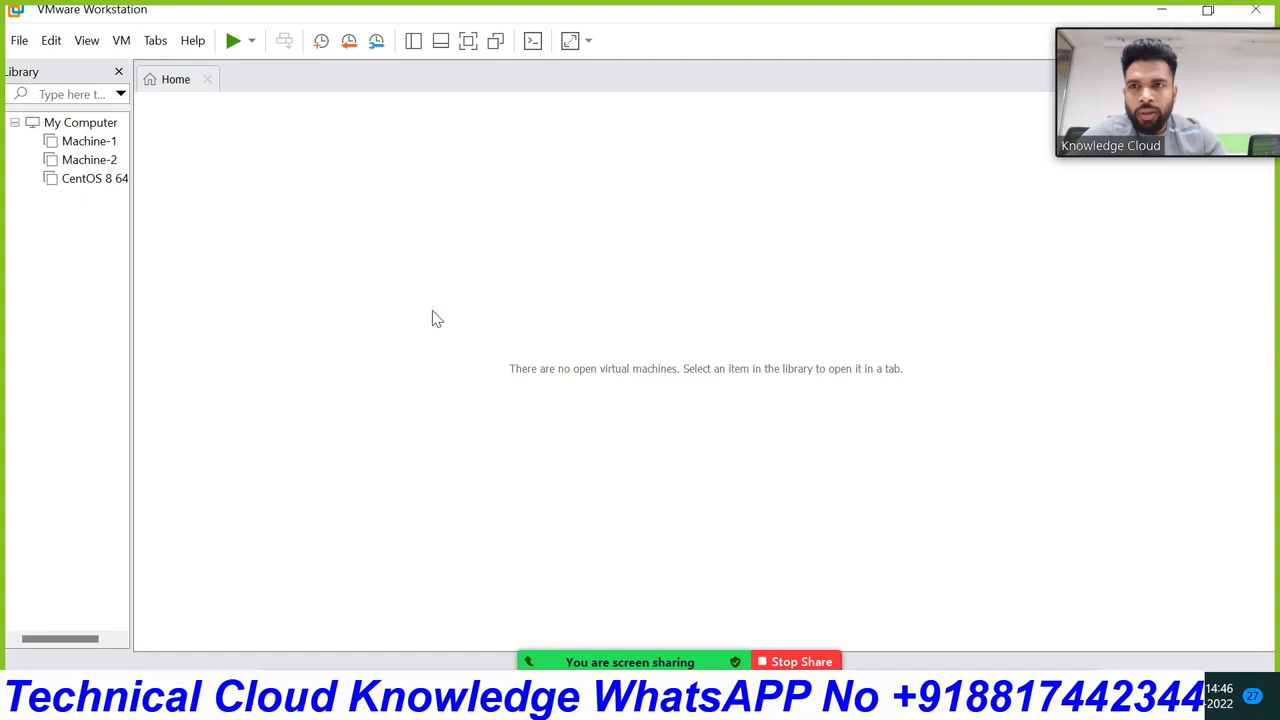
Open the CentOS 8 64-bit machine's page, close it to return to the home page, and hide the library.
left_click(90, 178)
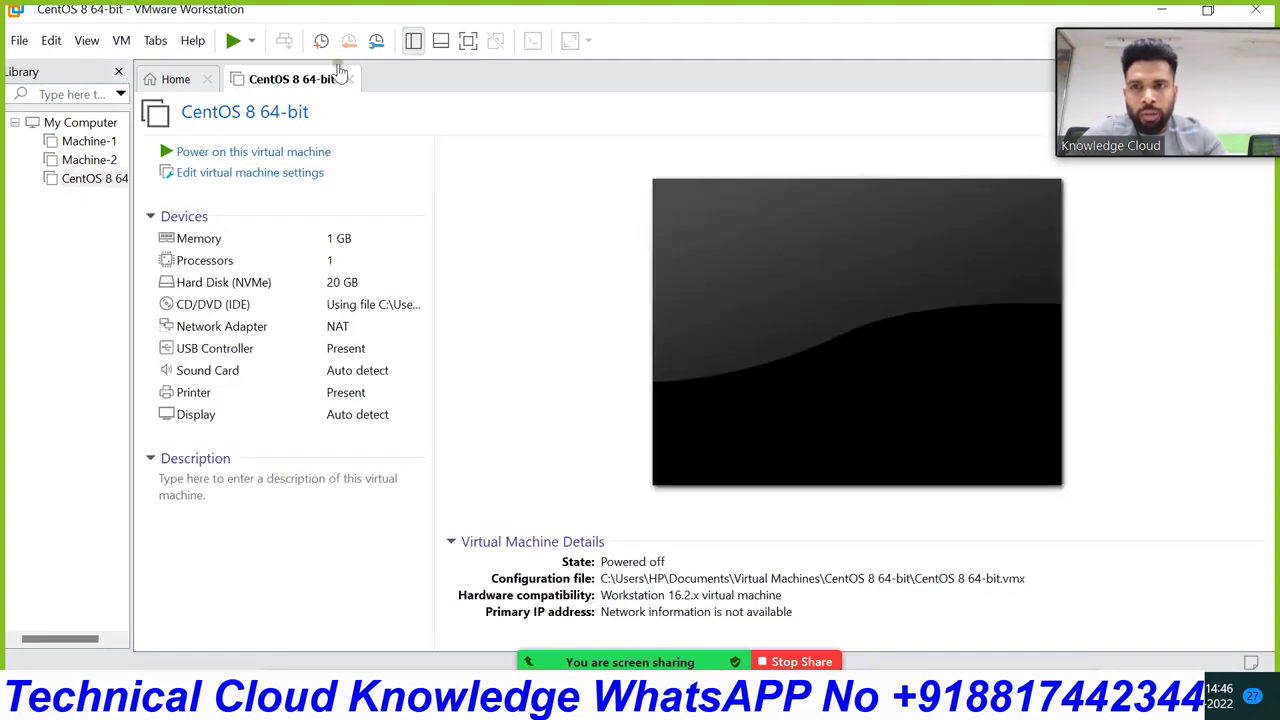
left_click(350, 79)
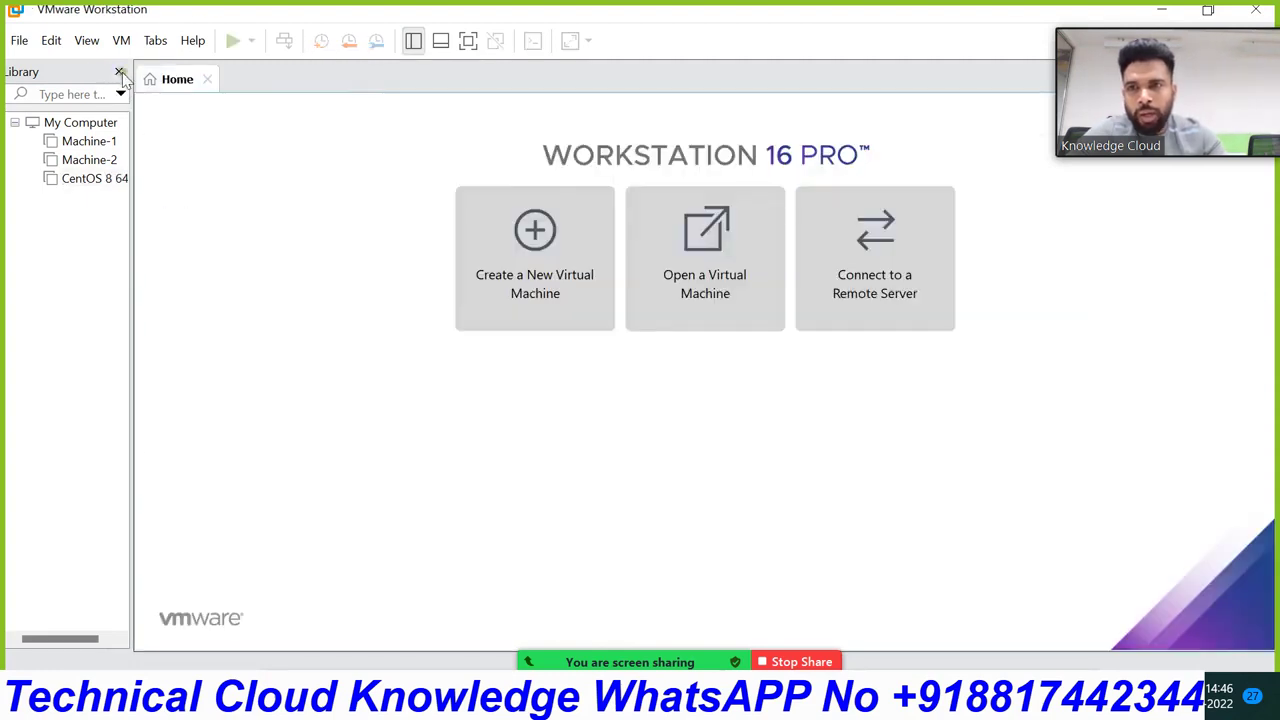
left_click(119, 73)
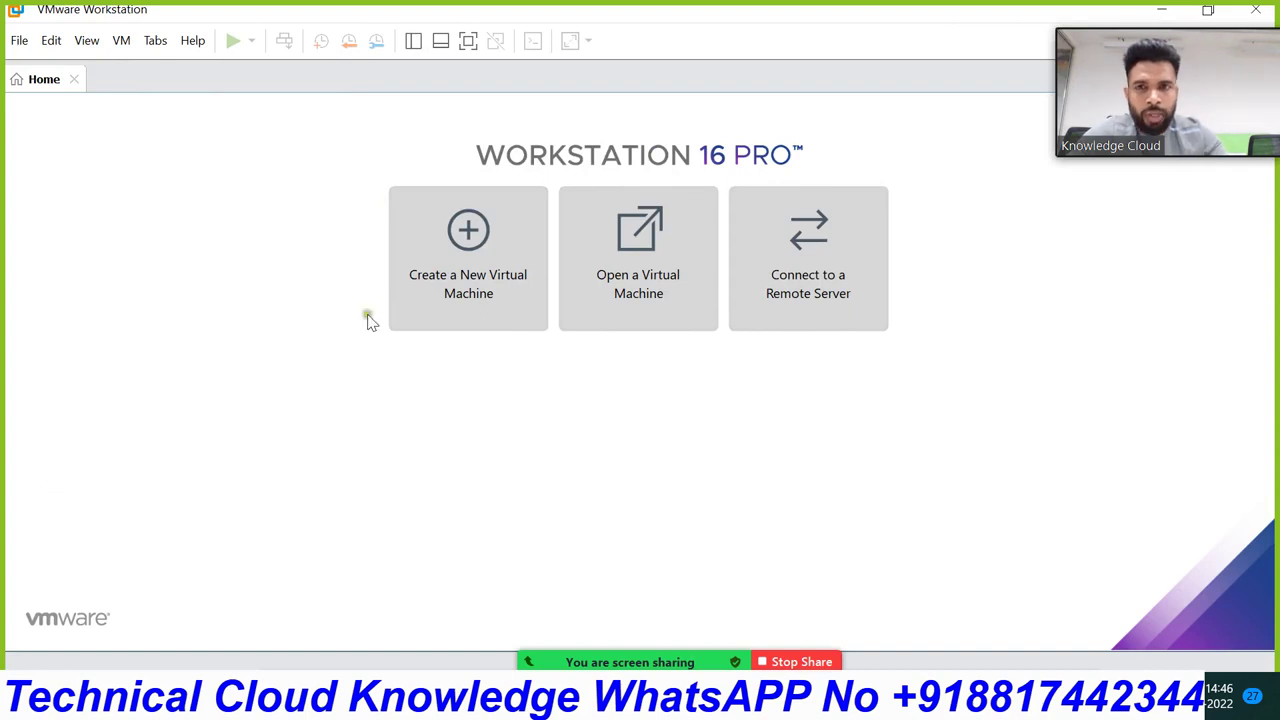
Start a new virtual machine with the Custom (advanced) configuration and Workstation 16.2.x hardware compatibility.
left_click(493, 238)
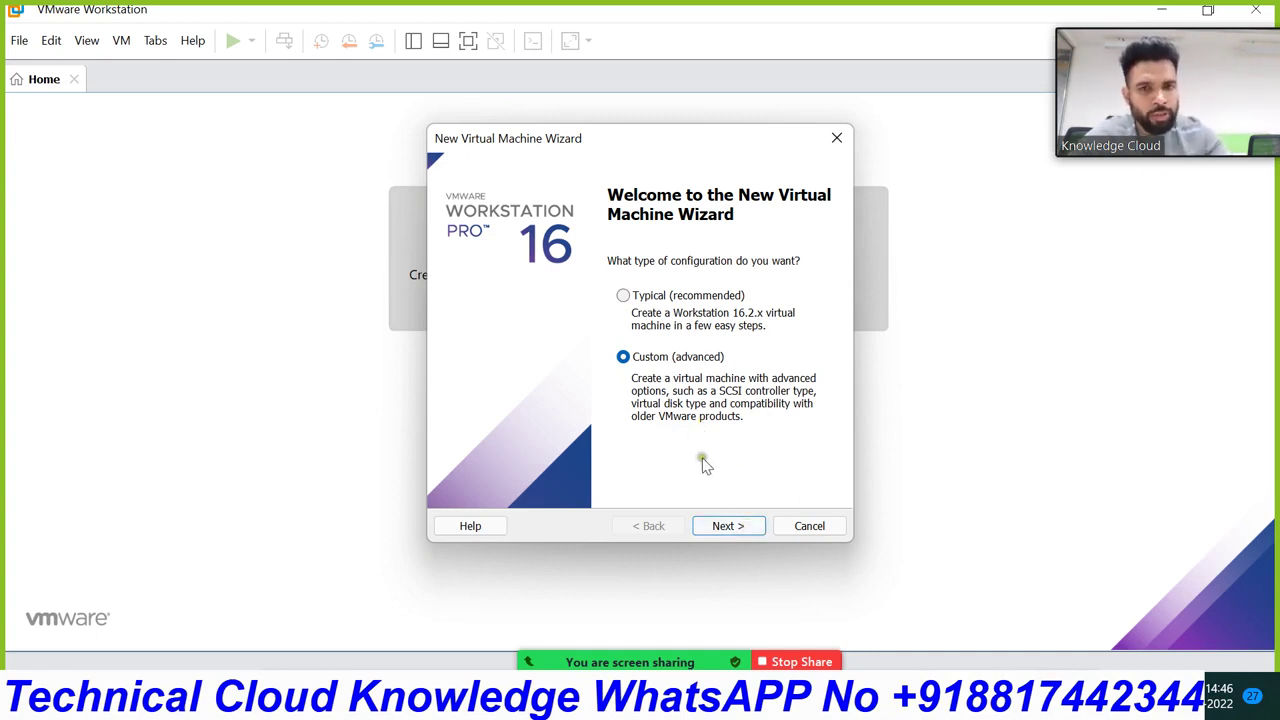
left_click(731, 527)
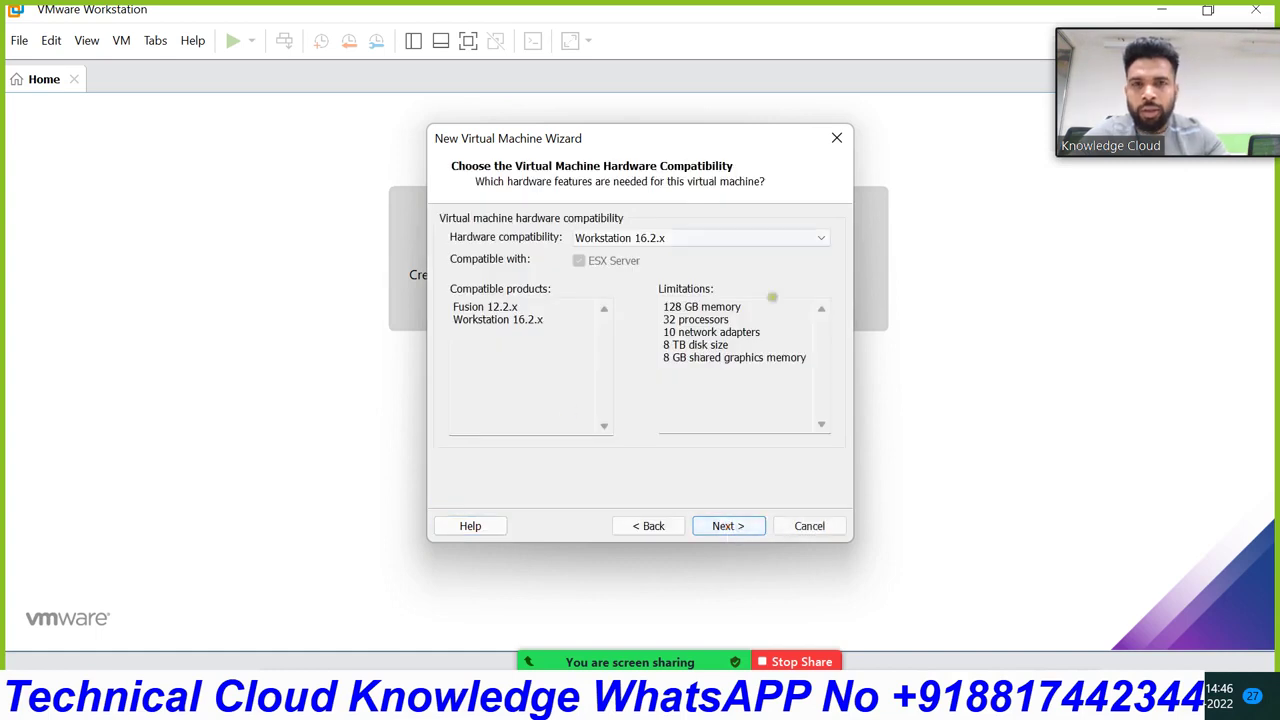
left_click(716, 528)
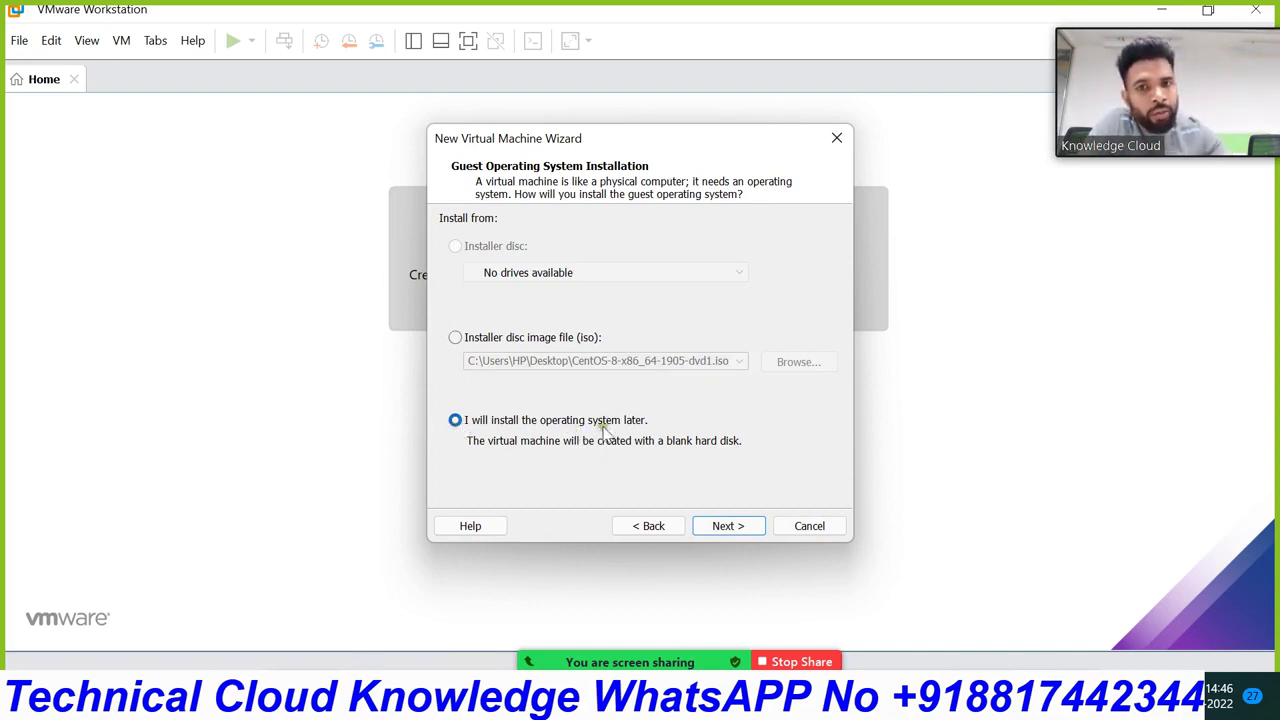
Choose to install the operating system later, so the virtual machine is created with a blank hard disk.
left_click(458, 339)
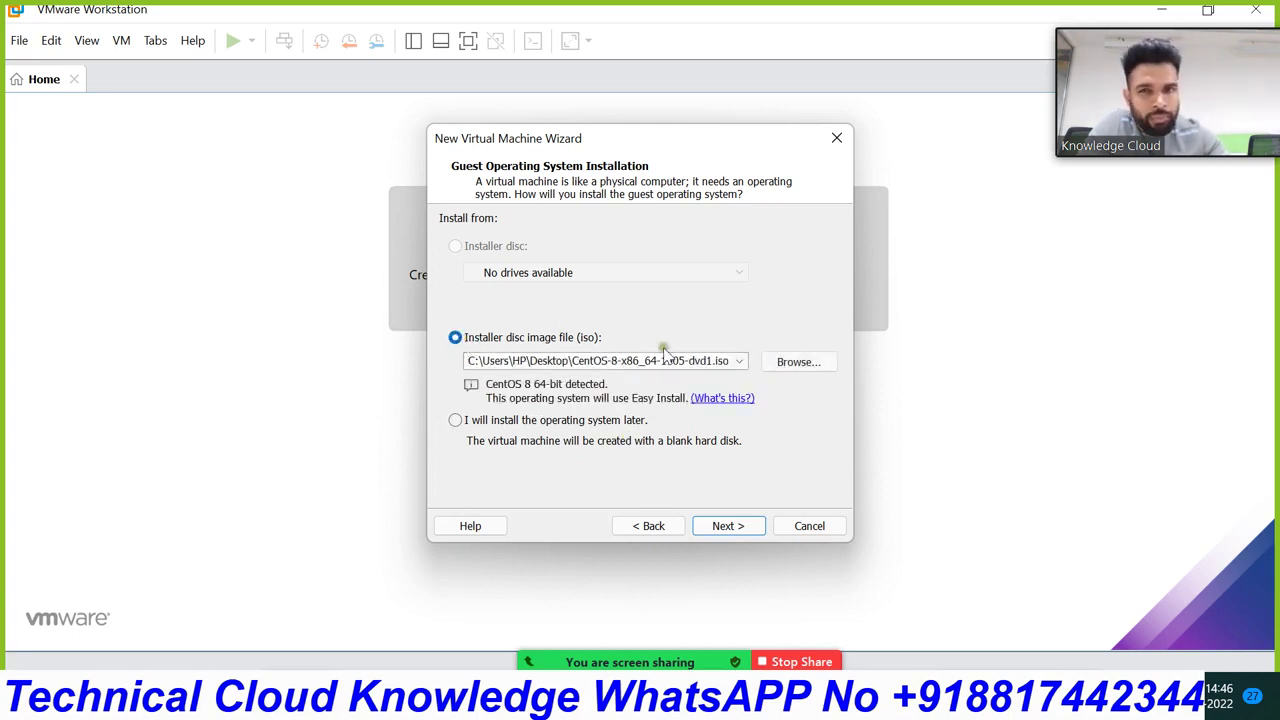
left_click(455, 421)
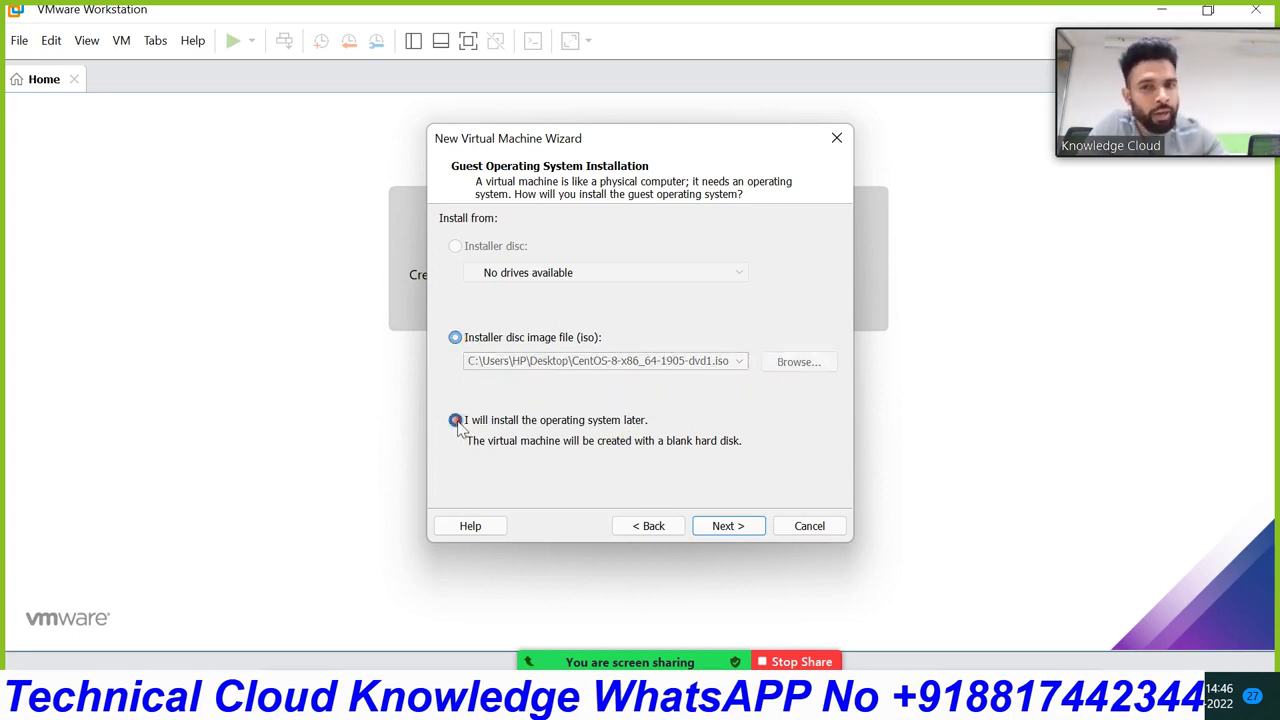
left_click(730, 526)
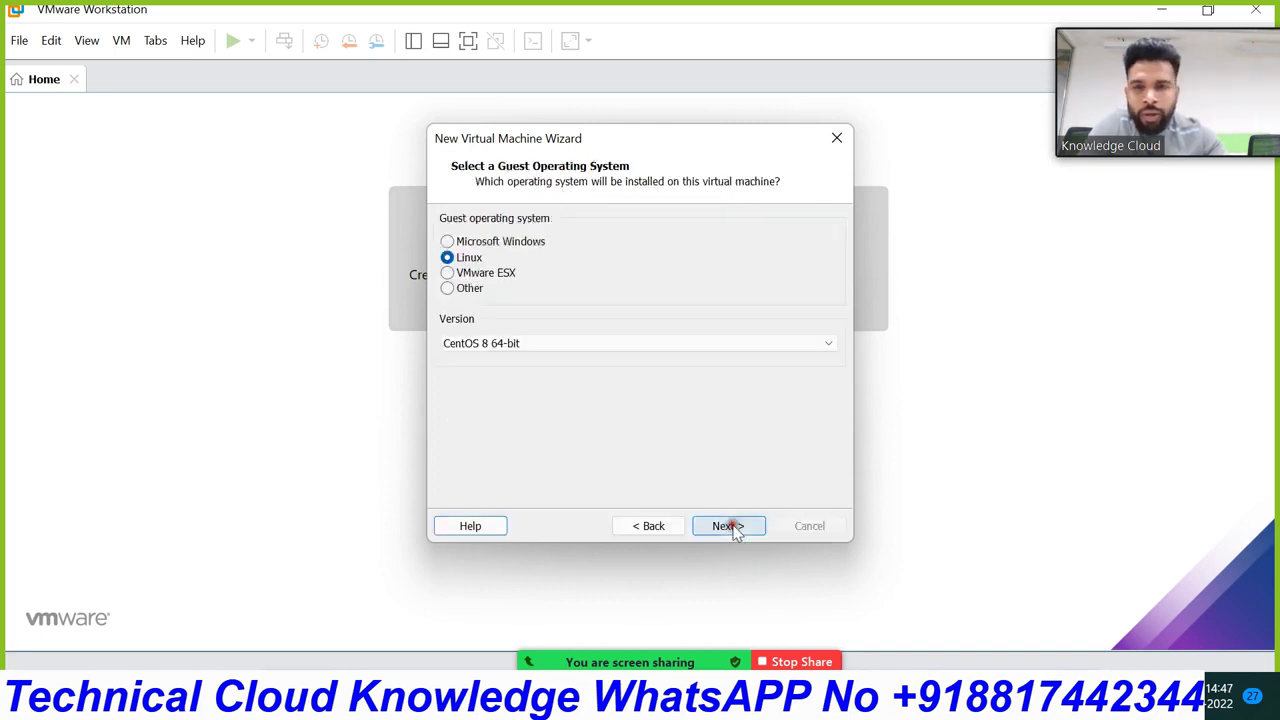
Set the guest operating system to Linux, version CentOS 8 64-bit.
left_click(589, 345)
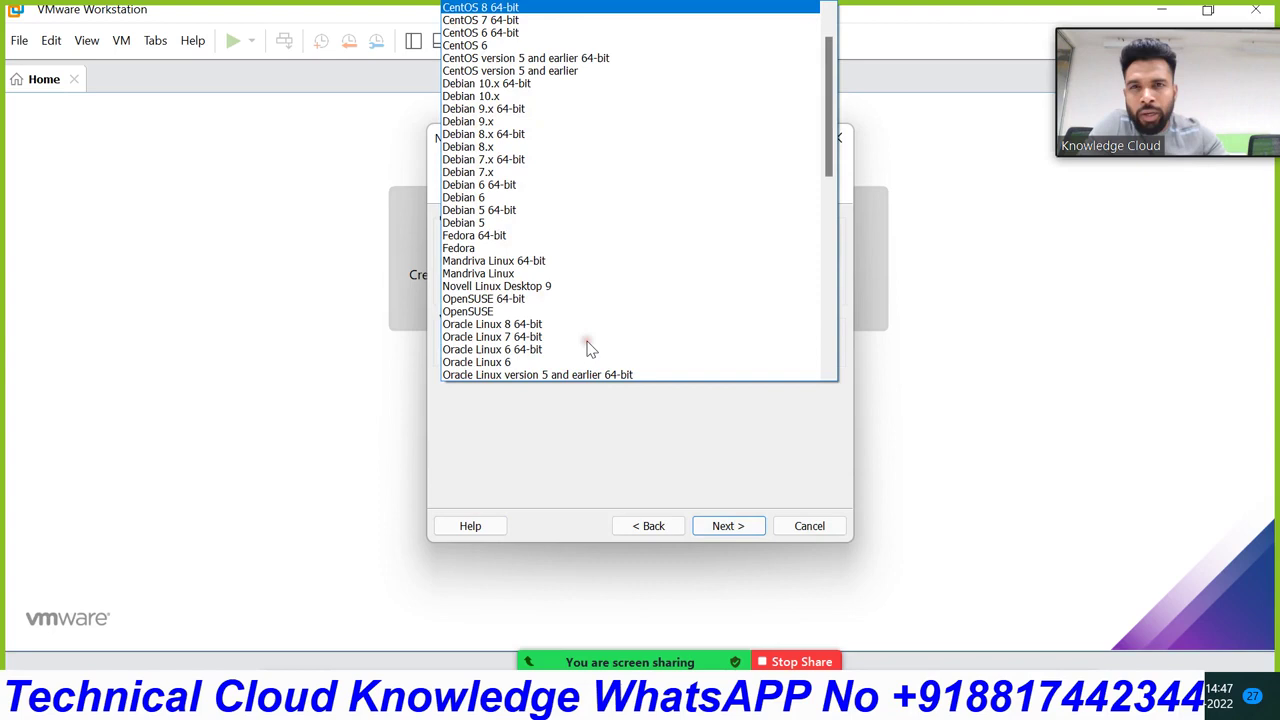
left_click(522, 8)
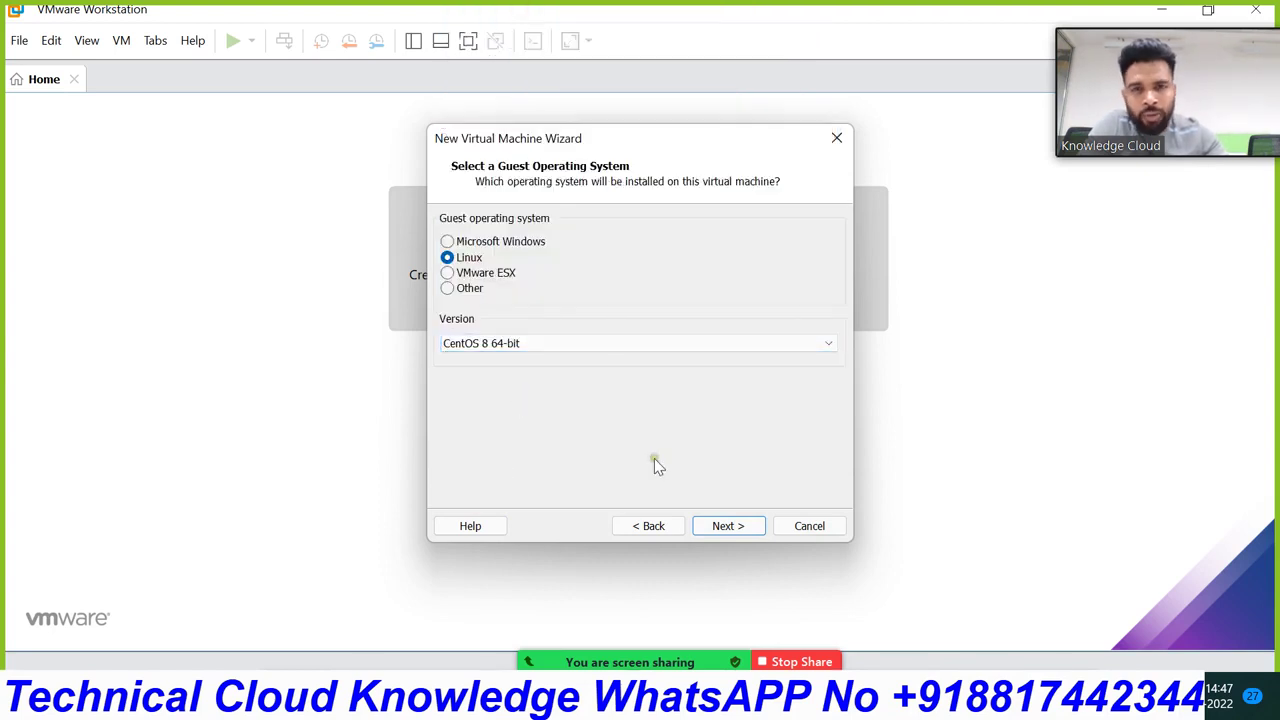
left_click(724, 526)
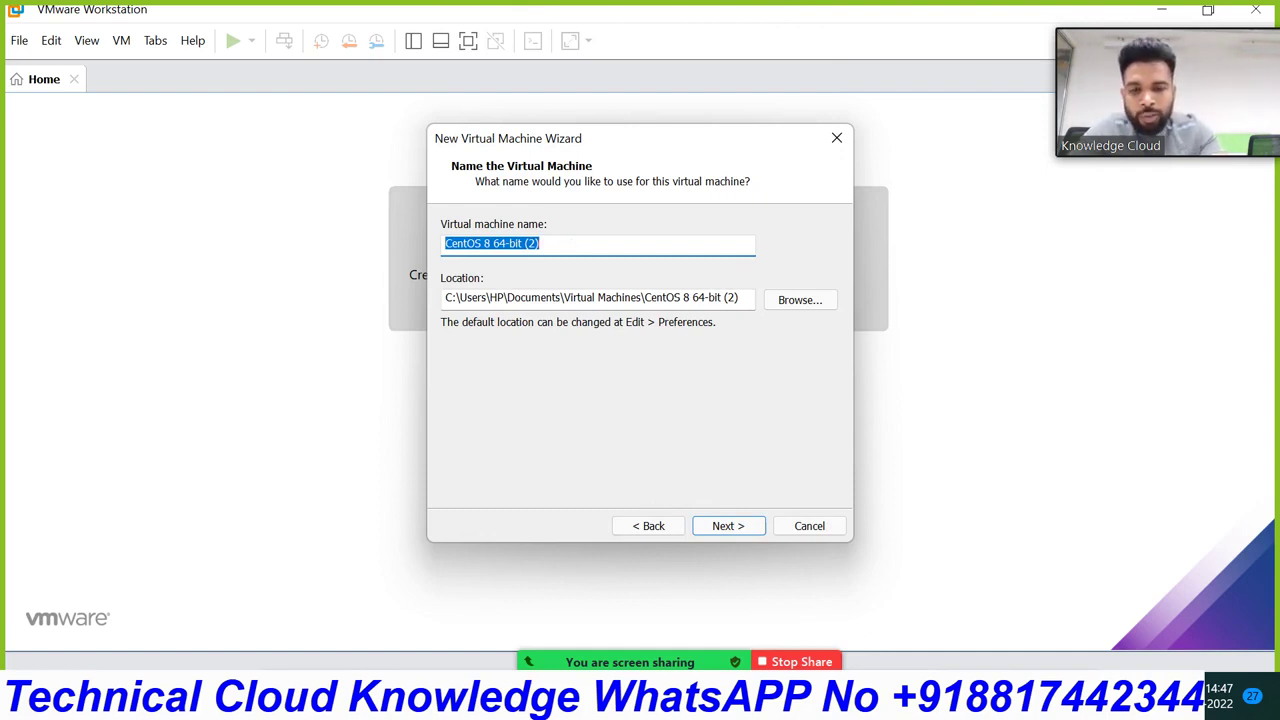
Name the virtual machine Linux Server CentOS-8 and browse for its location on the New Volume (D:) drive.
type("Linux Server CentOS-8")
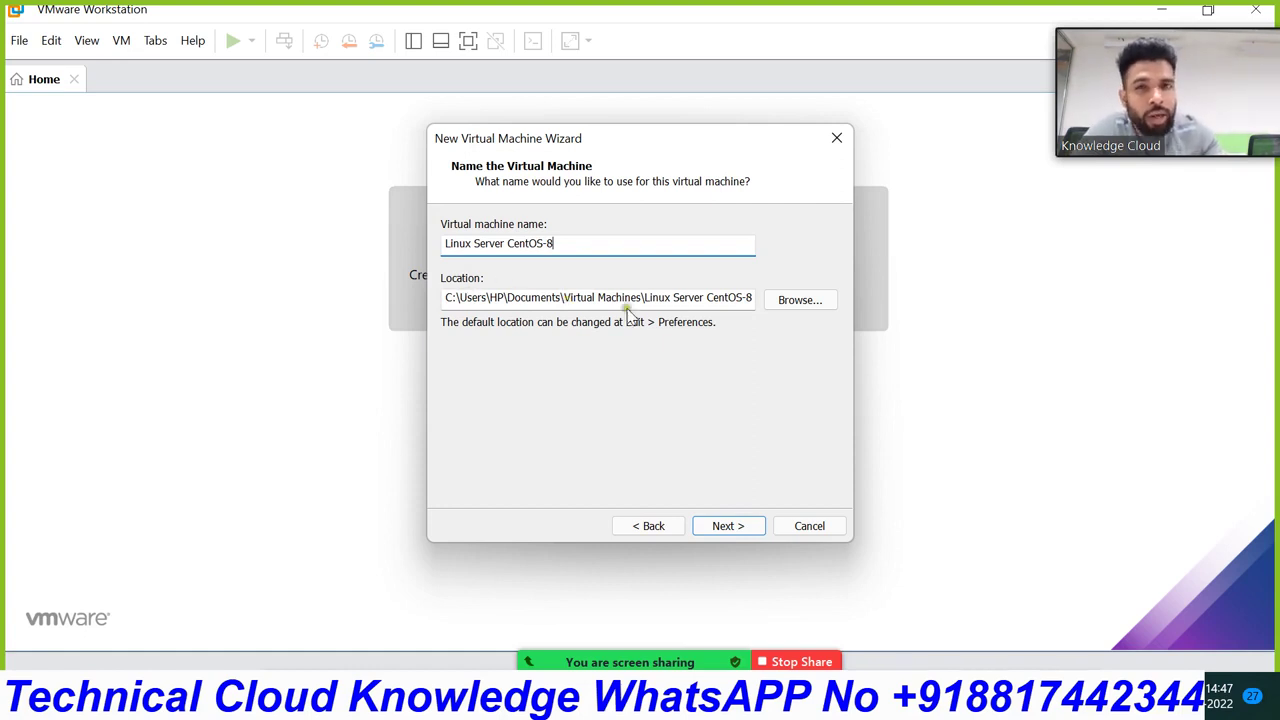
left_click(800, 300)
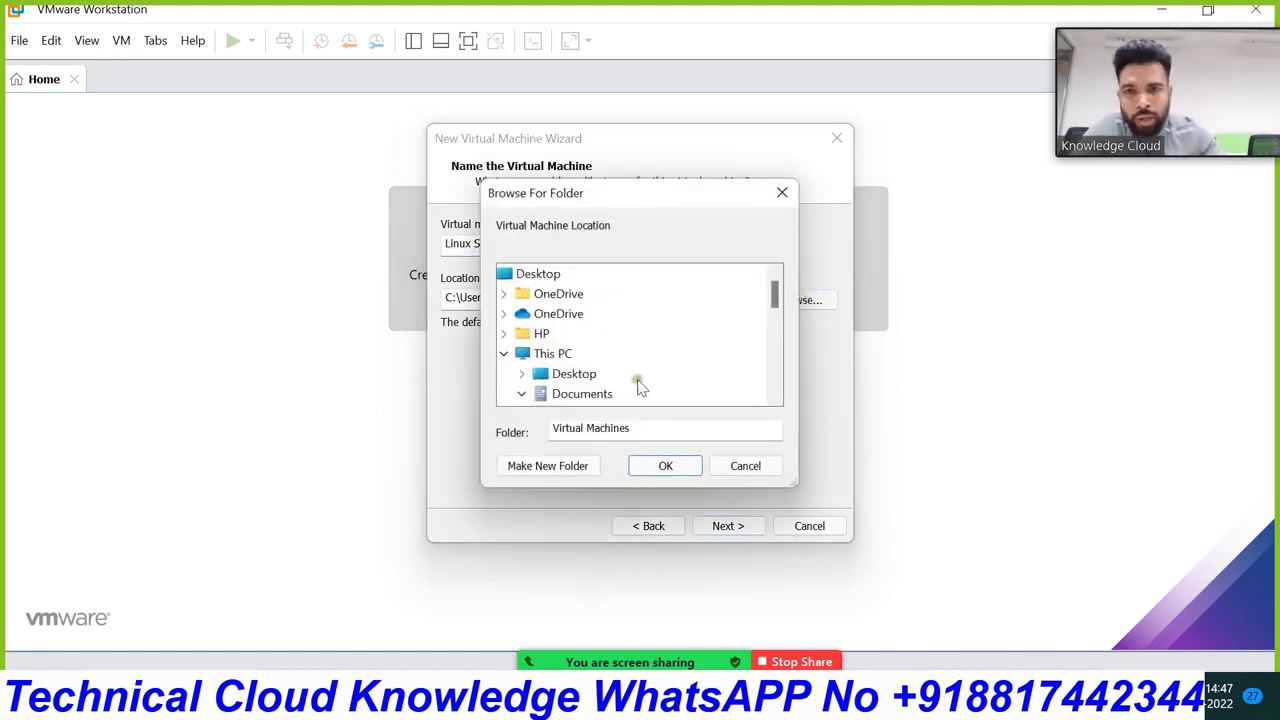
scroll(568, 368, "down", 3)
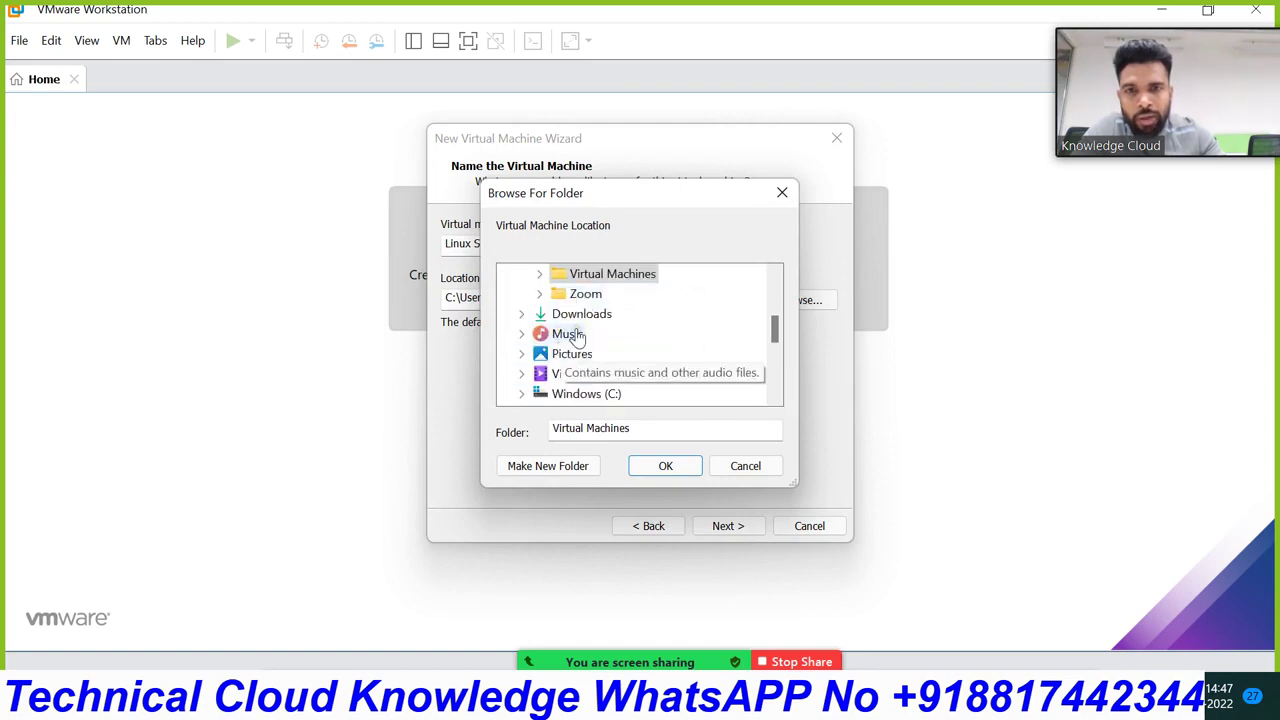
scroll(578, 338, "up", 2)
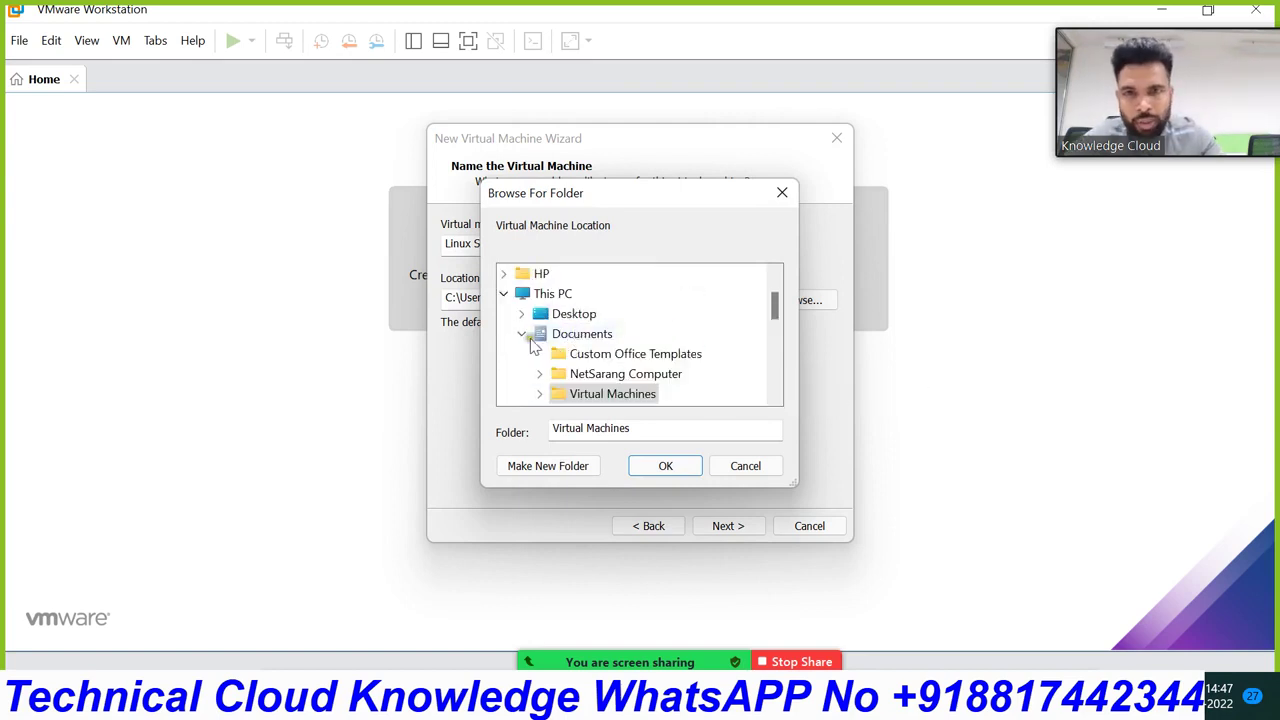
left_click(504, 294)
left_click(504, 294)
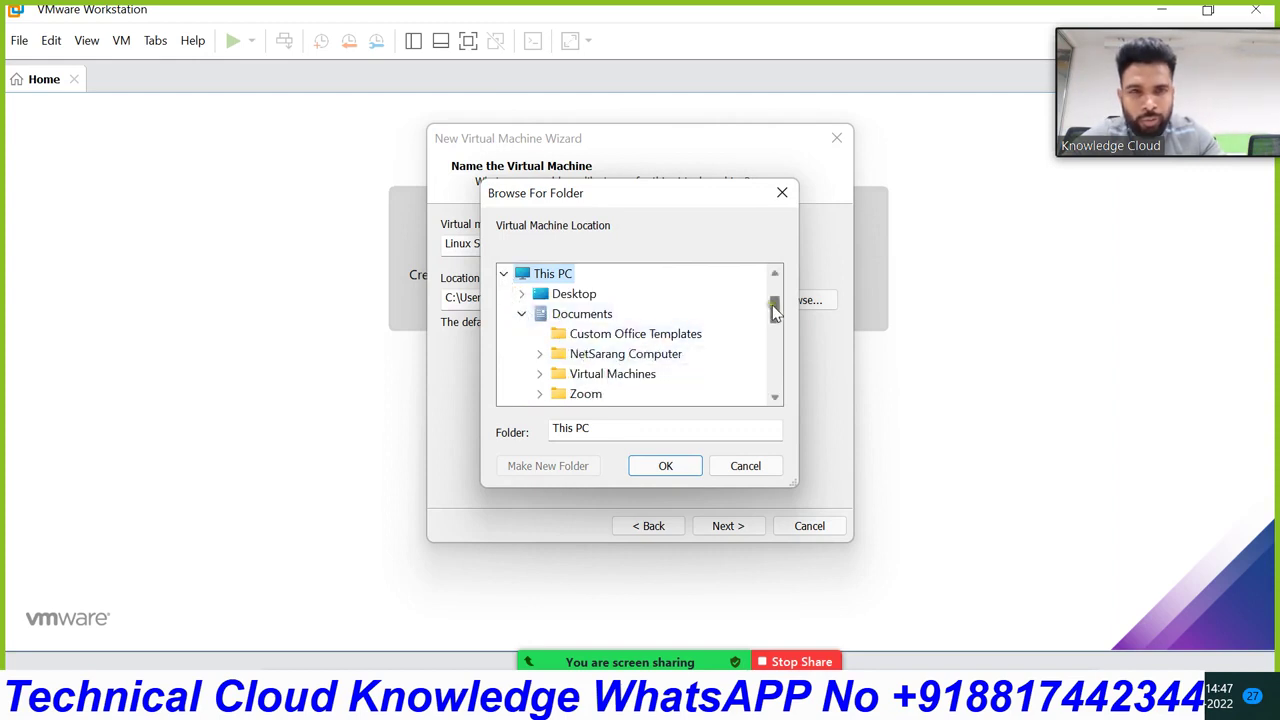
left_click_drag(774, 302, 775, 350)
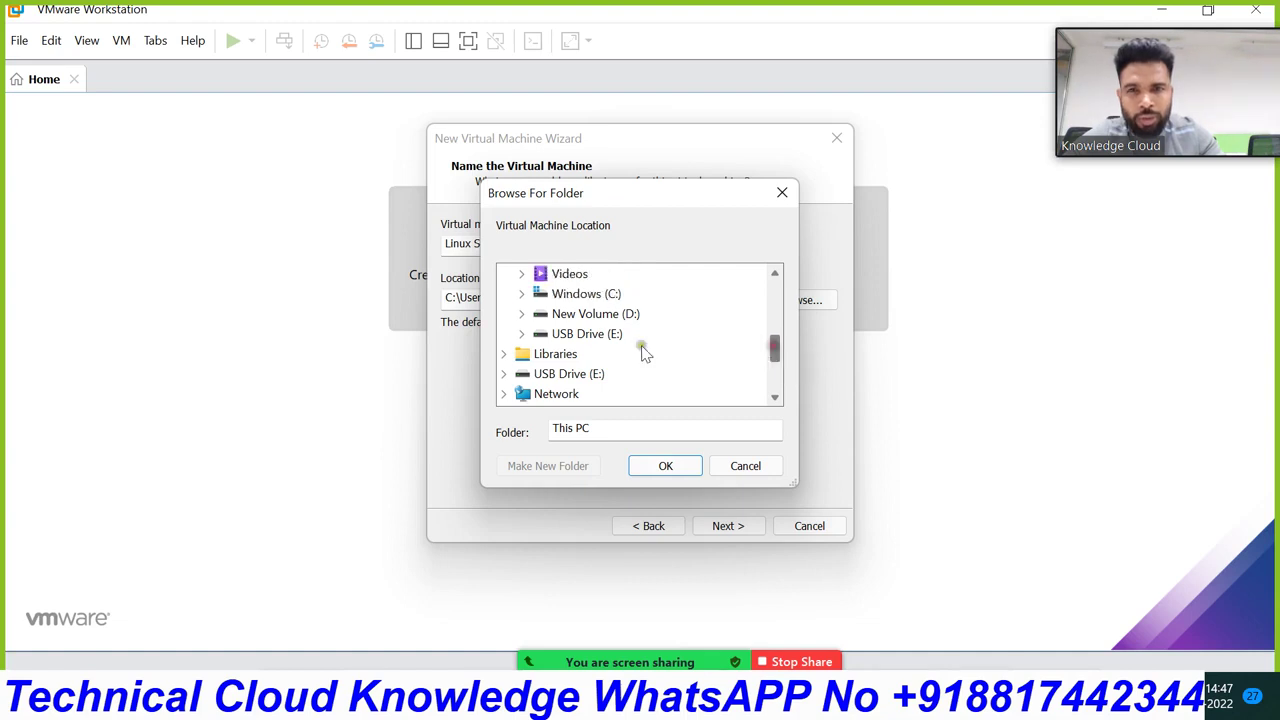
double_click(566, 314)
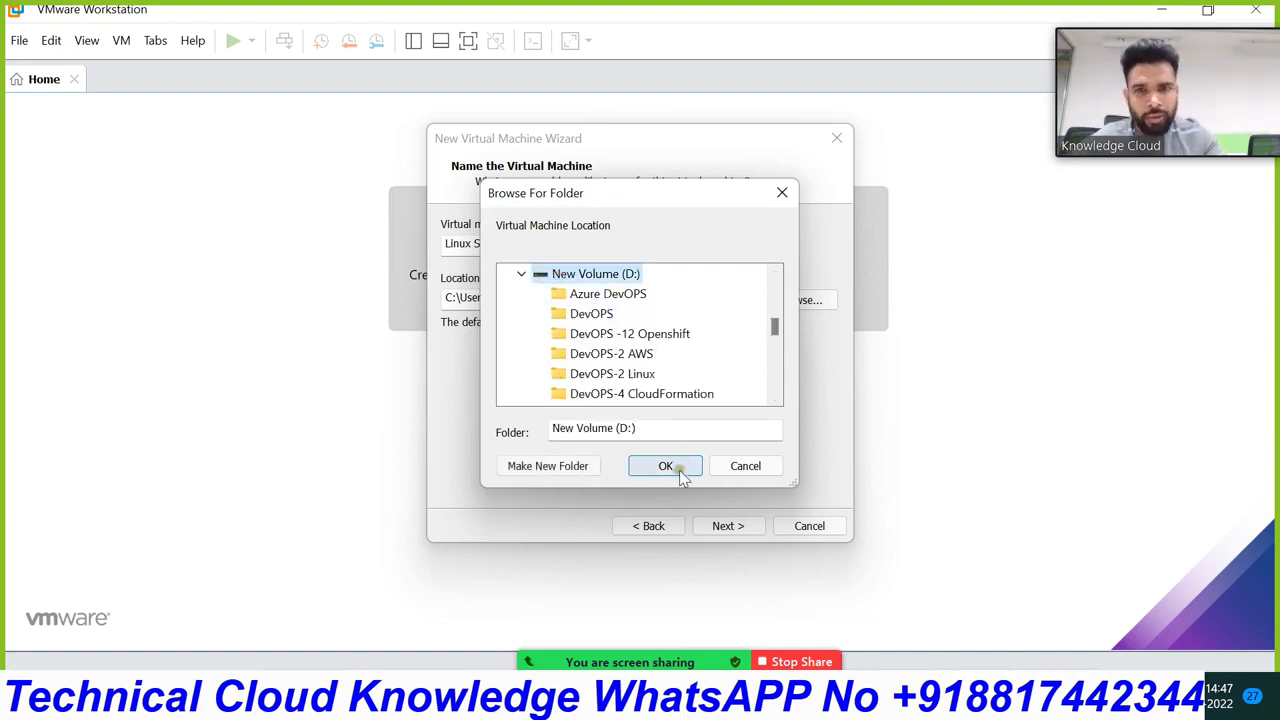
left_click(648, 472)
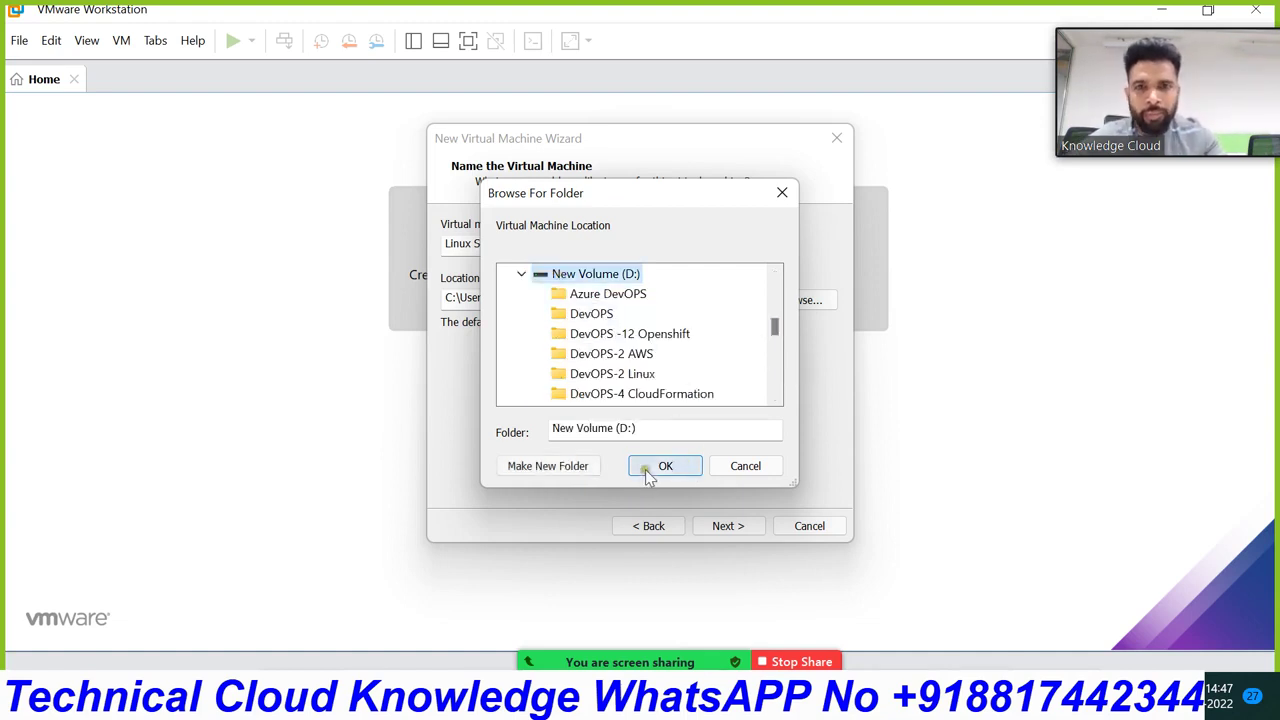
Create a folder named linuxcentos-8 on the D: drive and accept it as the virtual machine's location.
left_click(545, 467)
key("BackSpace")
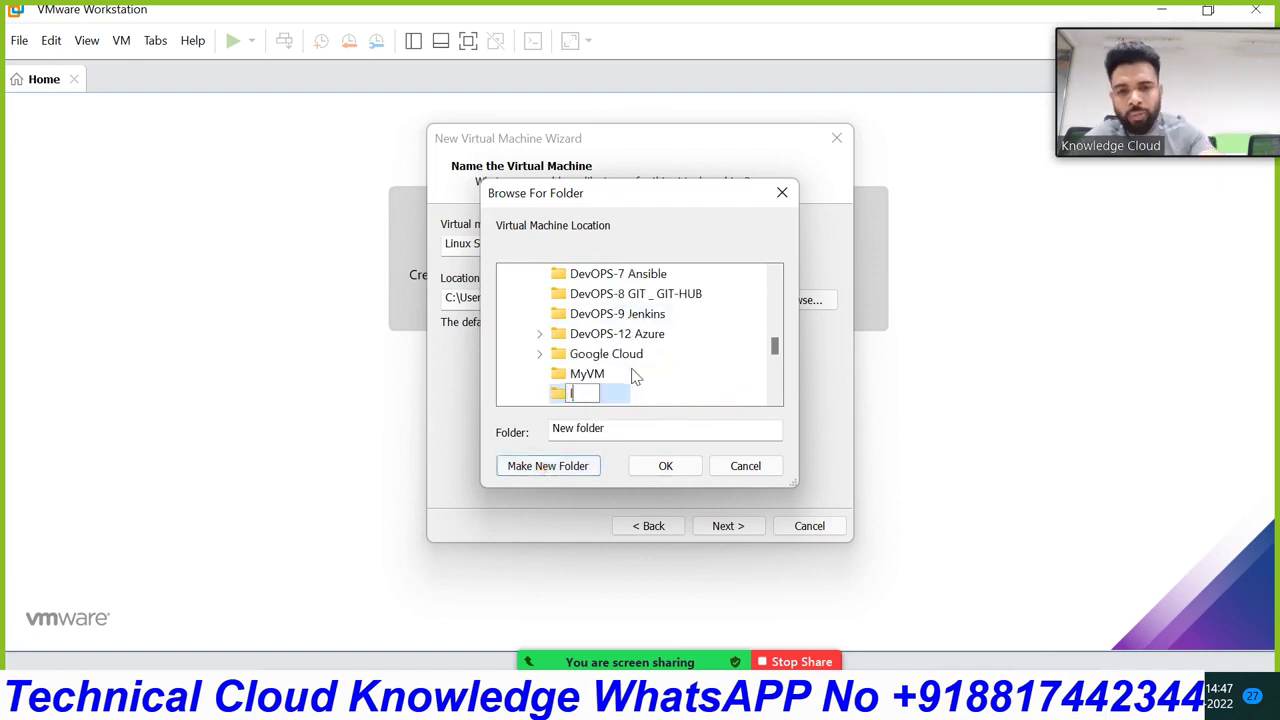
type("linux")
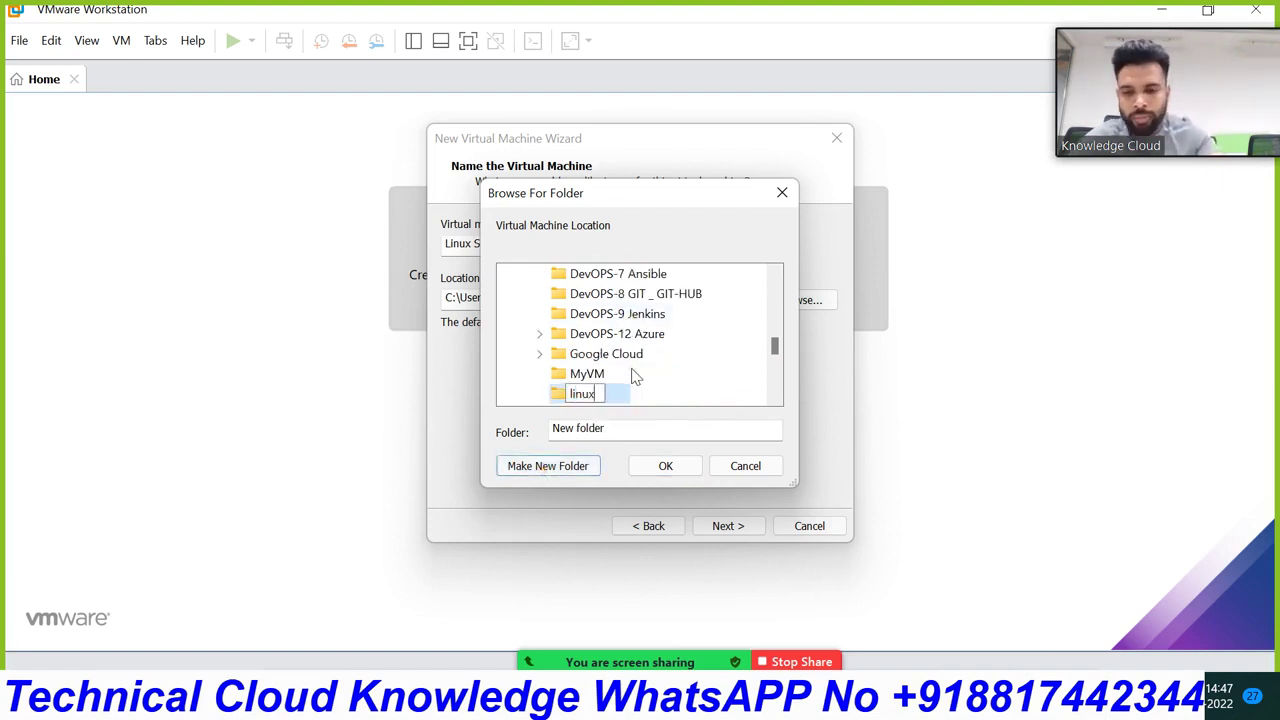
type("centos-8")
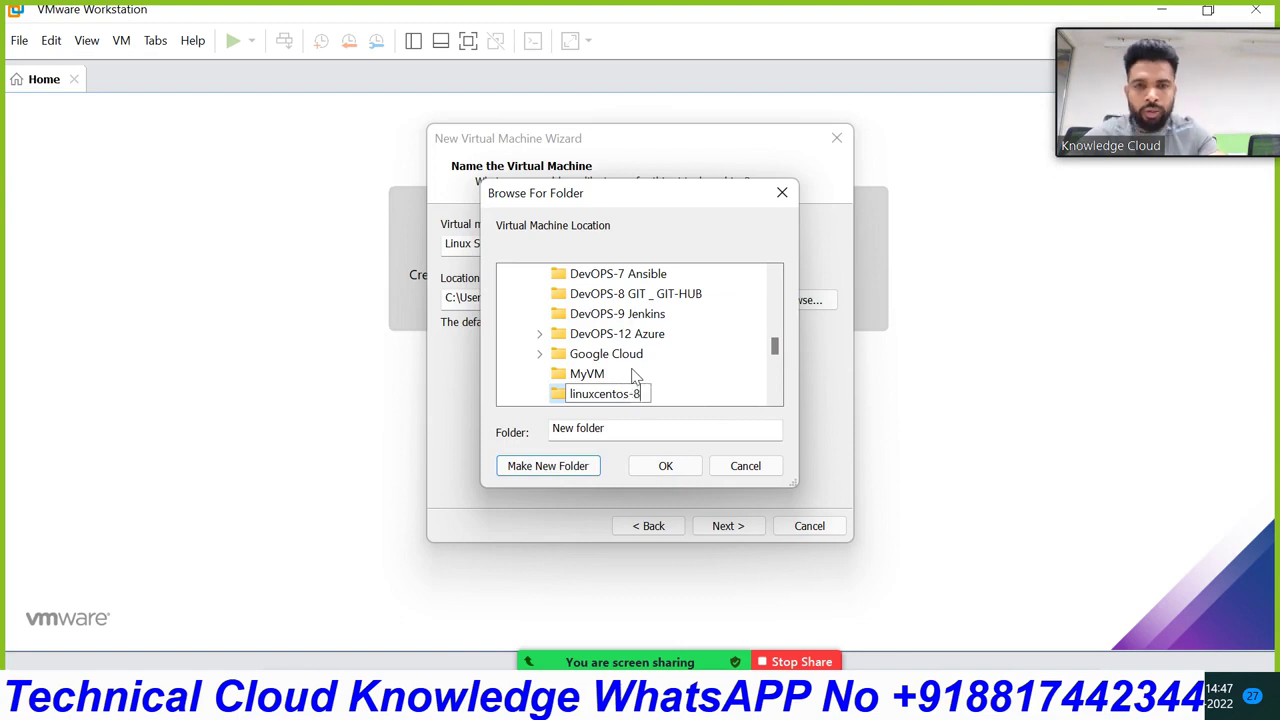
left_click(664, 465)
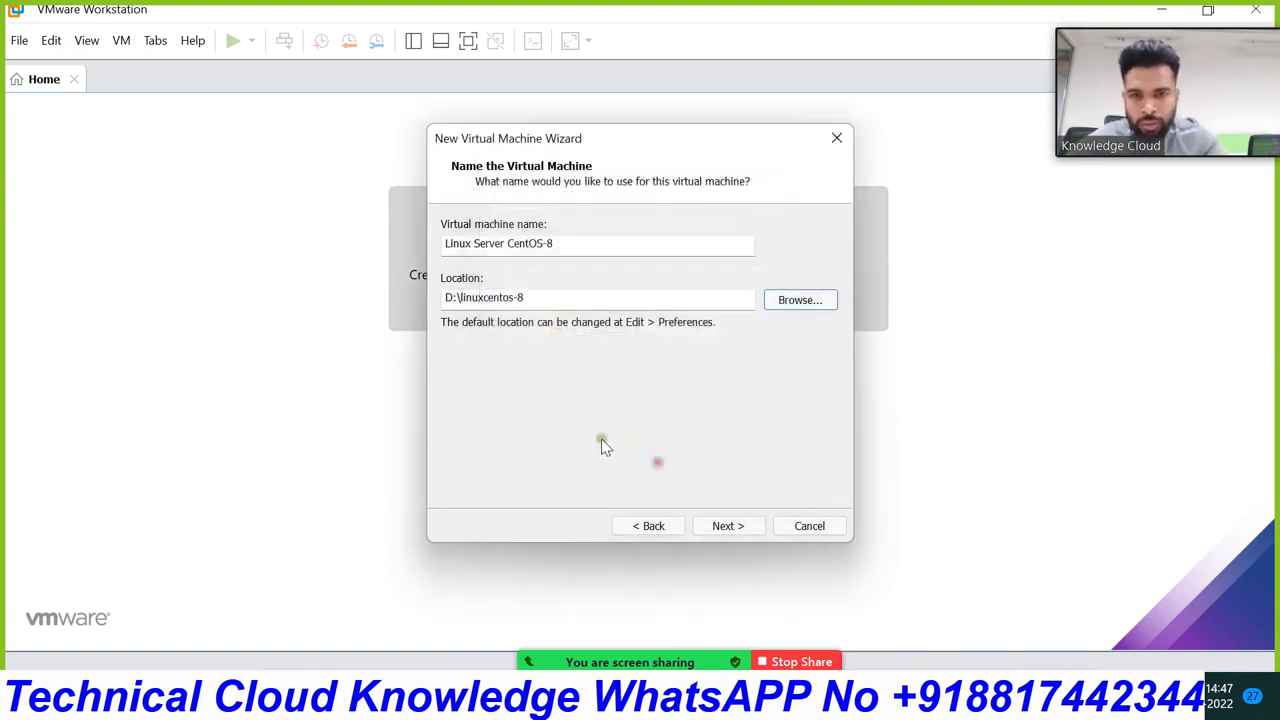
left_click(736, 527)
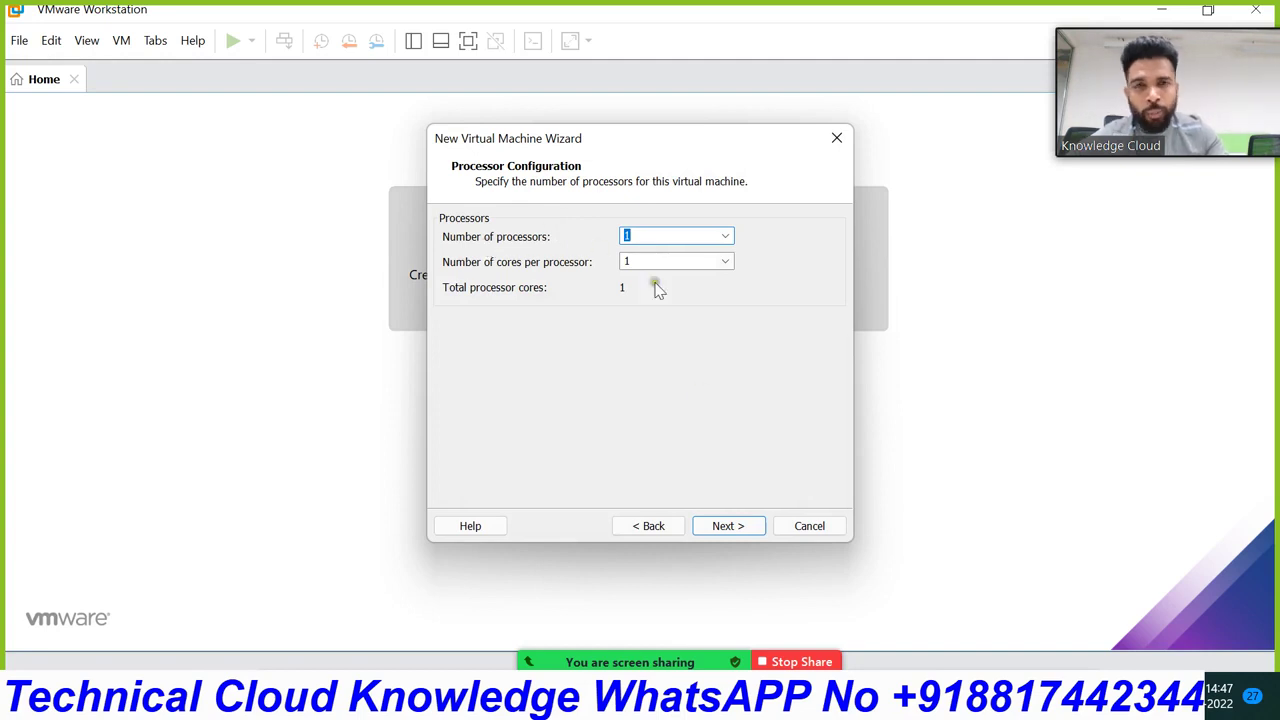
Accept one processor with one core and set the virtual machine's memory to 2048 MB.
left_click(734, 530)
left_click(500, 348)
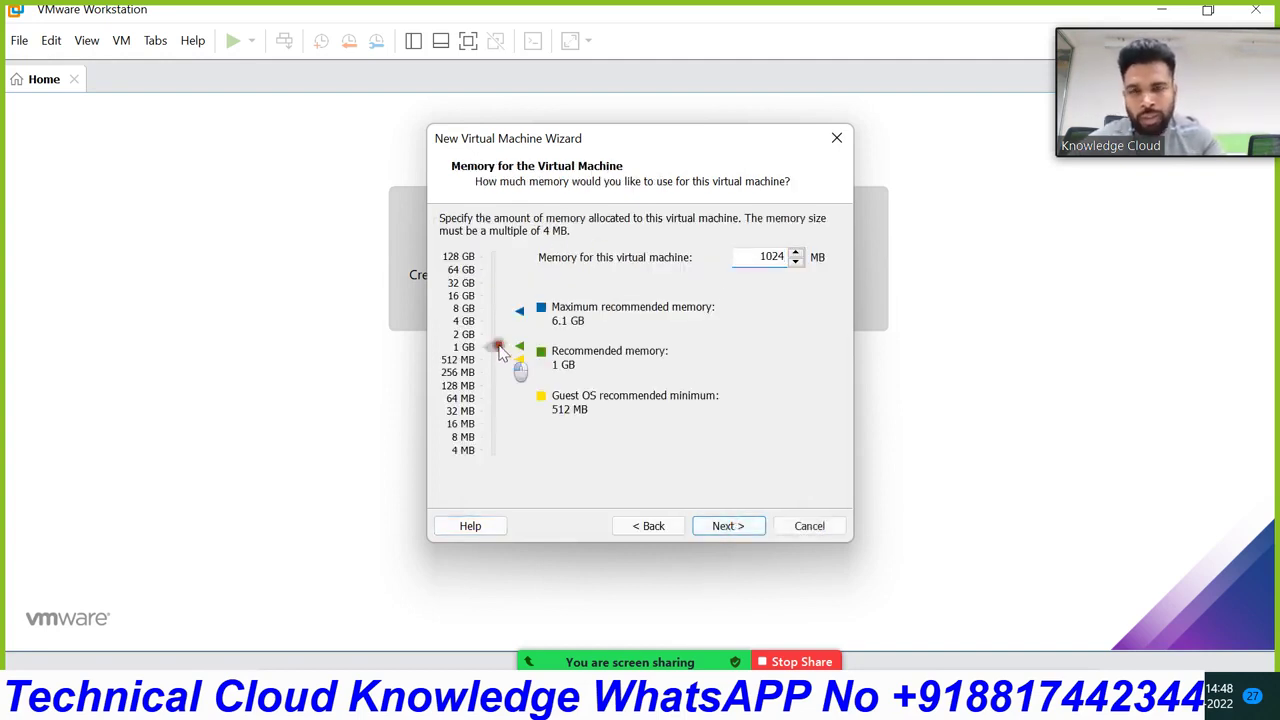
left_click_drag(500, 350, 493, 340)
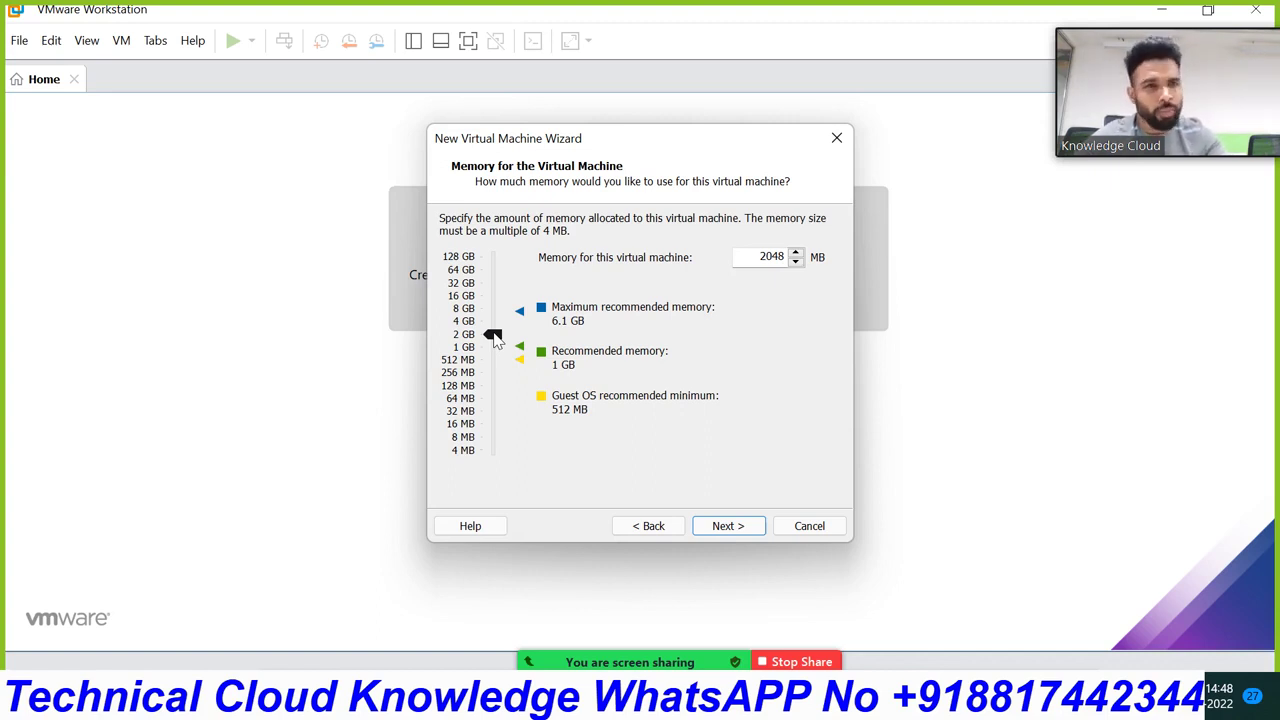
left_click(724, 527)
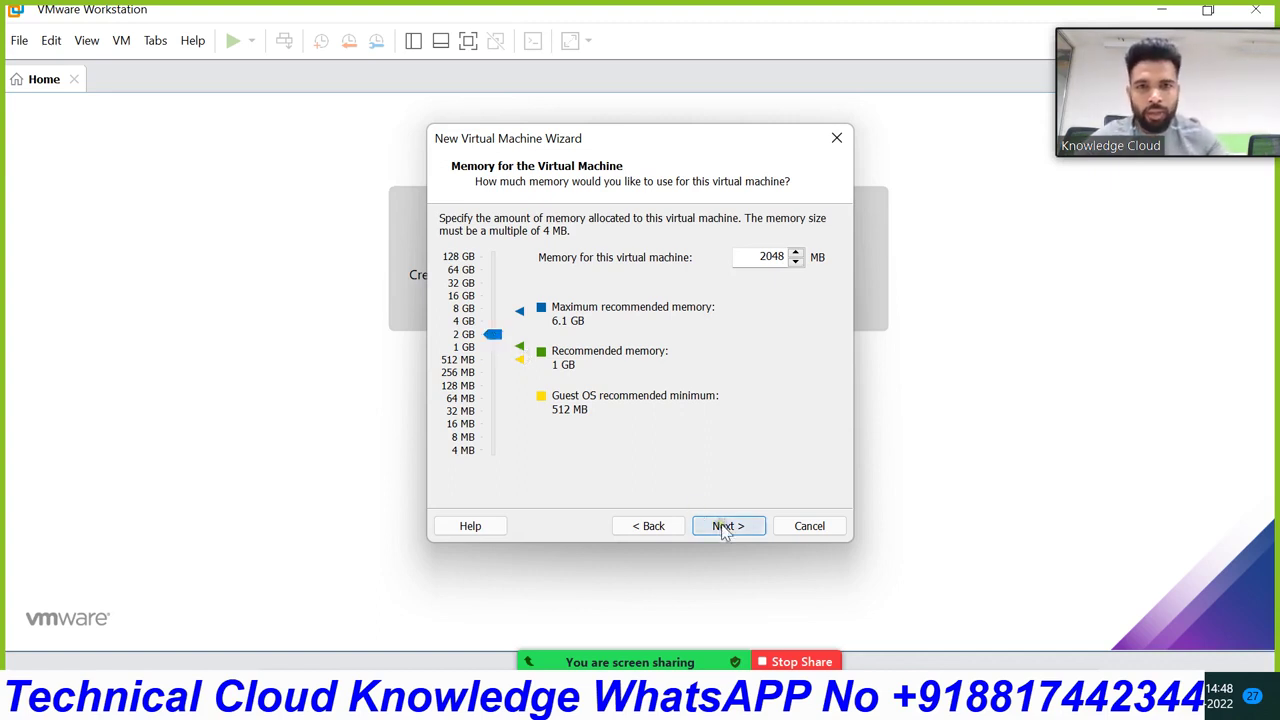
left_click(724, 527)
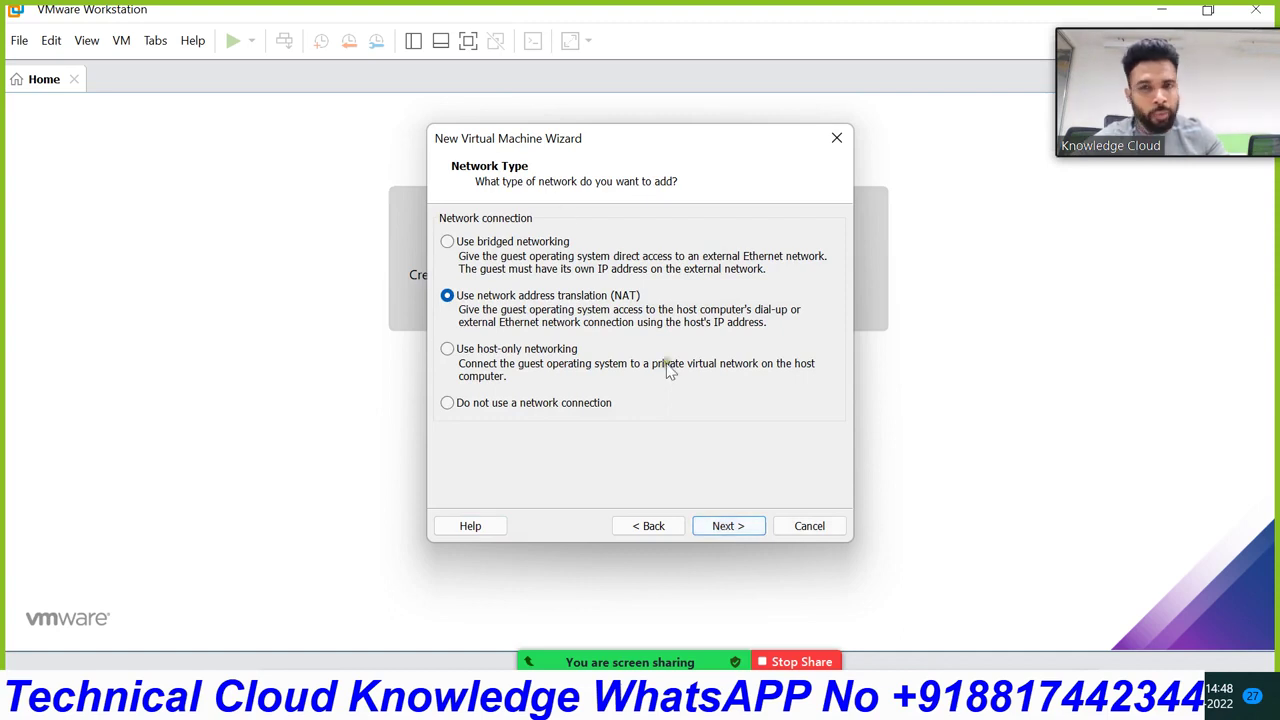
Accept NAT networking, the LSI Logic SCSI controller and the NVMe virtual disk type.
left_click(748, 525)
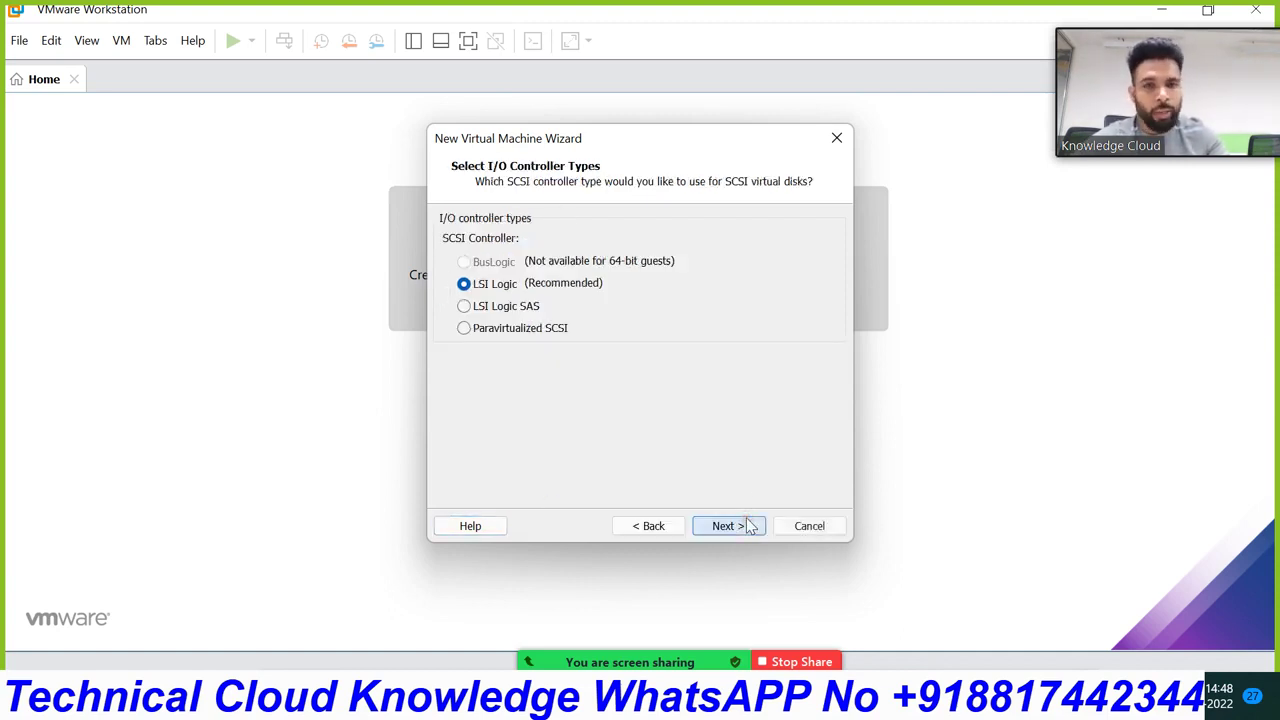
left_click(748, 525)
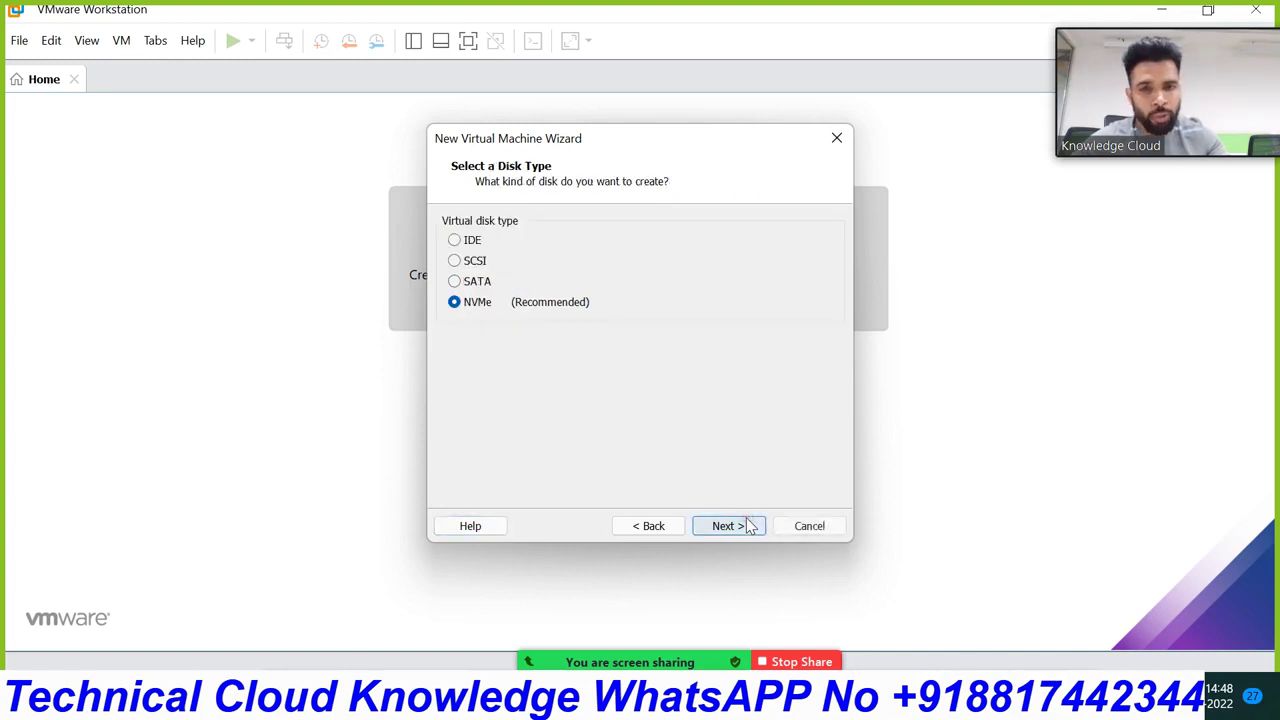
left_click(748, 526)
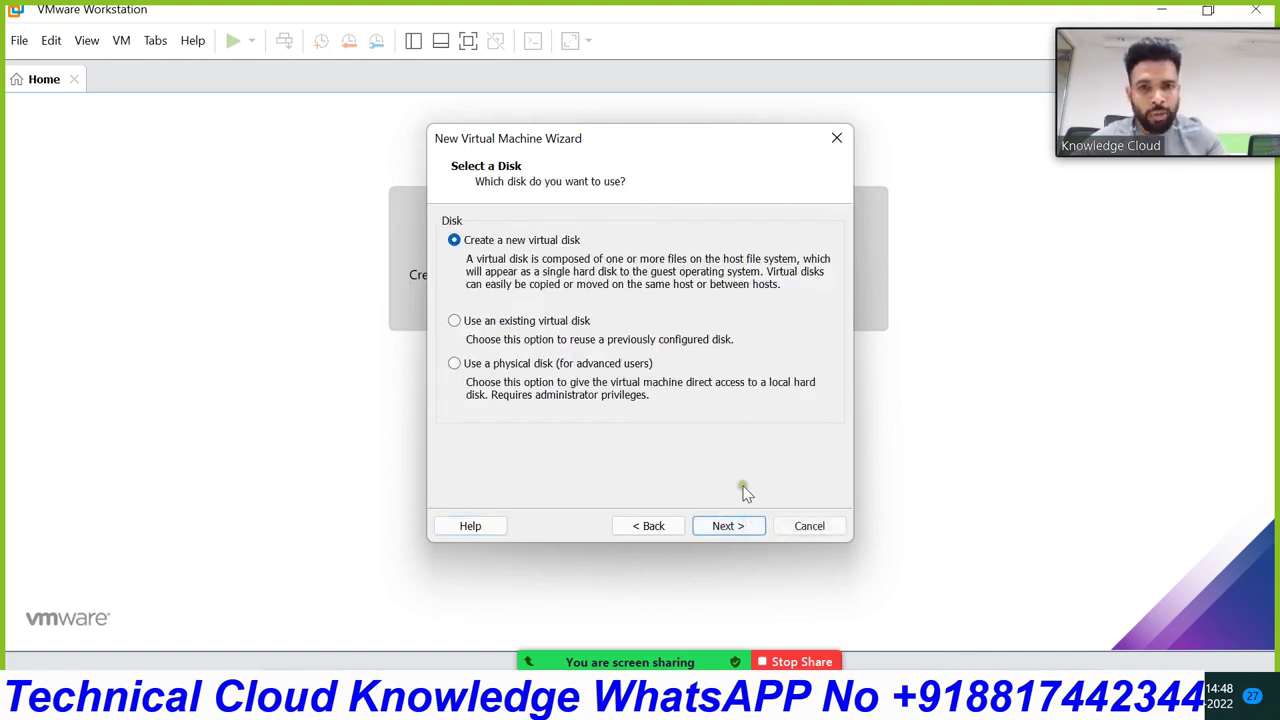
Finish the virtual machine with a new 20 GB virtual disk split into multiple files, stored as Linux Server CentOS-8.vmdk.
left_click(735, 527)
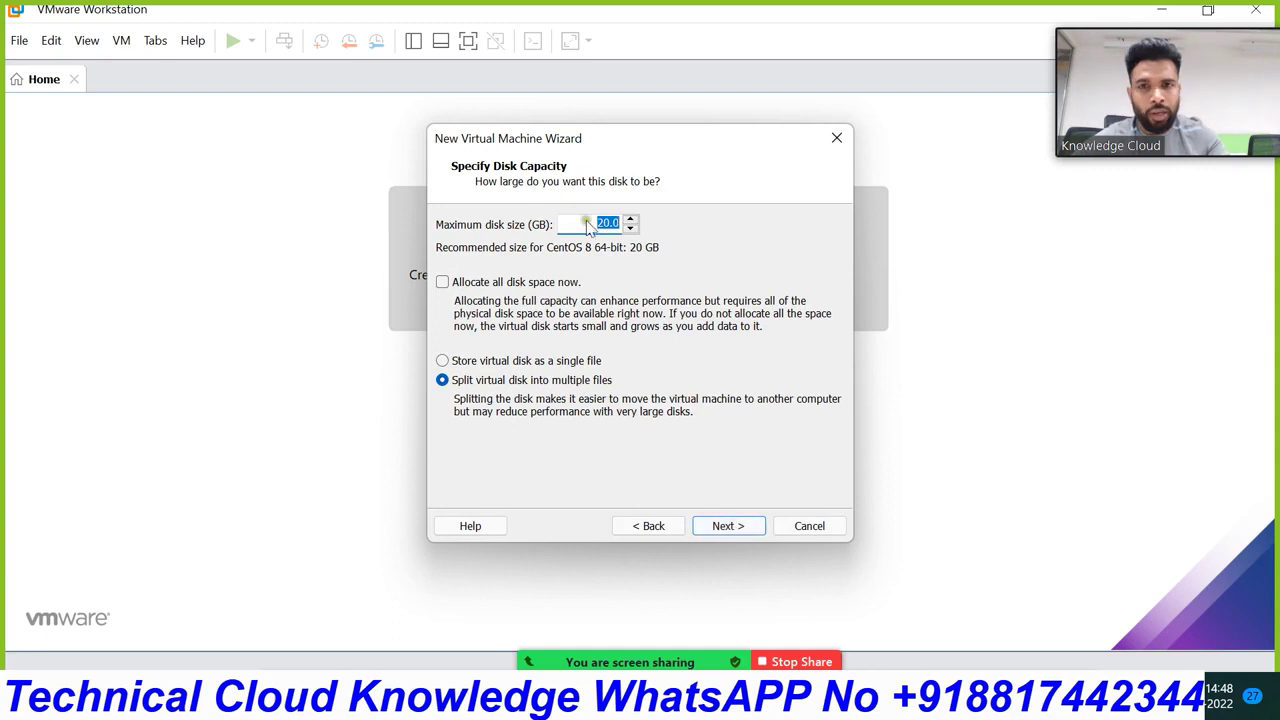
left_click(737, 524)
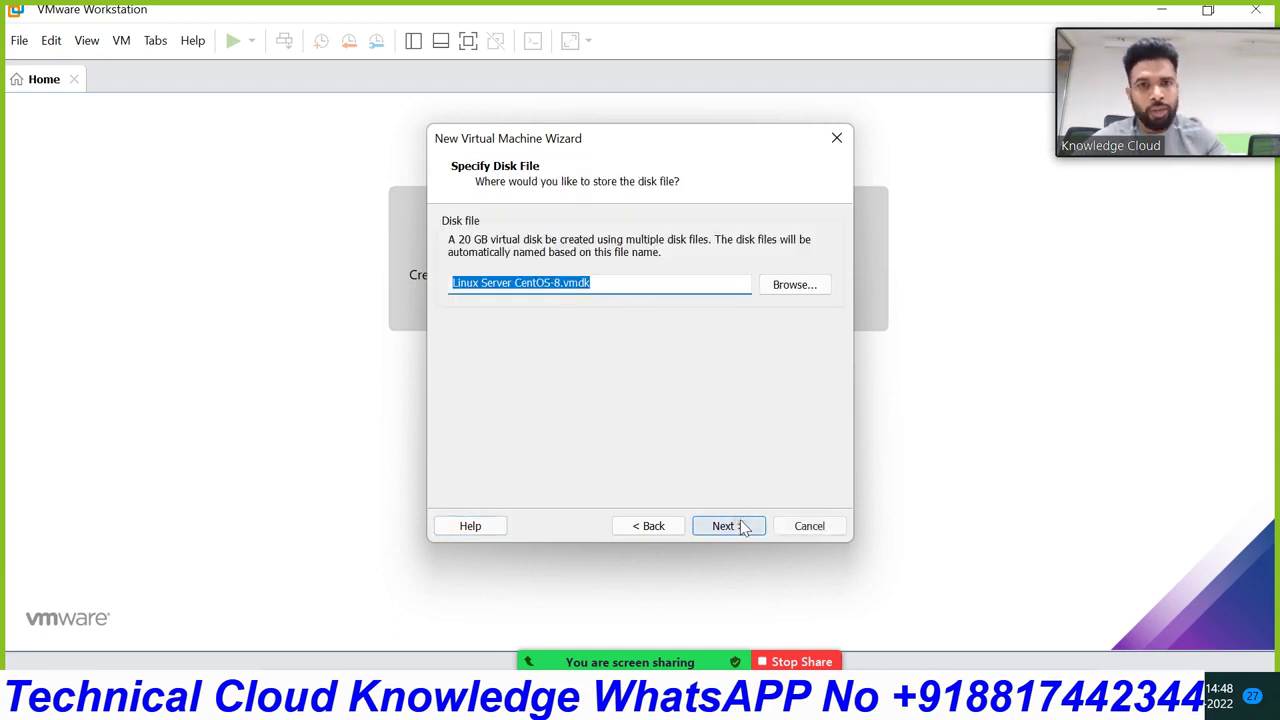
left_click(740, 526)
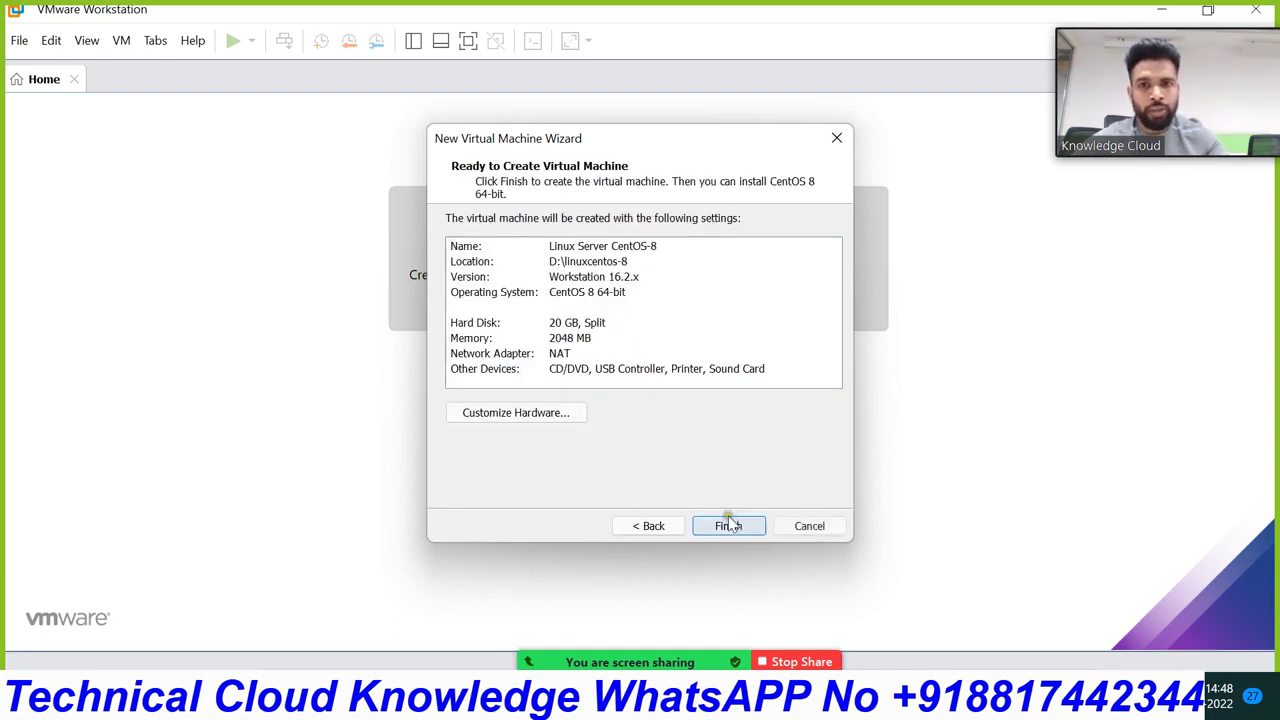
left_click(736, 521)
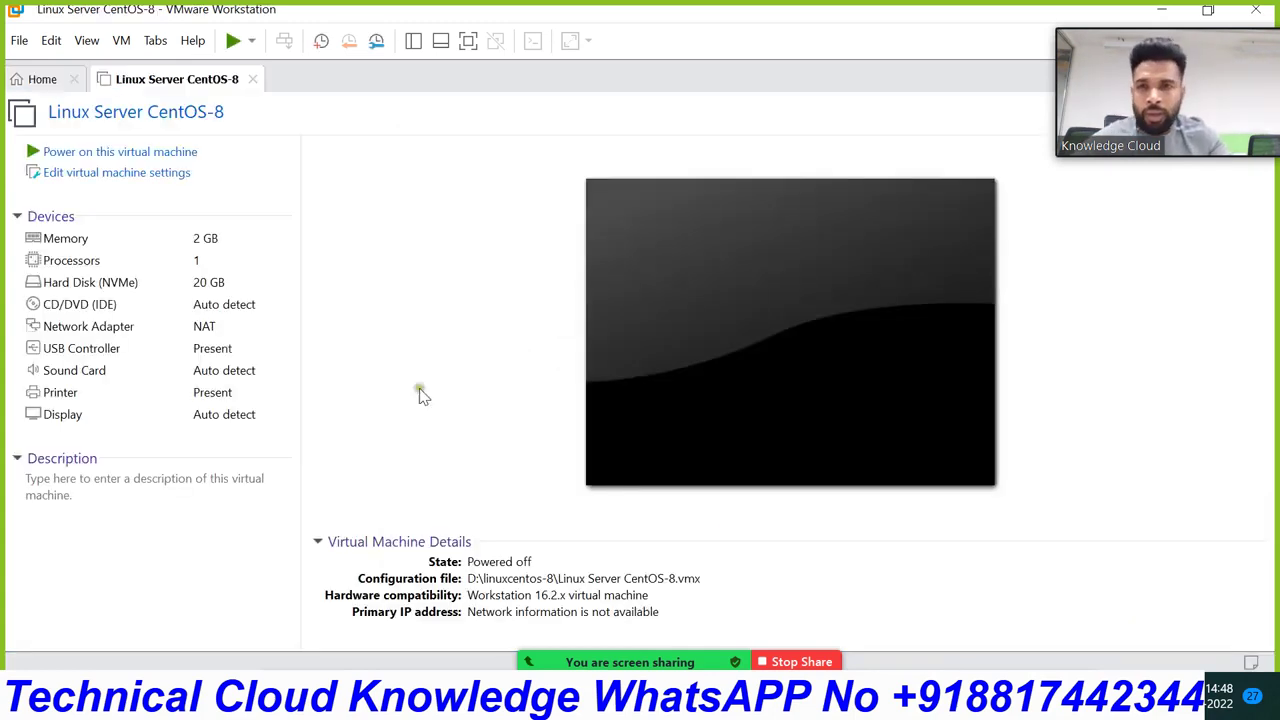
Set the machine's CD/DVD drive to use the CentOS-8-x86_64-1905-dvd1 ISO image from the Desktop and save the settings.
left_click(110, 172)
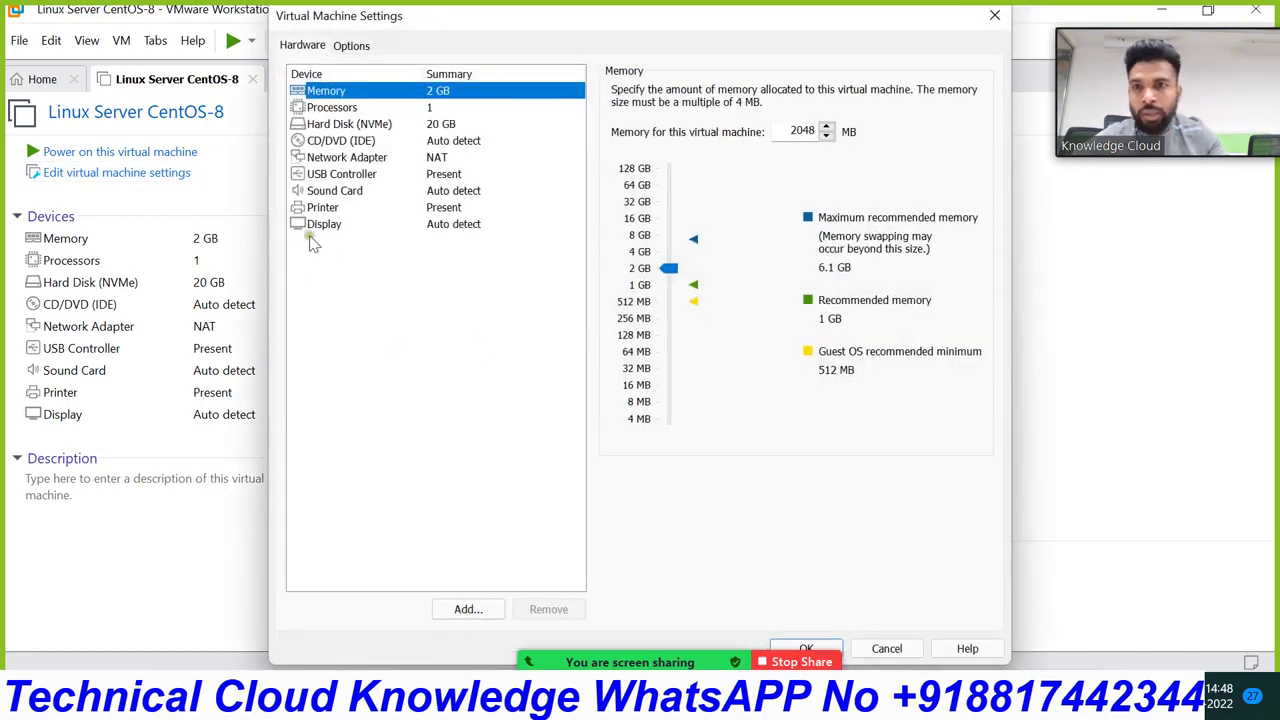
left_click(350, 142)
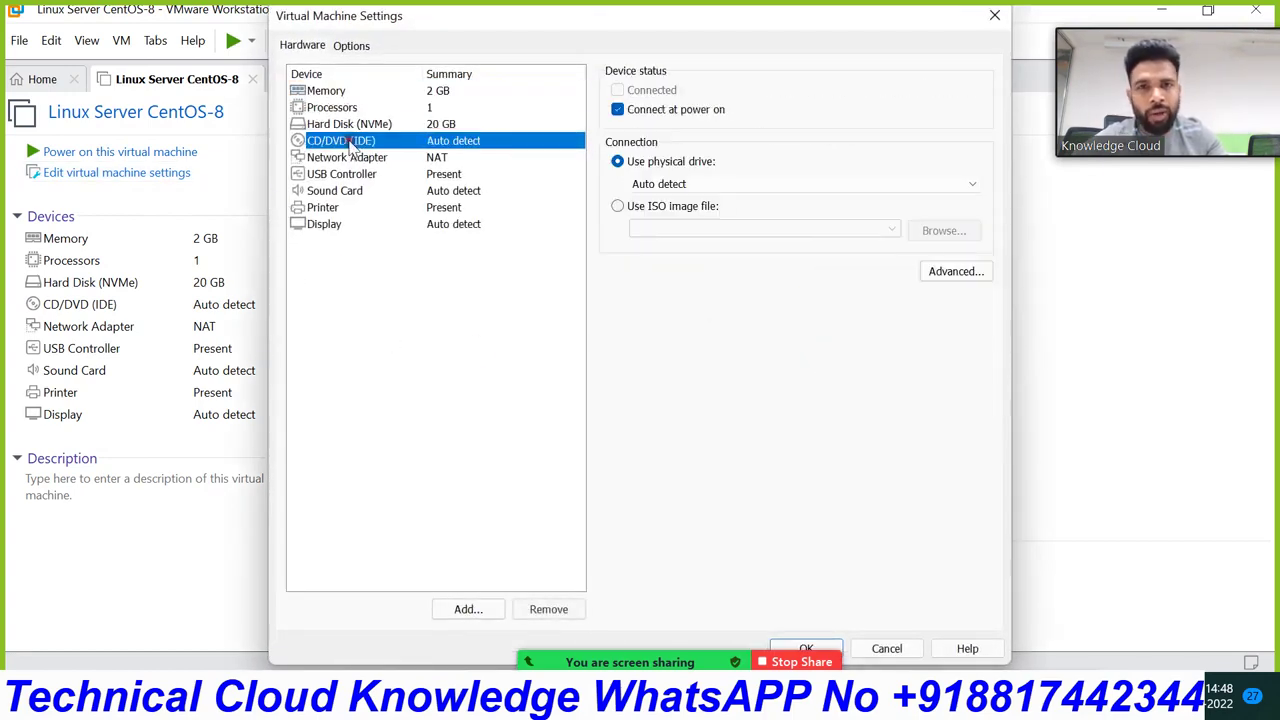
left_click(618, 206)
left_click(926, 232)
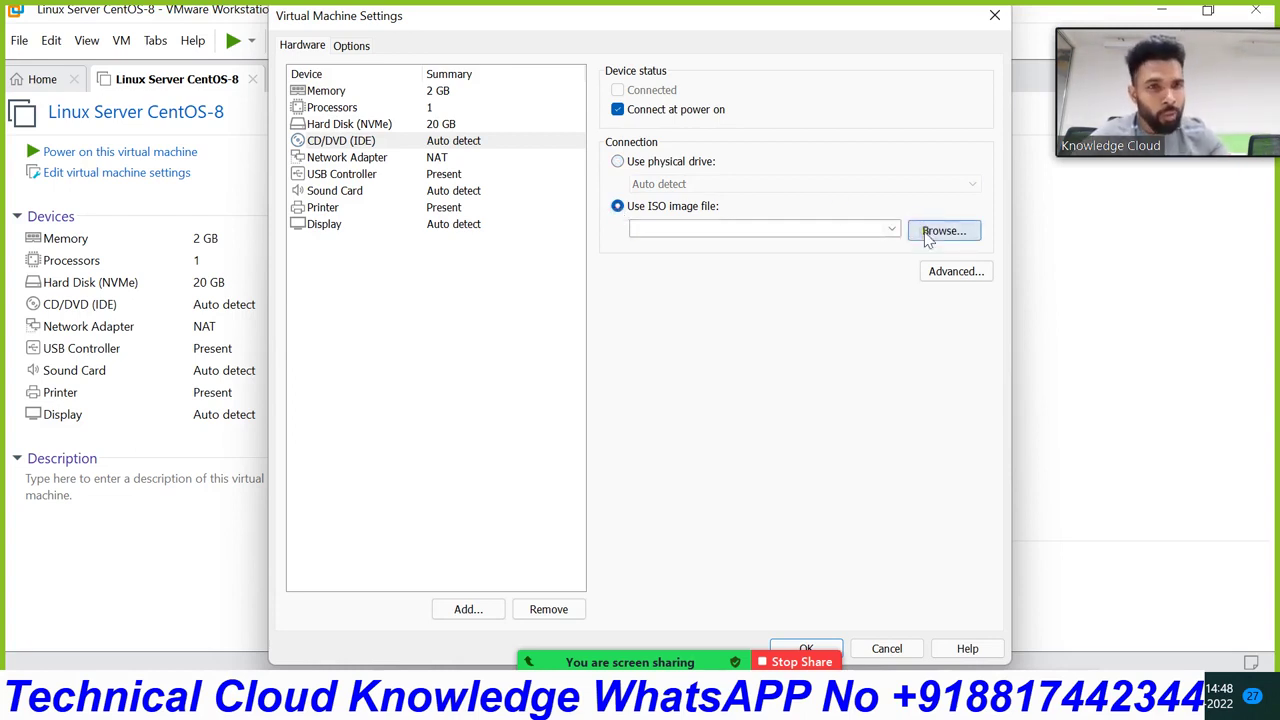
left_click(928, 234)
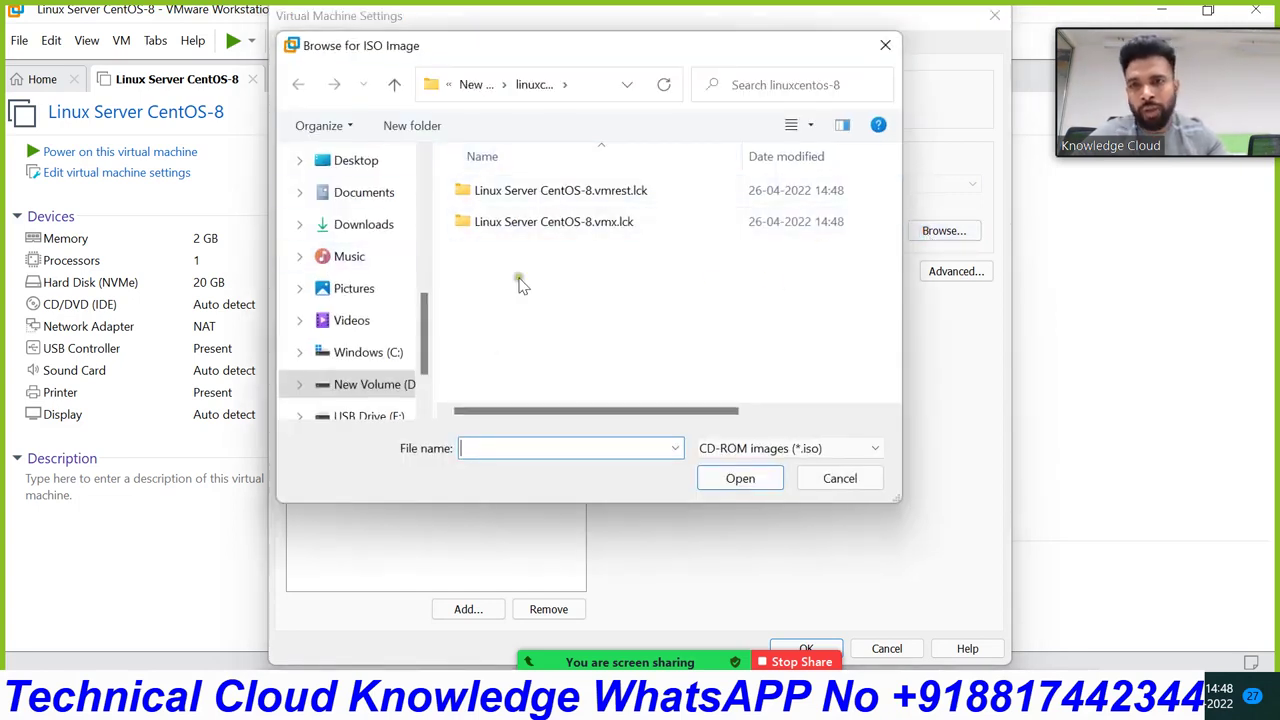
left_click(362, 162)
double_click(842, 328)
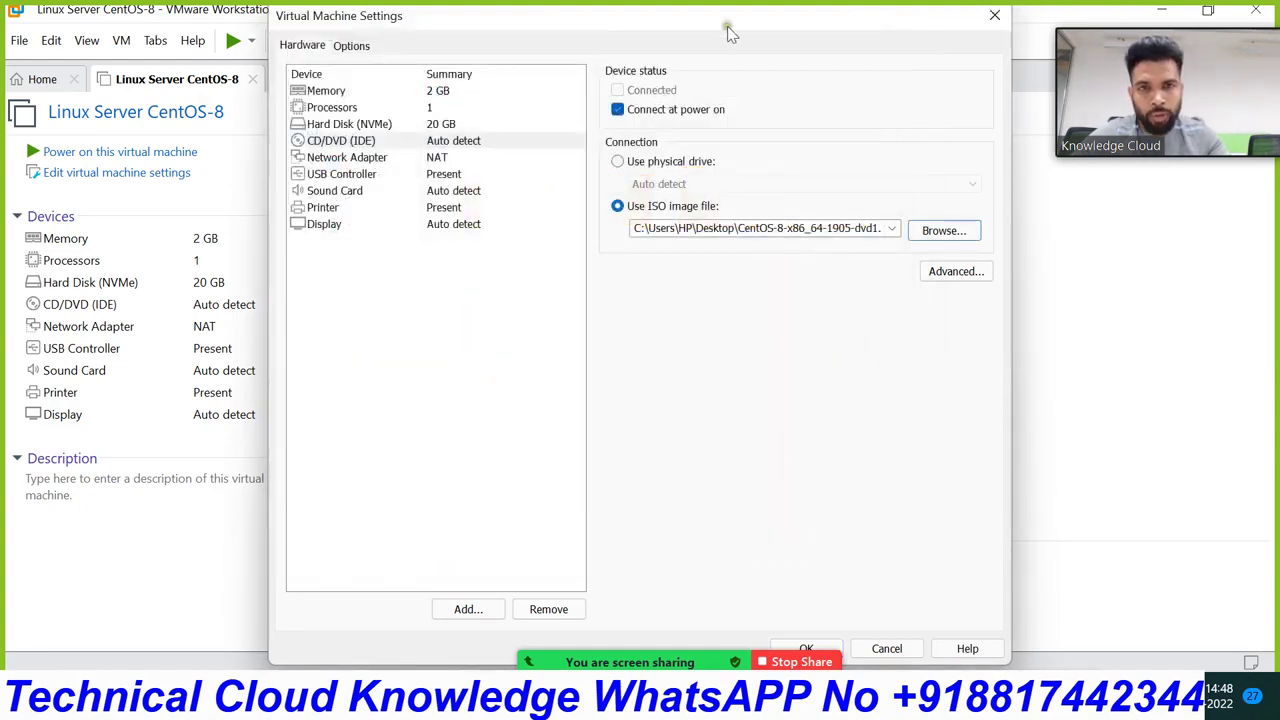
left_click_drag(720, 20, 798, 15)
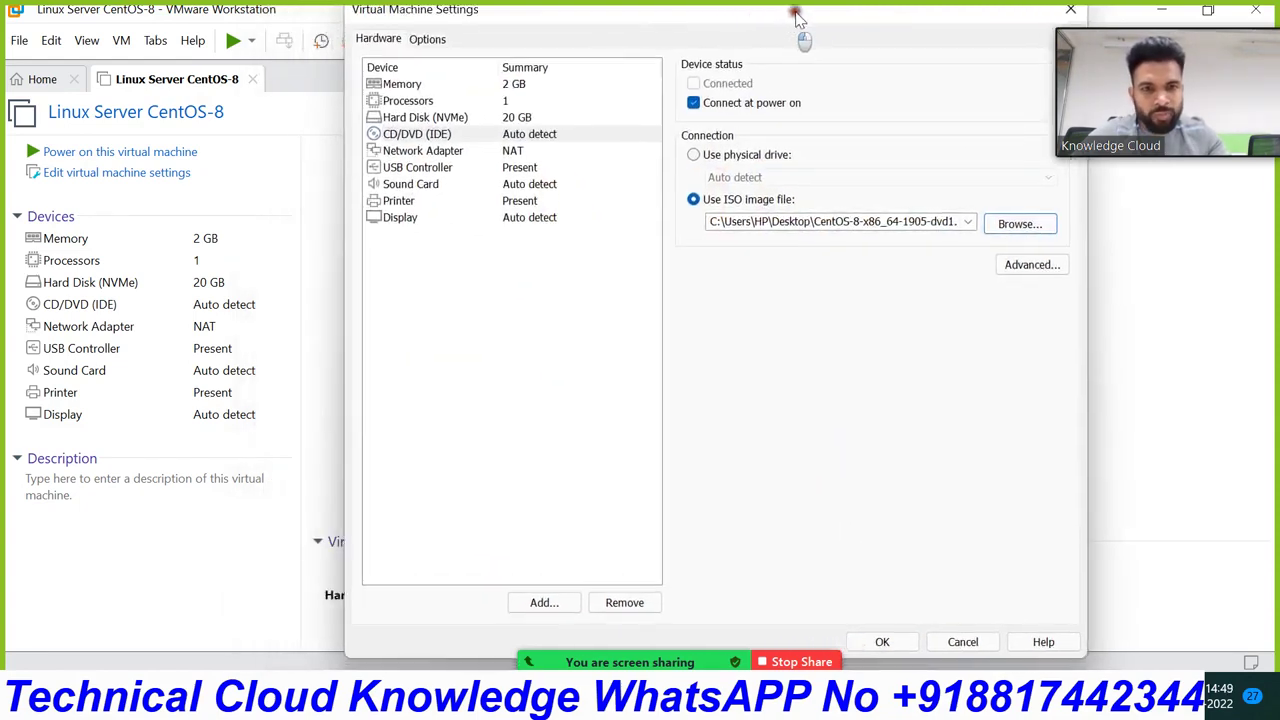
left_click(905, 650)
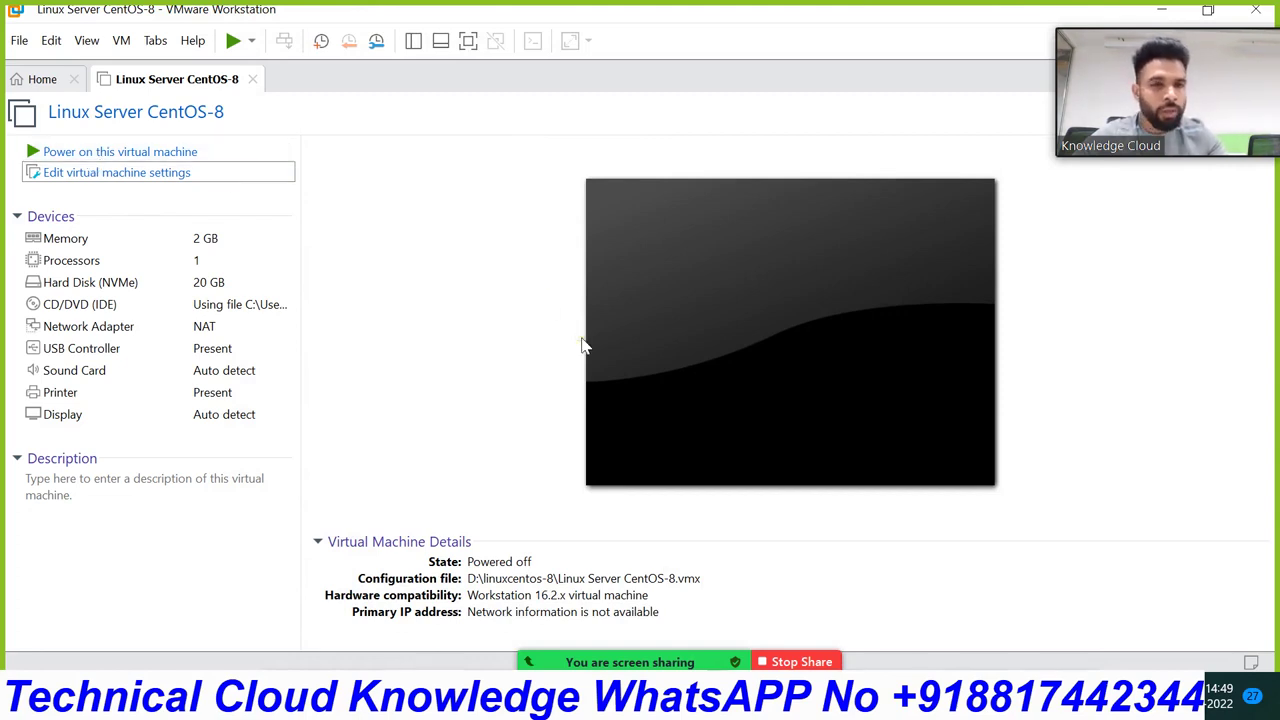
Switch to Paint to review the Linux installation type diagram, and return to the Linux Server CentOS-8 machine in VMware Workstation.
mouse_move(930, 697)
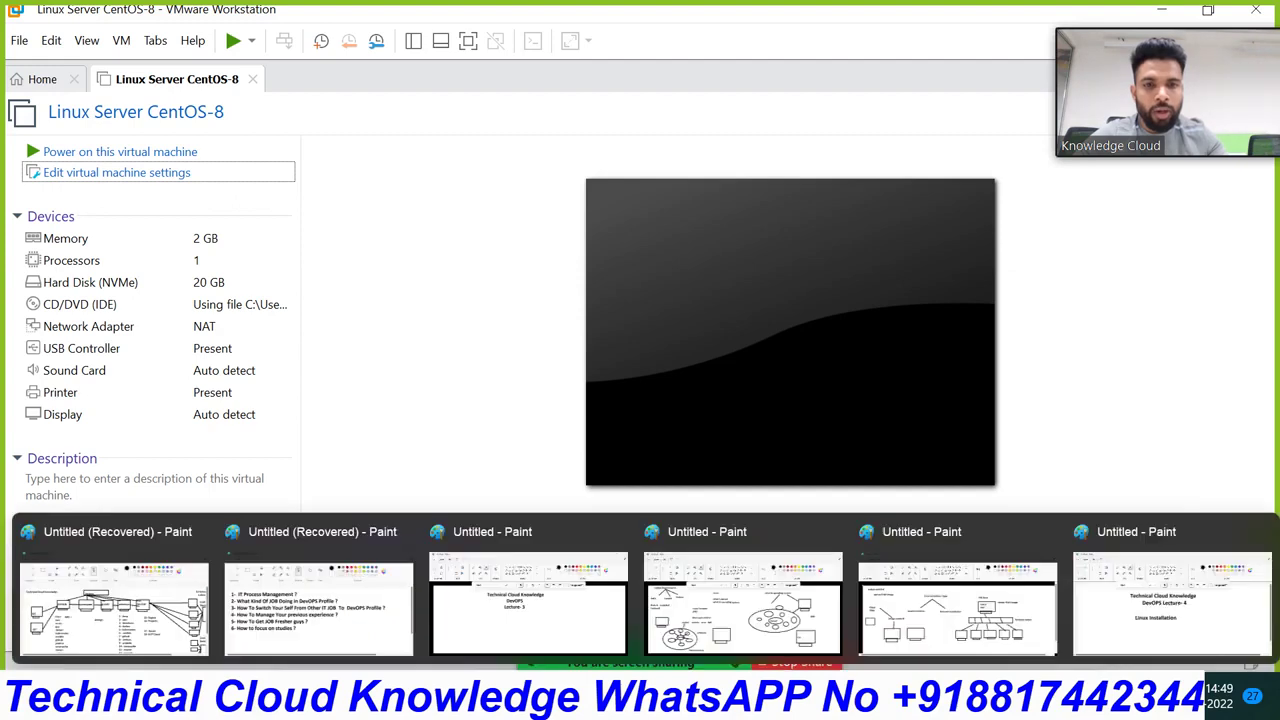
left_click(972, 616)
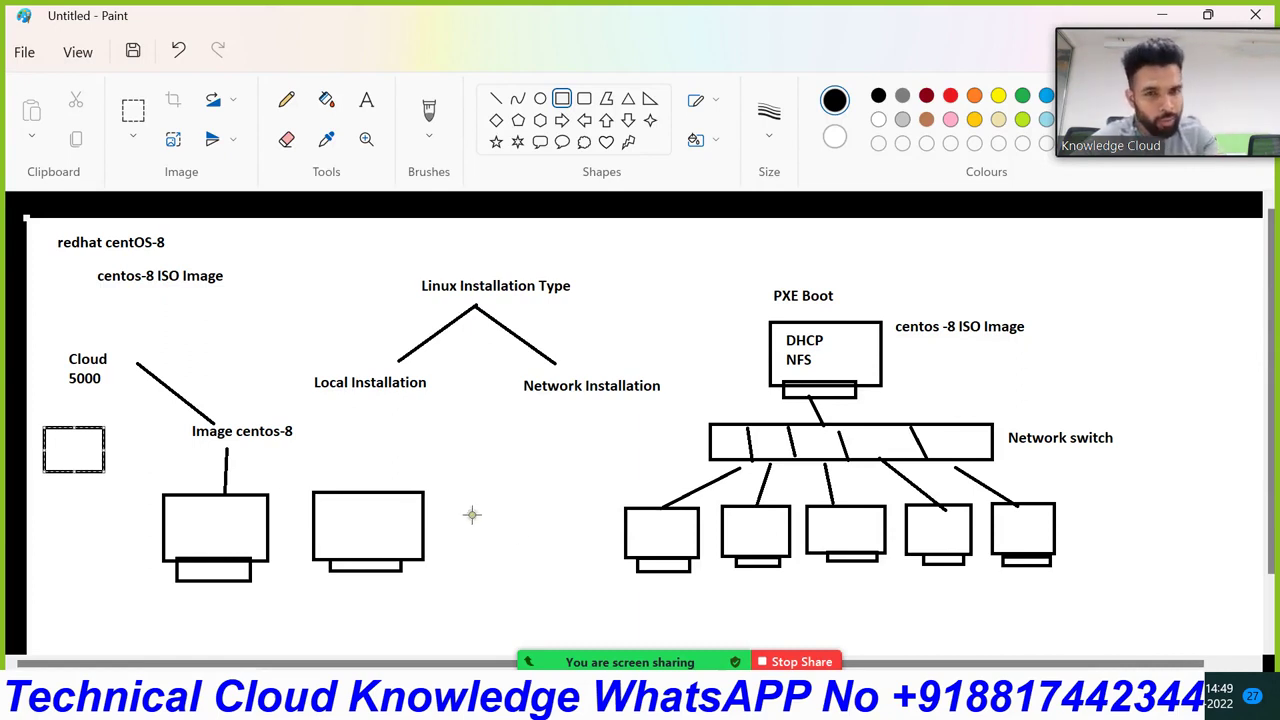
mouse_move(882, 697)
mouse_move(928, 697)
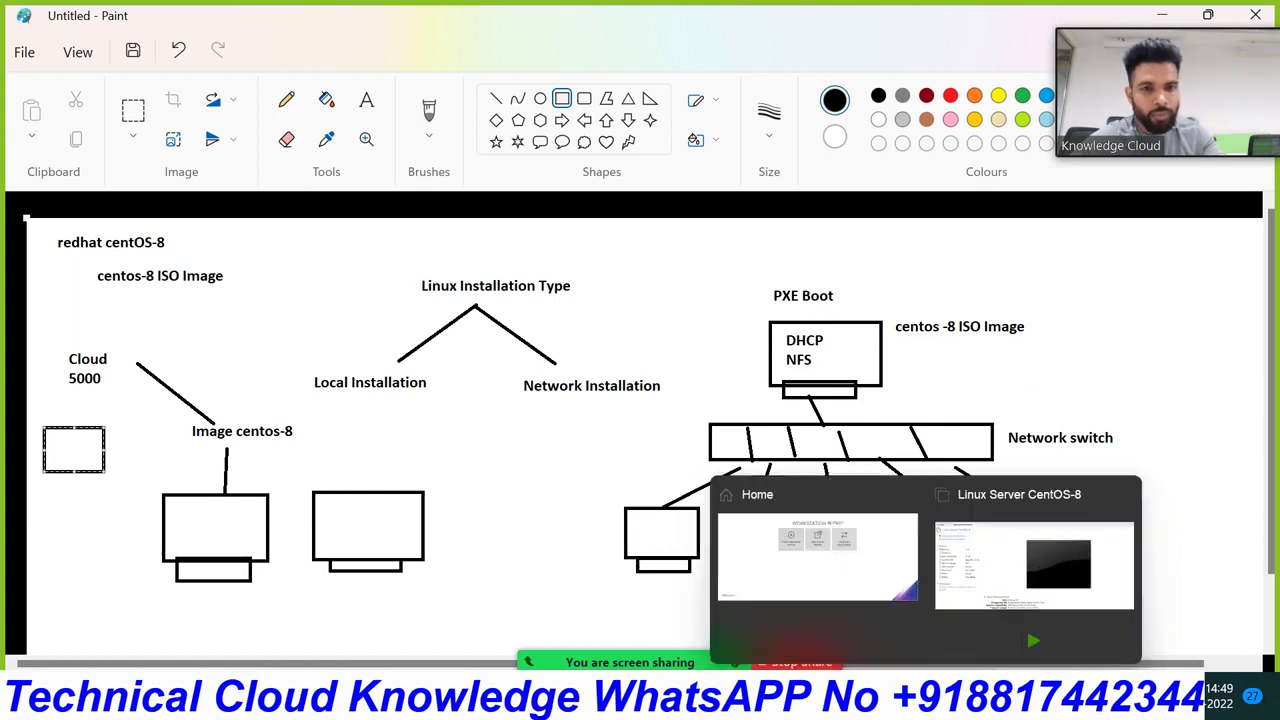
left_click(1000, 596)
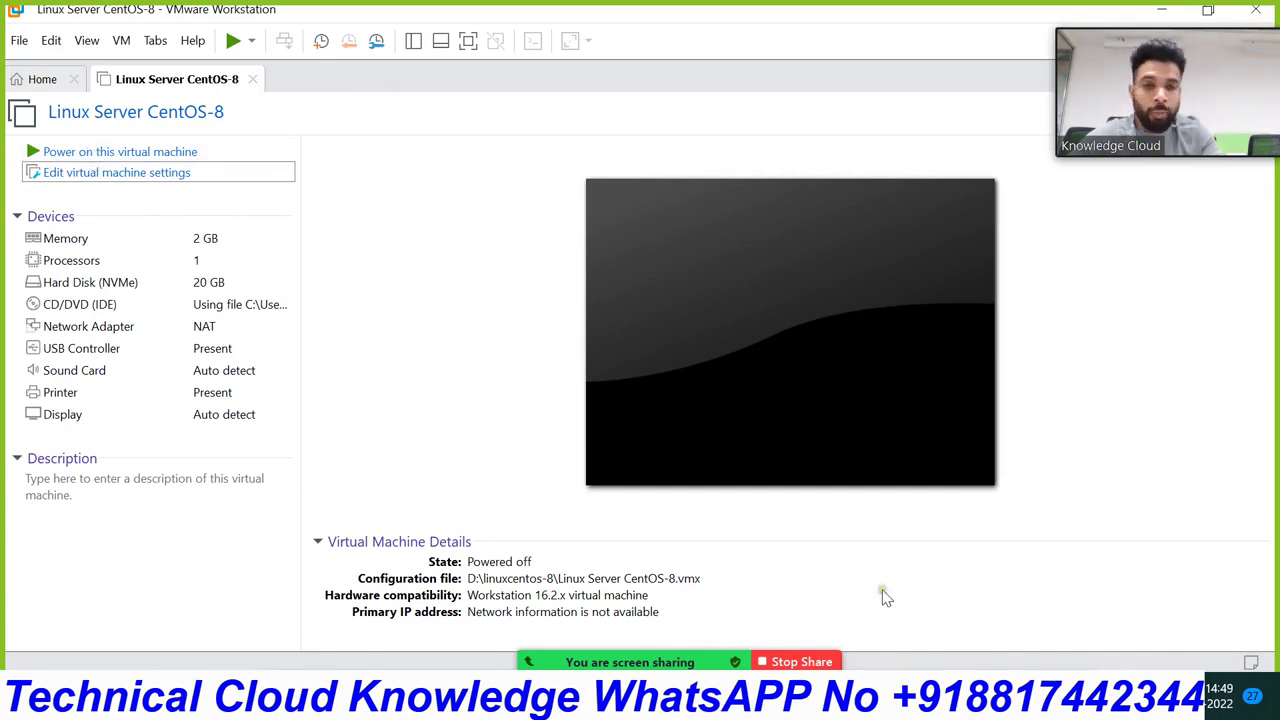
Switch to Paint to review the local and network installation diagram, and return to the maximized Linux Server CentOS-8 machine in VMware Workstation.
mouse_move(928, 696)
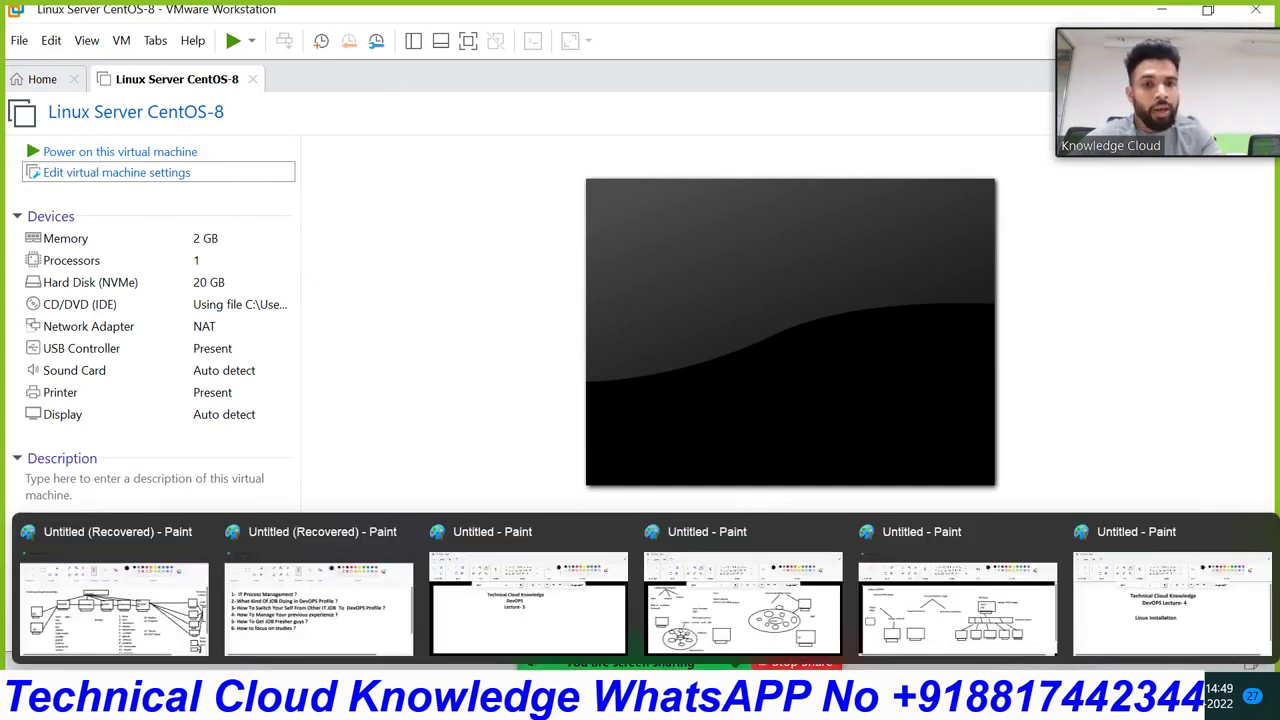
left_click(998, 616)
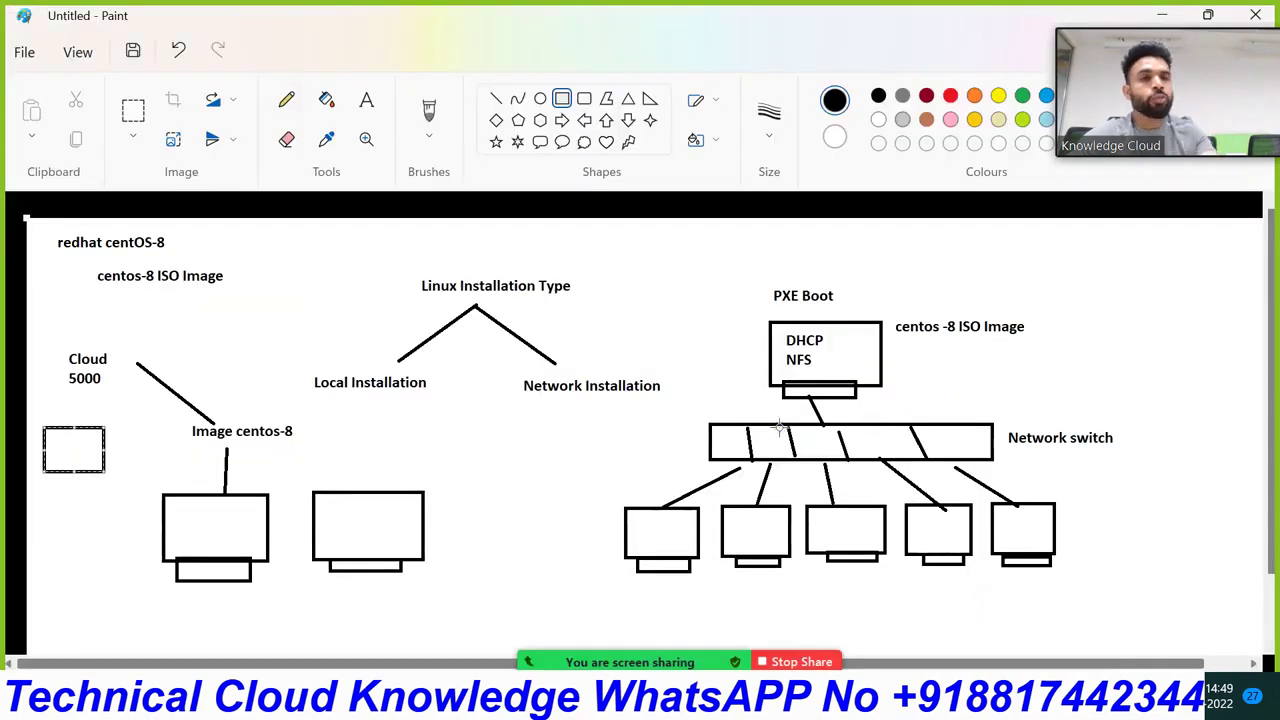
mouse_move(928, 696)
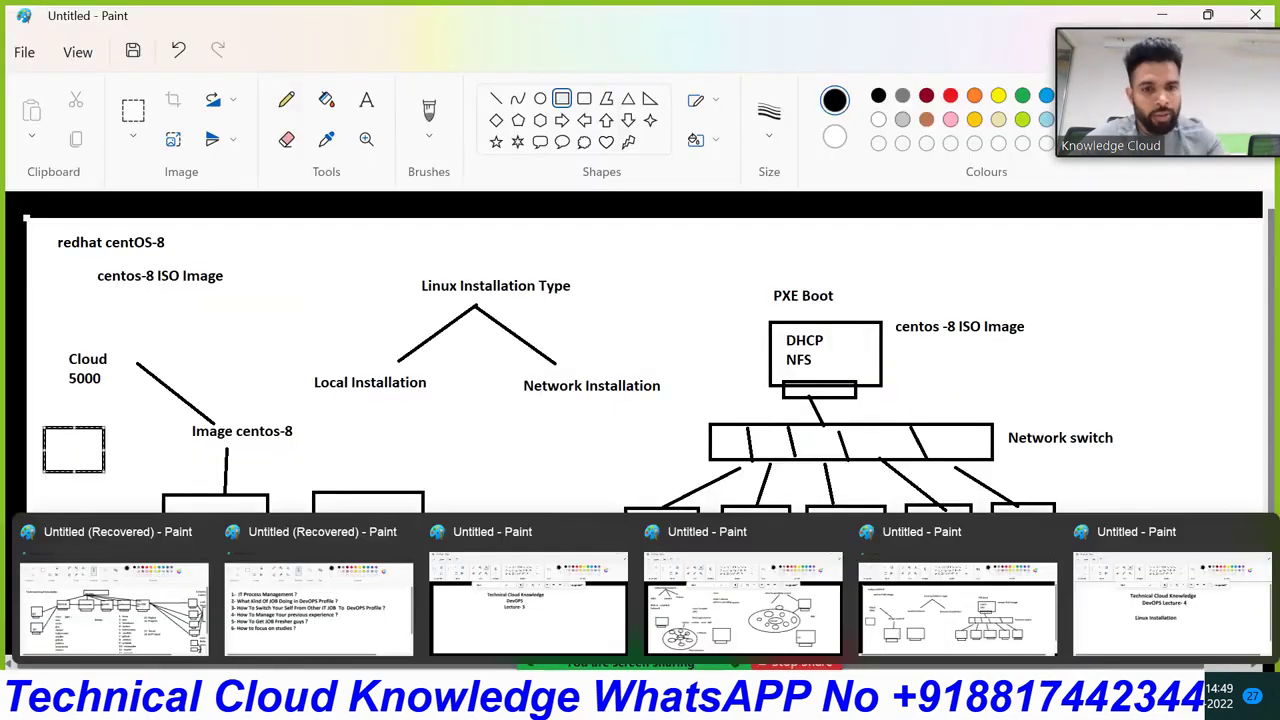
left_click(980, 595)
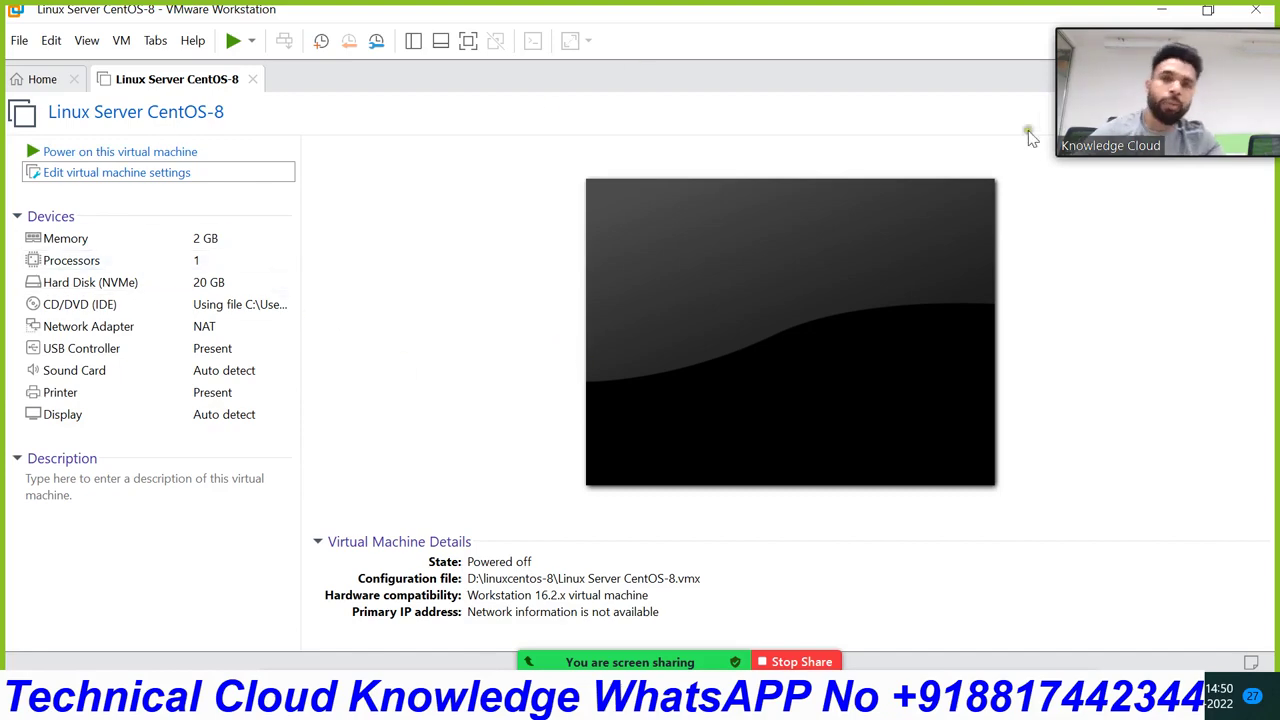
mouse_move(760, 10)
left_mouse_down()
mouse_move(734, 12)
mouse_move(705, 135)
mouse_move(684, 128)
left_mouse_up()
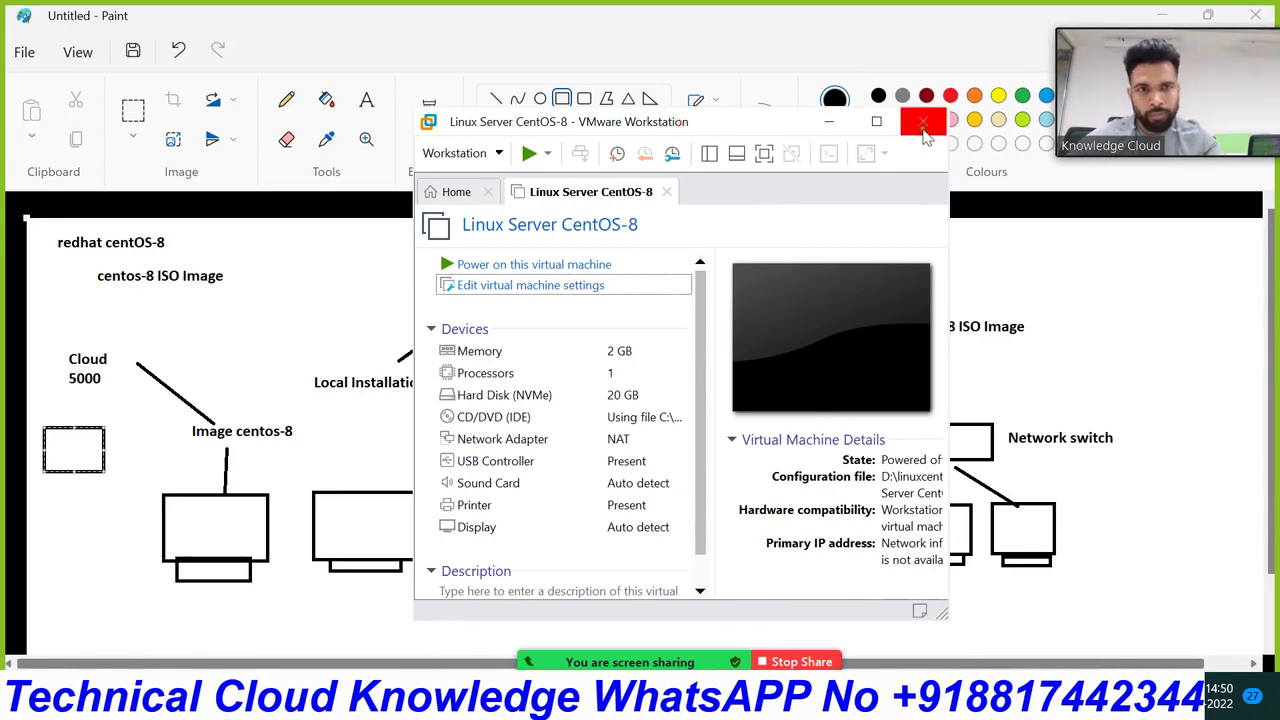
left_click(876, 122)
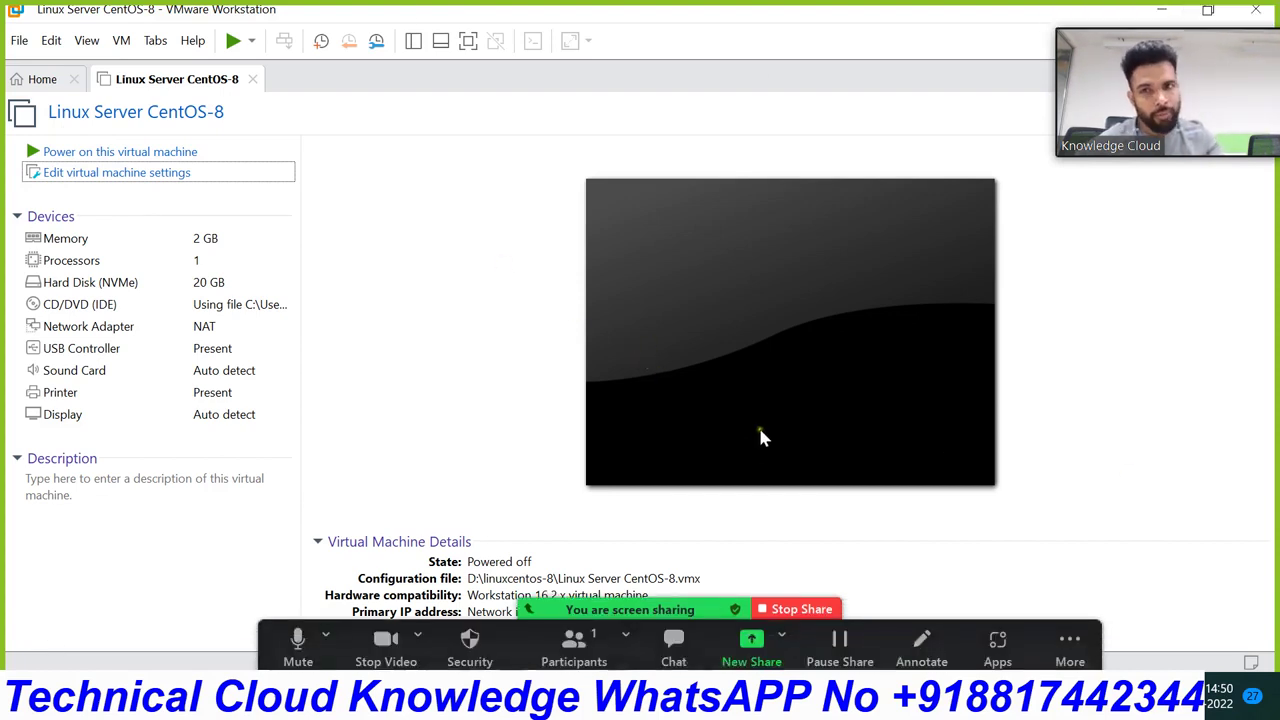
Power on the Linux Server CentOS-8 virtual machine, postpone the VMware Tools download, and direct input to the guest.
left_click(143, 150)
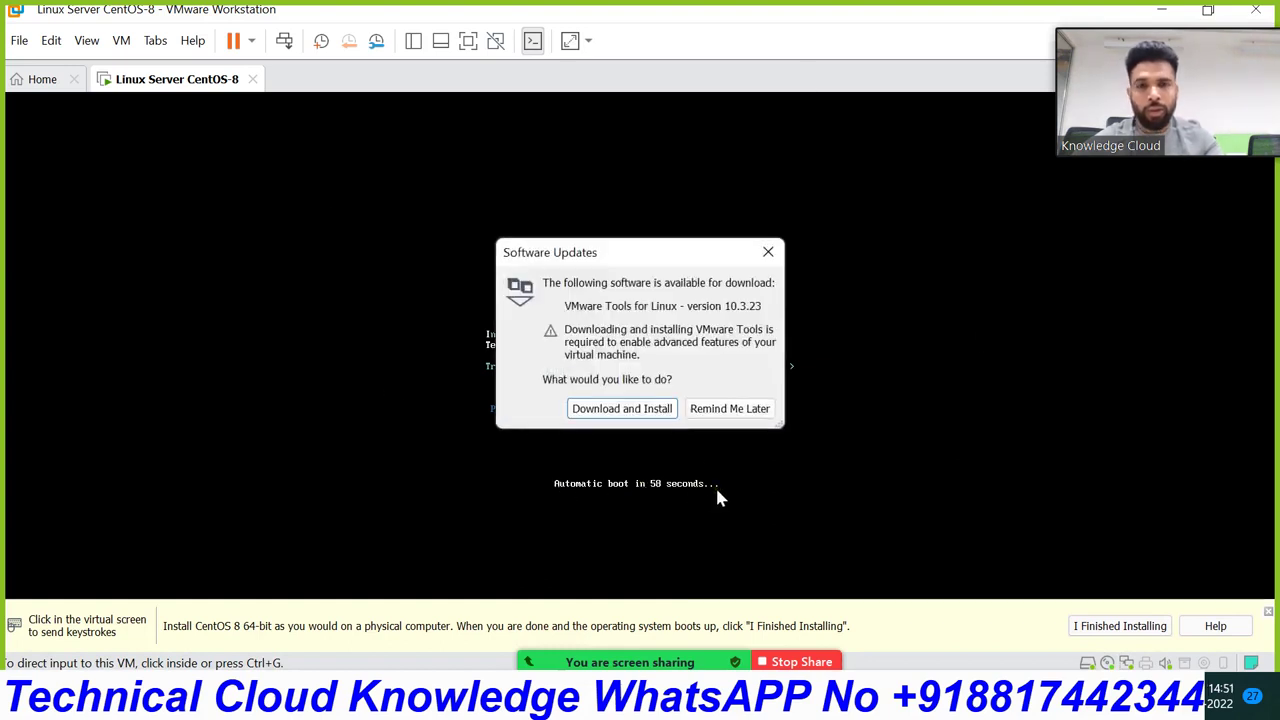
left_click(748, 409)
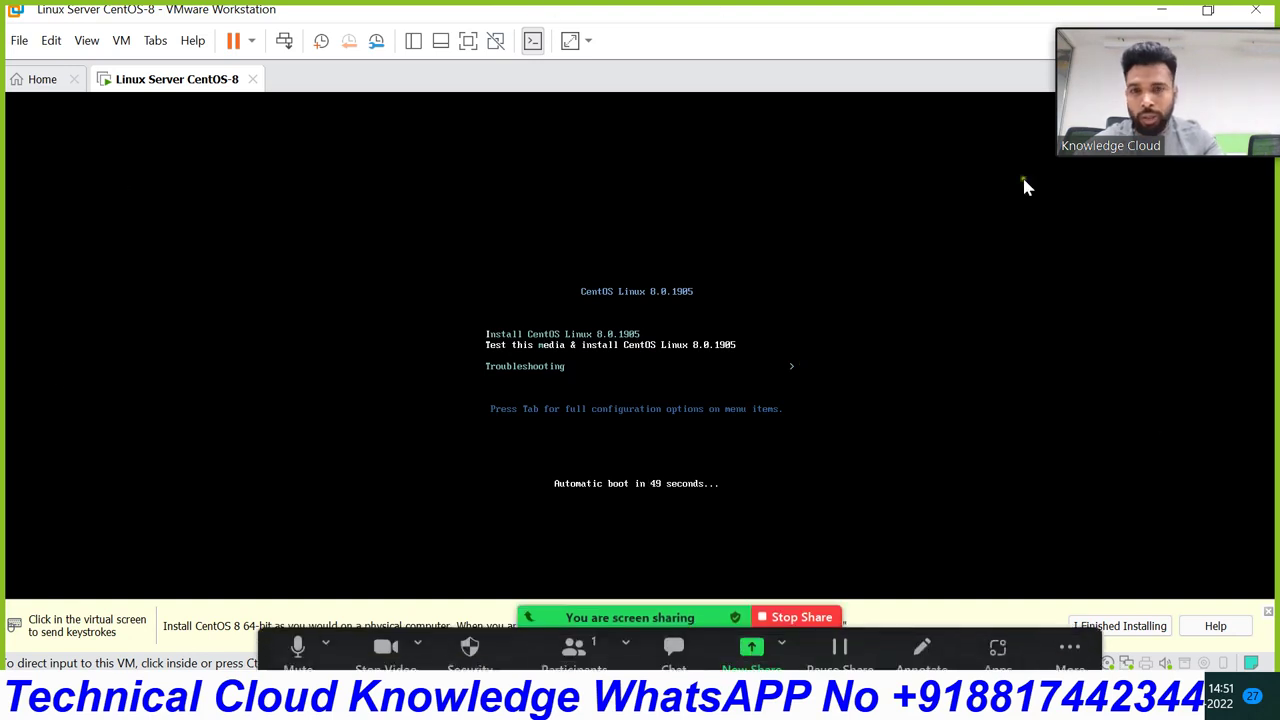
left_click(493, 262)
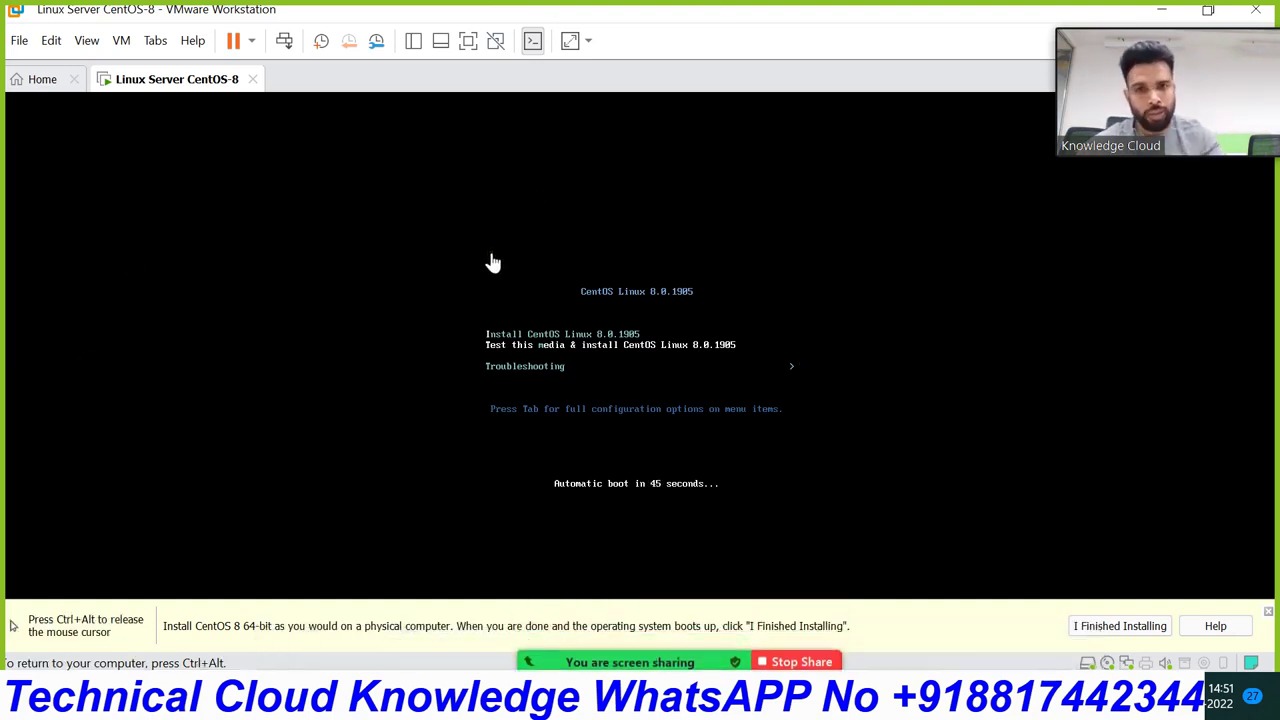
Examine the CentOS boot menu entries for installing, testing the media before installing, and troubleshooting.
key("Up")
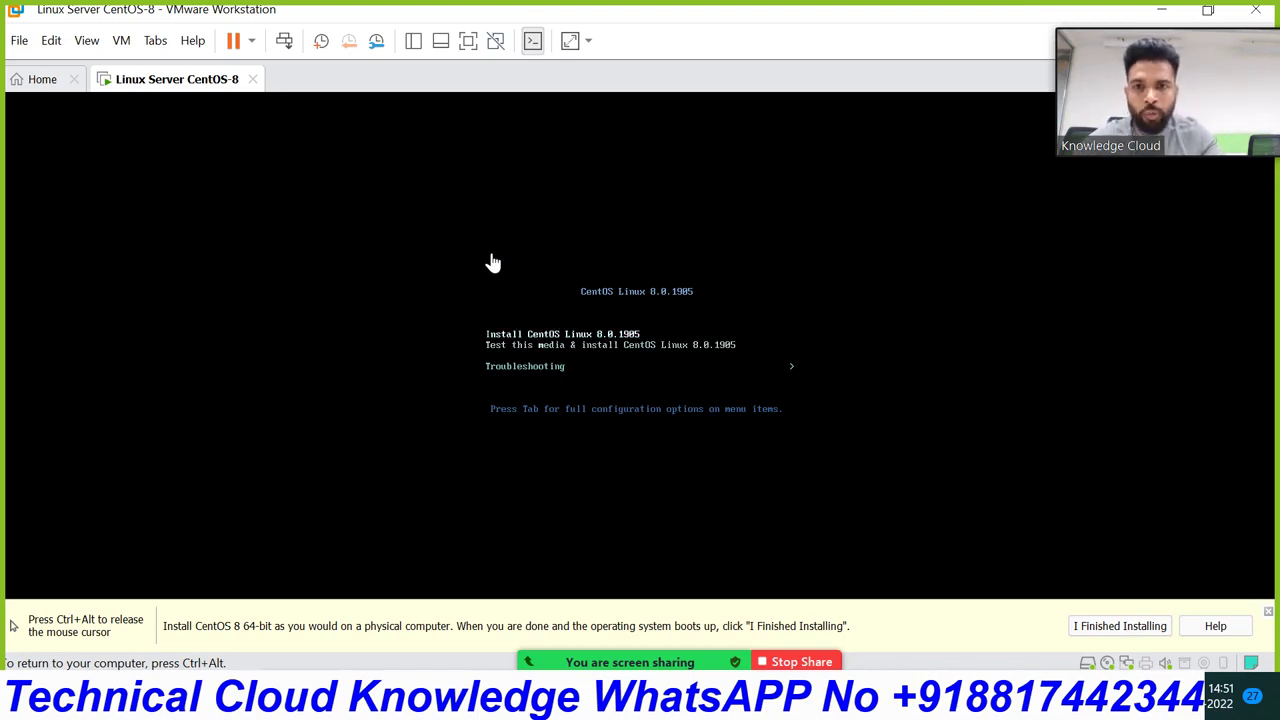
key("Down")
key("Up")
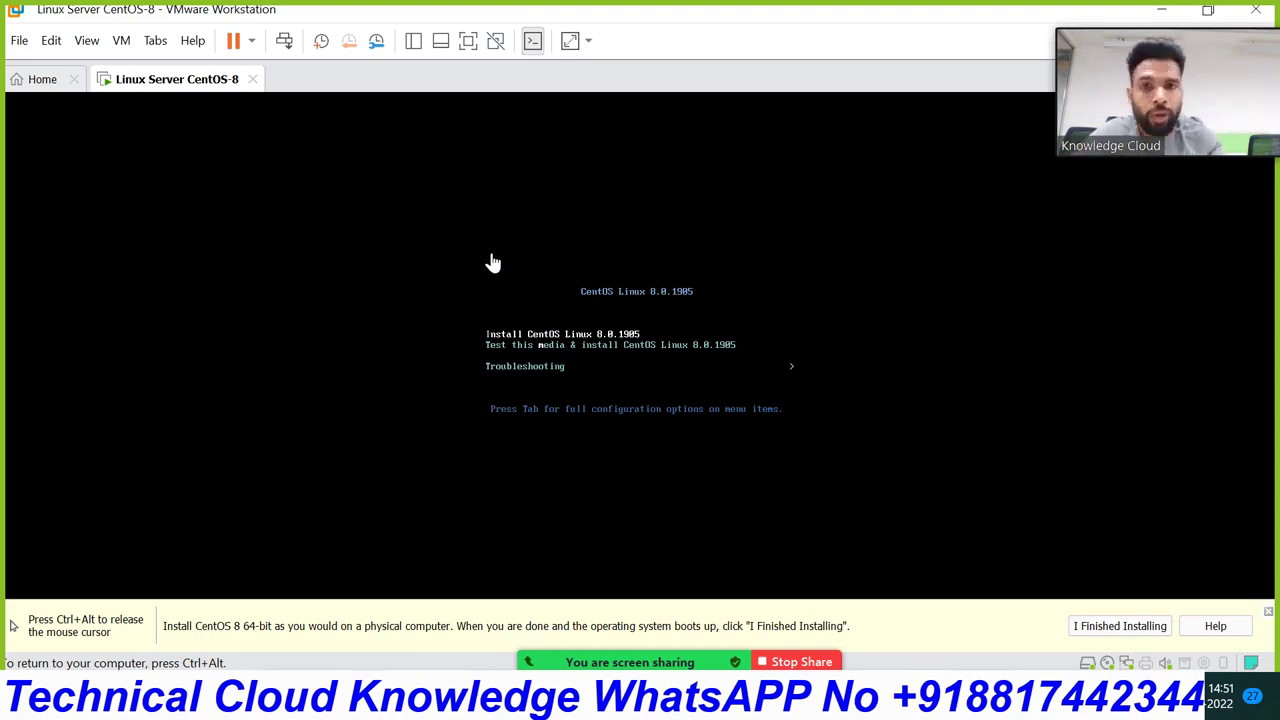
key("Down")
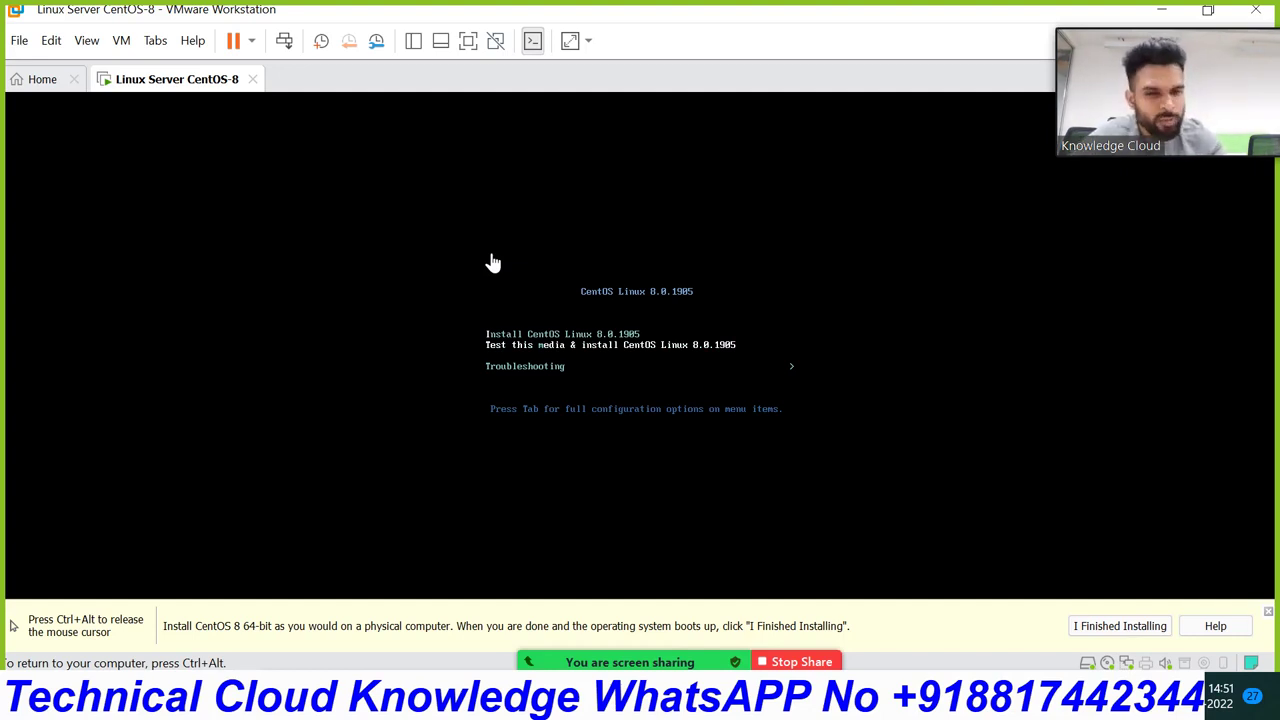
key("Down")
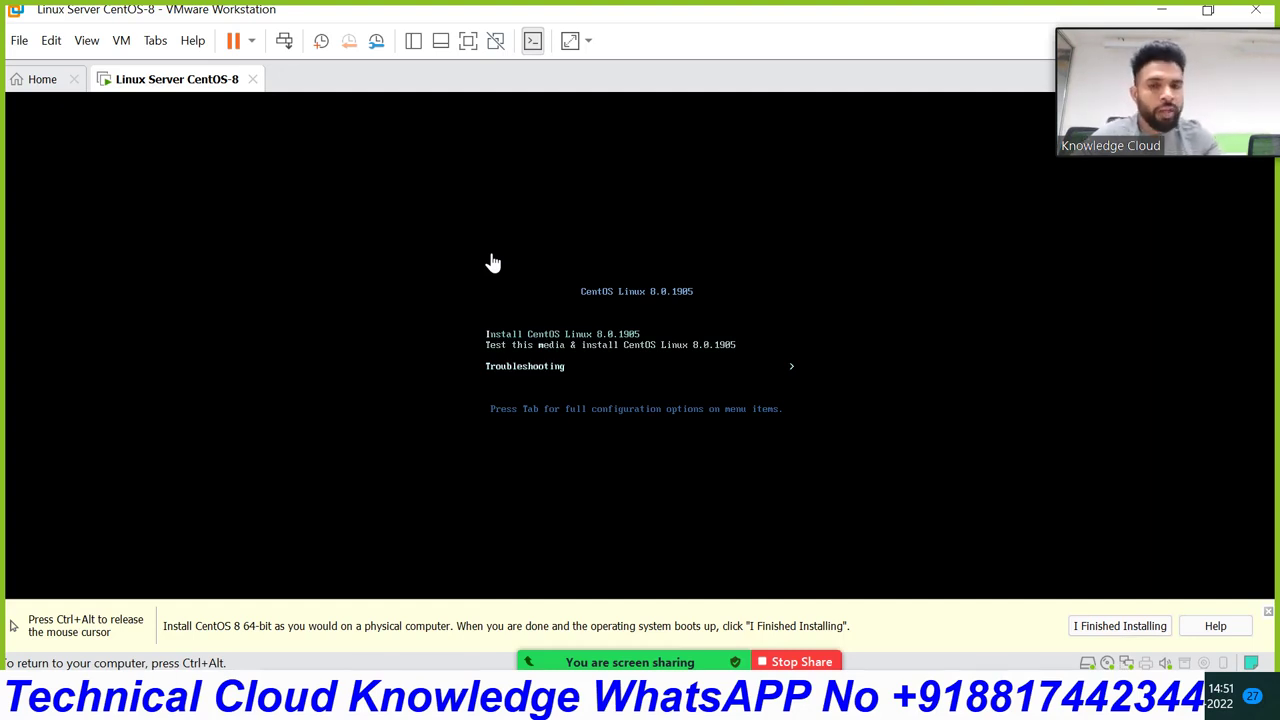
key("Up")
key("Up")
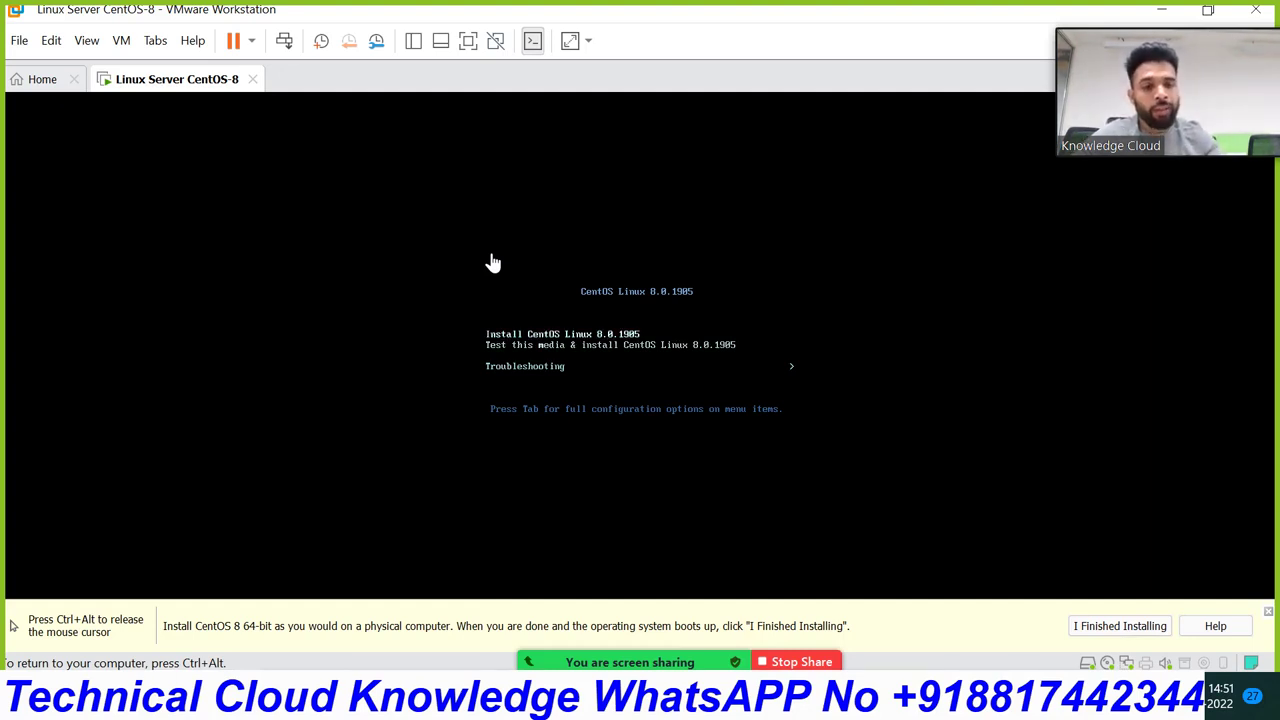
key("Down")
key("Up")
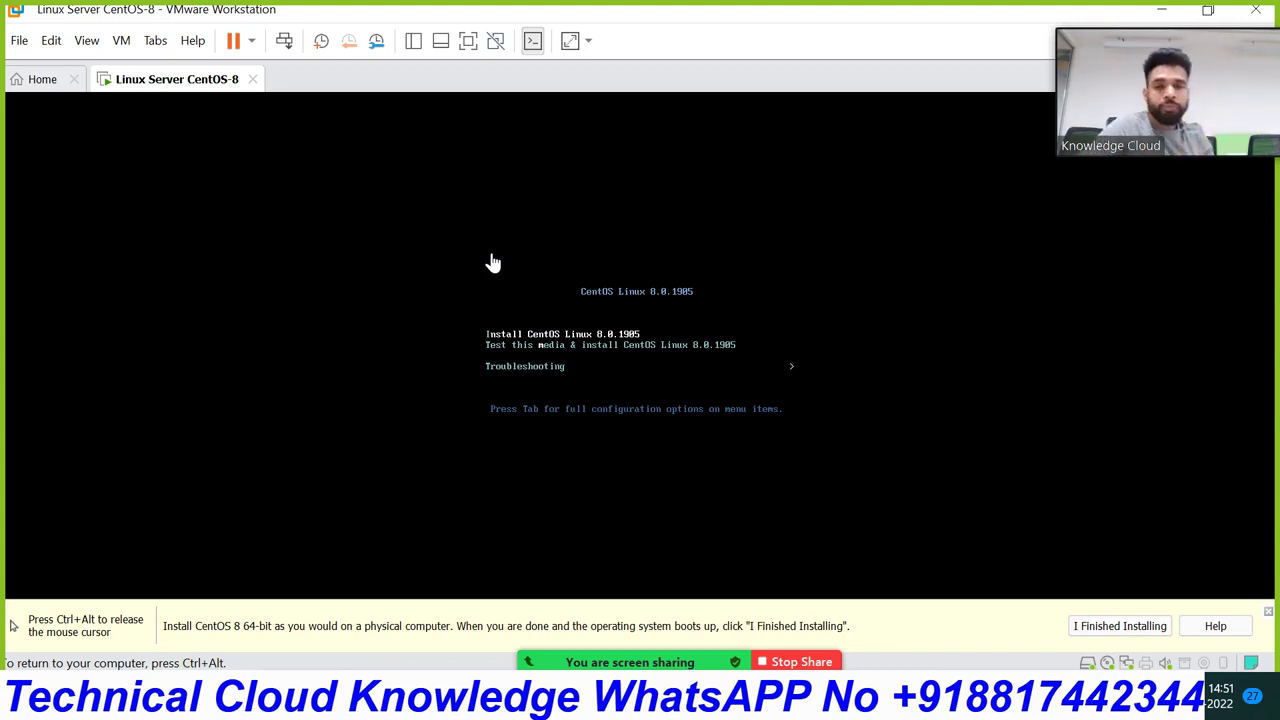
key("Down")
key("Up")
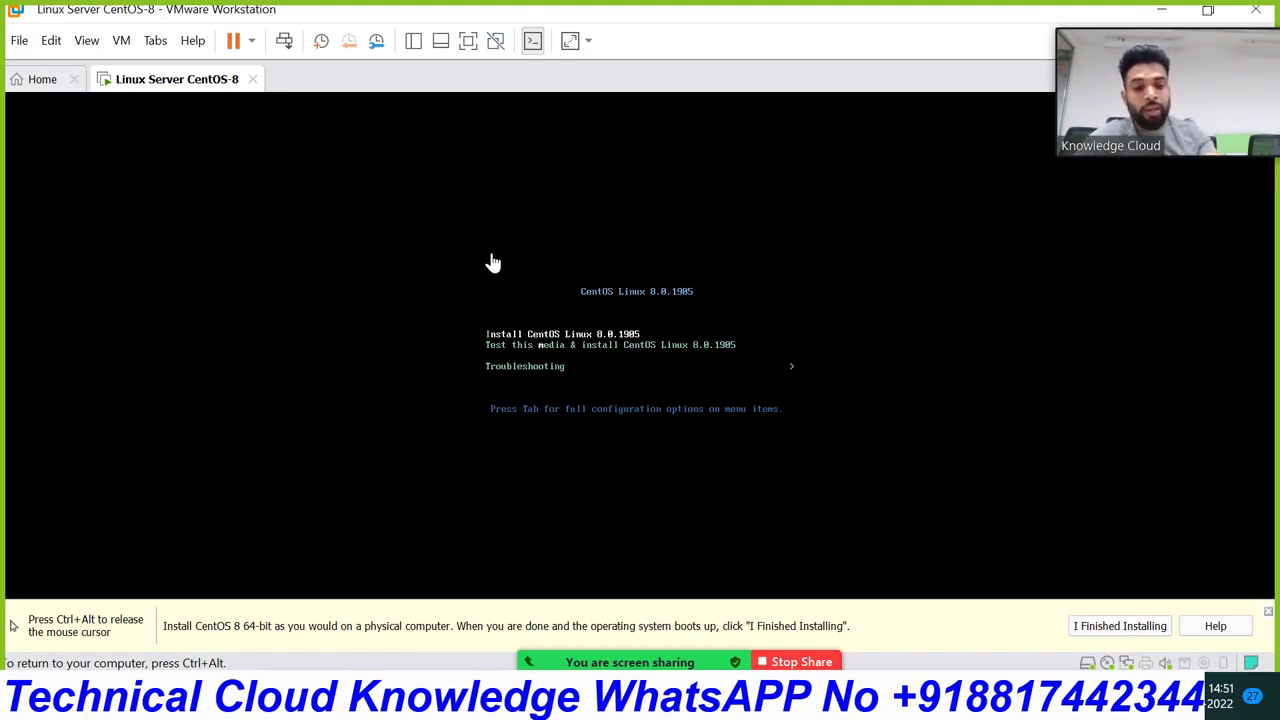
key("Down")
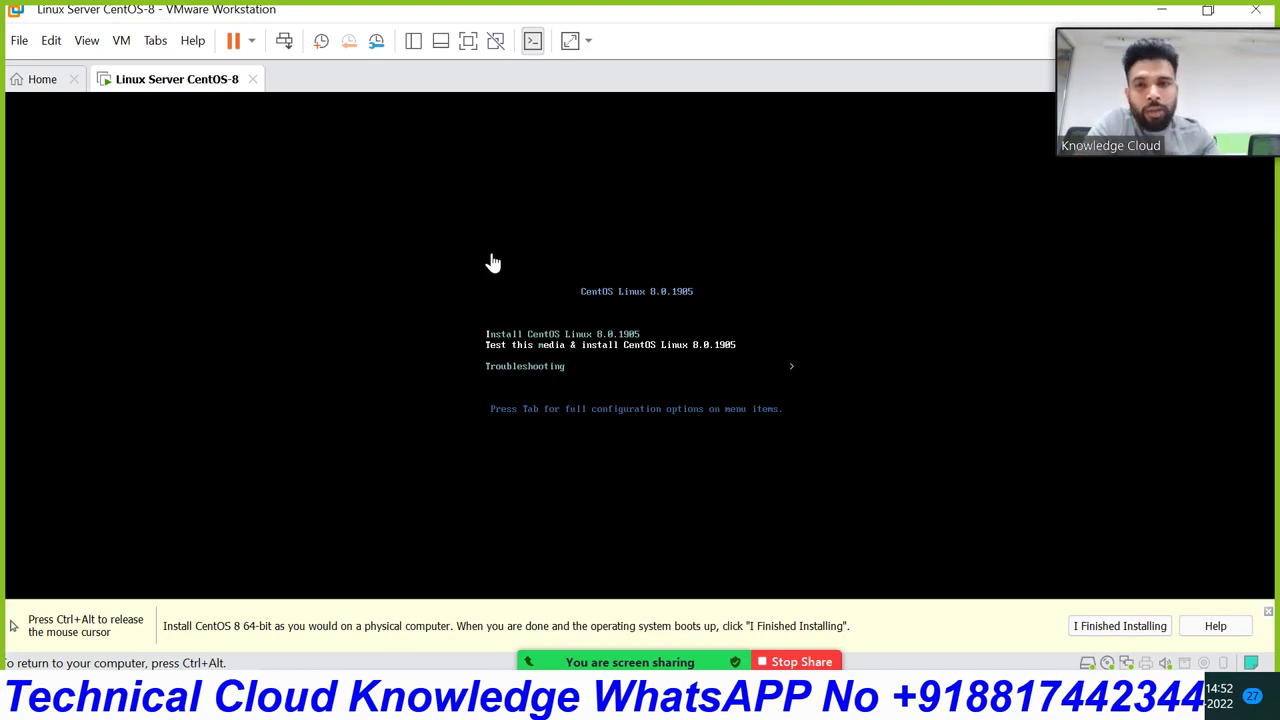
key("Up")
key("Down")
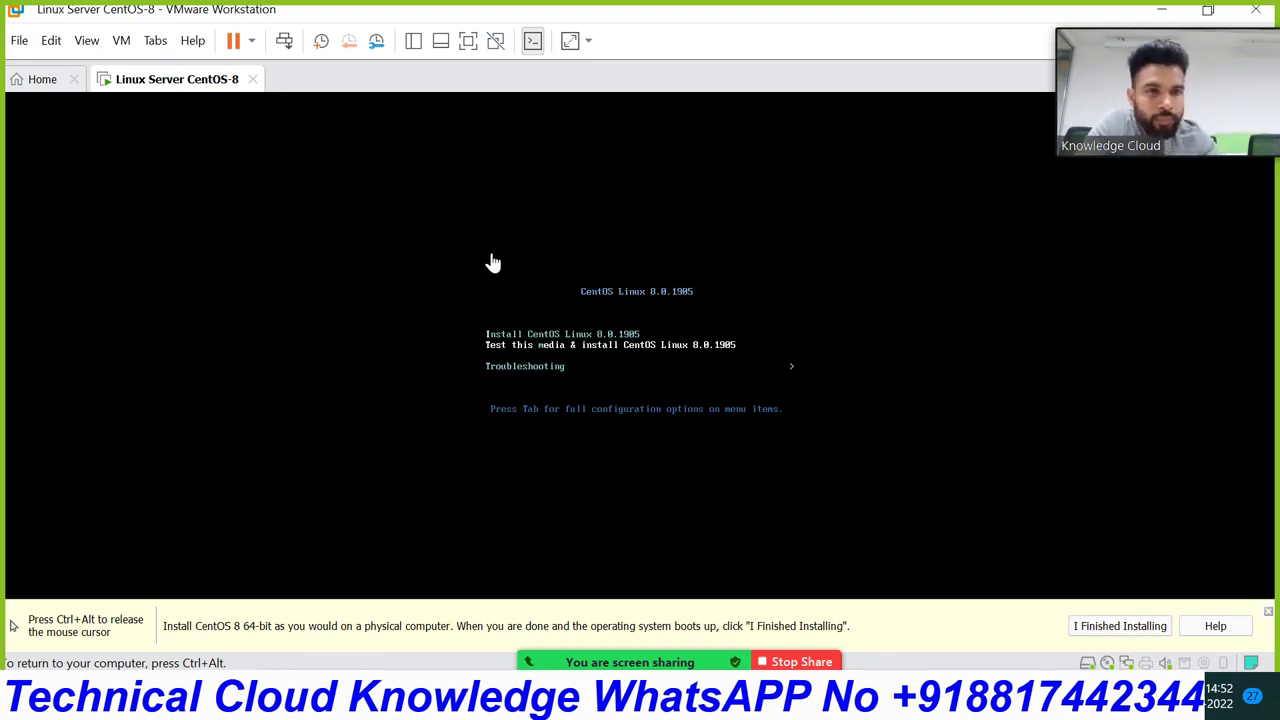
key("Down")
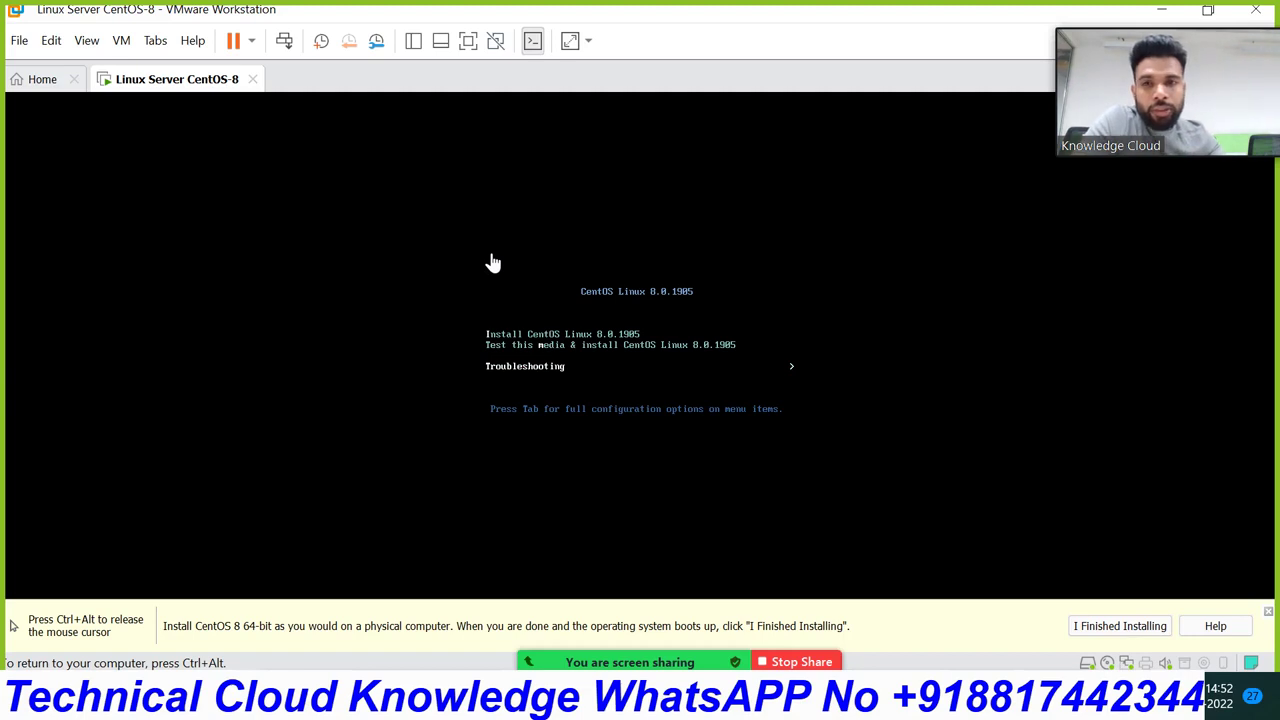
key("Up")
key("Down")
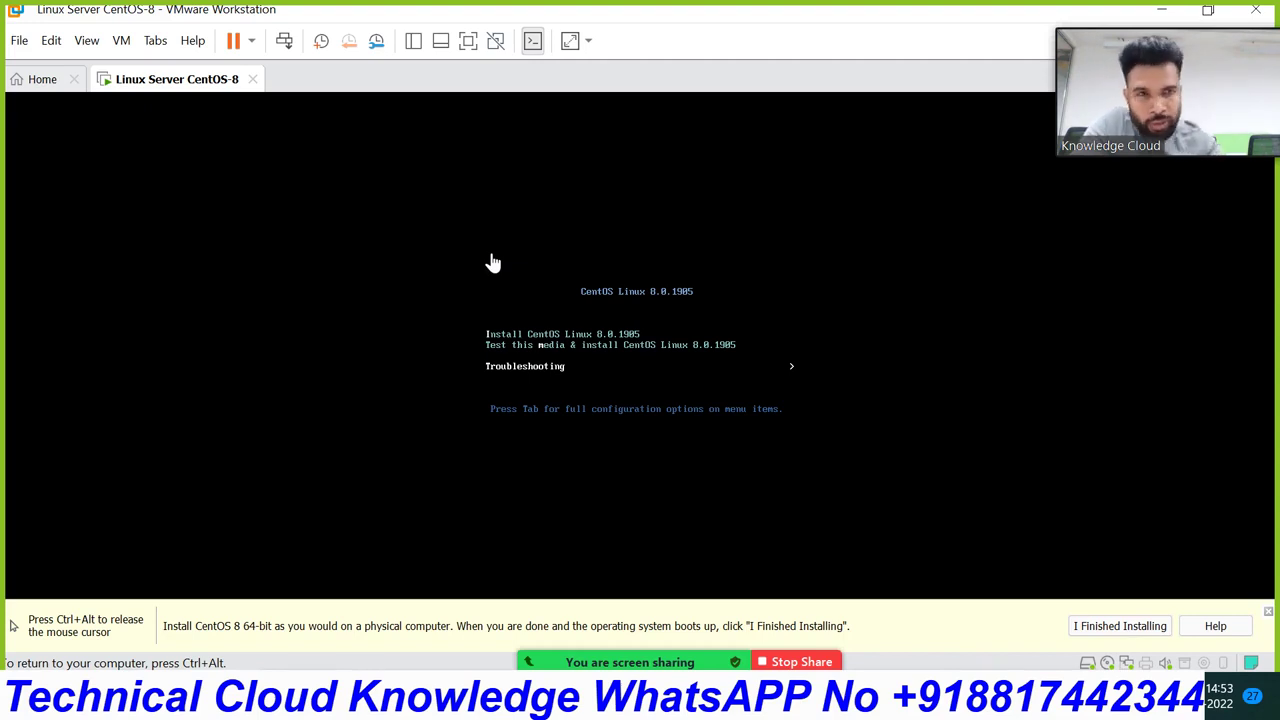
Boot the machine with the Install CentOS Linux 8.0.1905 entry, skipping the media test.
key("Up")
key("Up")
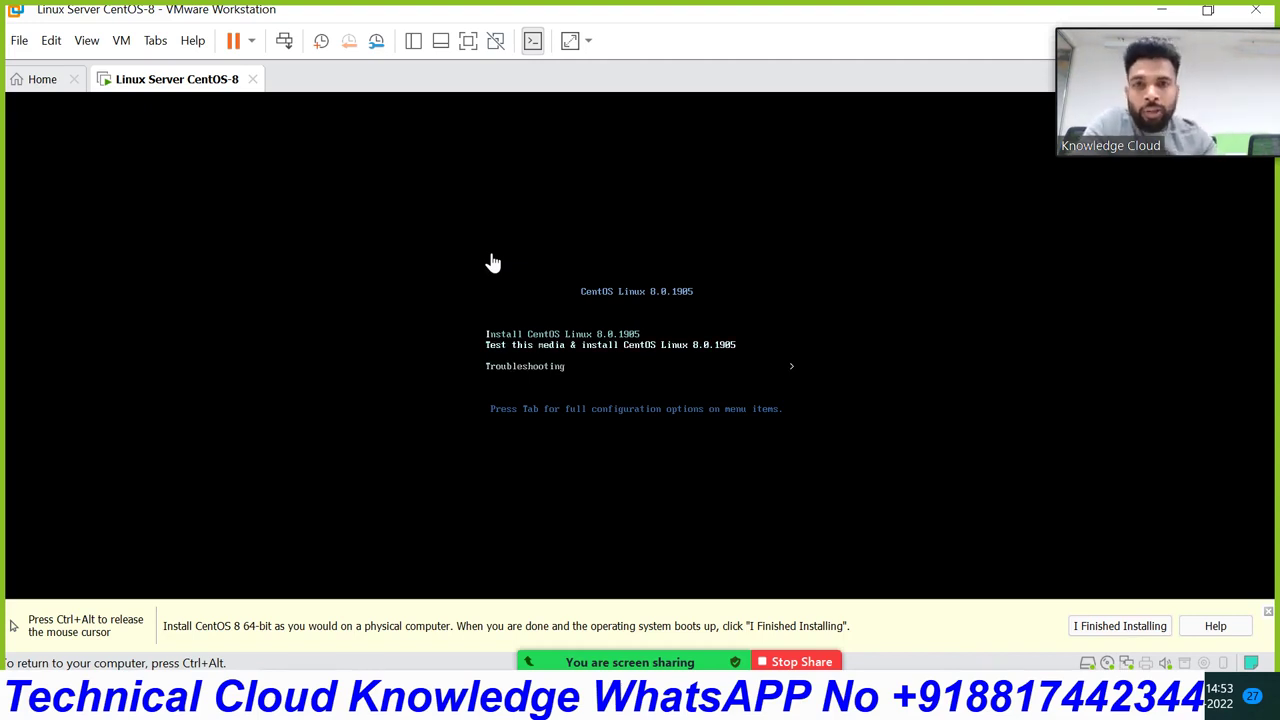
key("Down")
key("Up")
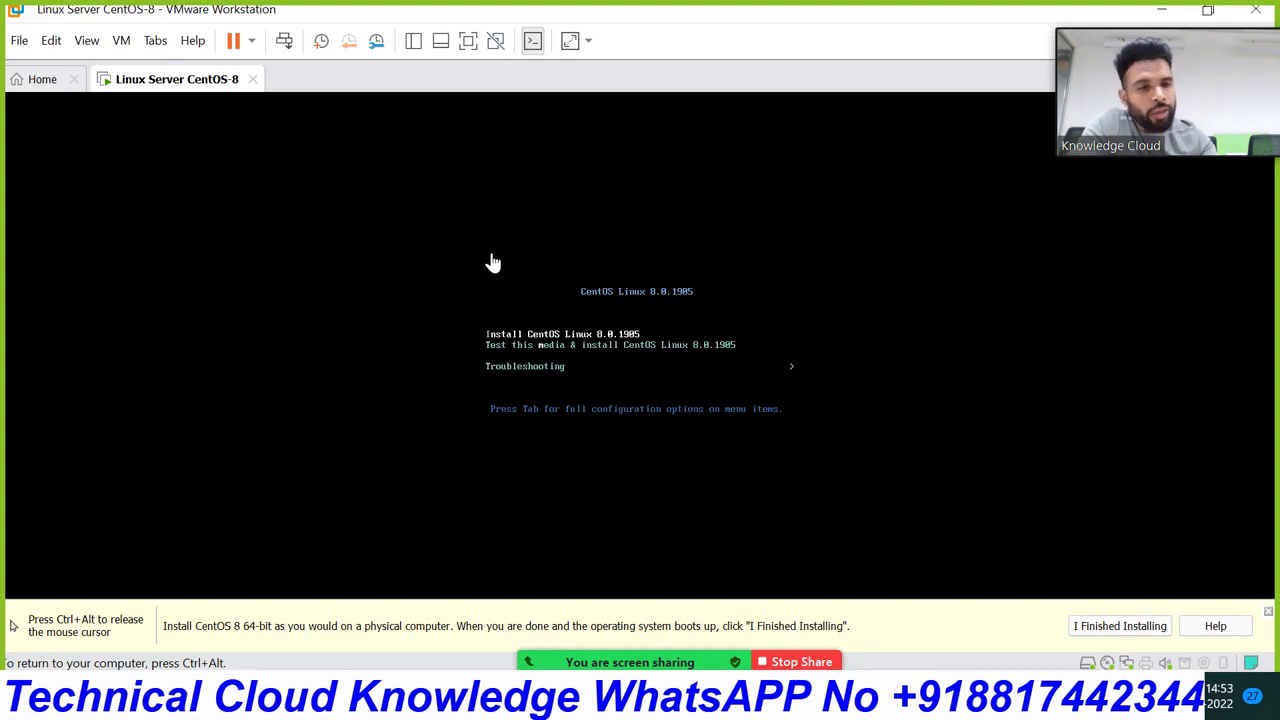
key("Return")
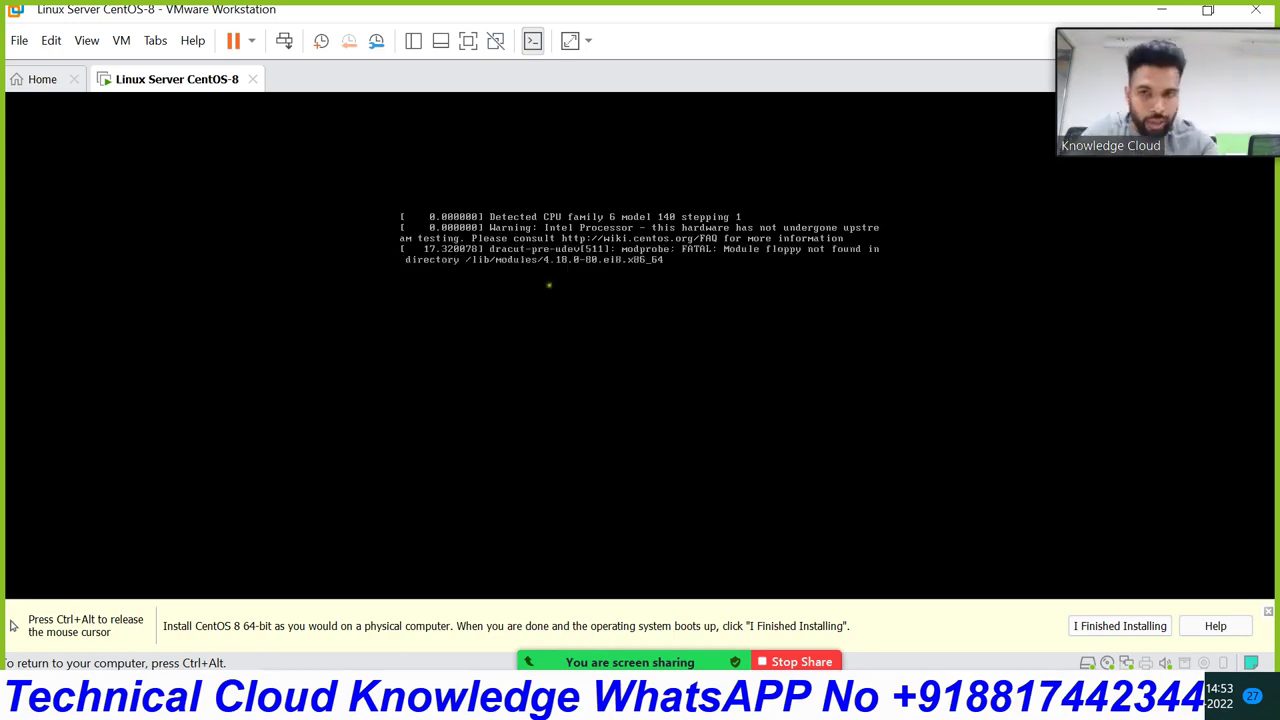
key("ctrl+alt")
left_click(337, 408)
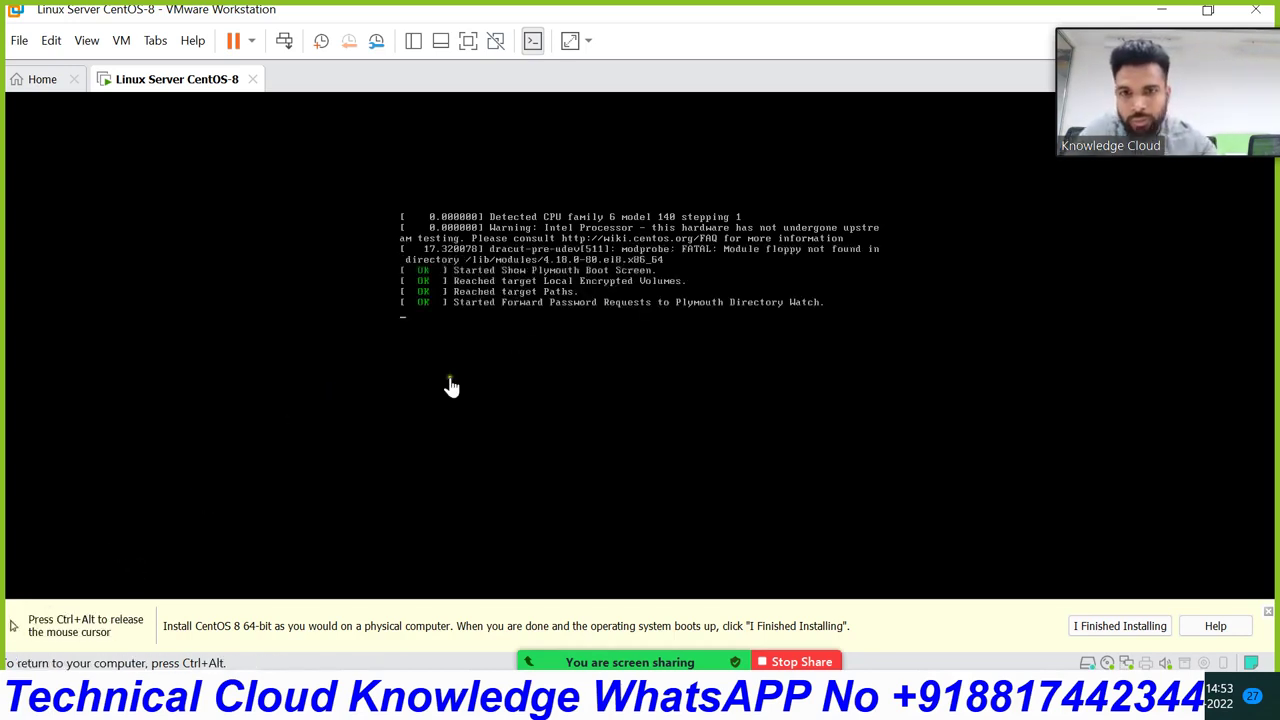
key("ctrl+alt")
left_click(240, 455)
key("ctrl+alt")
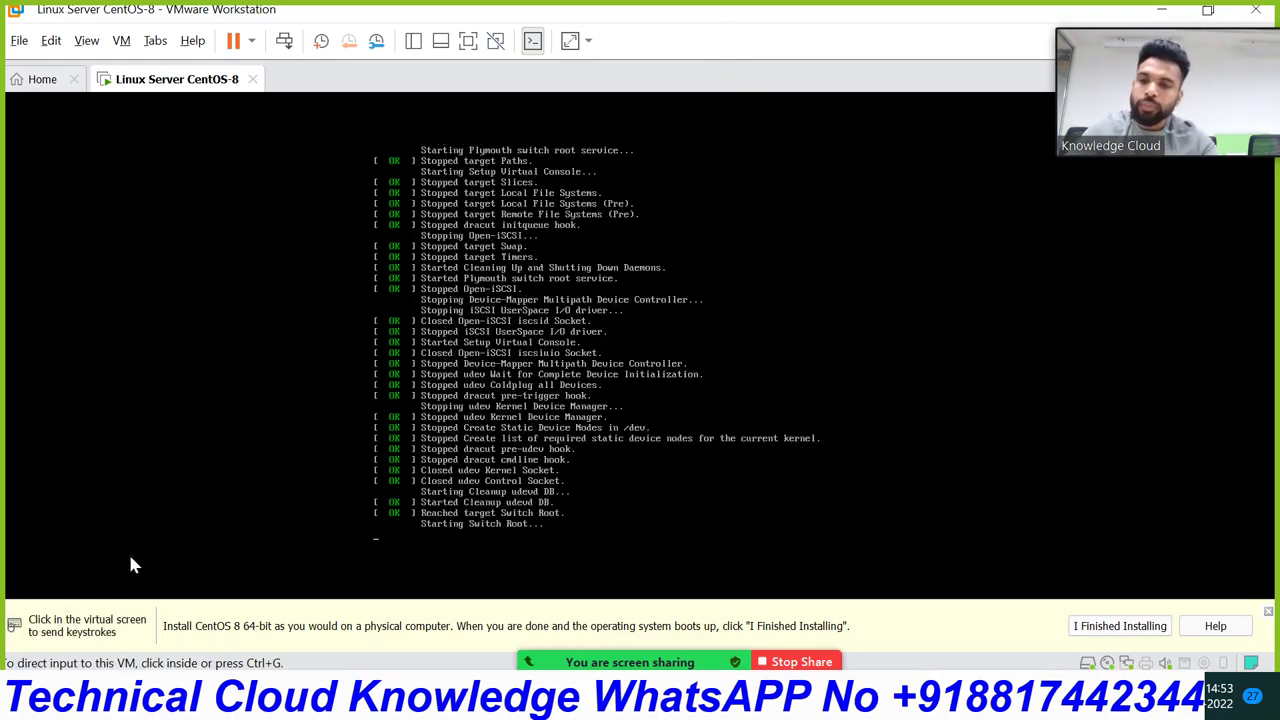
left_click(343, 483)
key("ctrl+alt")
left_click(343, 483)
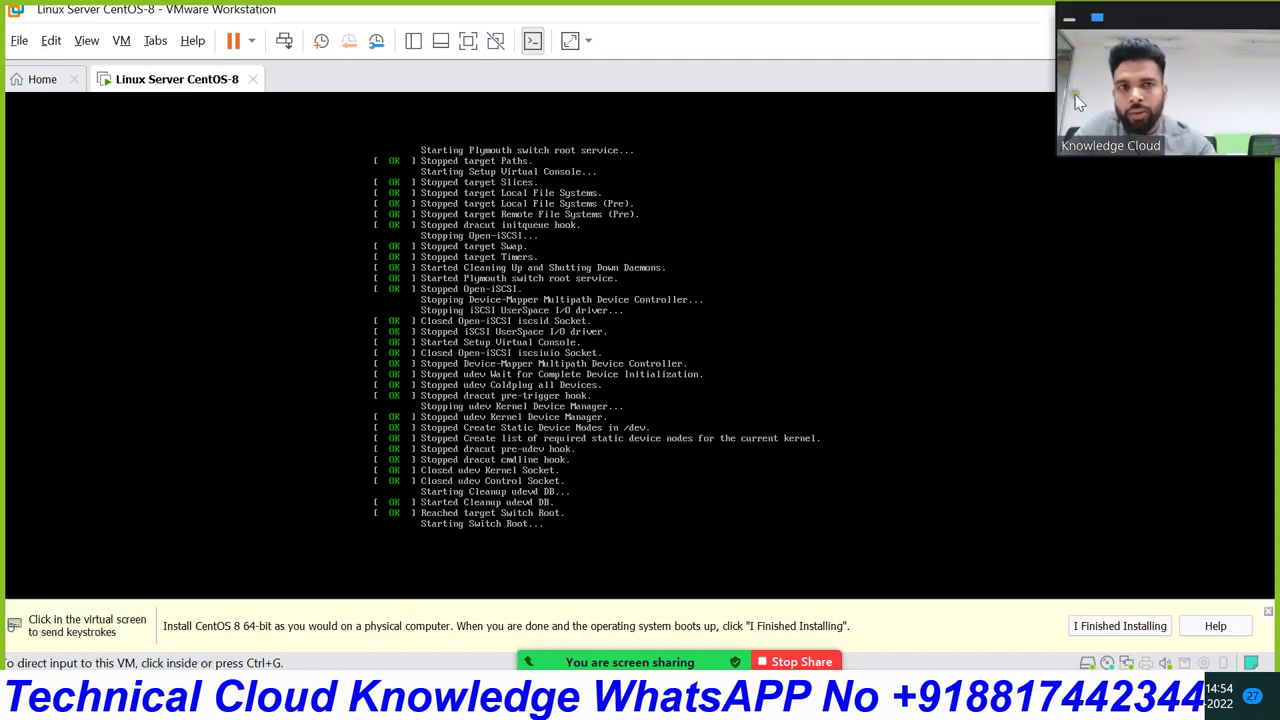
double_click(937, 15)
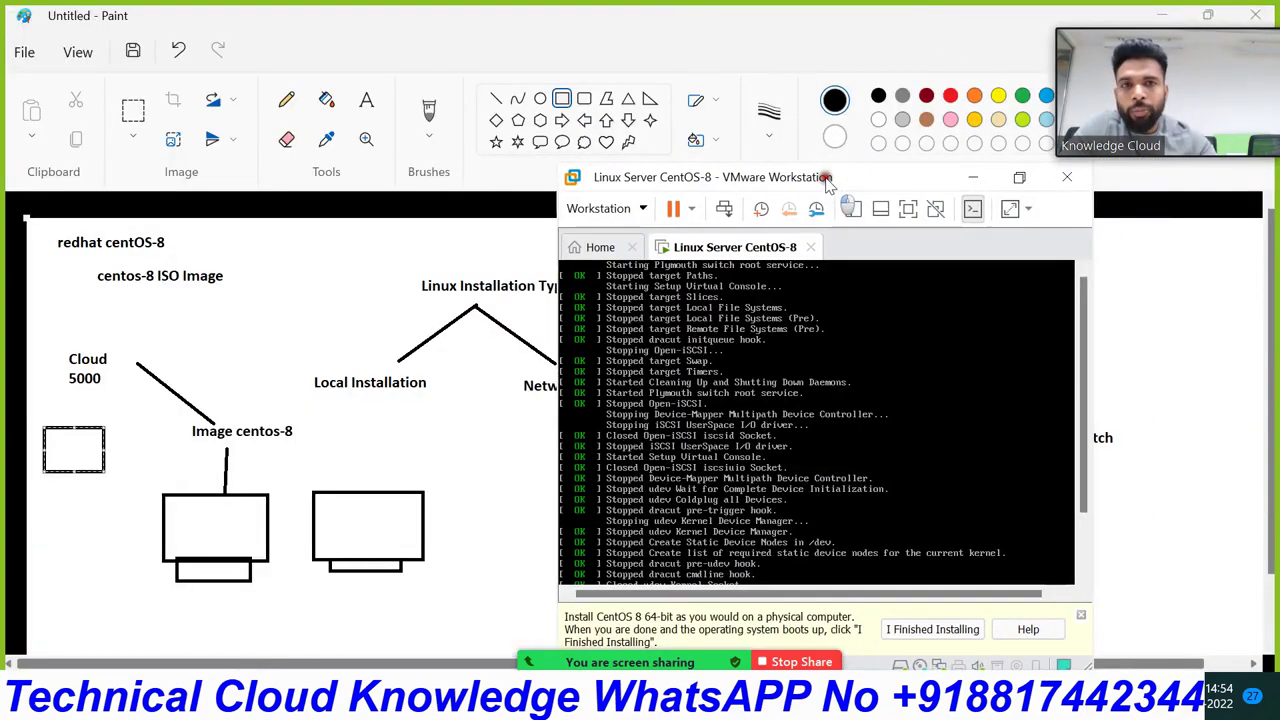
left_click(1024, 180)
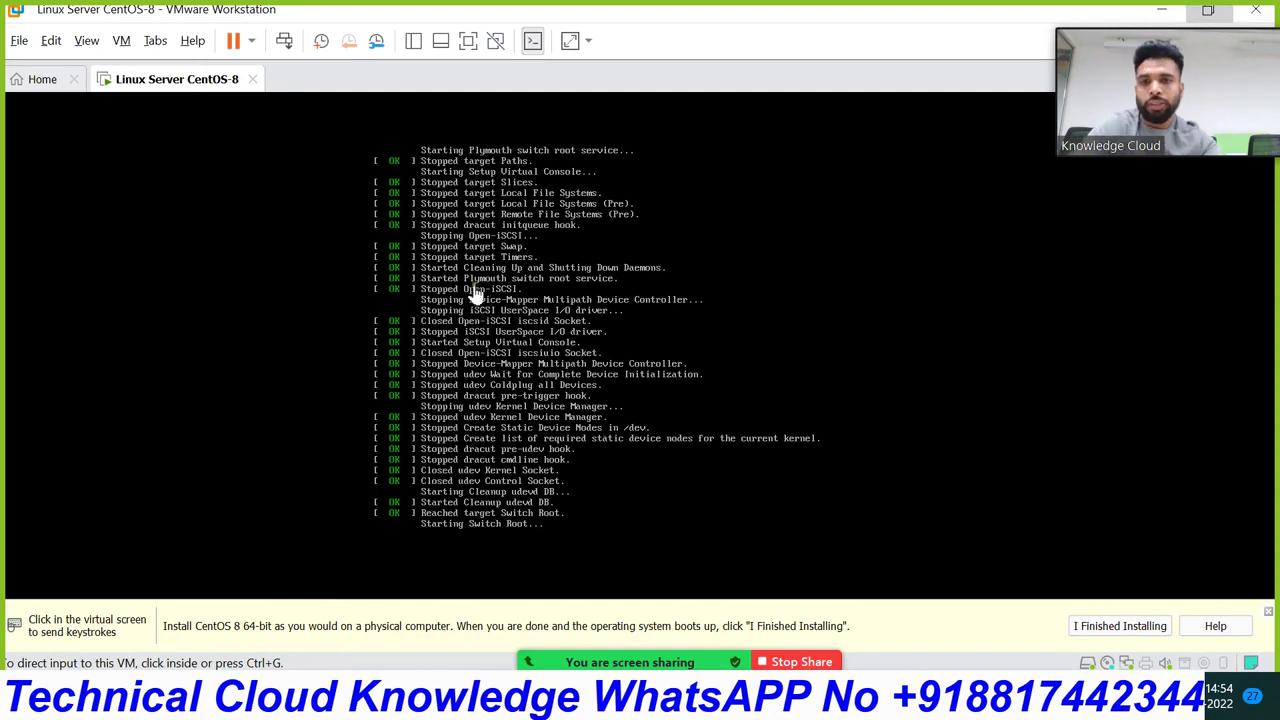
left_click(670, 277)
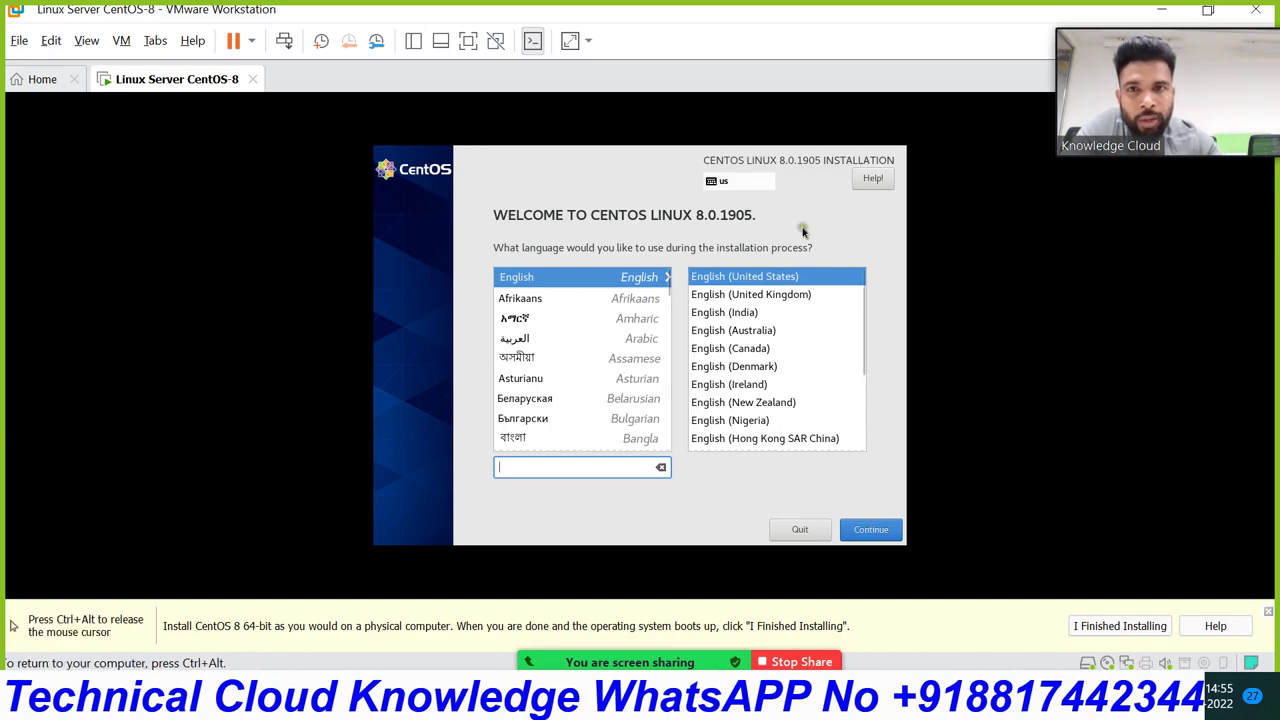
Try stretching the guest display to fill the virtual machine window.
key("ctrl+alt")
left_click(569, 42)
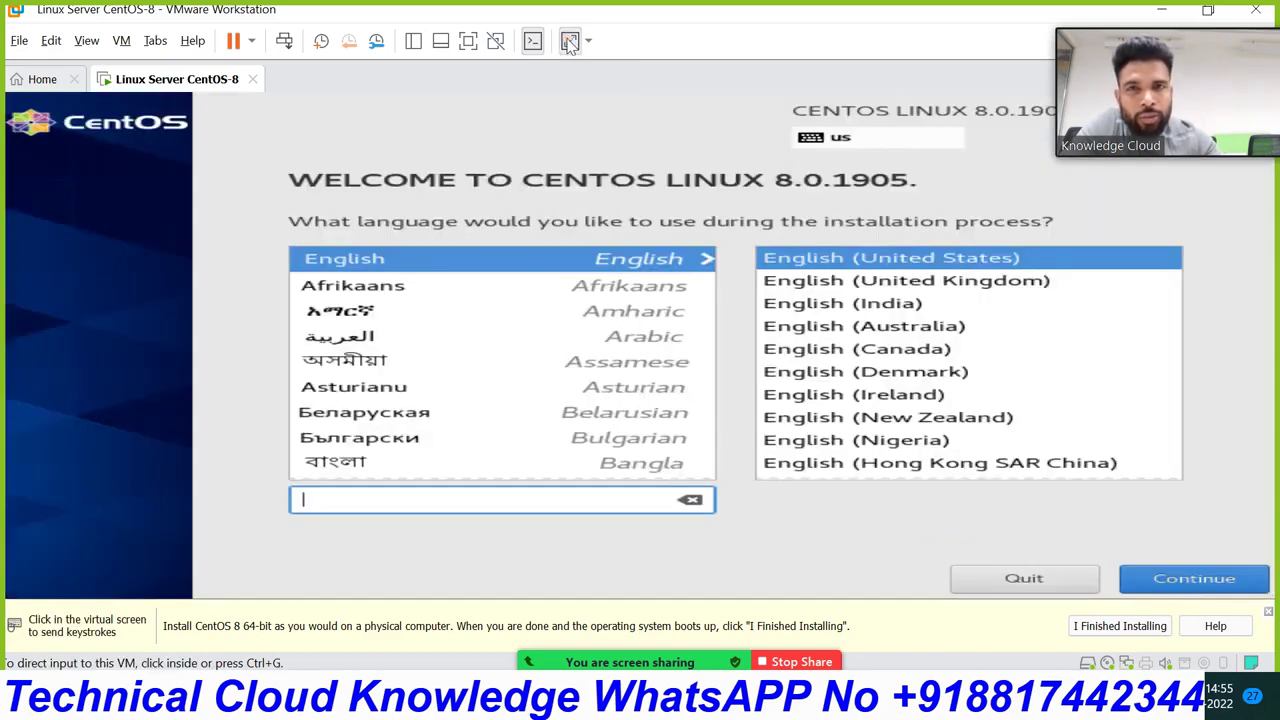
left_click(569, 42)
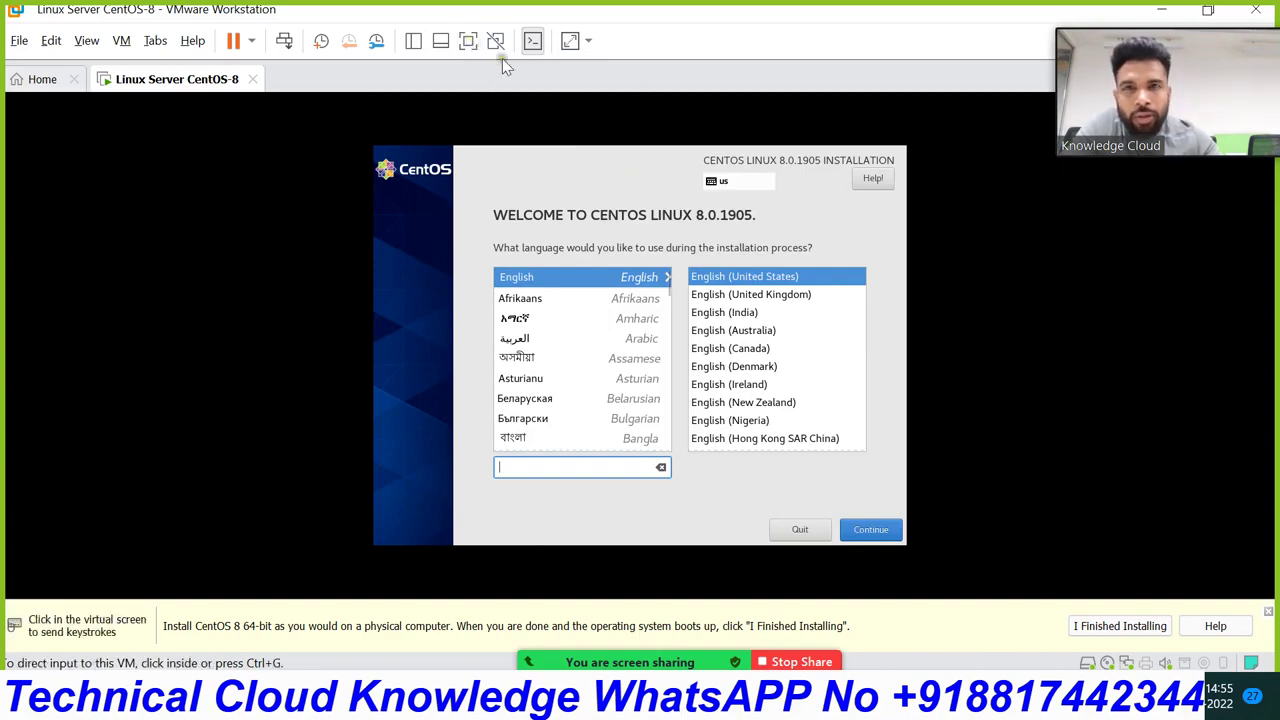
left_click(569, 42)
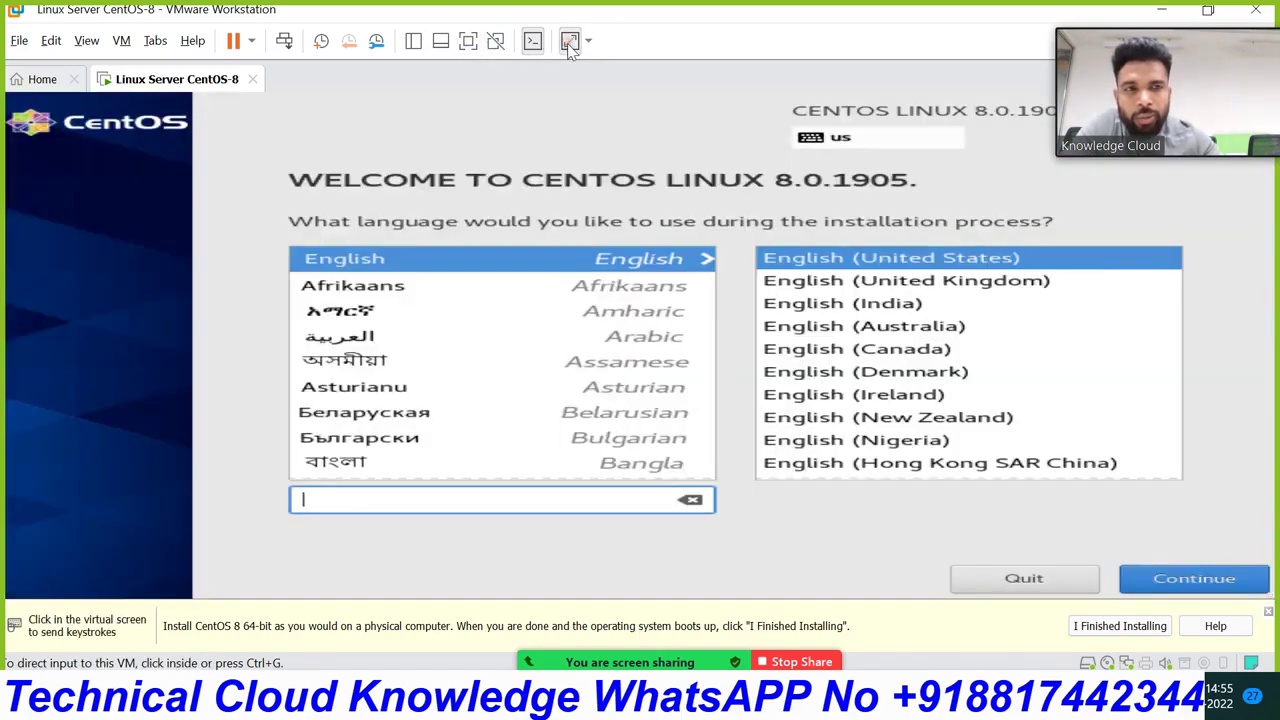
left_click(569, 42)
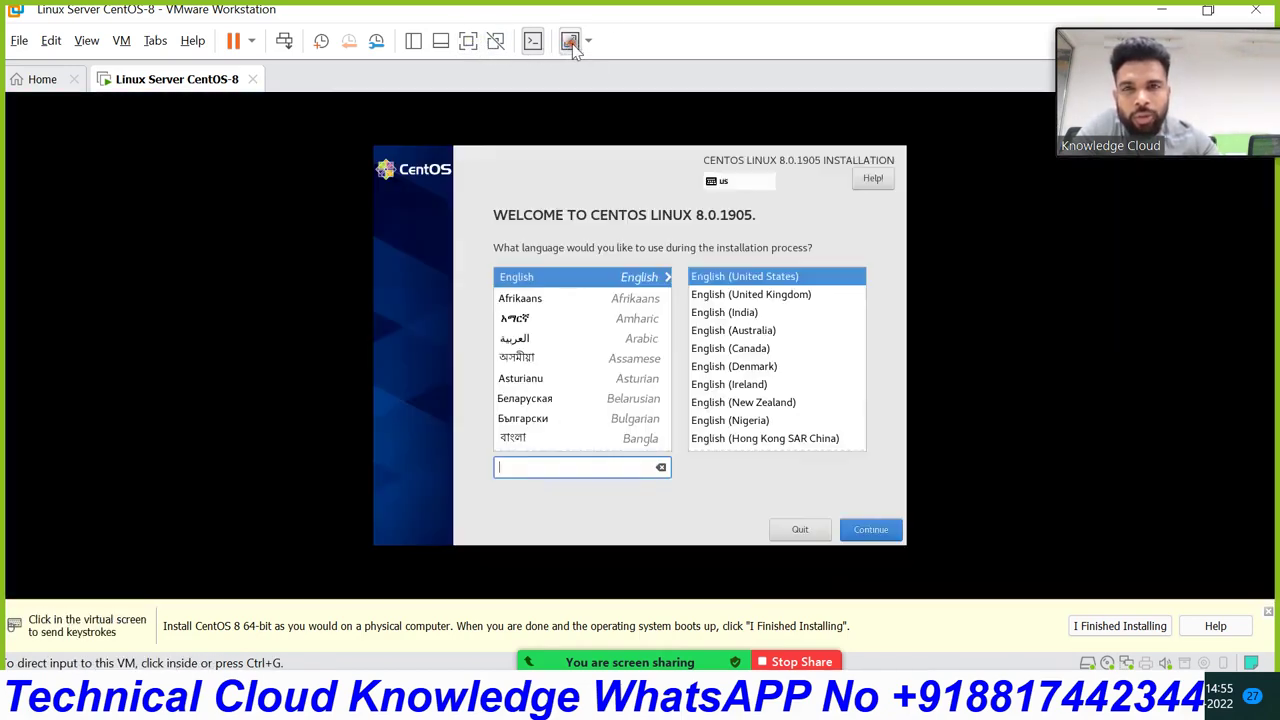
Show the virtual machine in full screen and continue the CentOS installer with English (United States) as the installation language.
left_click(469, 41)
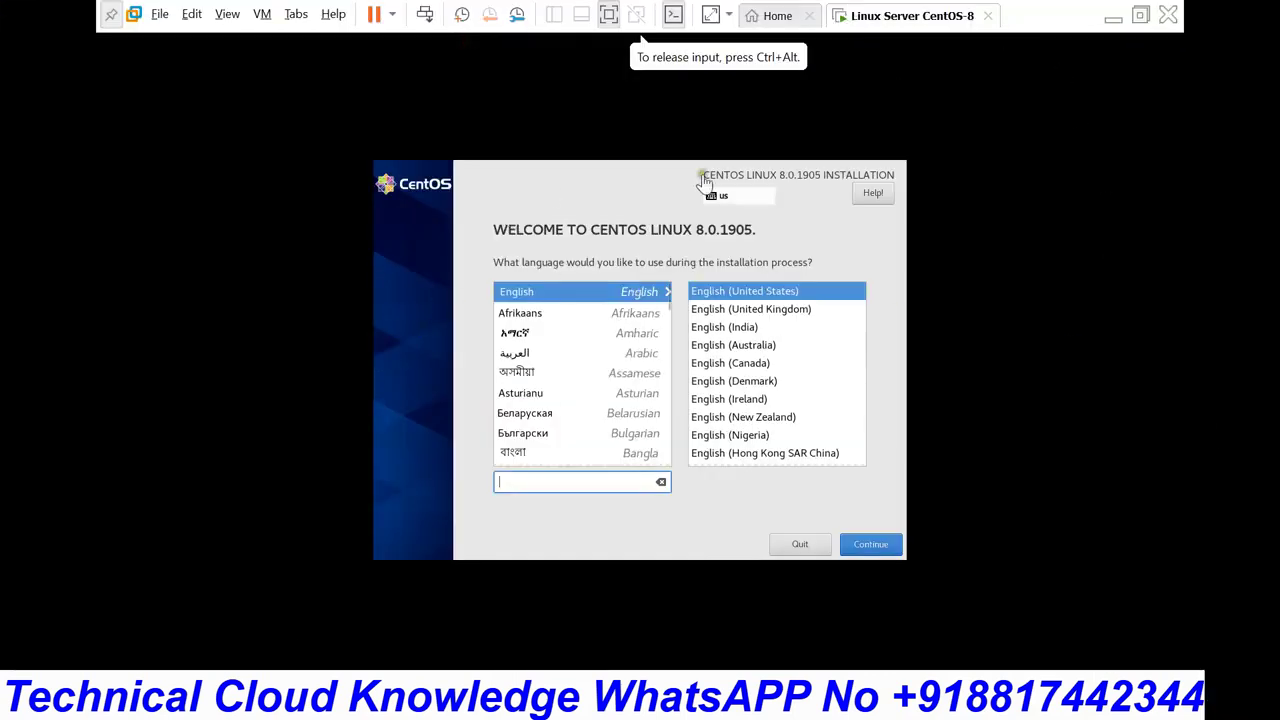
left_click(870, 545)
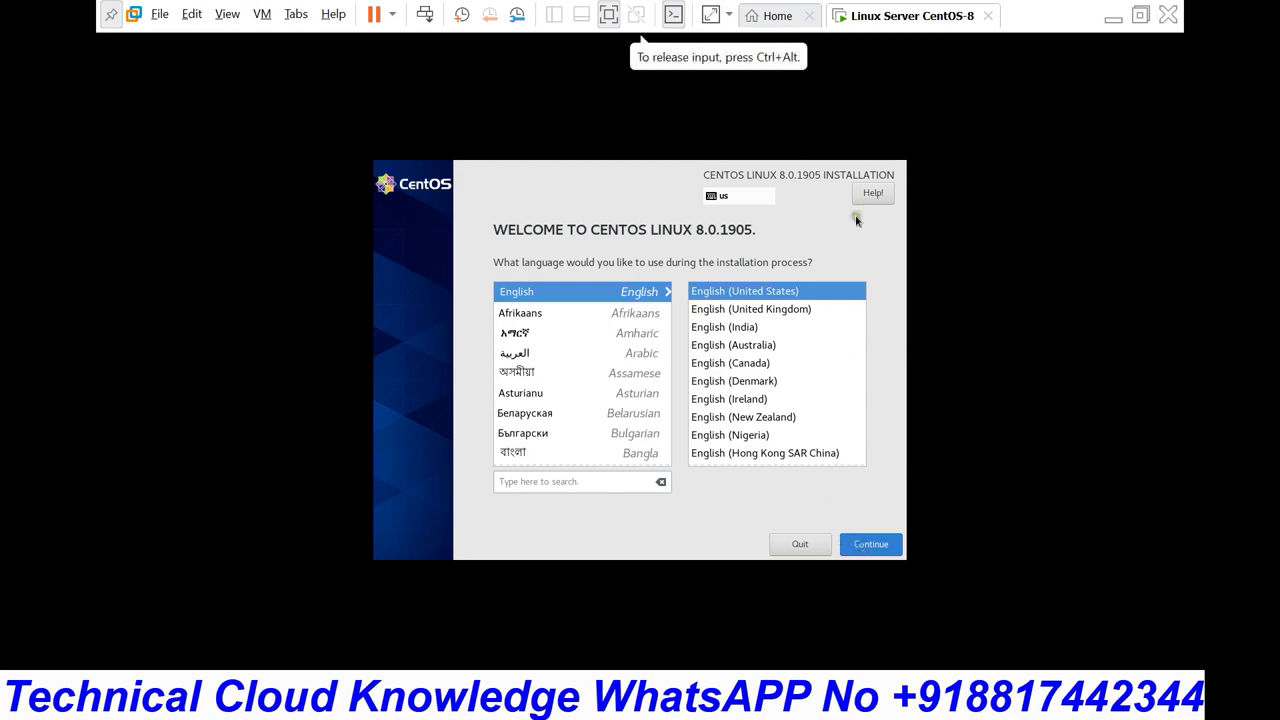
Continue the installer in English (United States) and set the time zone to Asia/Kolkata on the map.
left_click(864, 545)
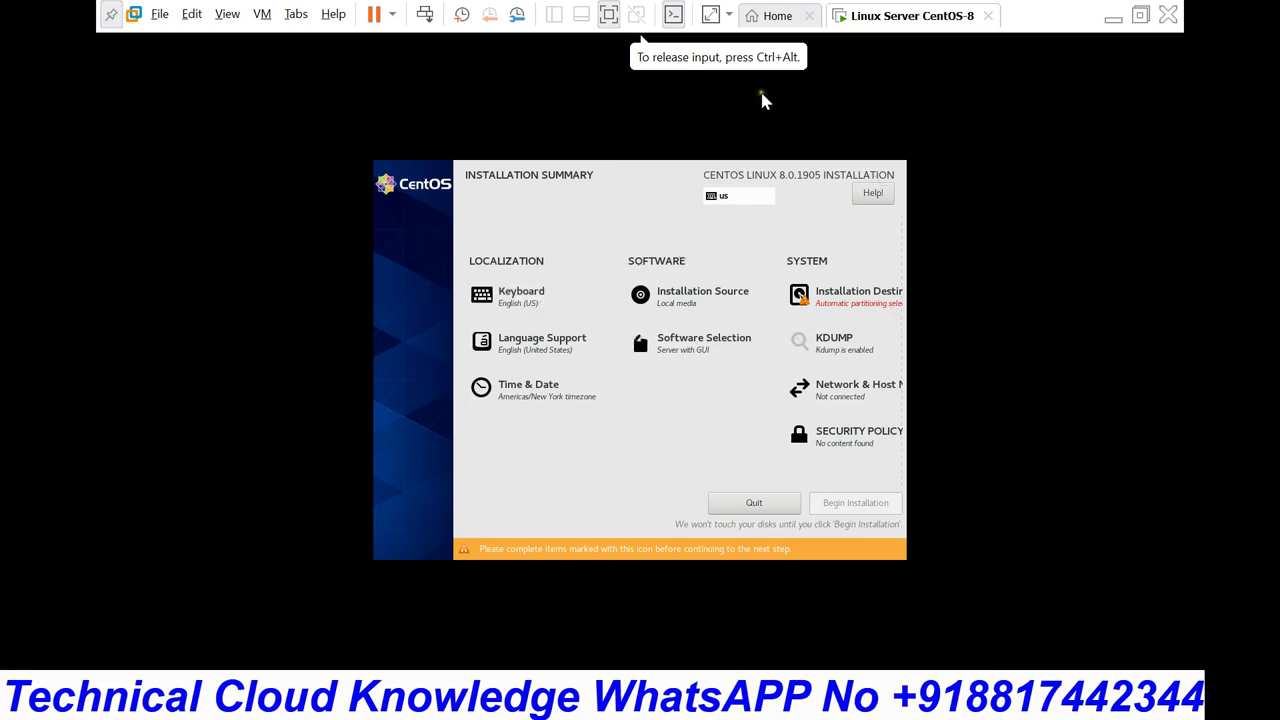
left_click(711, 16)
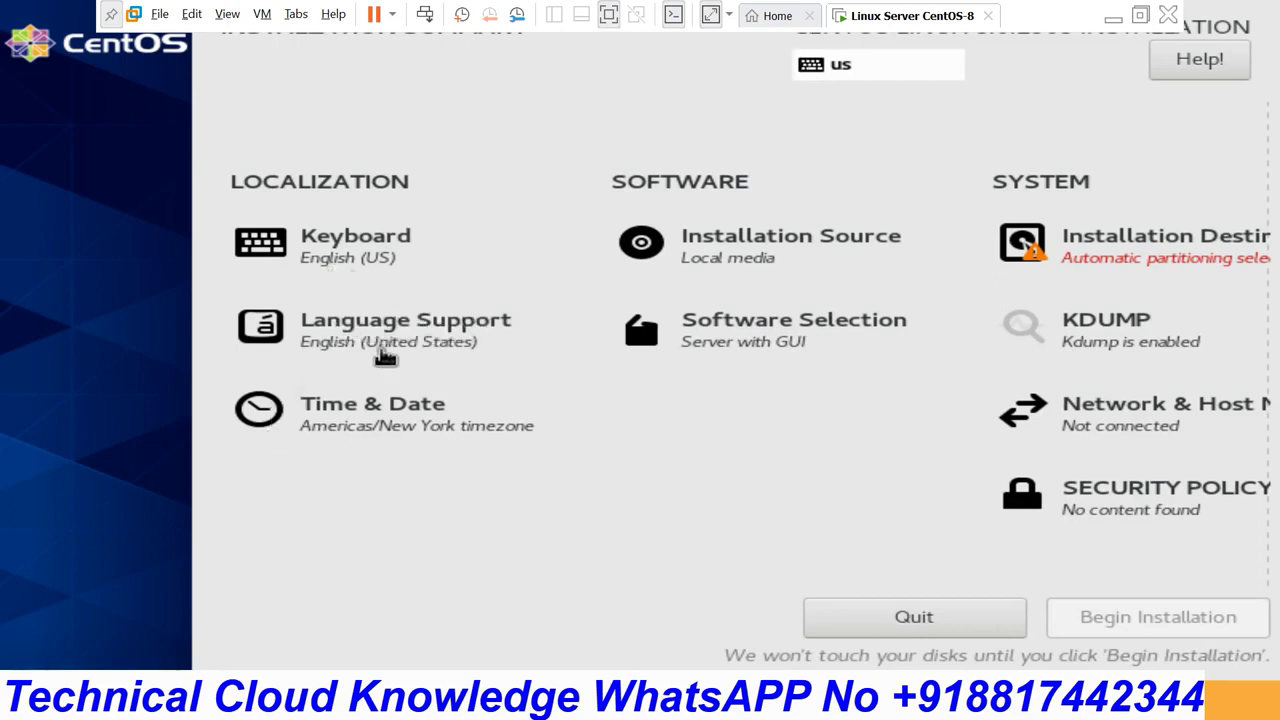
left_click(357, 438)
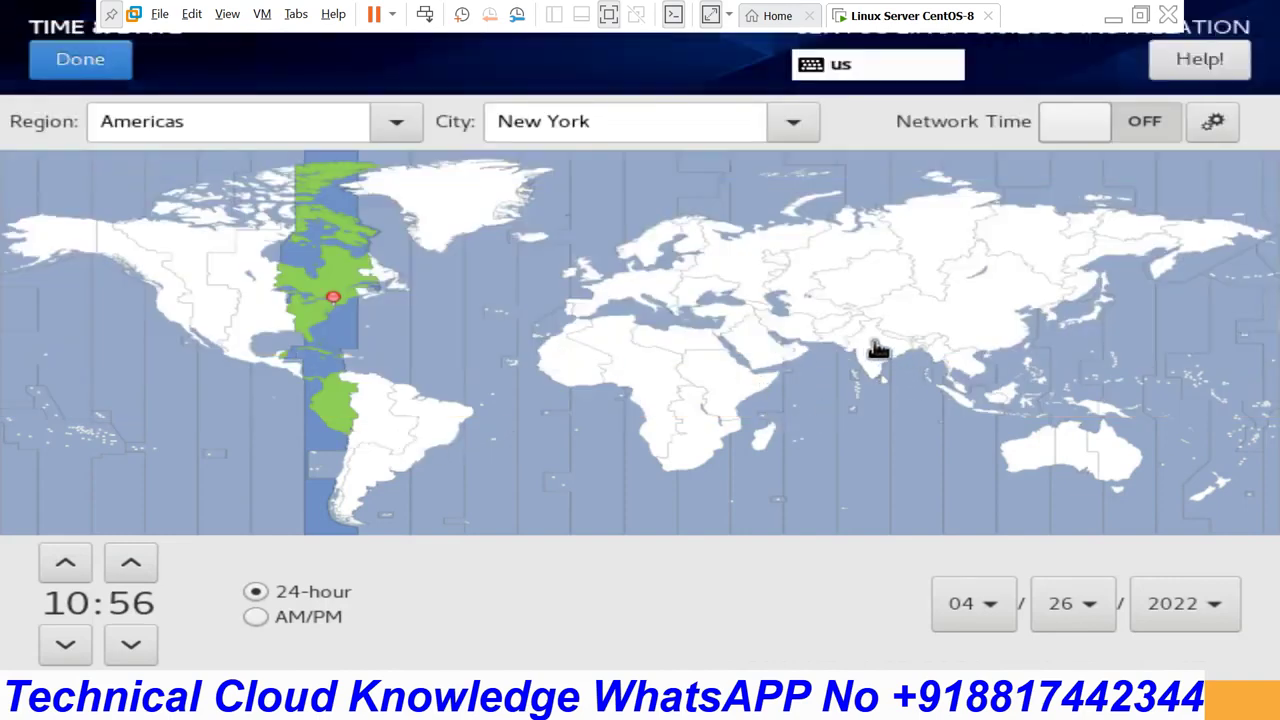
left_click(875, 345)
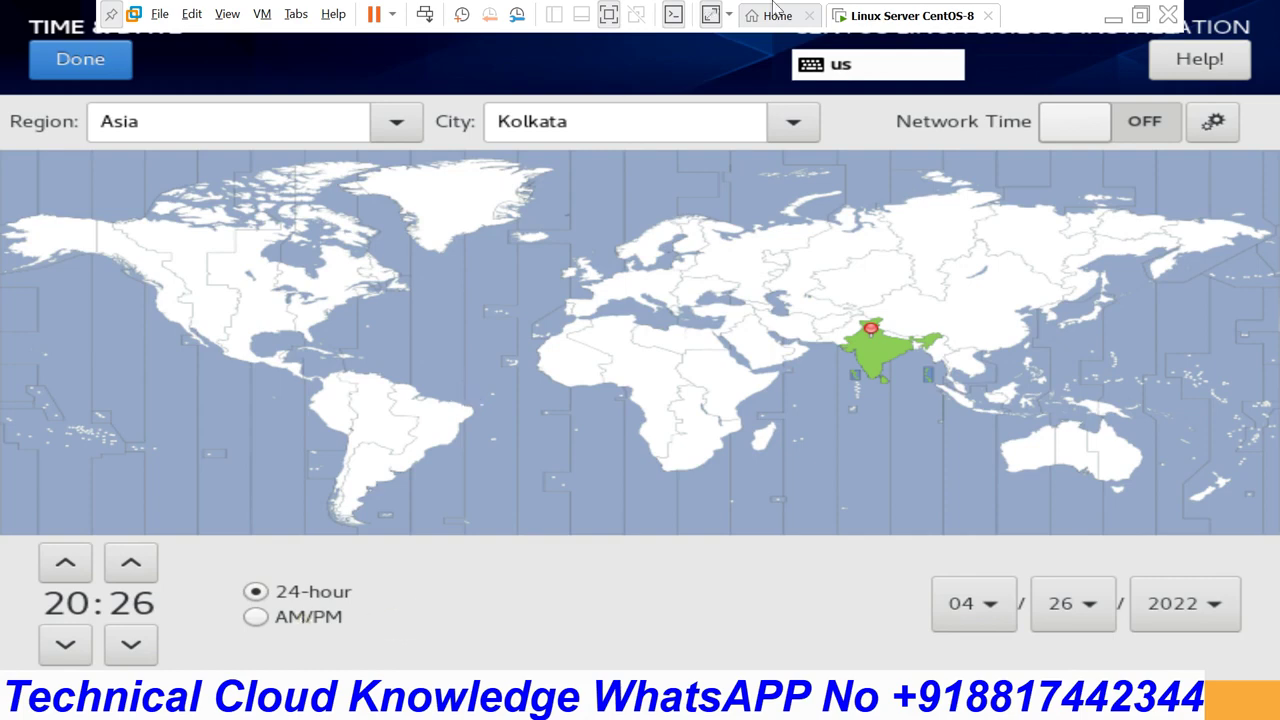
left_click(711, 15)
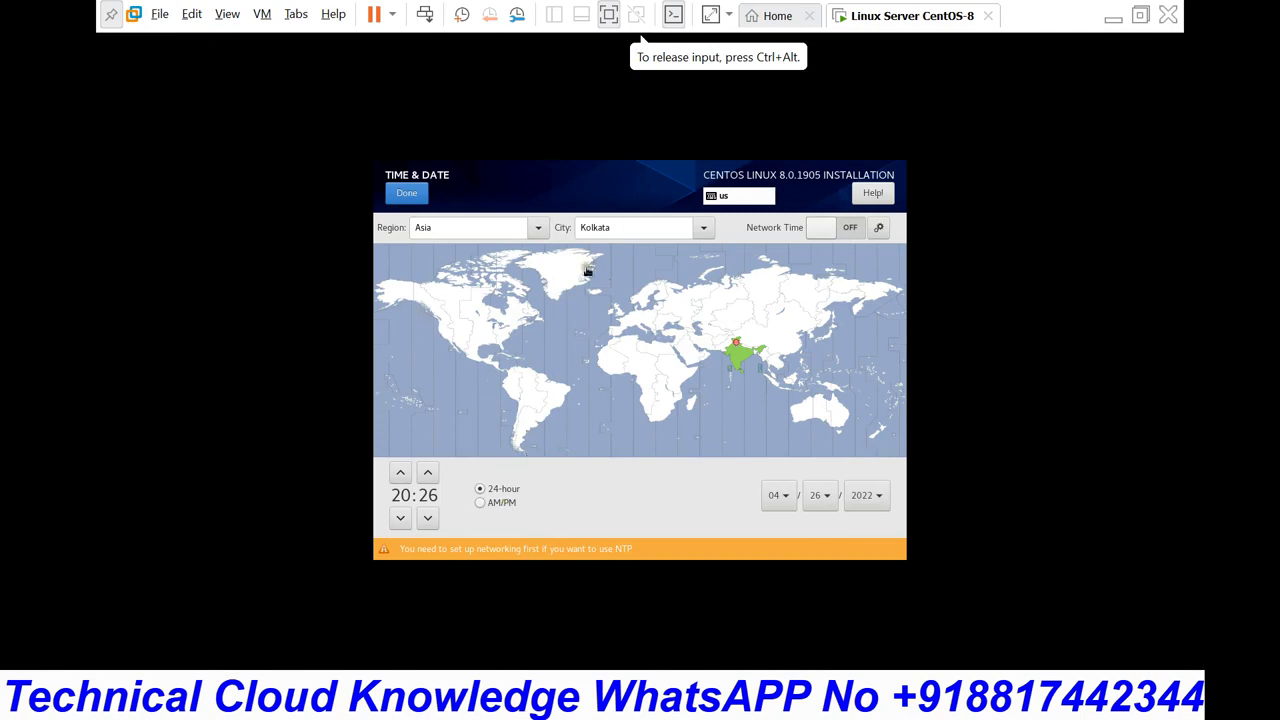
left_click(407, 195)
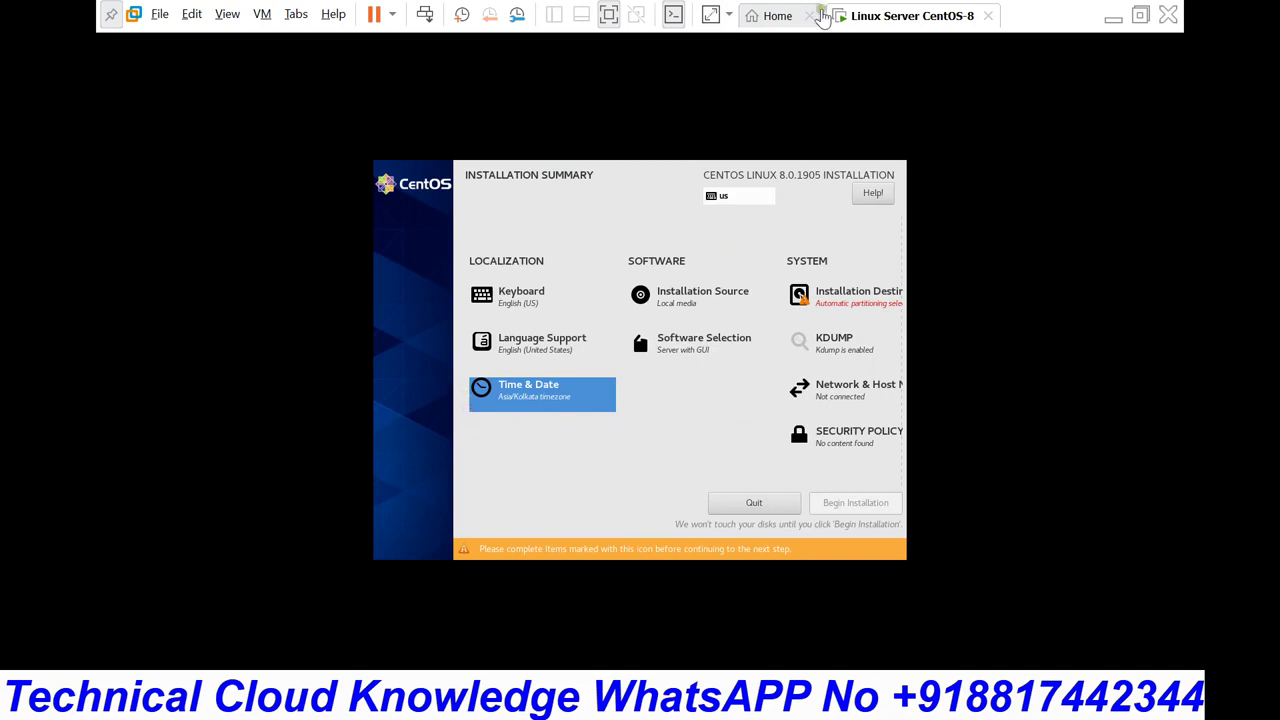
left_click(1140, 16)
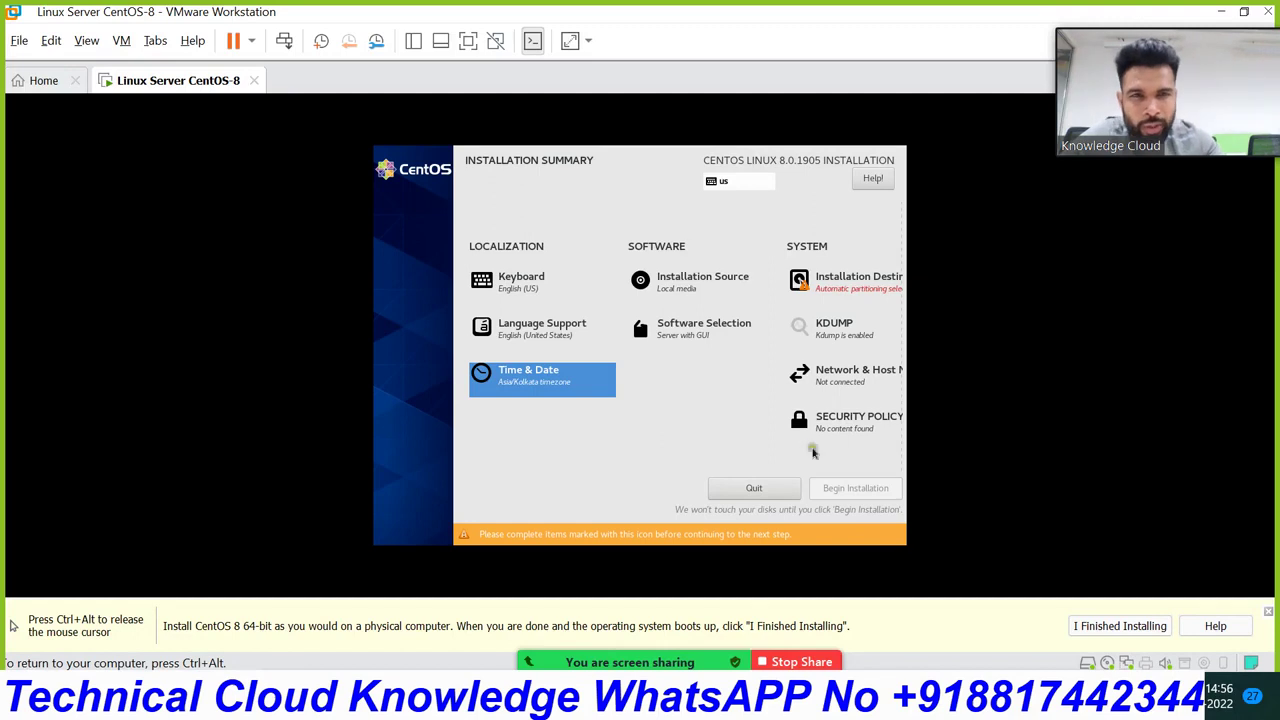
key("ctrl+alt")
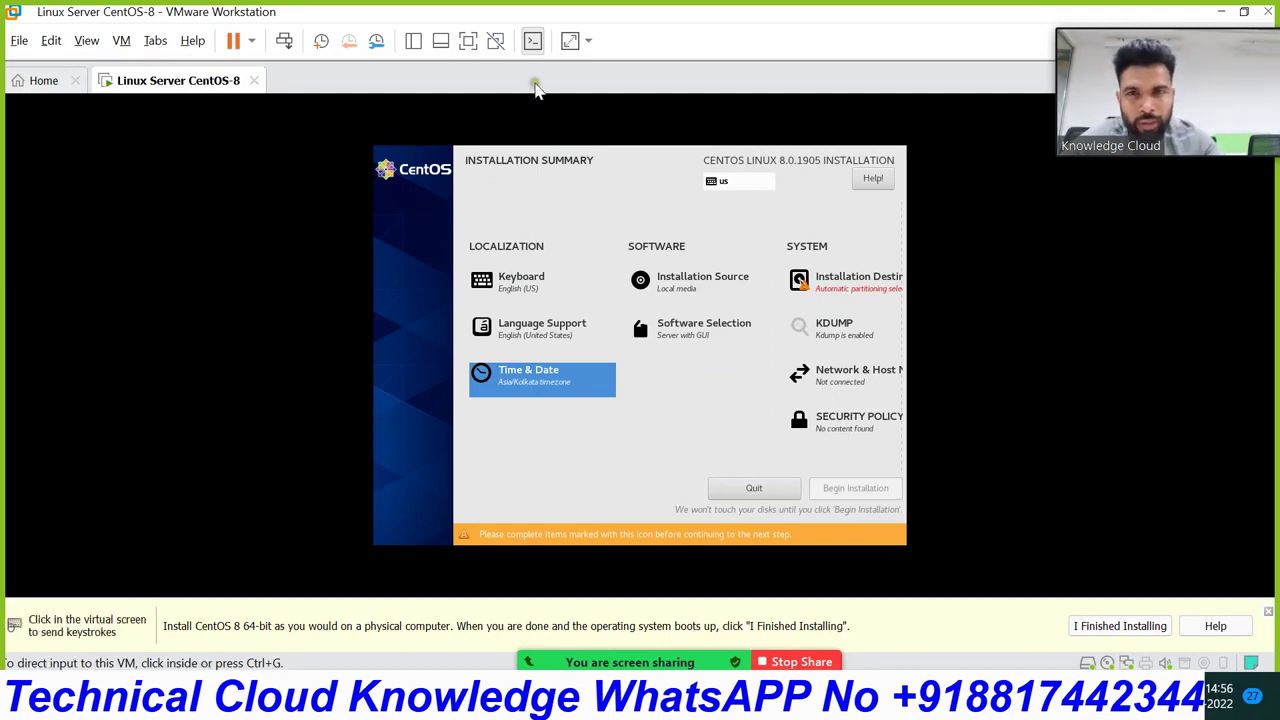
left_click(469, 41)
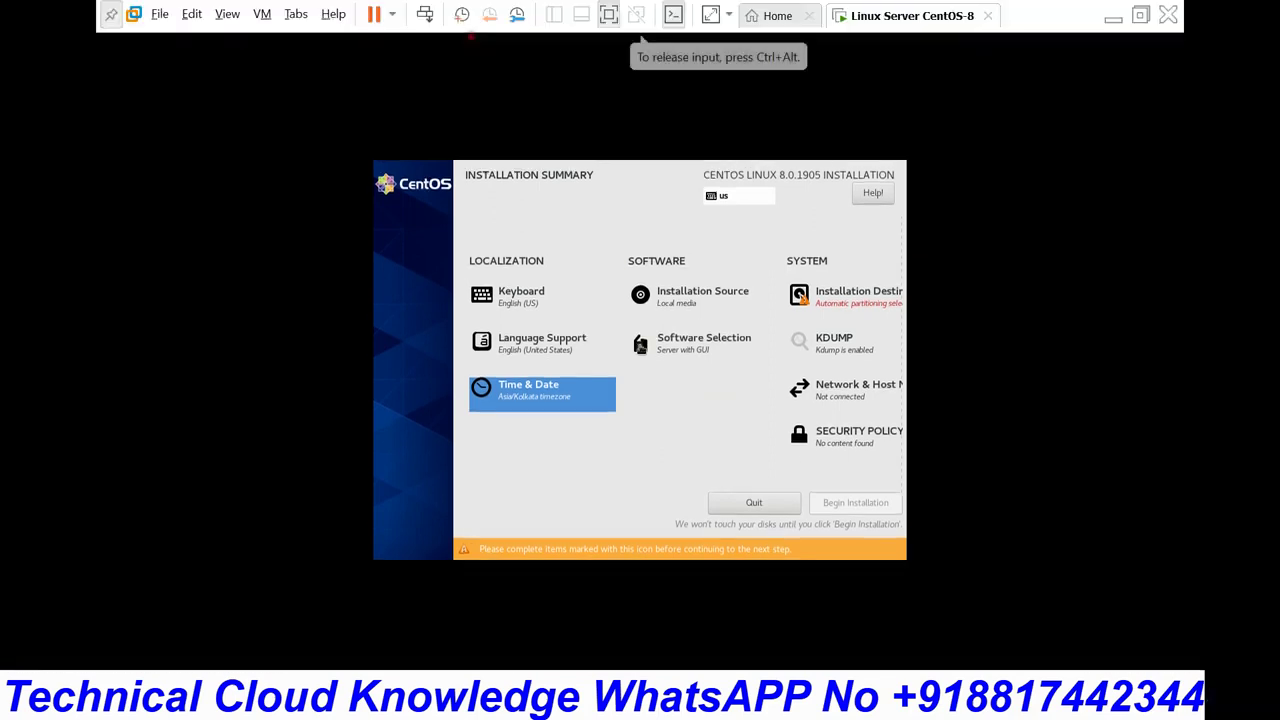
Review the installation source settings and keep the auto-detected installation media with the AppStream repository.
left_click(680, 311)
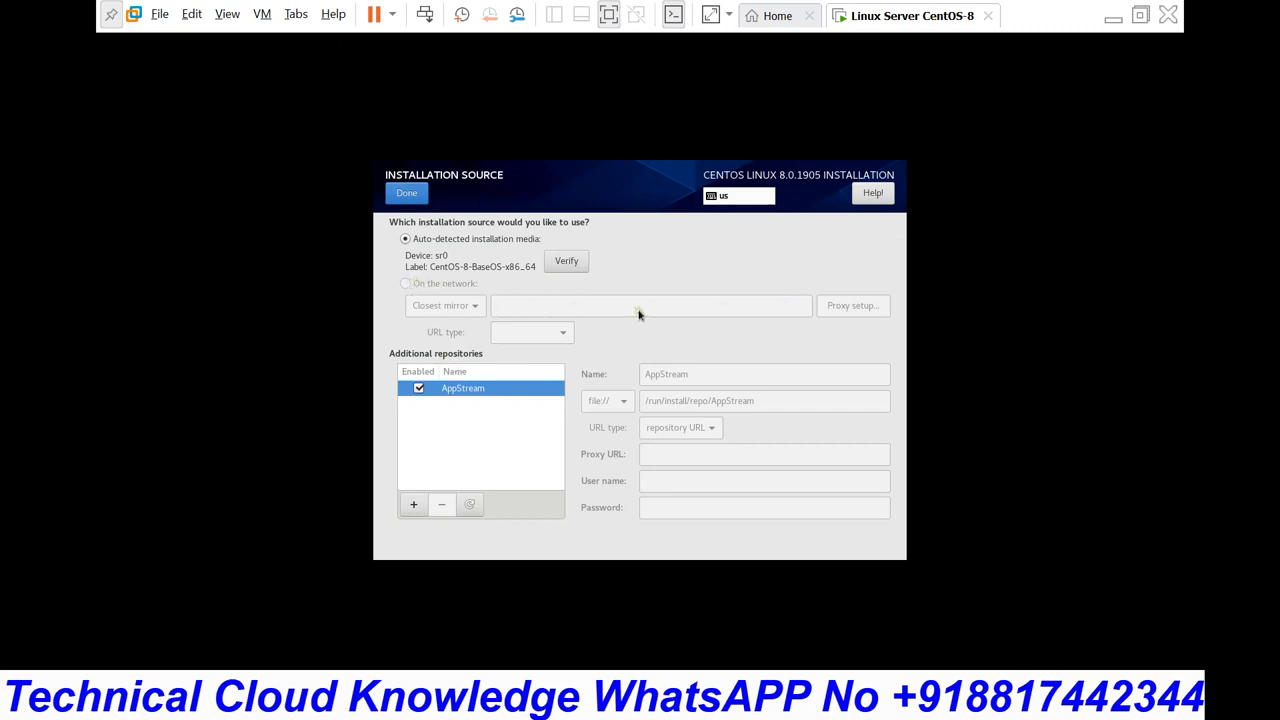
left_click(412, 195)
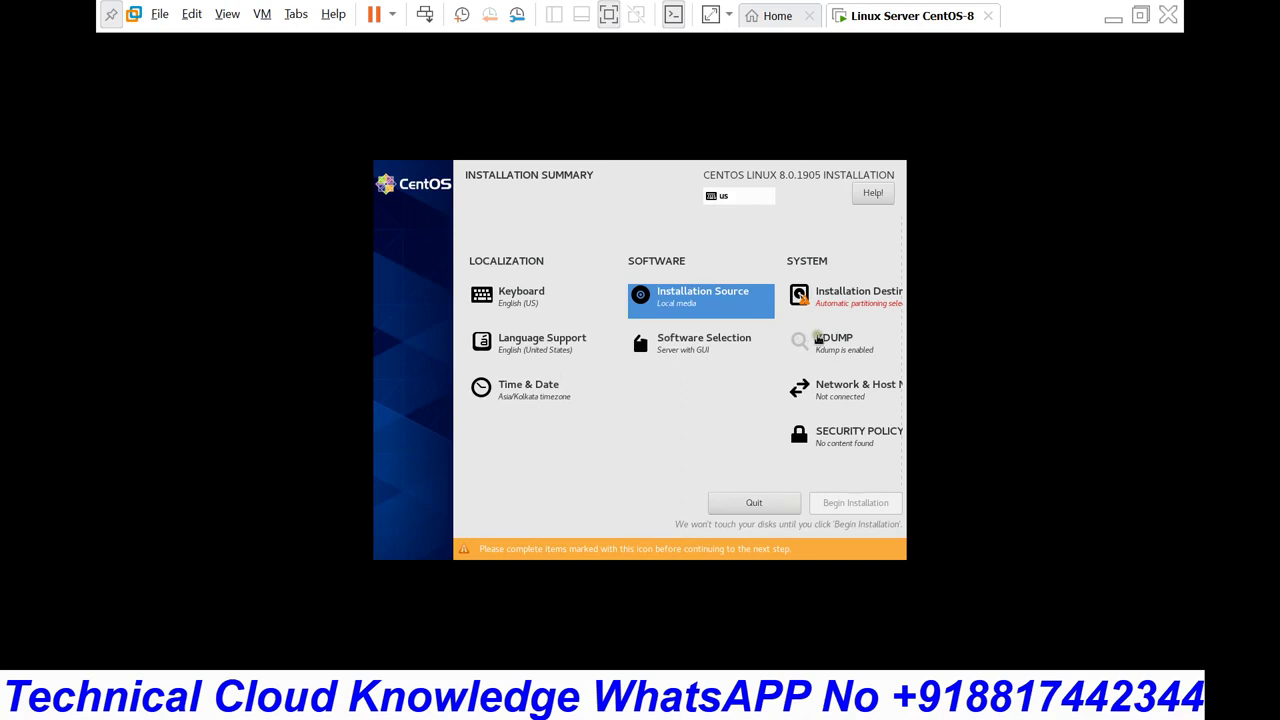
Try the FTP Server add-on and the Virtualization Host and Minimal Install base environments, returning to Server with GUI without add-ons.
left_click(679, 356)
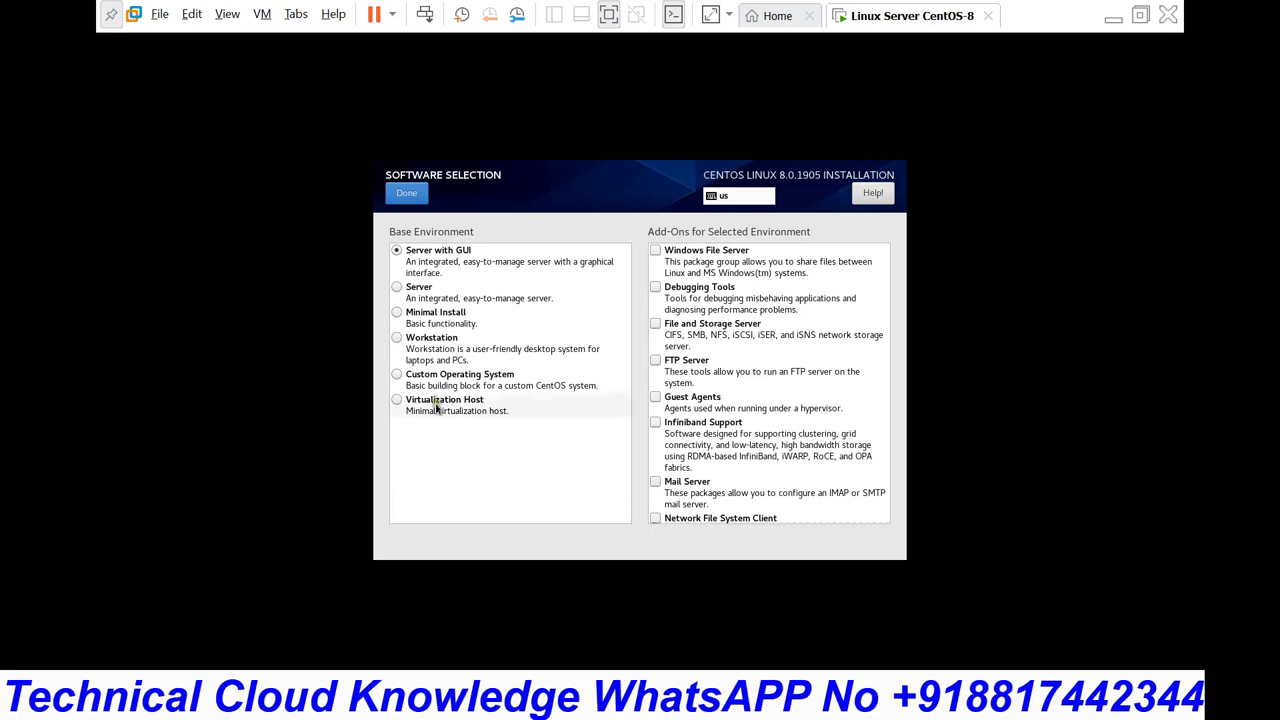
left_click(656, 362)
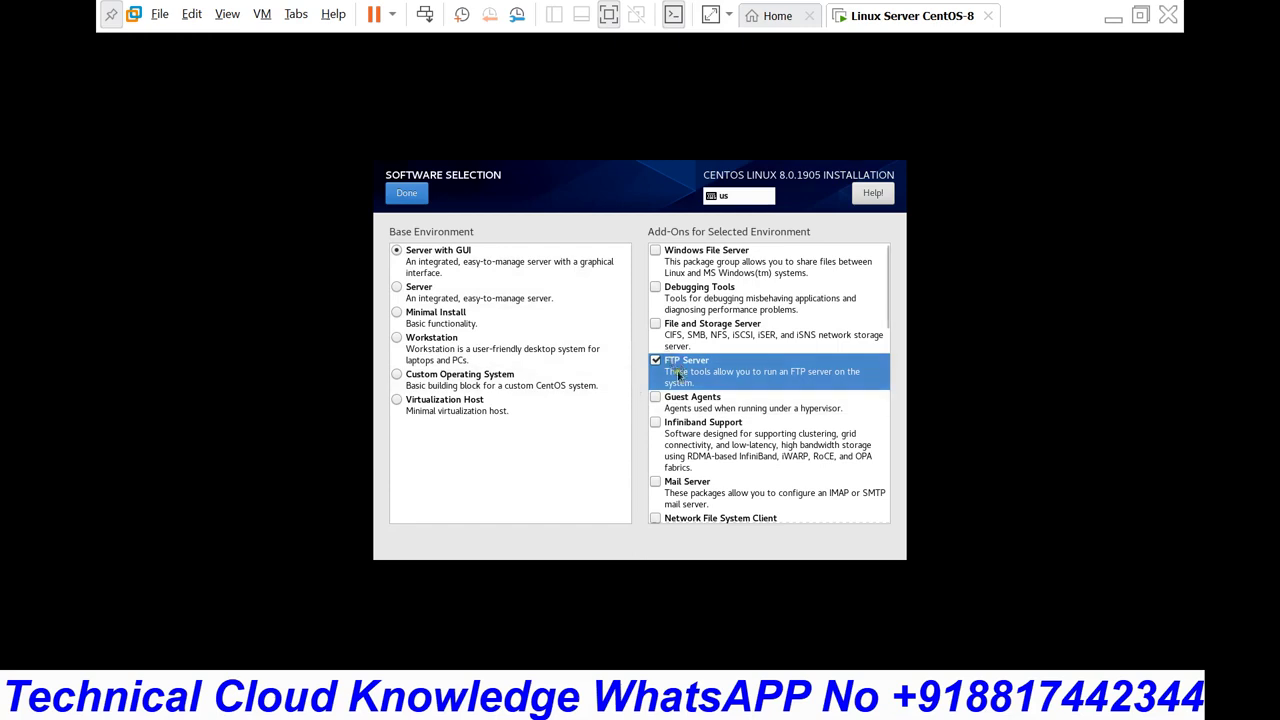
left_click(657, 364)
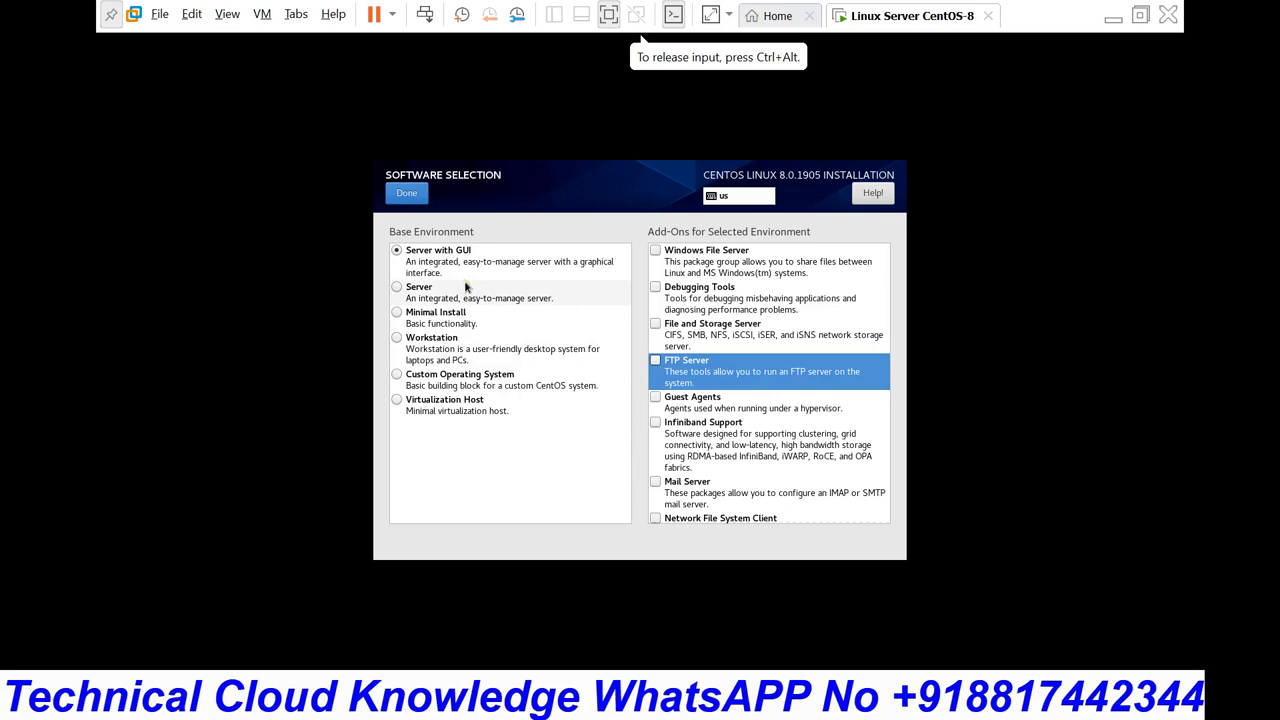
left_click(403, 407)
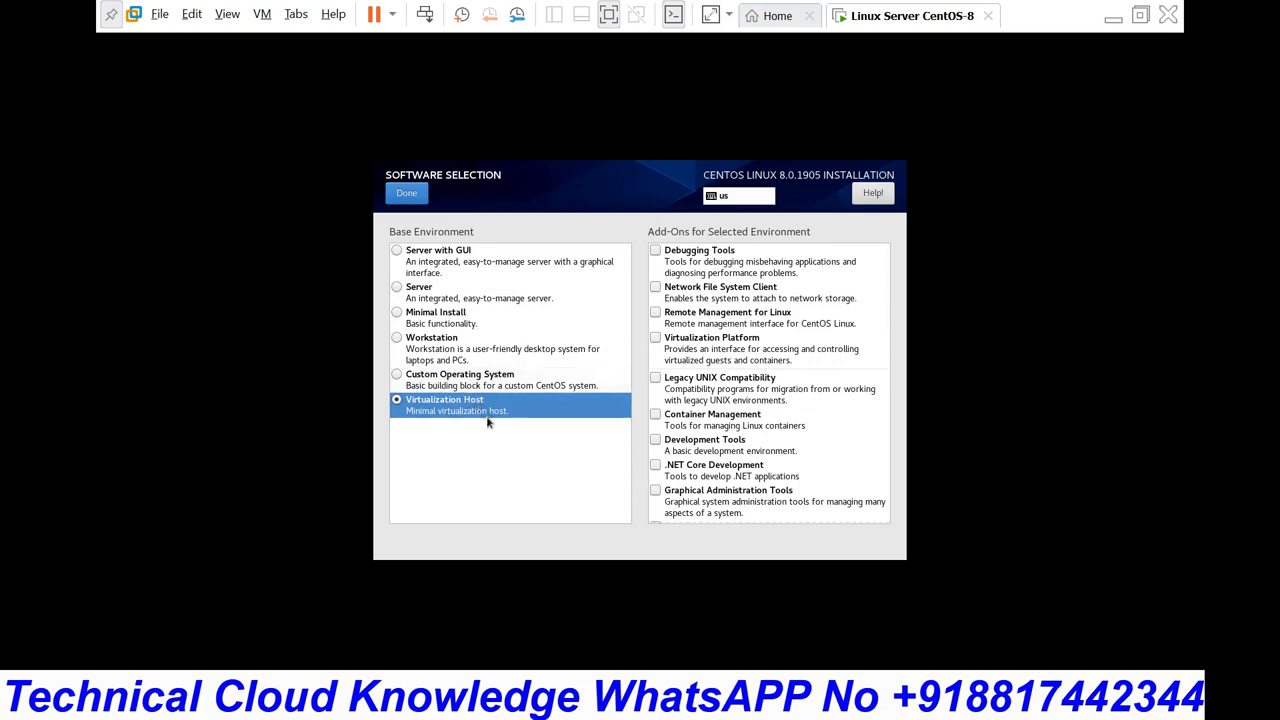
left_click(398, 253)
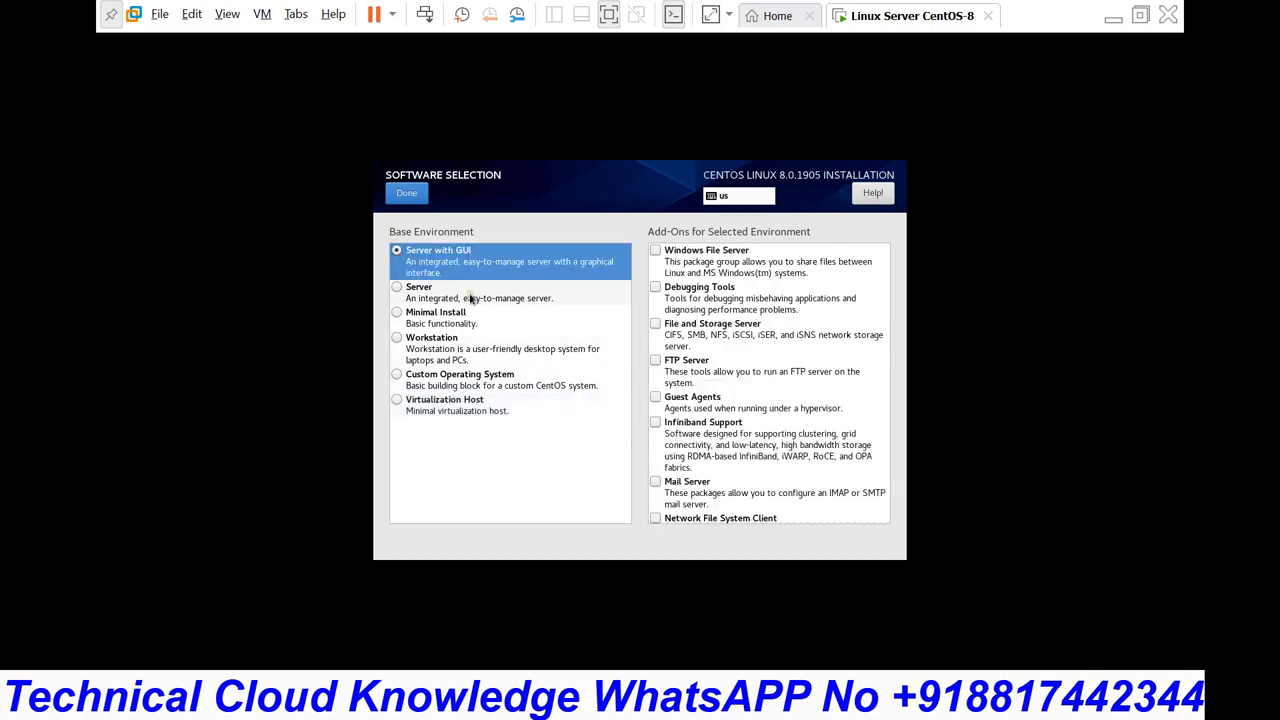
left_click(397, 315)
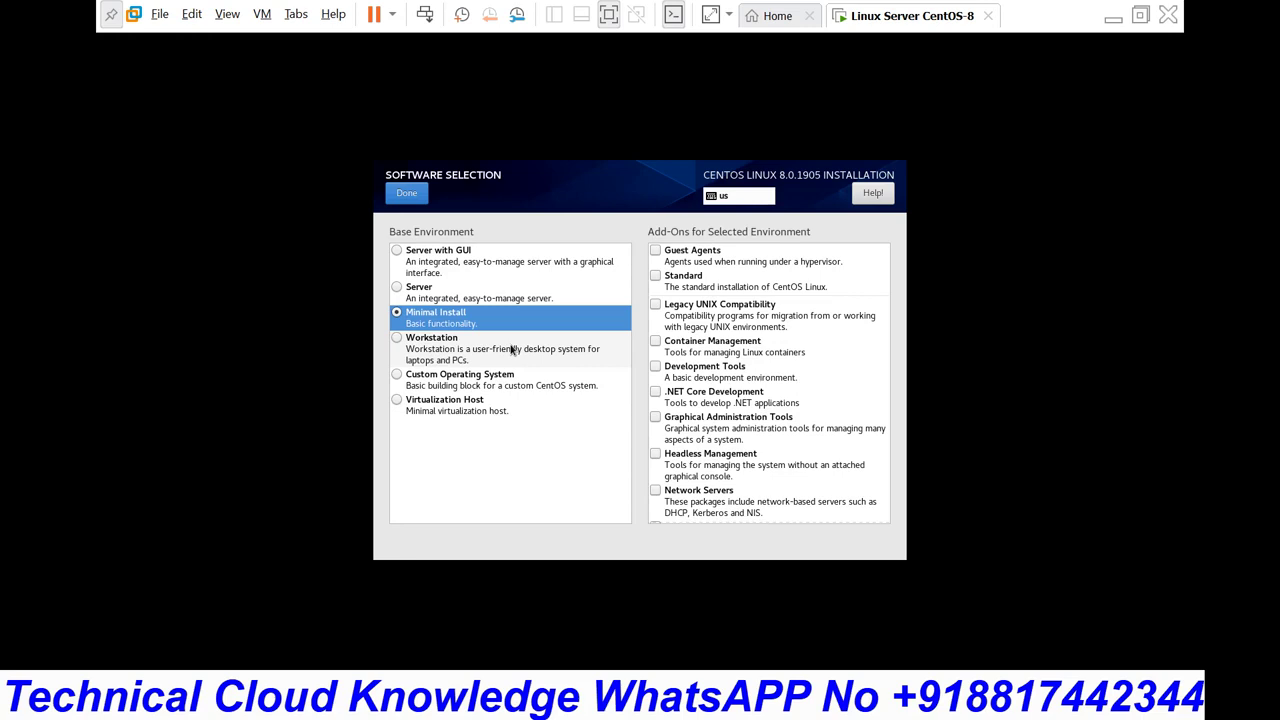
left_click(396, 252)
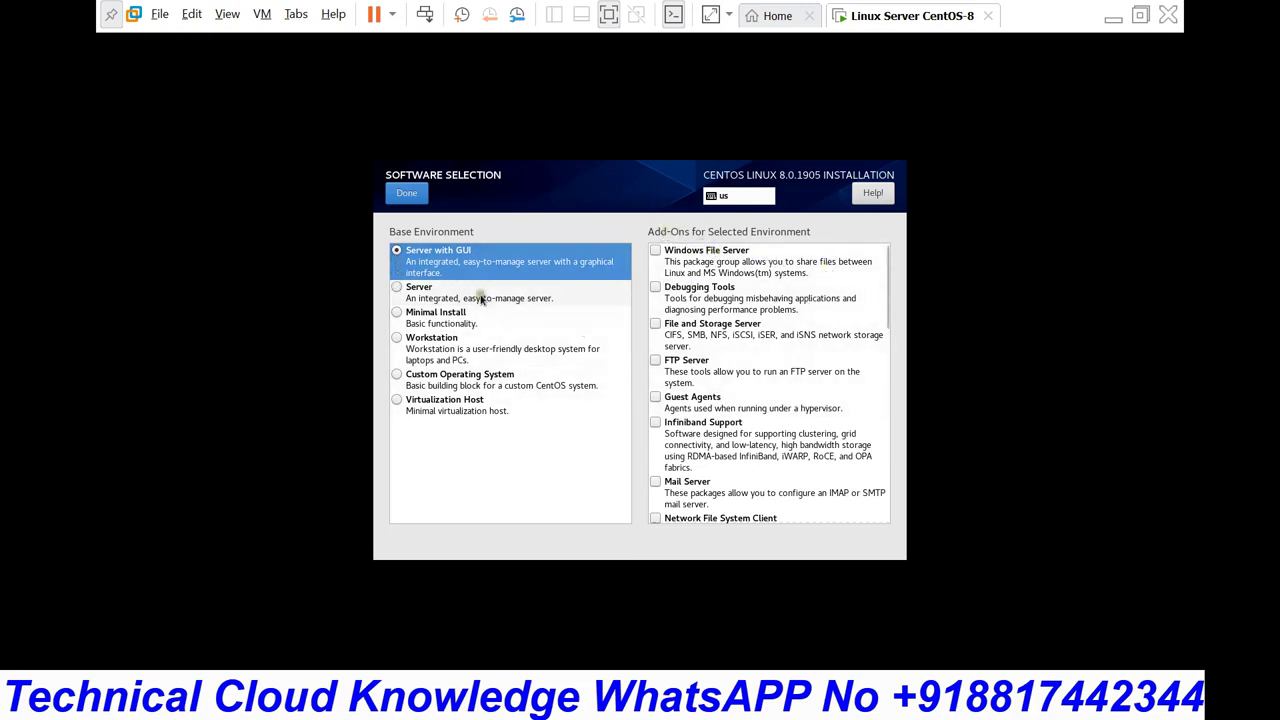
Browse the Server with GUI add-ons, try Windows File Server, Debugging Tools, and File and Storage Server, and accept the environment with them cleared.
scroll(726, 409, "down", 3)
scroll(726, 409, "down", 3)
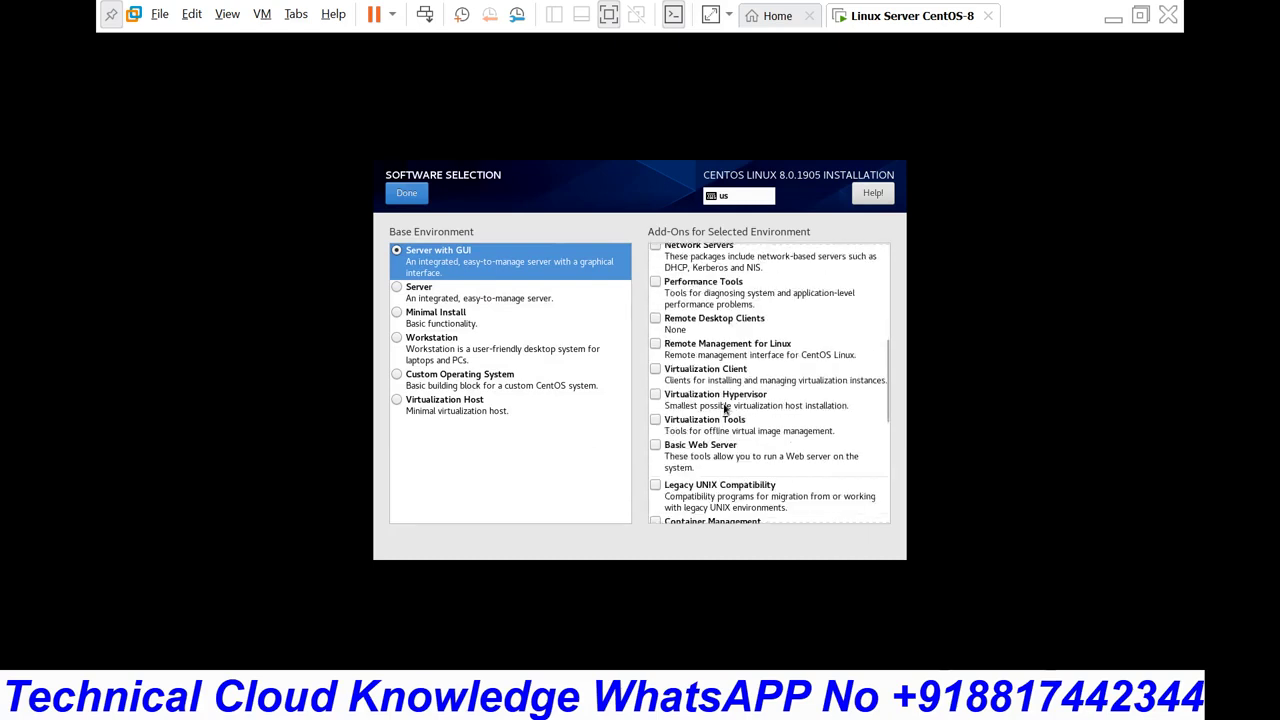
scroll(719, 375, "up", 2)
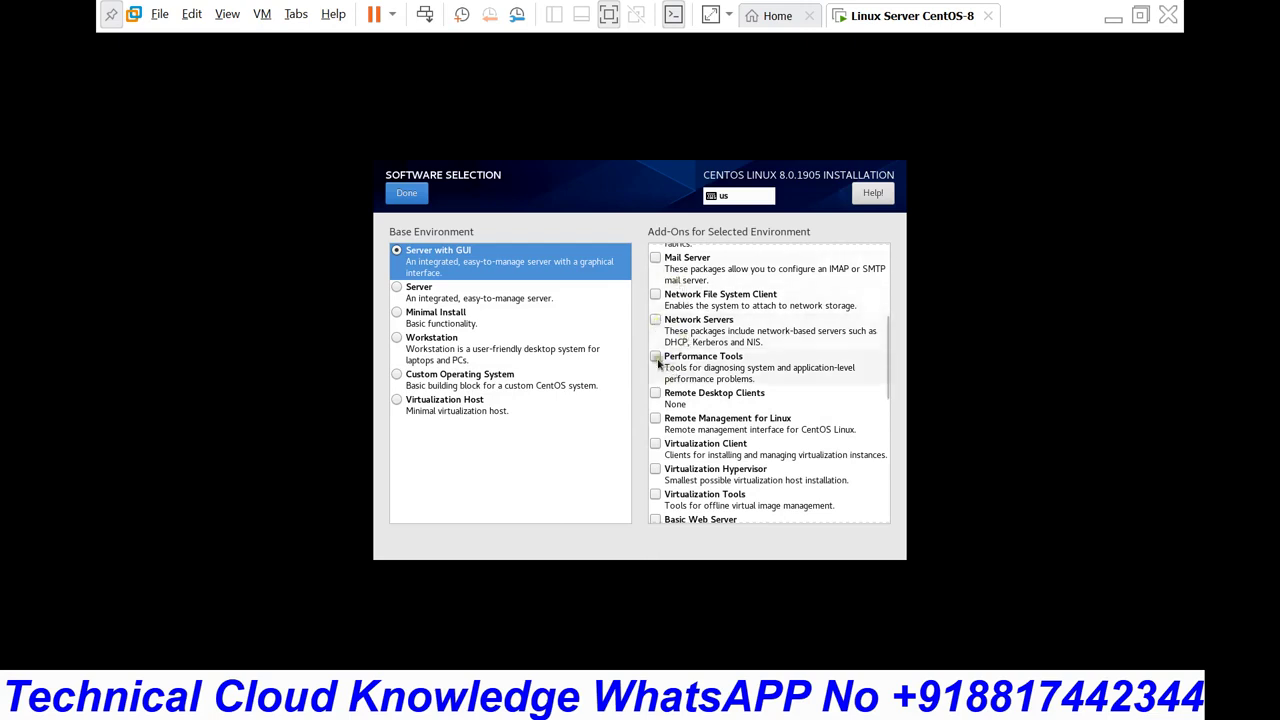
scroll(698, 310, "up", 5)
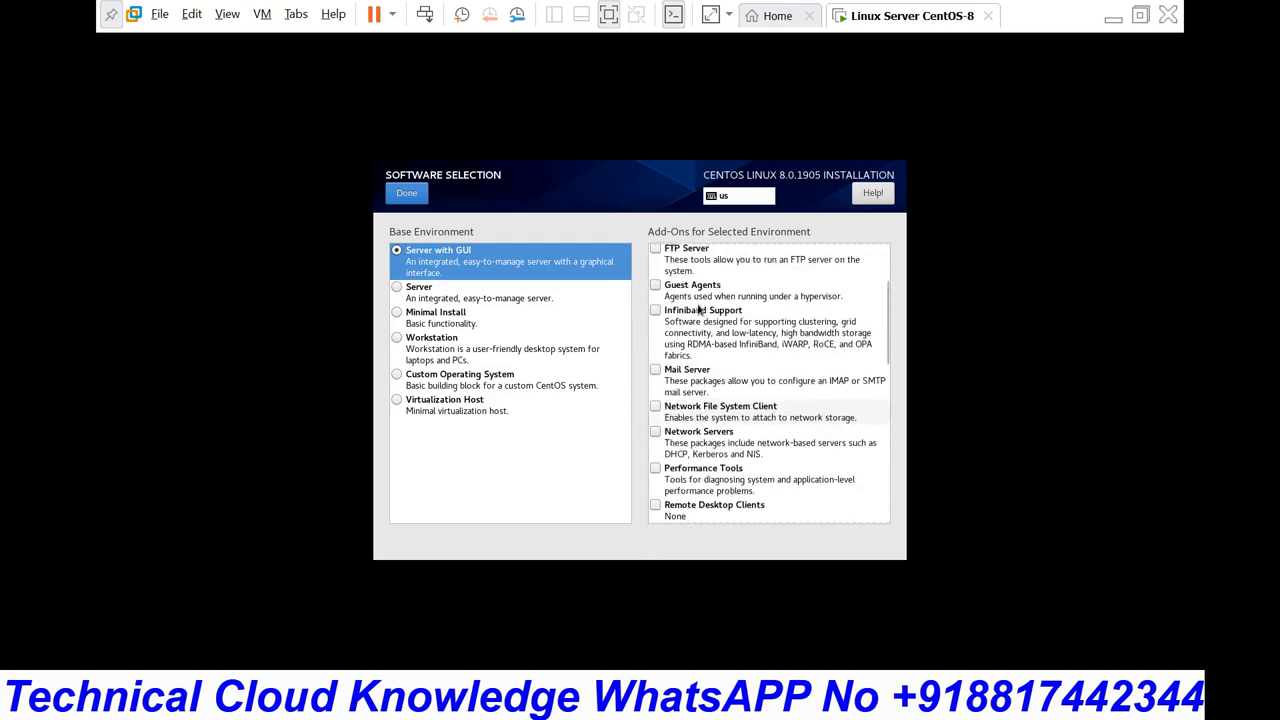
left_click(654, 256)
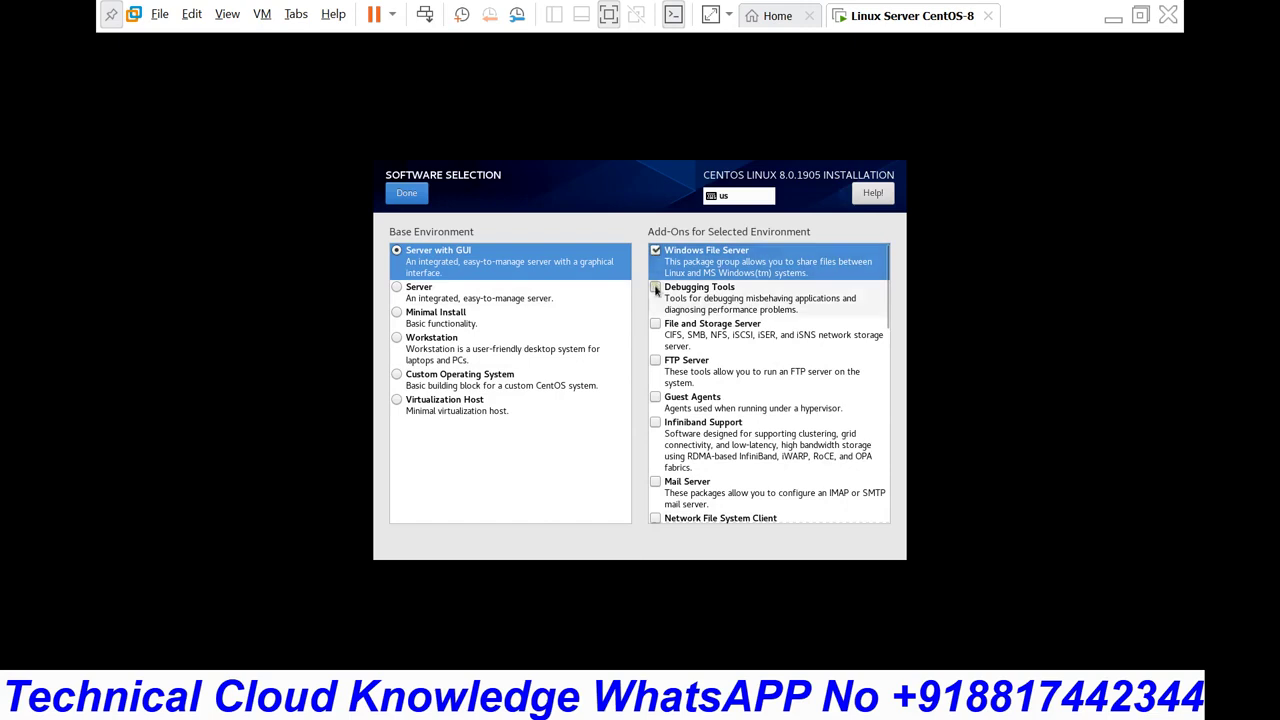
left_click(655, 289)
left_click(656, 326)
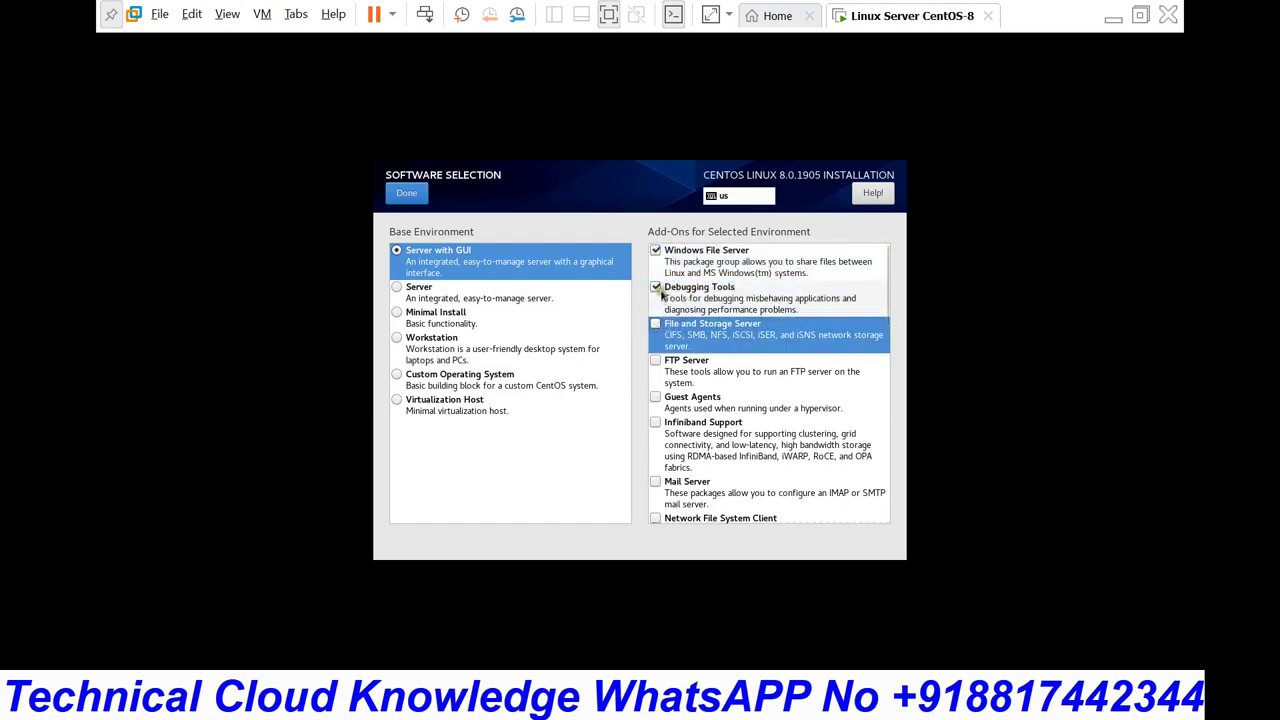
left_click(655, 289)
left_click(655, 251)
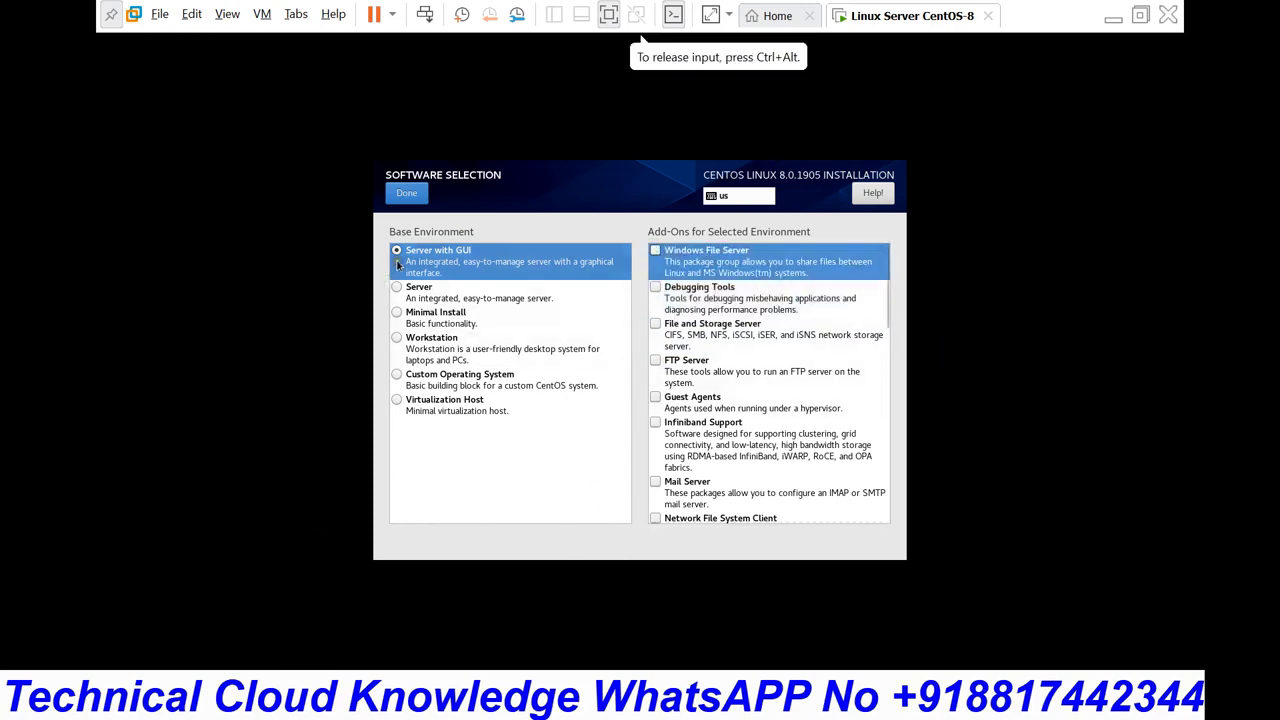
left_click(411, 196)
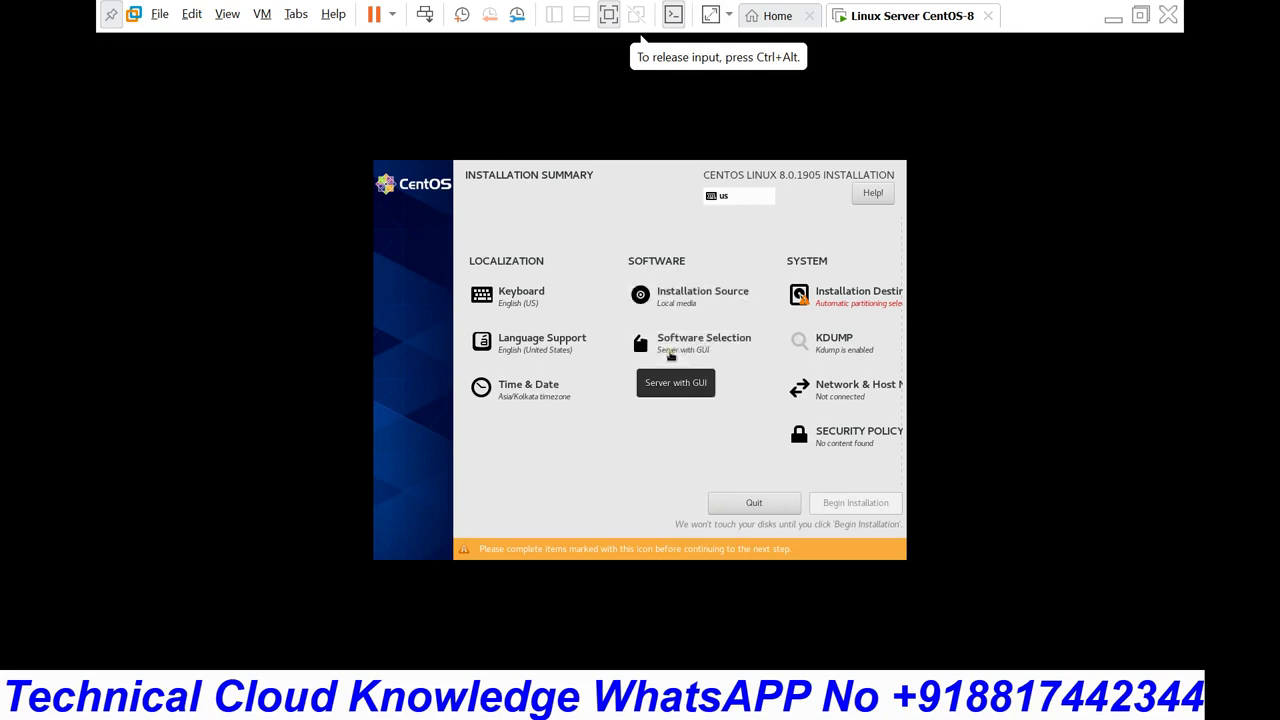
Reopen the software selection, try Minimal Install as the base environment and go back to Server with GUI.
left_click(670, 355)
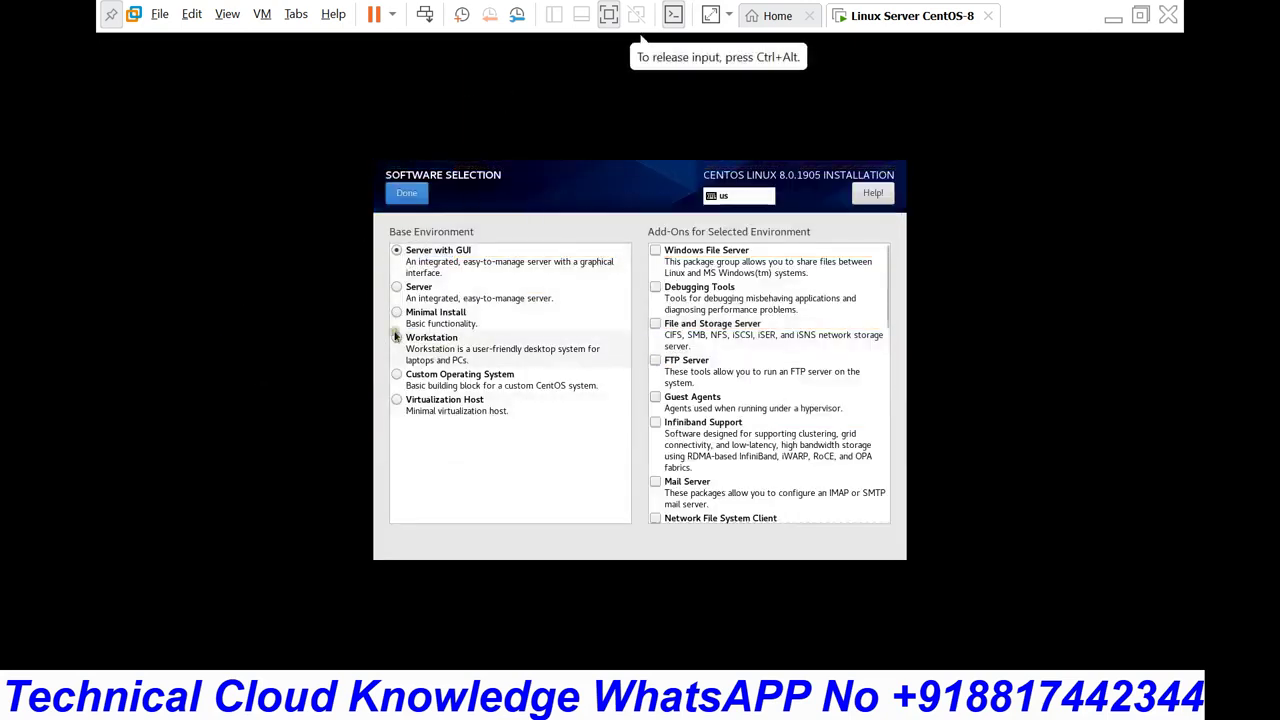
left_click(396, 313)
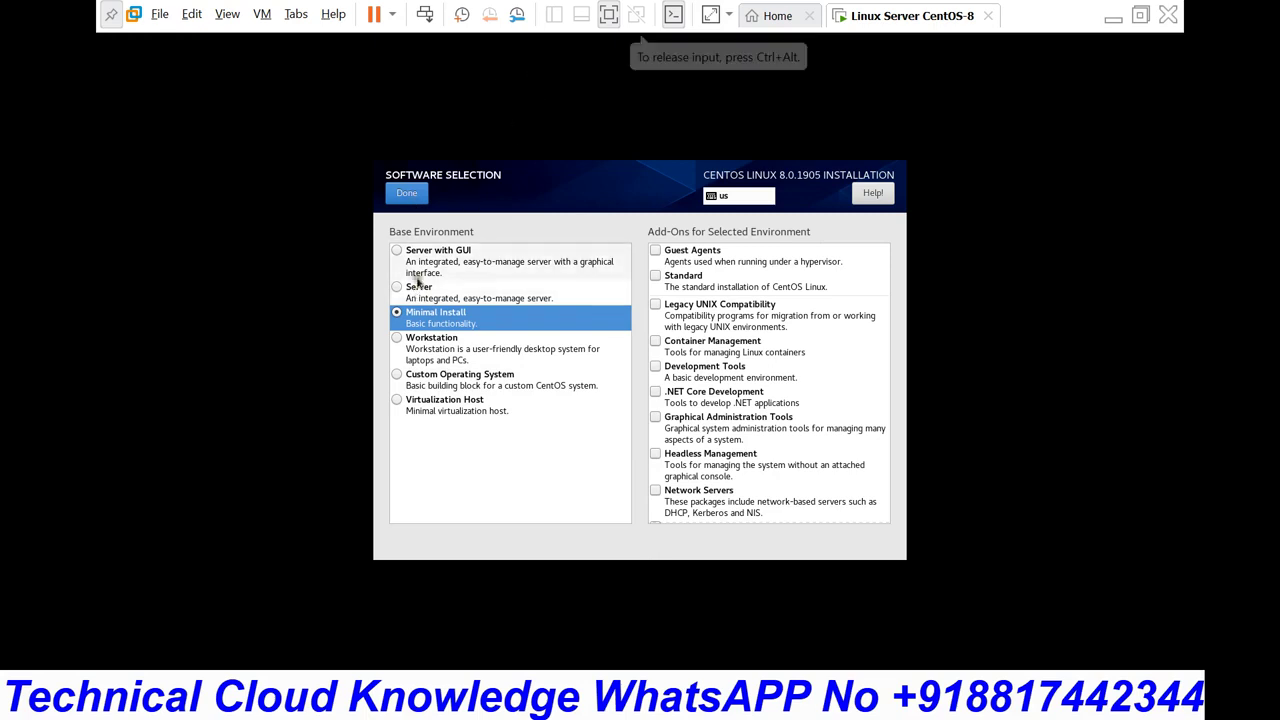
left_click(397, 251)
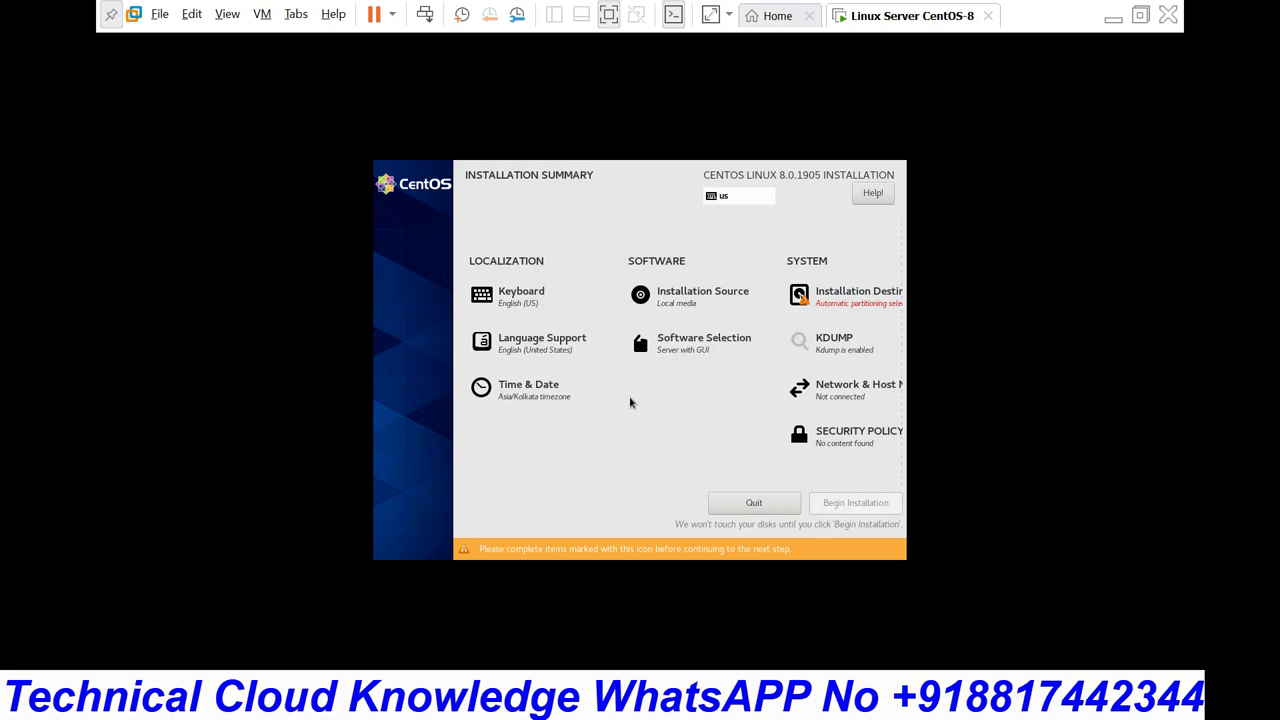
left_click(666, 350)
left_click(686, 352)
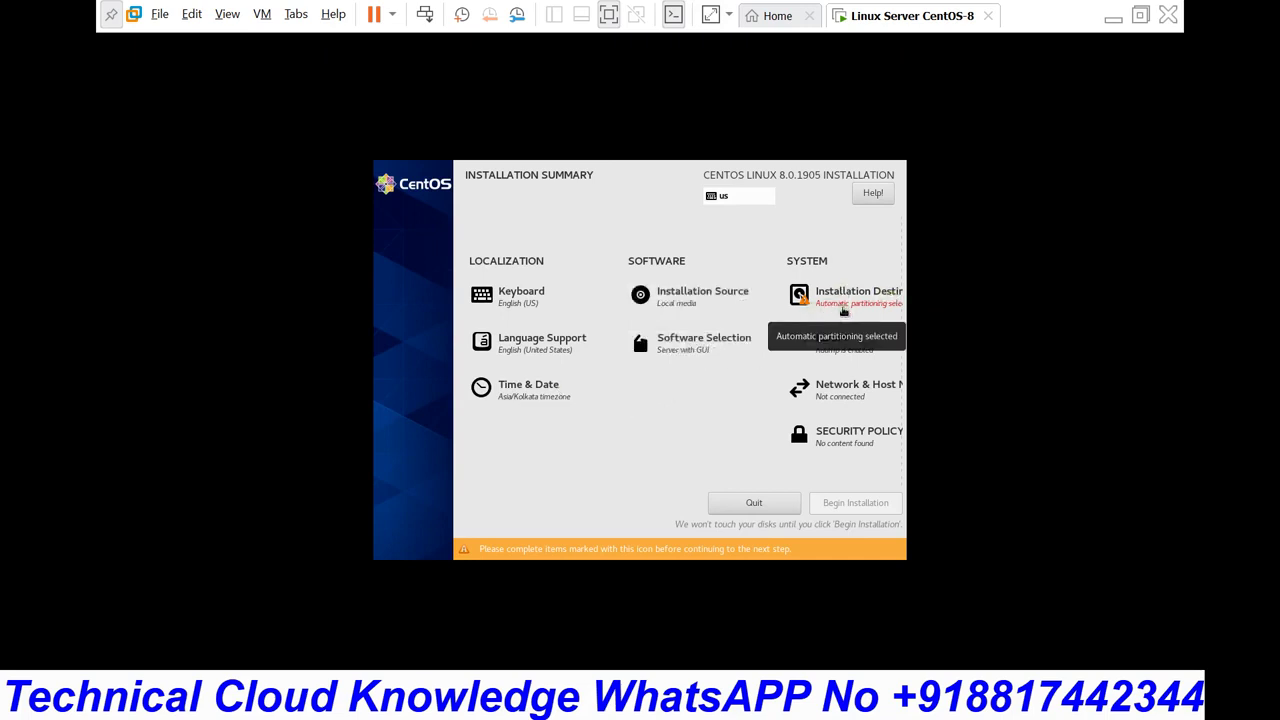
Set the installation destination to Custom storage configuration on the 20 GiB VMware Virtual NVMe Disk and proceed to manual partitioning.
left_click(843, 311)
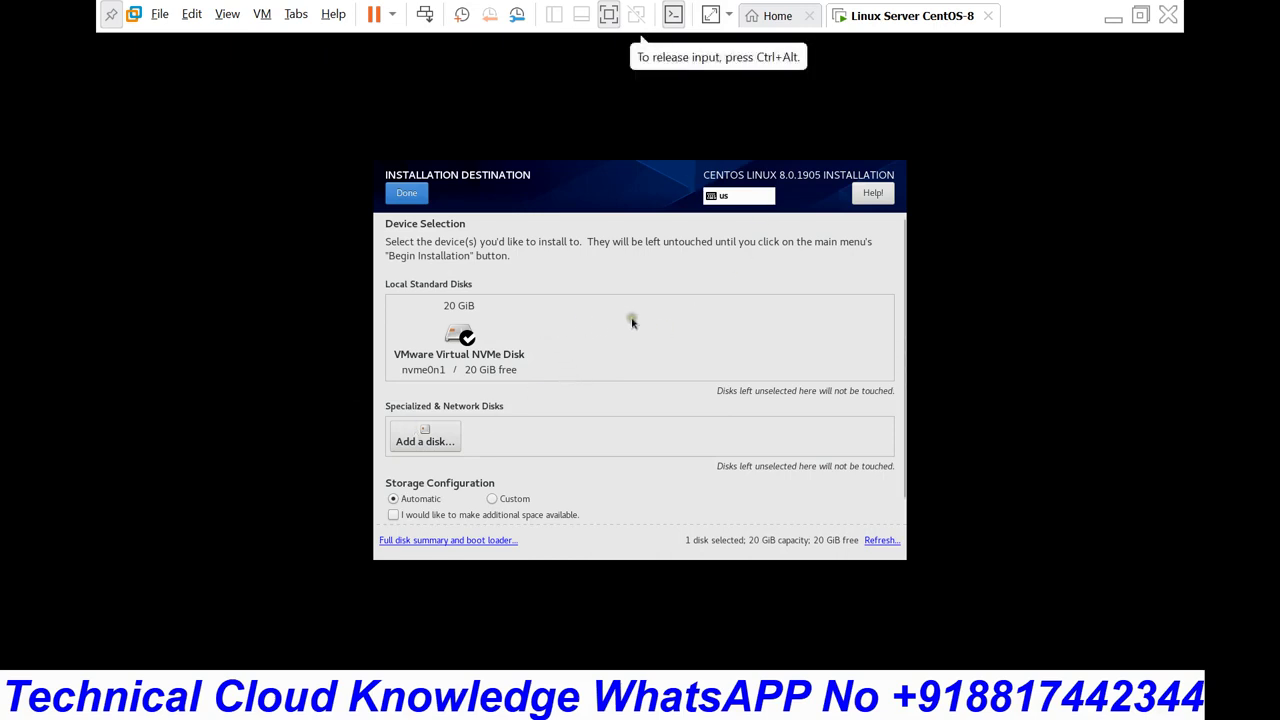
scroll(668, 438, "down", 1)
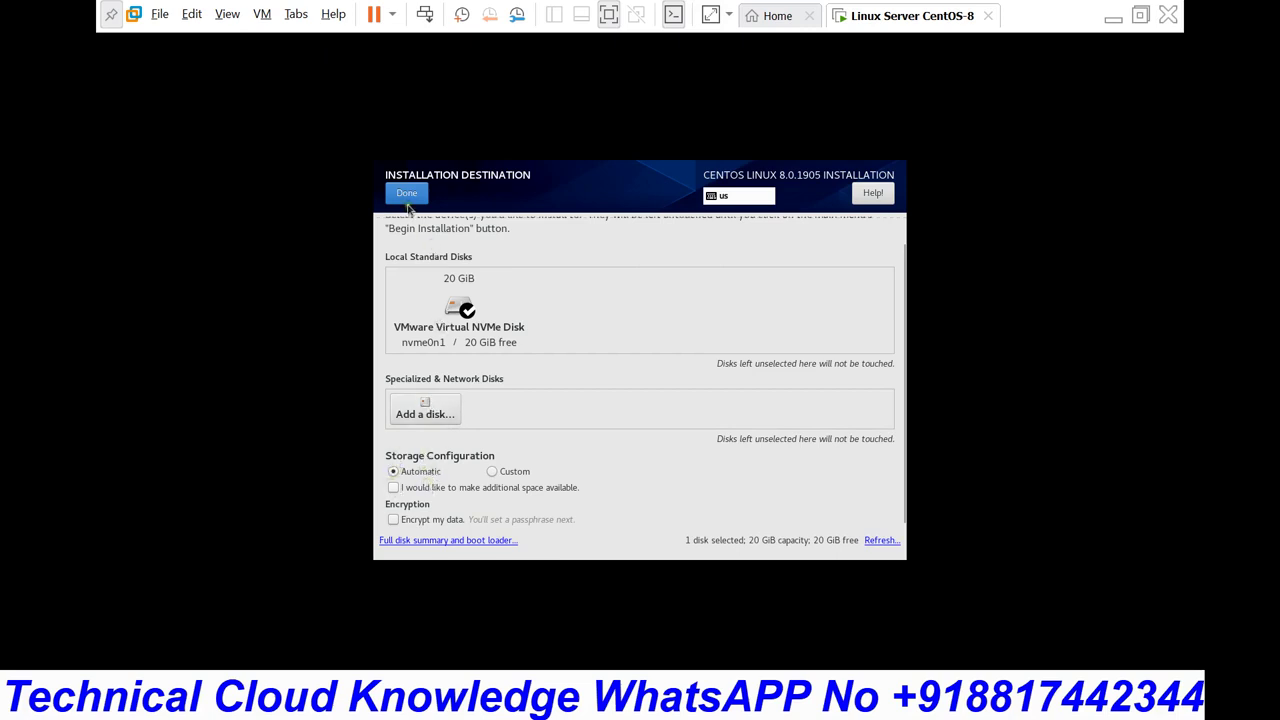
left_click(527, 422)
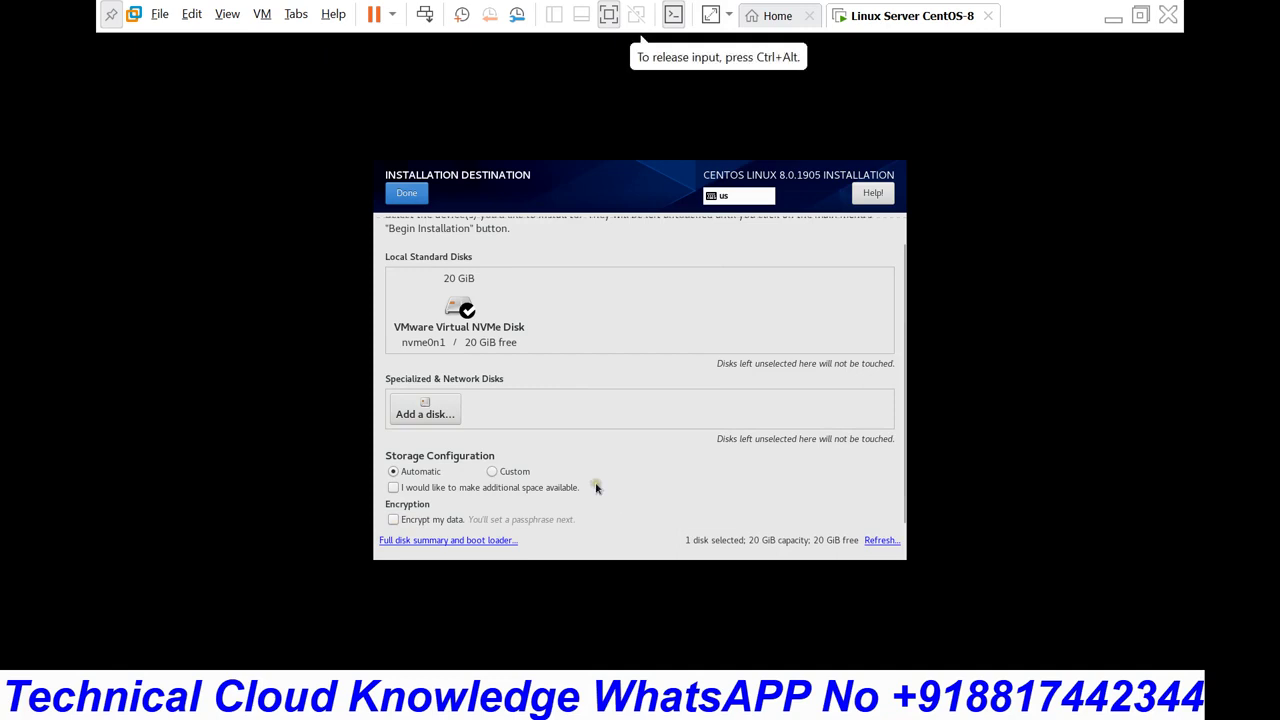
left_click(488, 471)
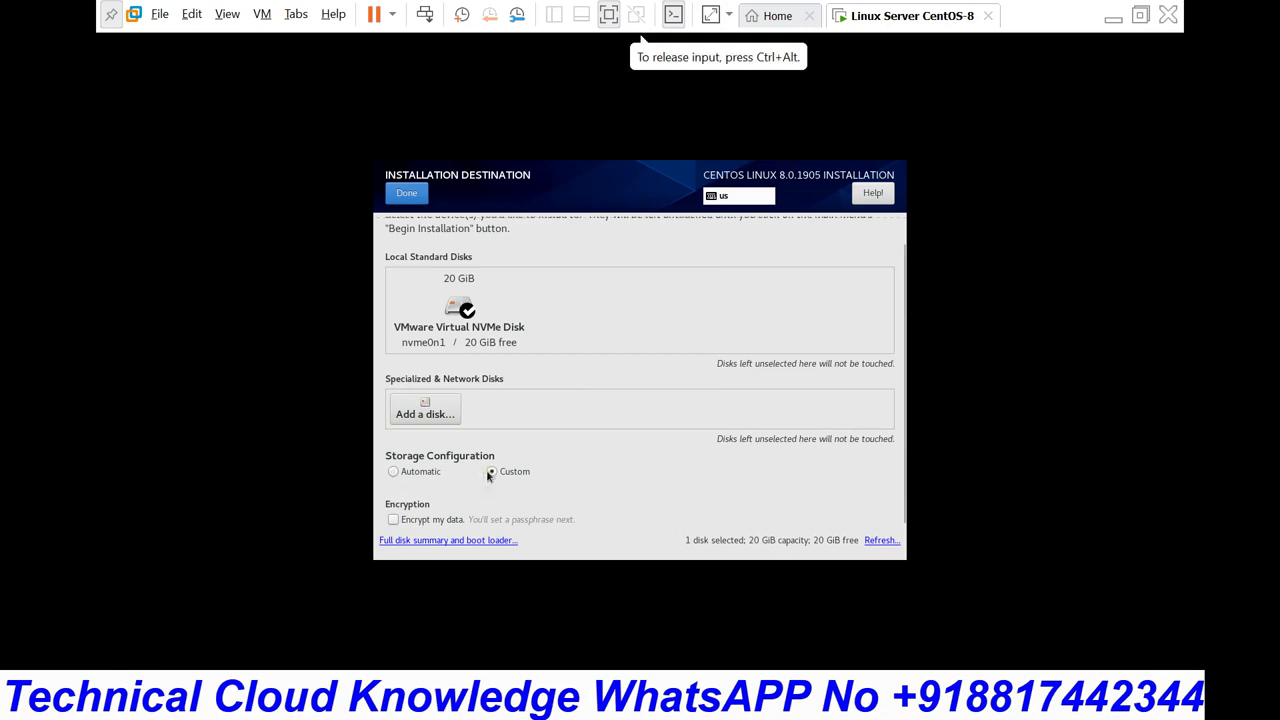
left_click(406, 193)
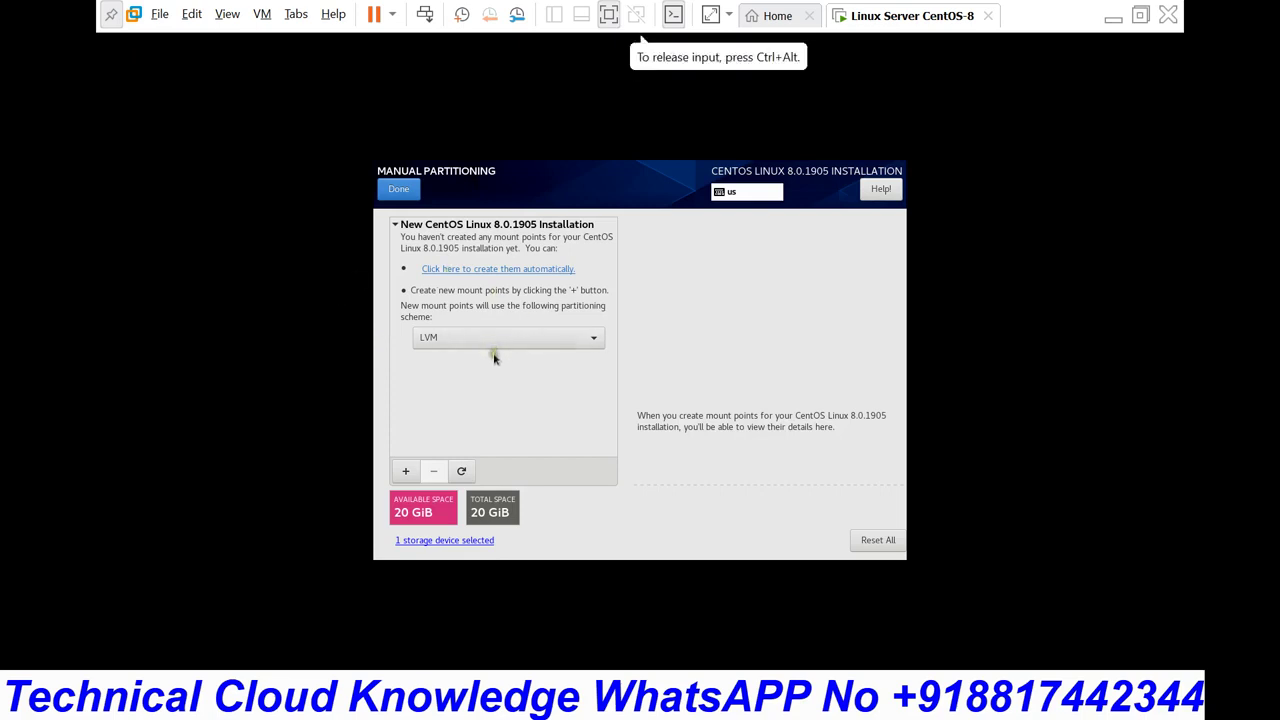
Set the partitioning scheme to Standard Partition and add a / mount point with a desired capacity of 10GB.
left_click(545, 348)
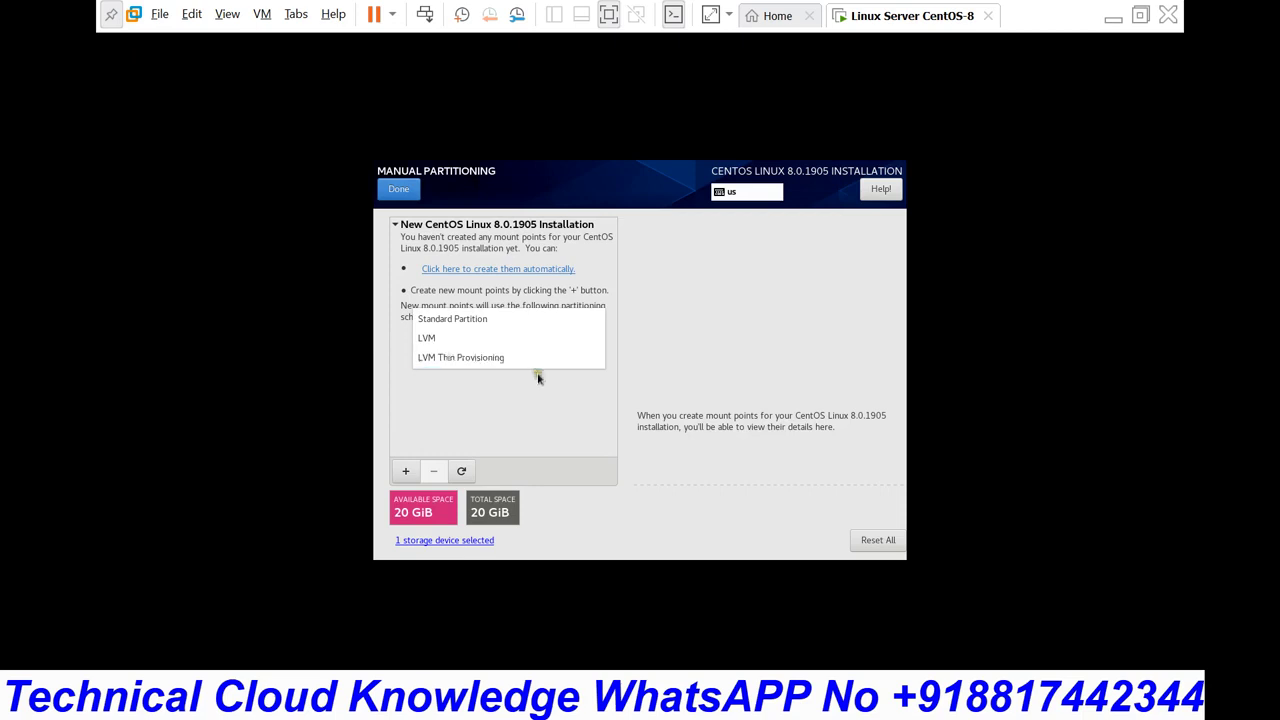
left_click(494, 329)
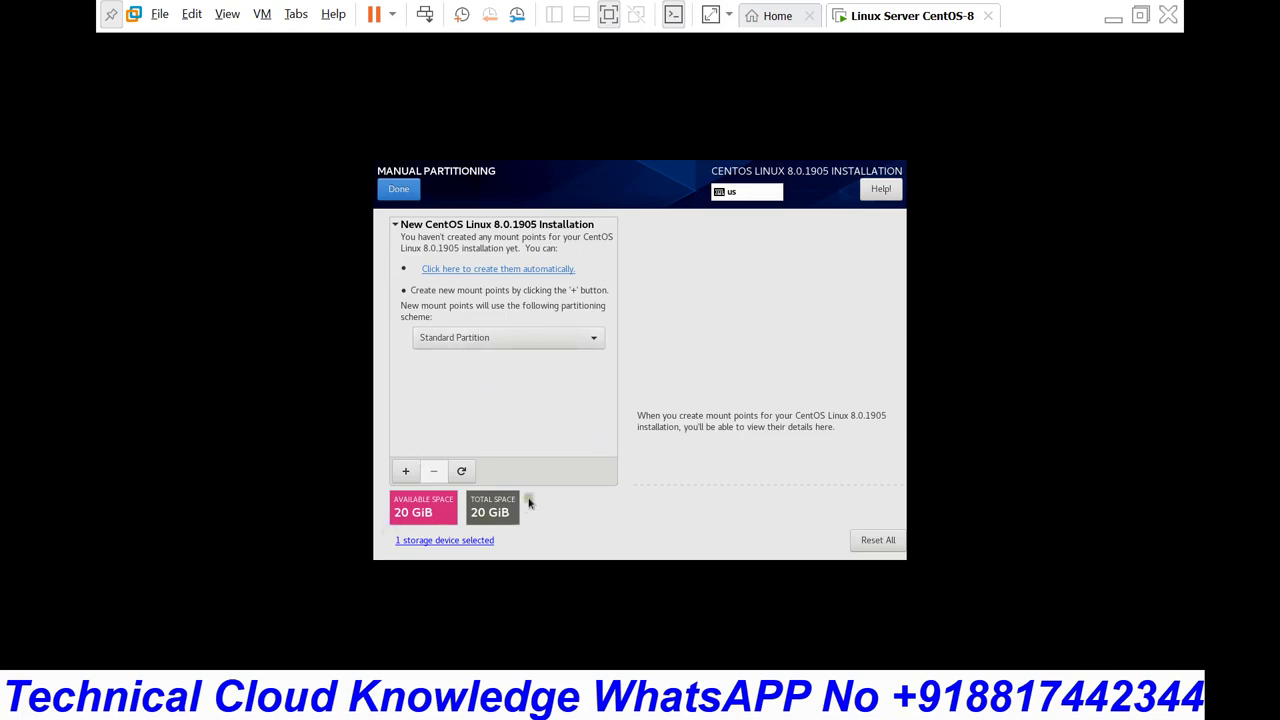
left_click(406, 473)
left_click(736, 358)
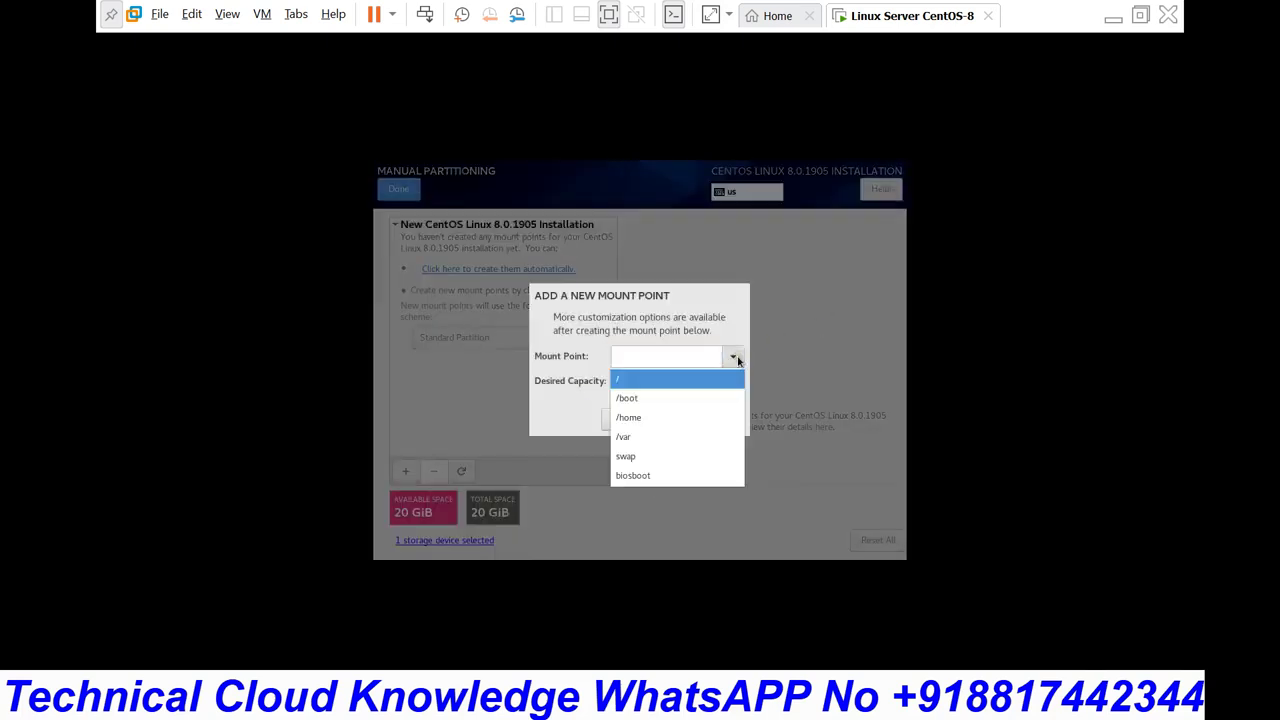
left_click(626, 381)
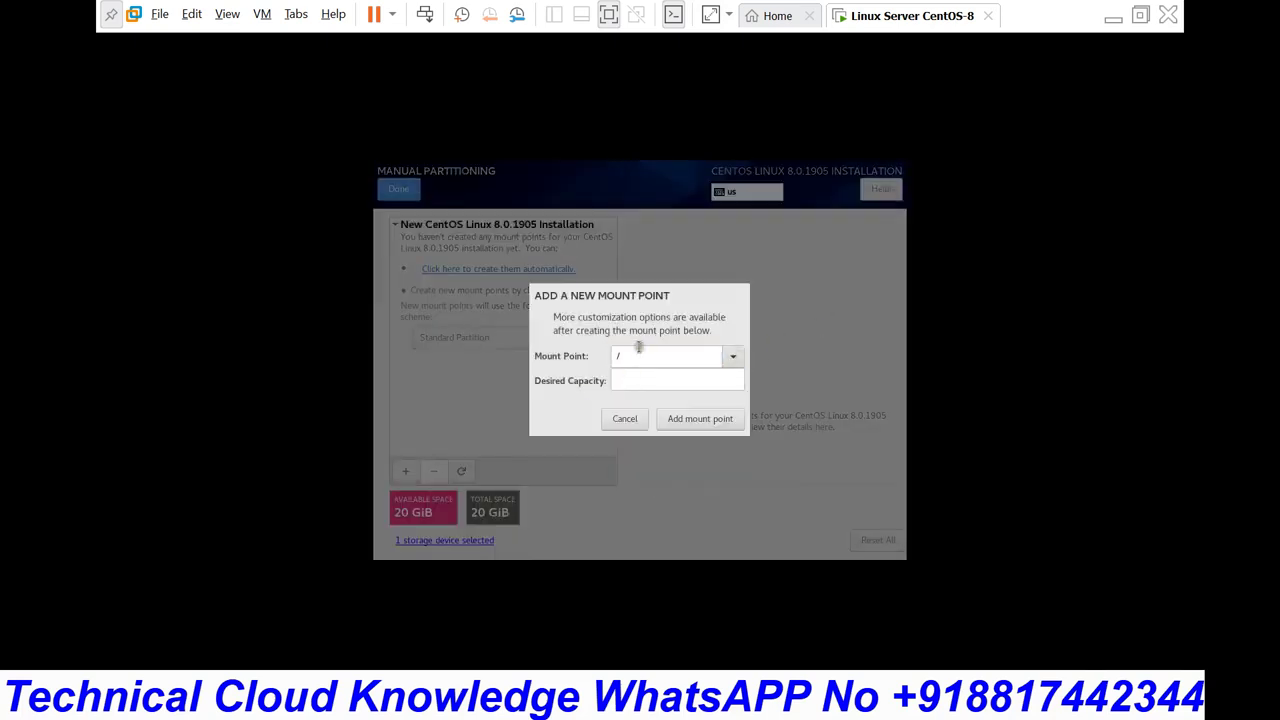
left_click(630, 357)
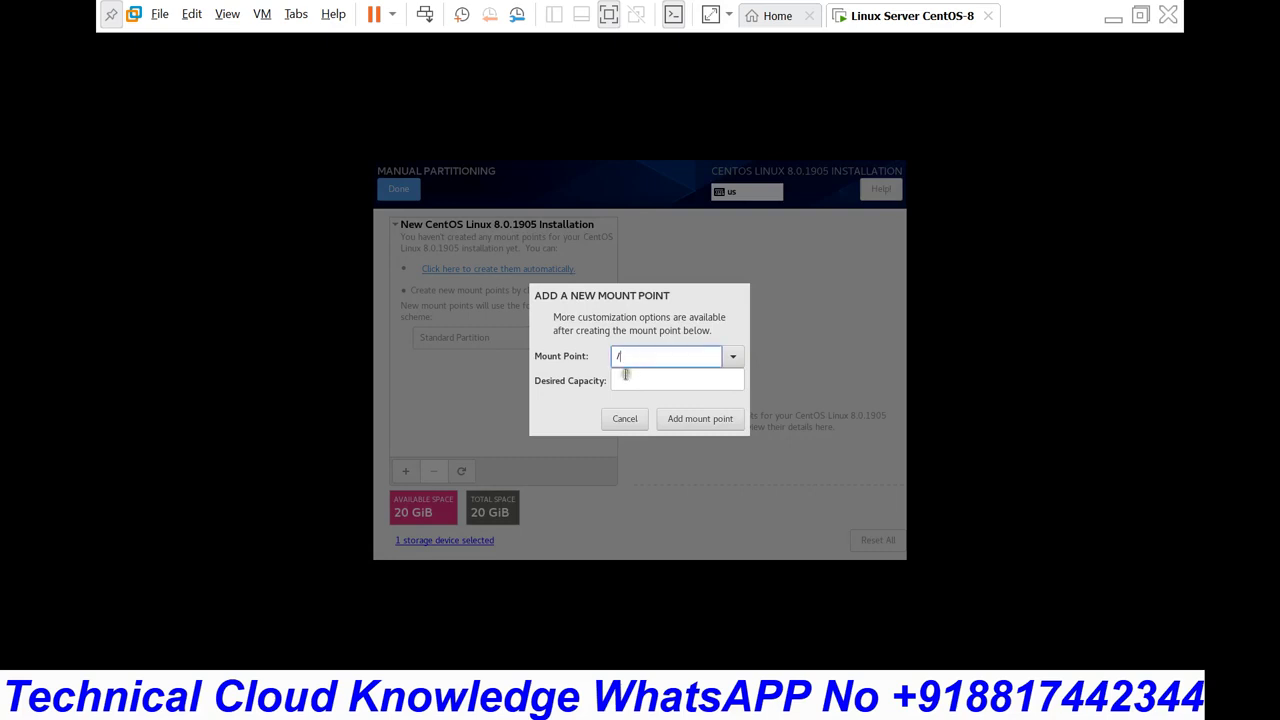
left_click(625, 377)
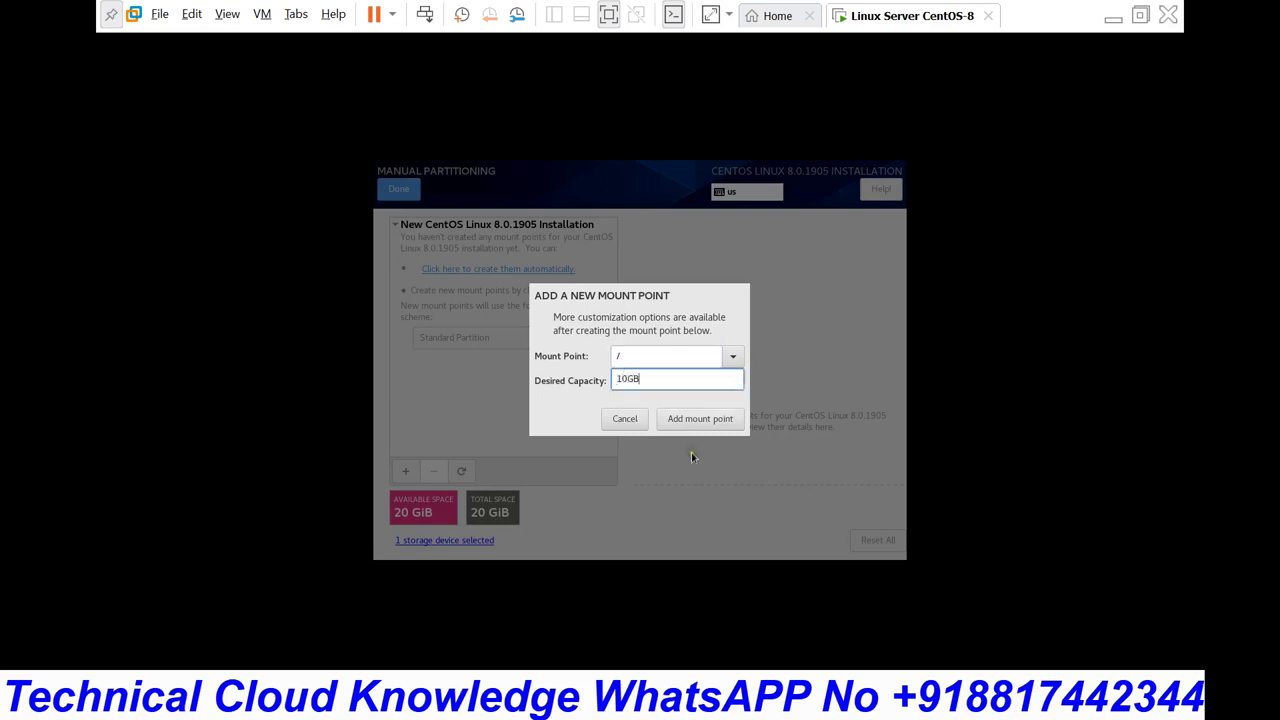
left_click(697, 421)
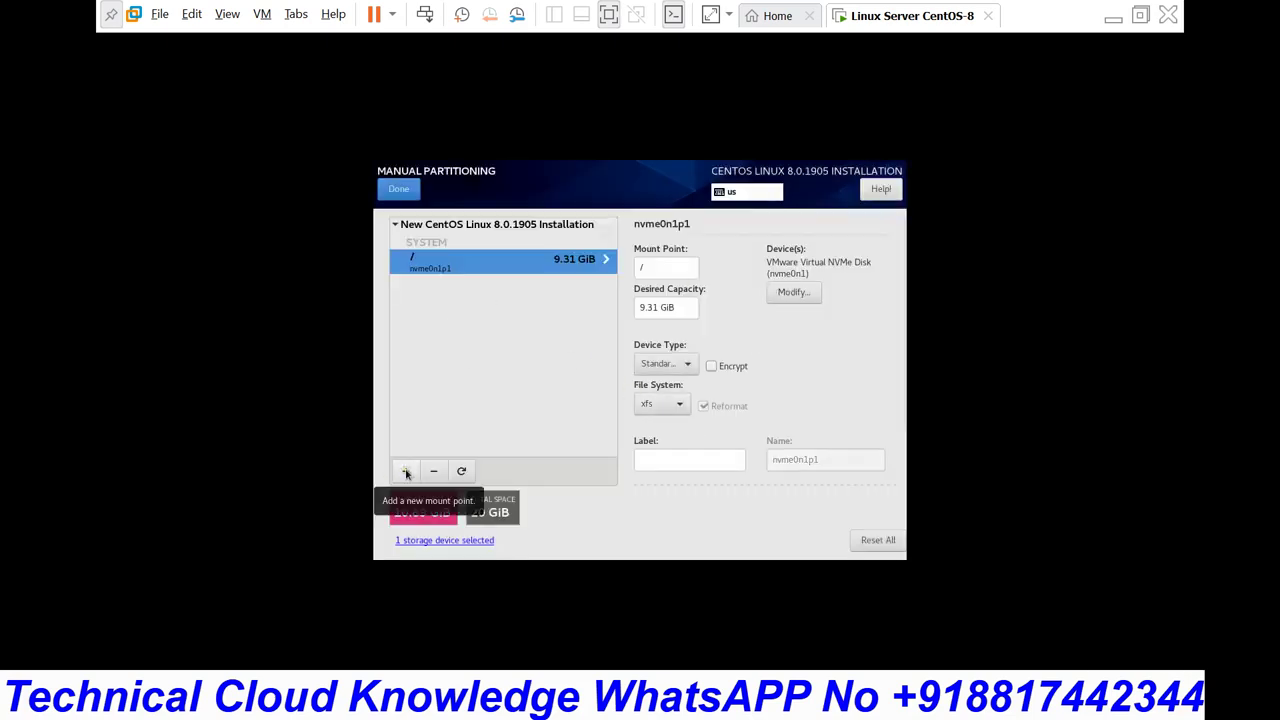
Add a swap mount point with a desired capacity of 2GB.
left_click(406, 471)
left_click(733, 356)
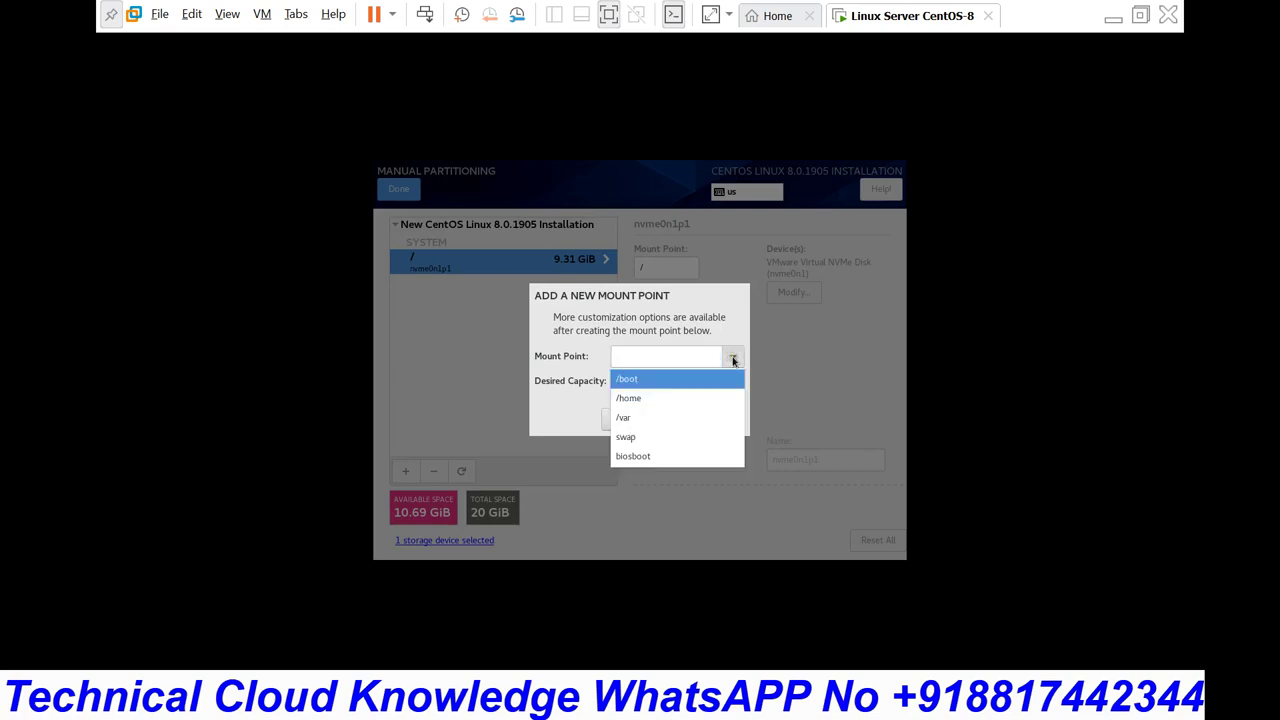
left_click(634, 440)
left_click(655, 380)
type("2GB")
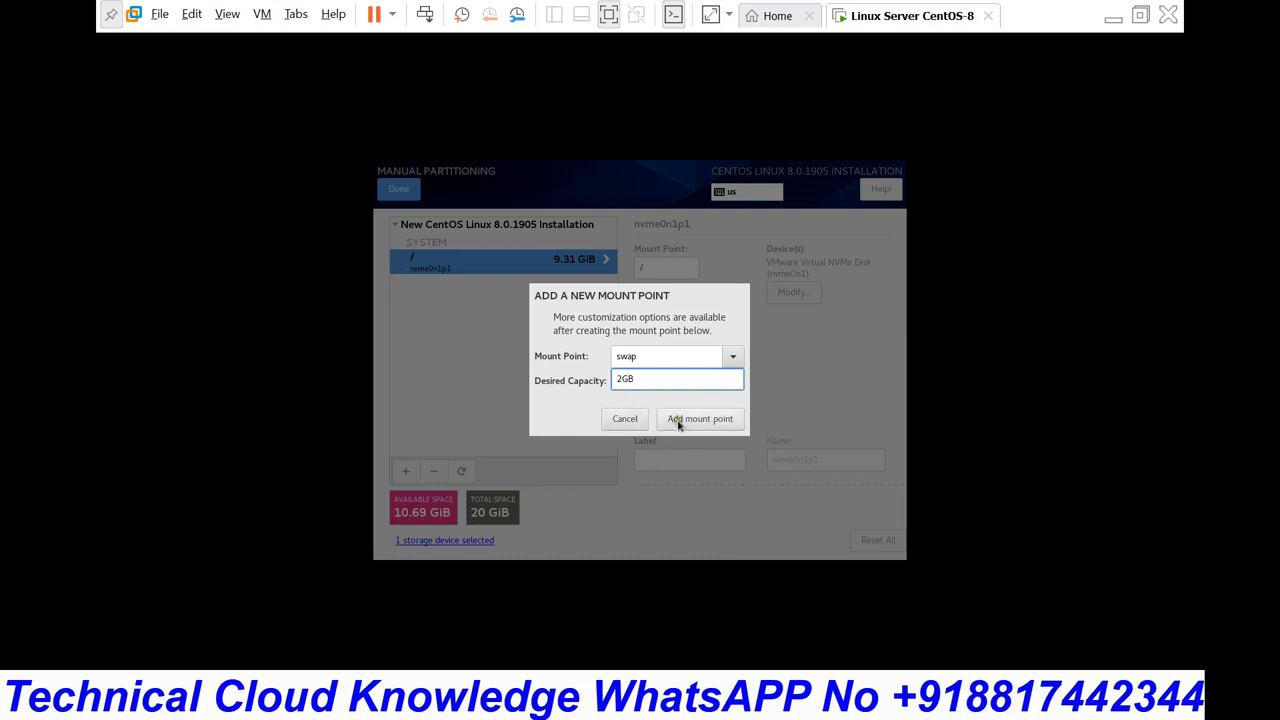
left_click(684, 420)
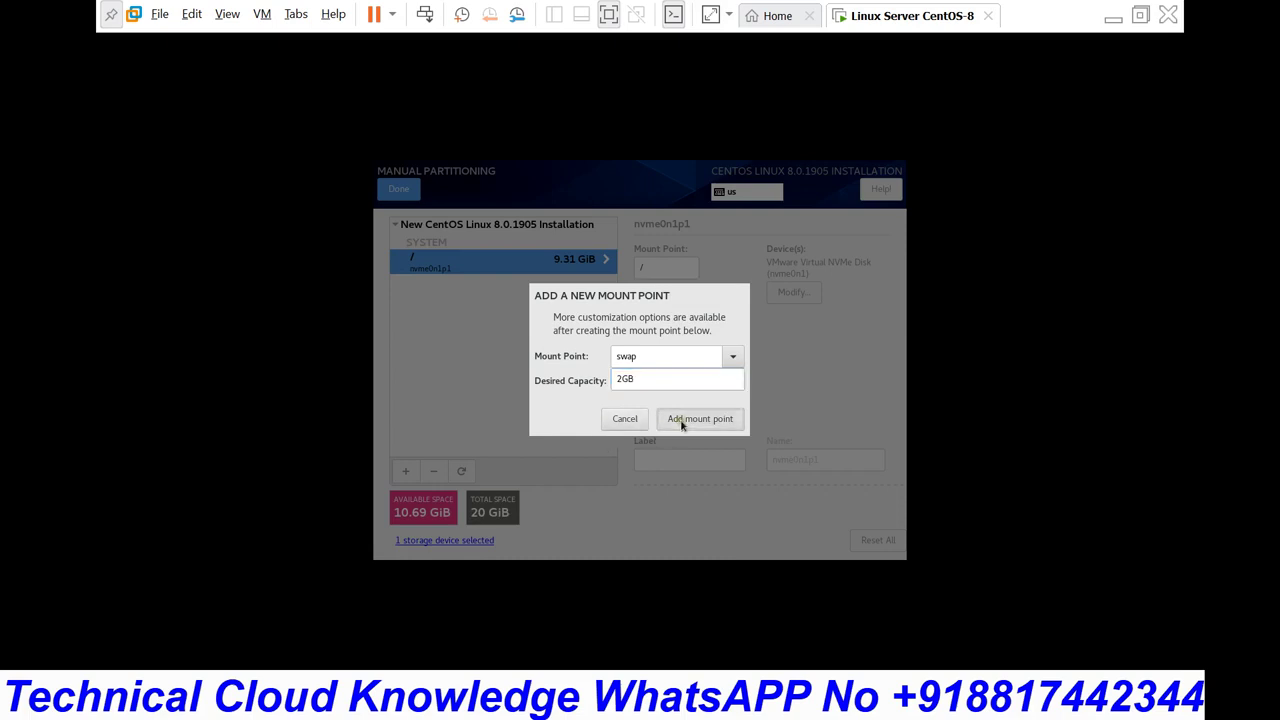
Add a /boot mount point with a desired capacity of 500 MB.
left_click(406, 472)
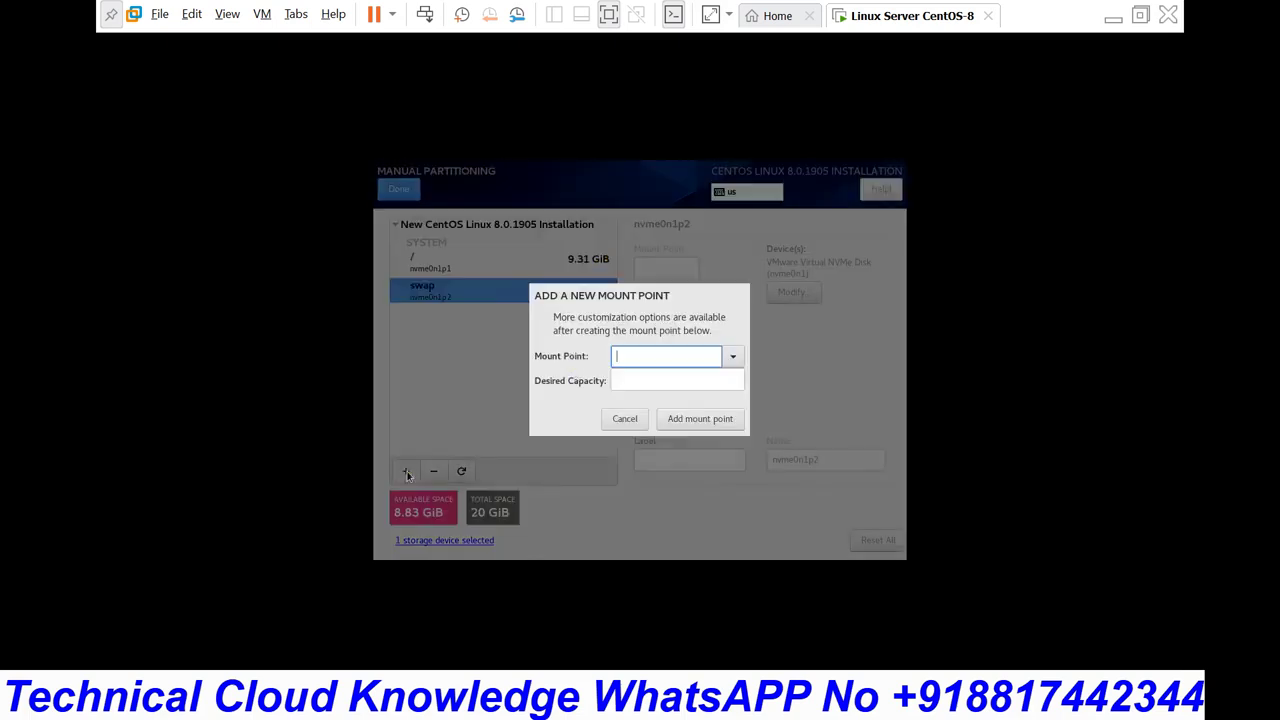
left_click(731, 356)
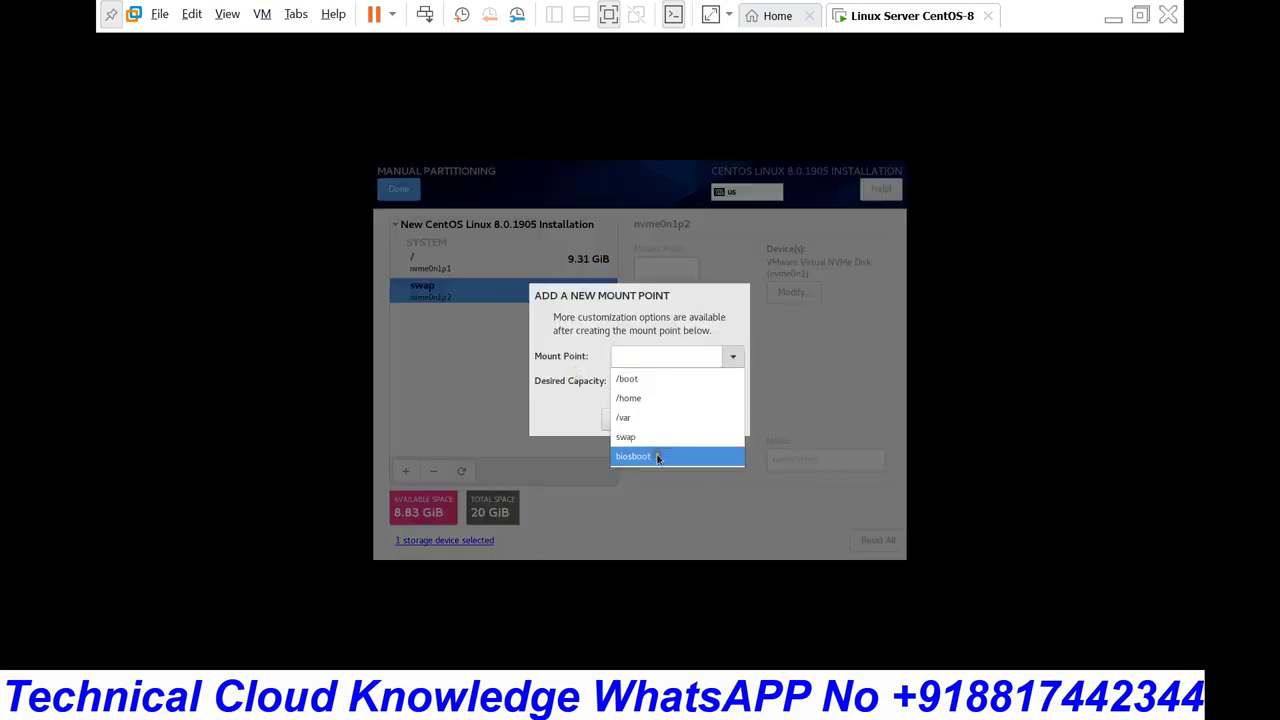
left_click(645, 378)
left_click(645, 379)
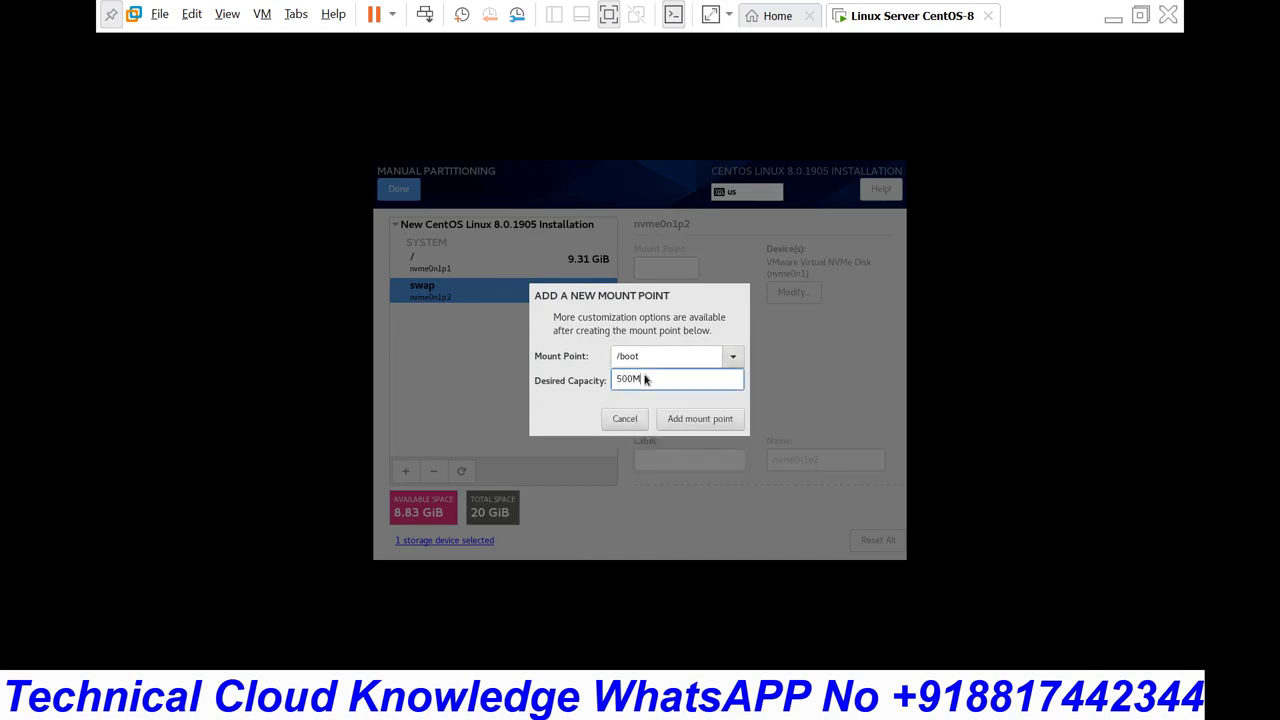
left_click(702, 420)
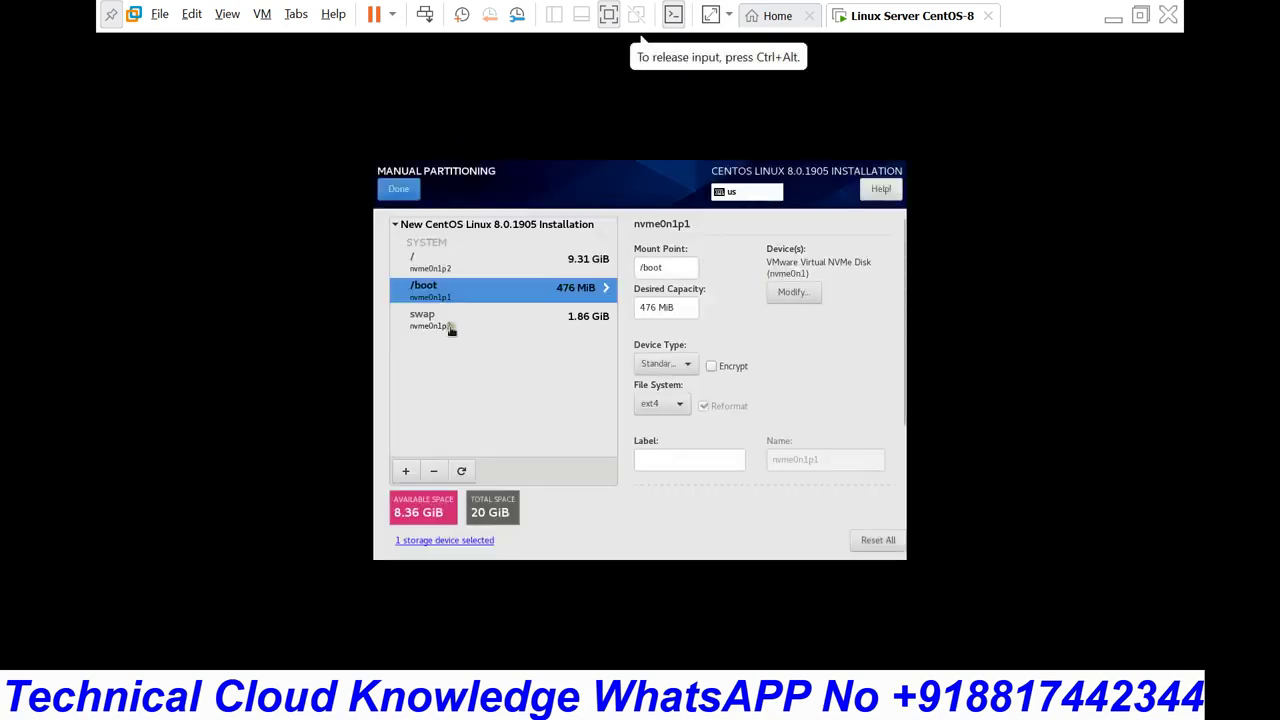
Remove the swap, /boot and / mount points from the new CentOS installation.
left_click(445, 320)
left_click(433, 470)
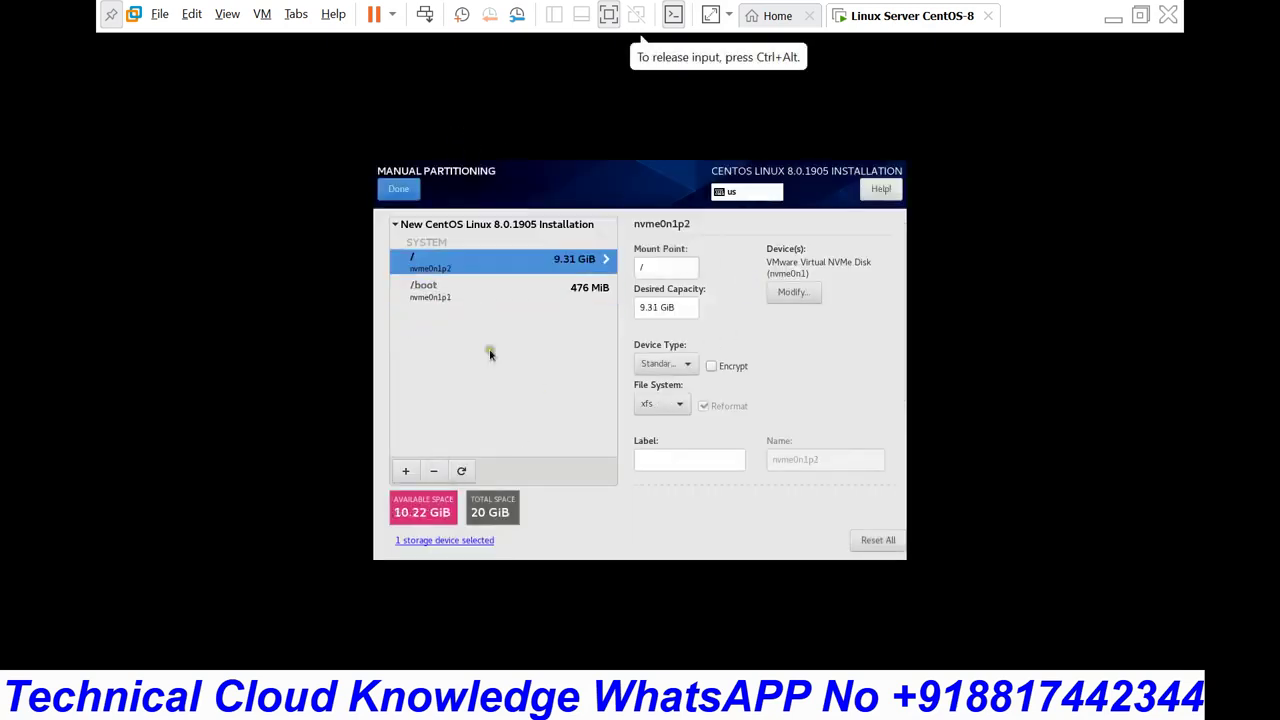
left_click(447, 287)
left_click(434, 470)
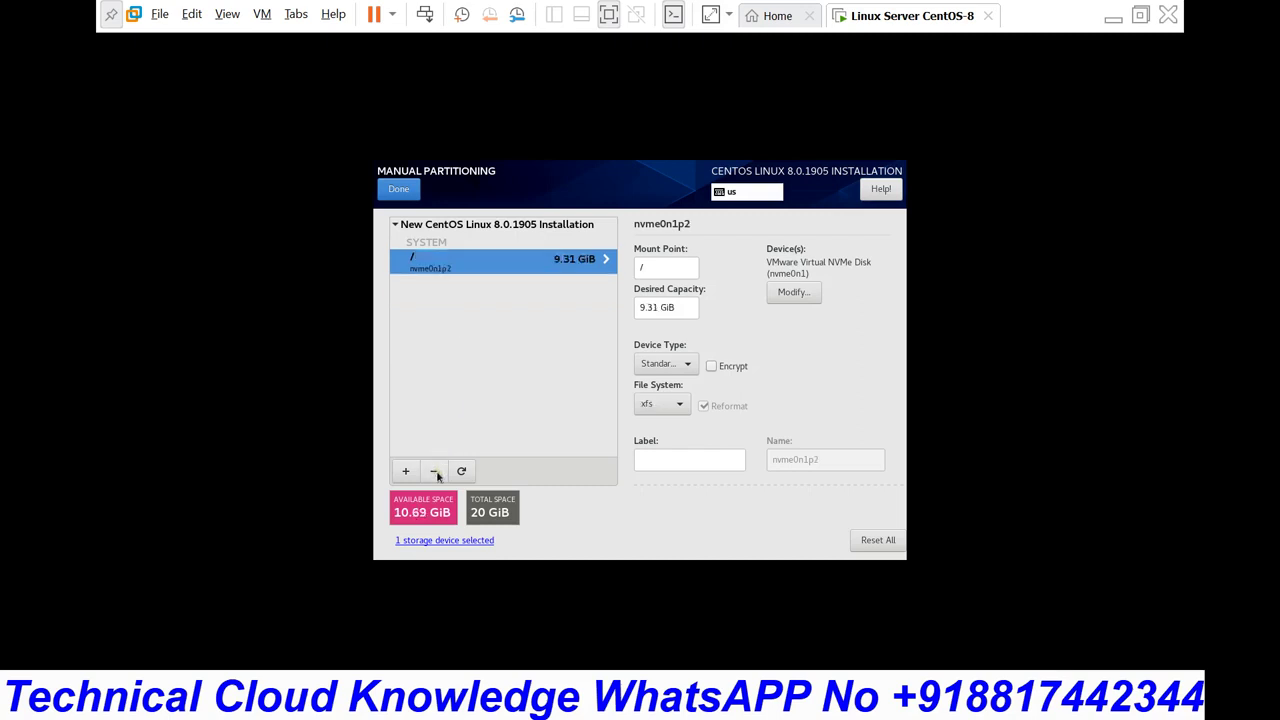
left_click(434, 470)
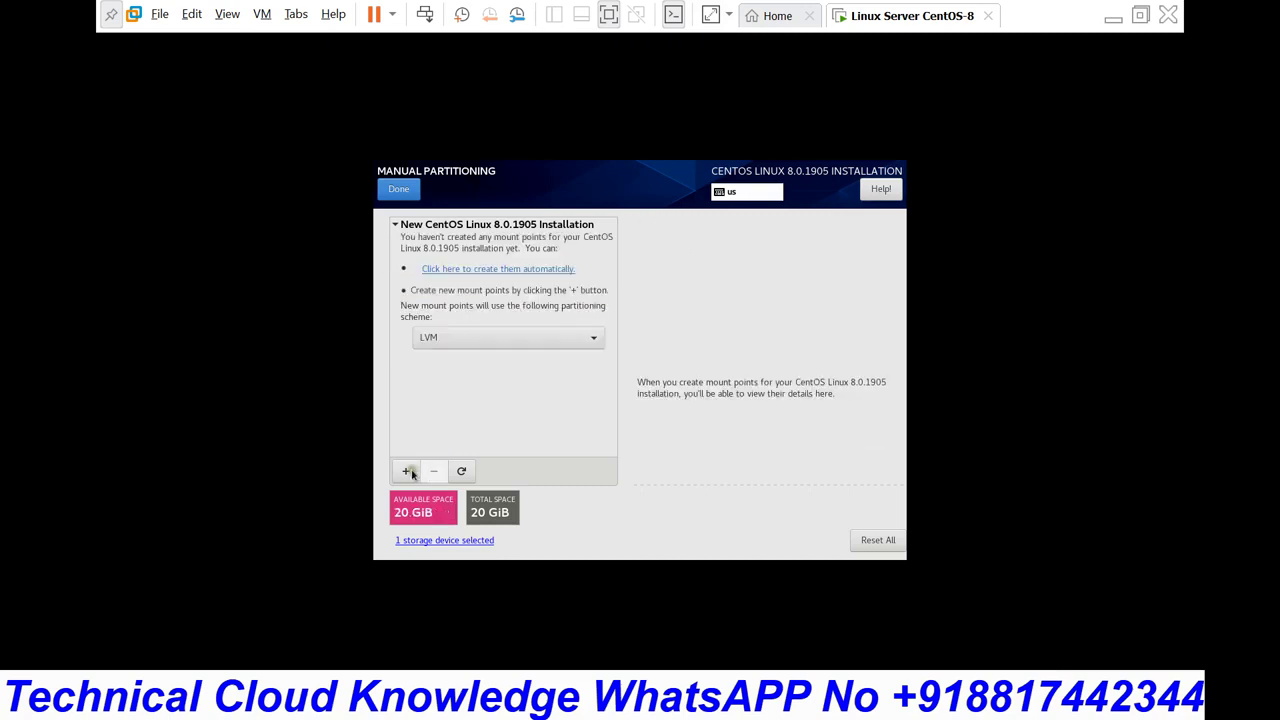
Choose the Standard Partition scheme and add a single / mount point with a desired capacity of 20GB.
left_click(490, 340)
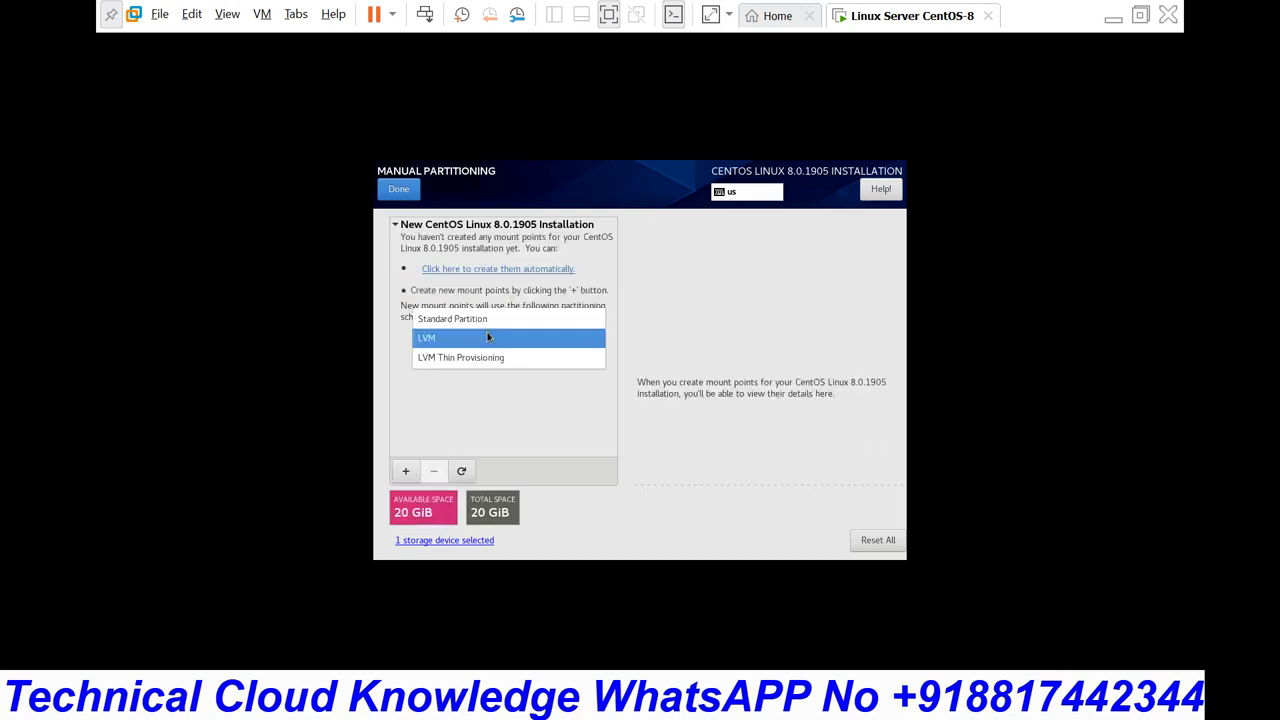
left_click(476, 322)
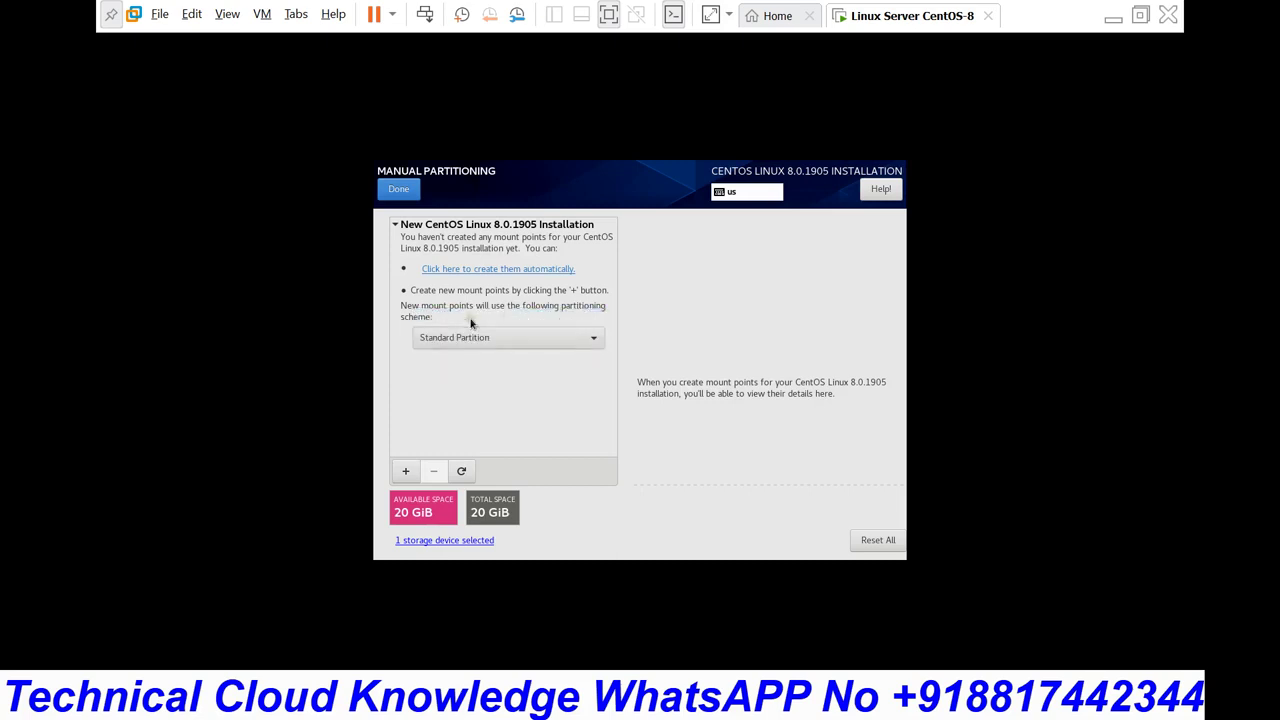
left_click(403, 474)
left_click(733, 356)
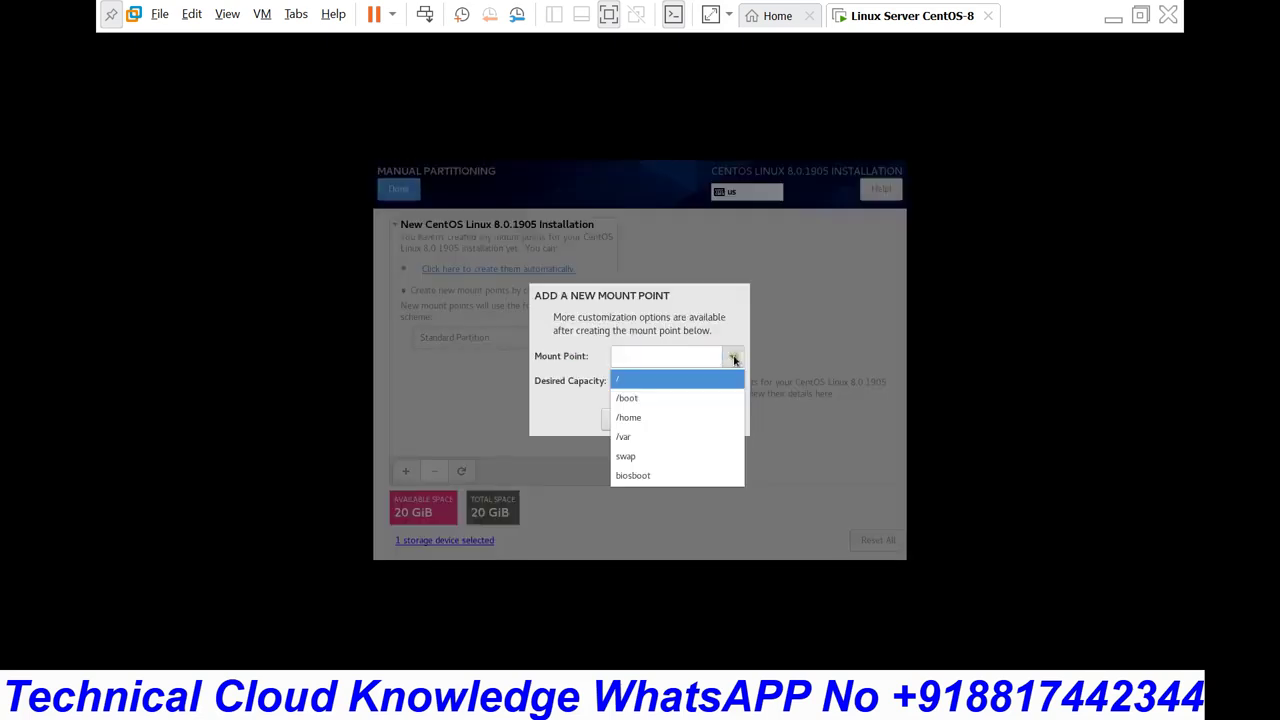
left_click(660, 388)
left_click(648, 381)
type("20G")
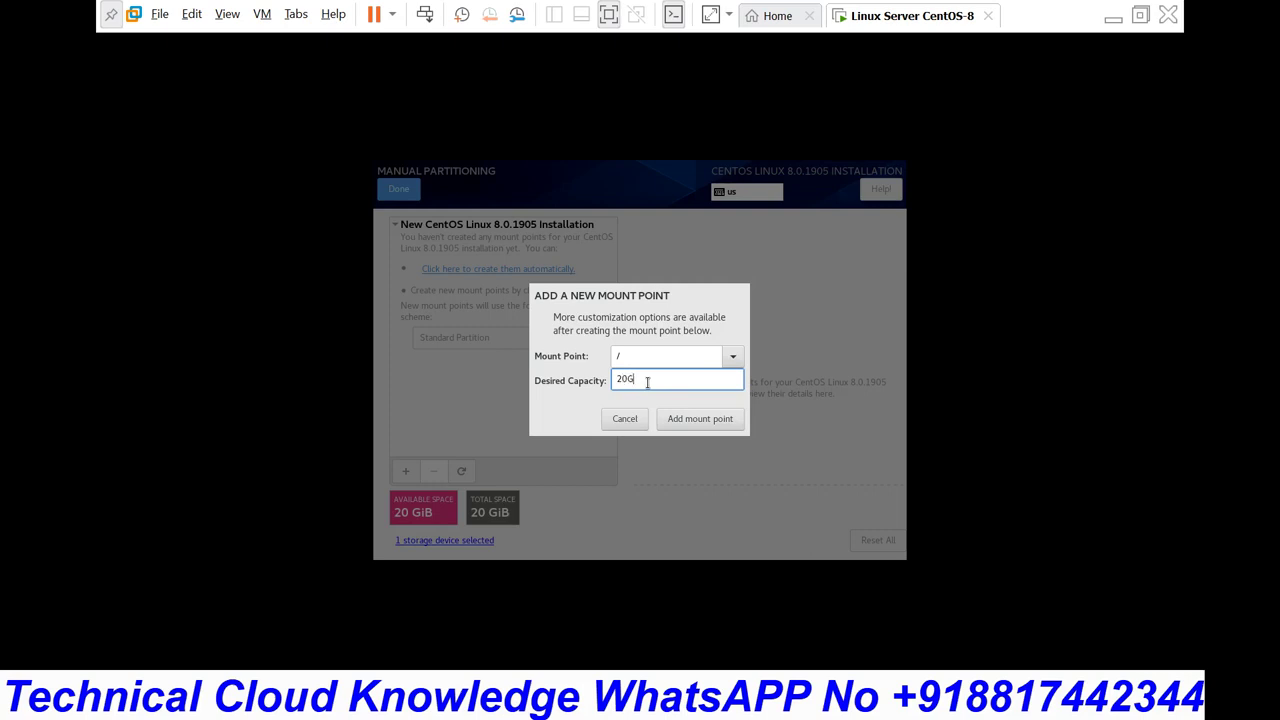
type("B")
left_click(690, 418)
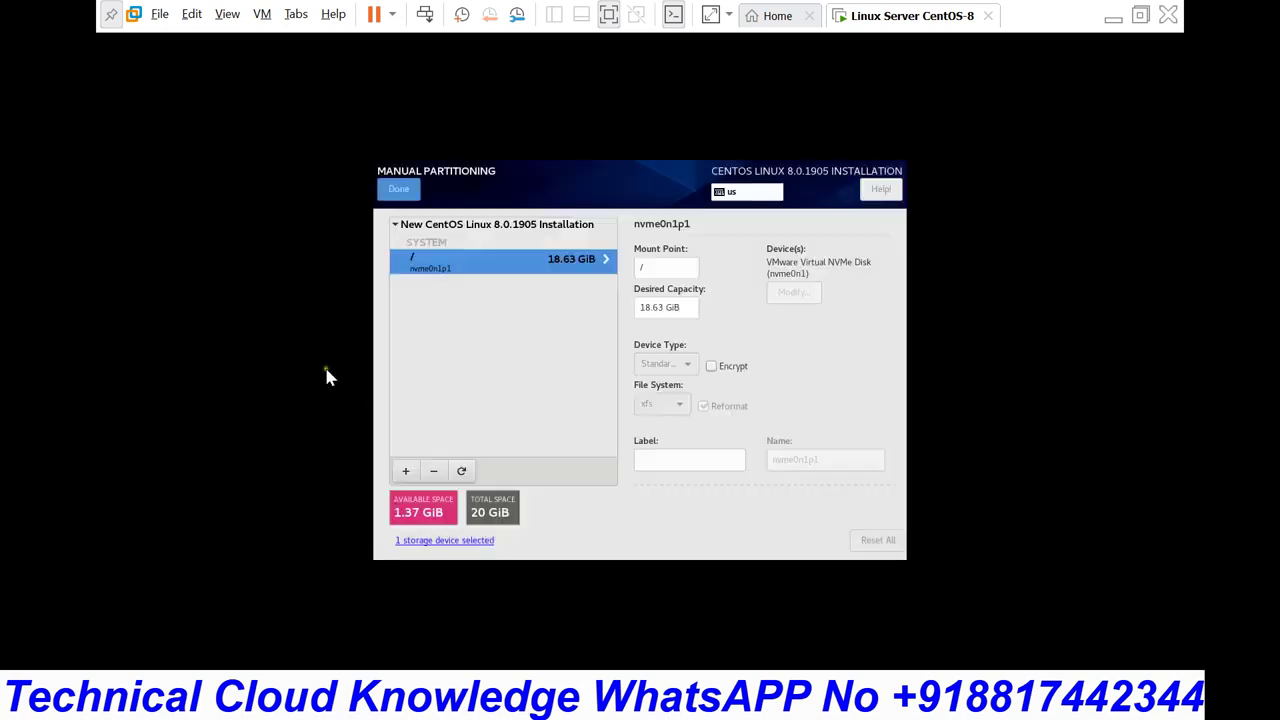
Finish manual partitioning despite the storage warning and accept the summary of changes.
left_click(407, 193)
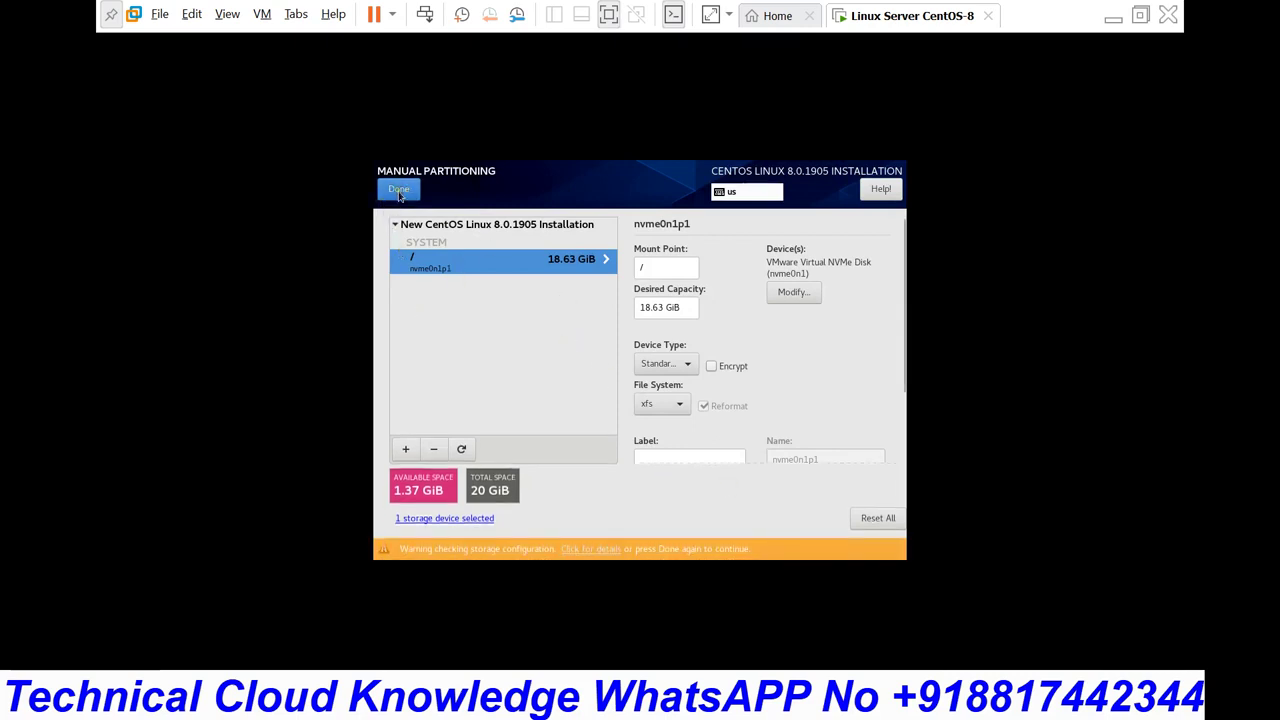
left_click(399, 191)
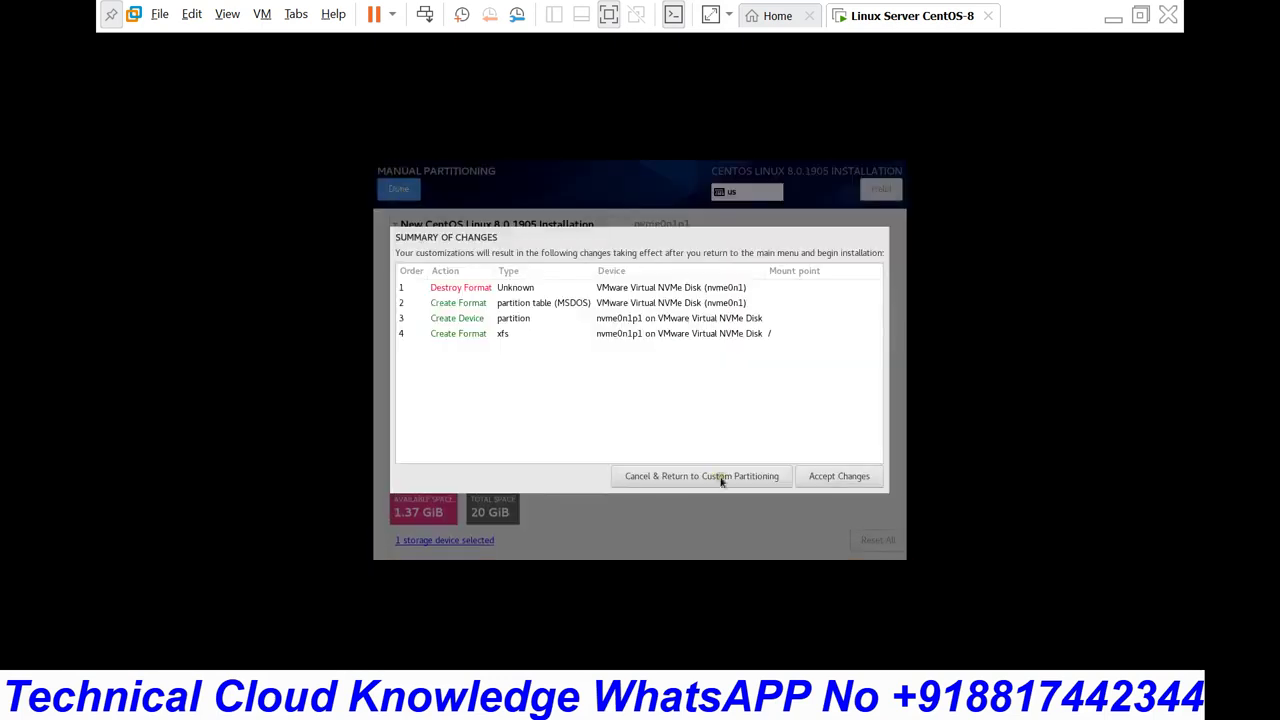
left_click(839, 478)
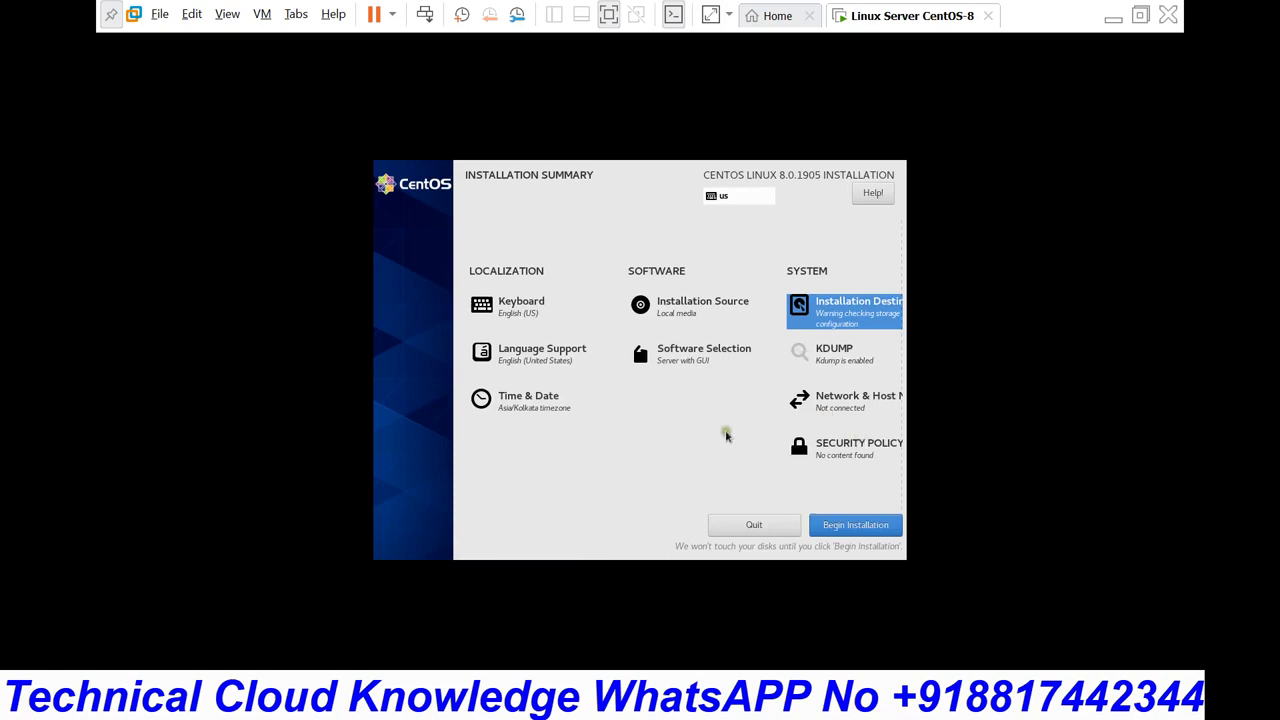
Try disabling kdump in the KDUMP settings, enable it again and return to the installation summary.
left_click(842, 362)
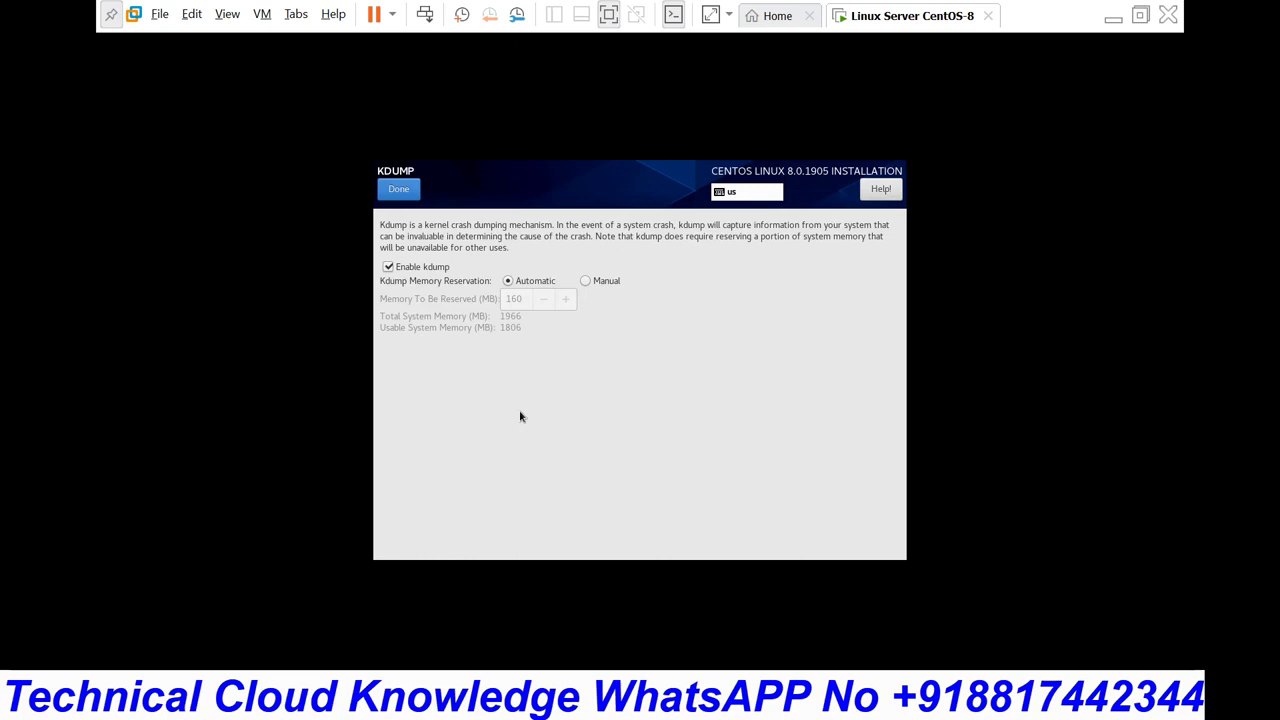
left_click(388, 267)
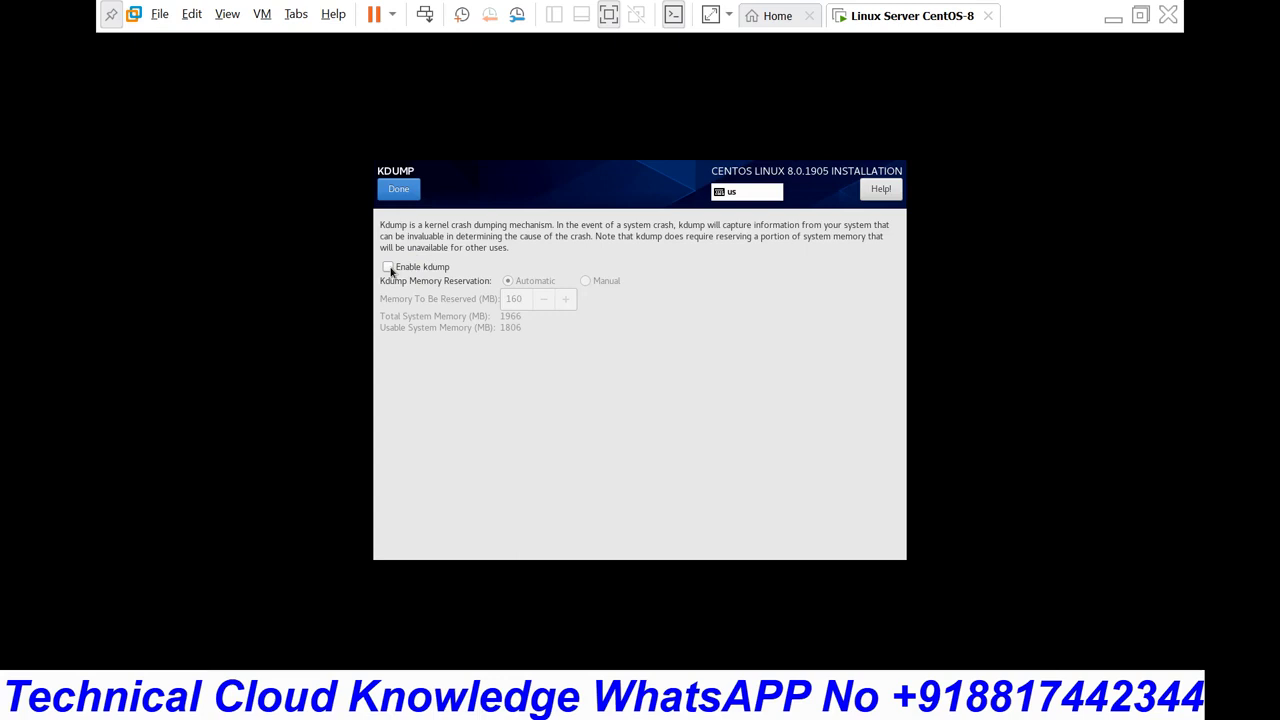
left_click(390, 270)
left_click(398, 189)
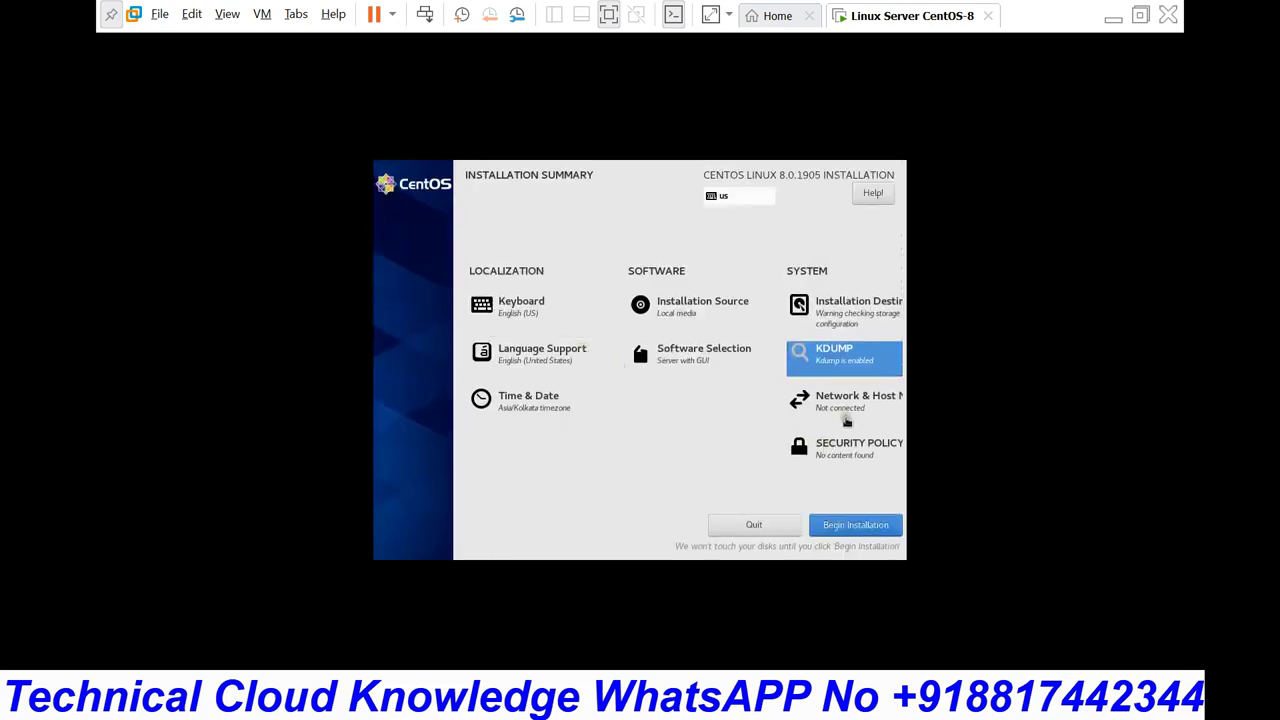
Turn on the ens160 Ethernet connection and view its IPv4 settings without changing them.
left_click(845, 410)
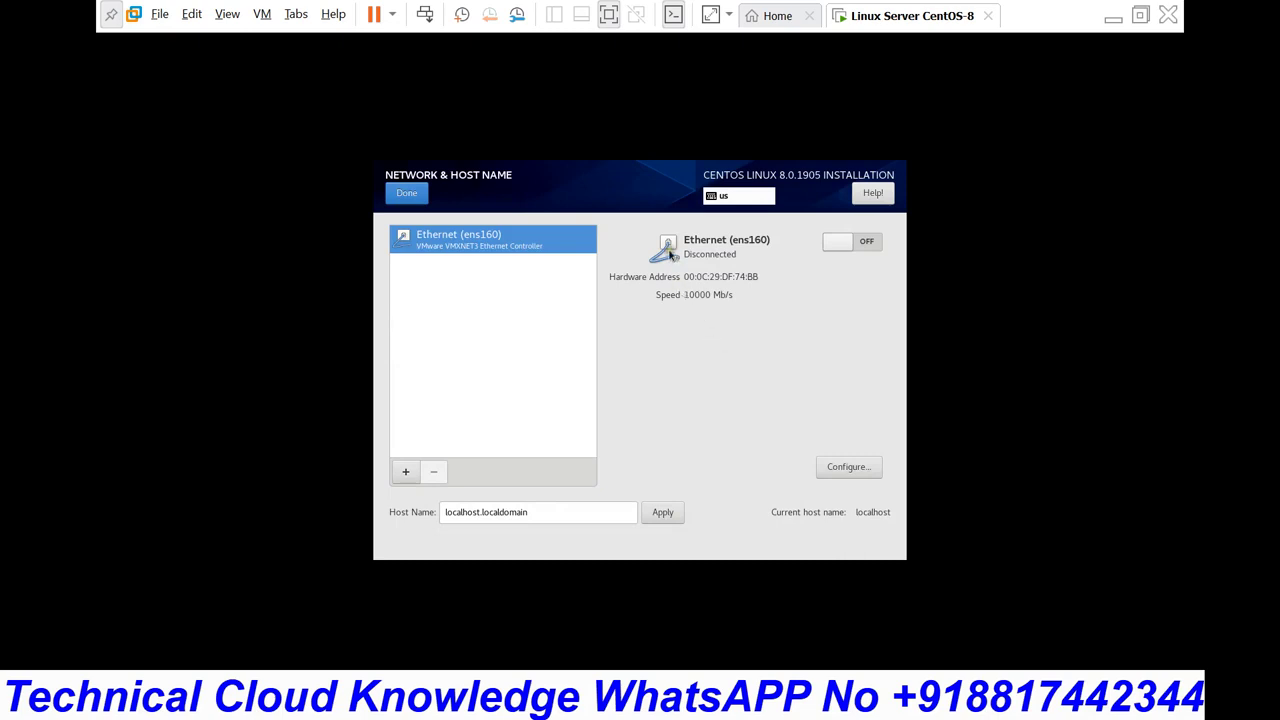
left_click(869, 242)
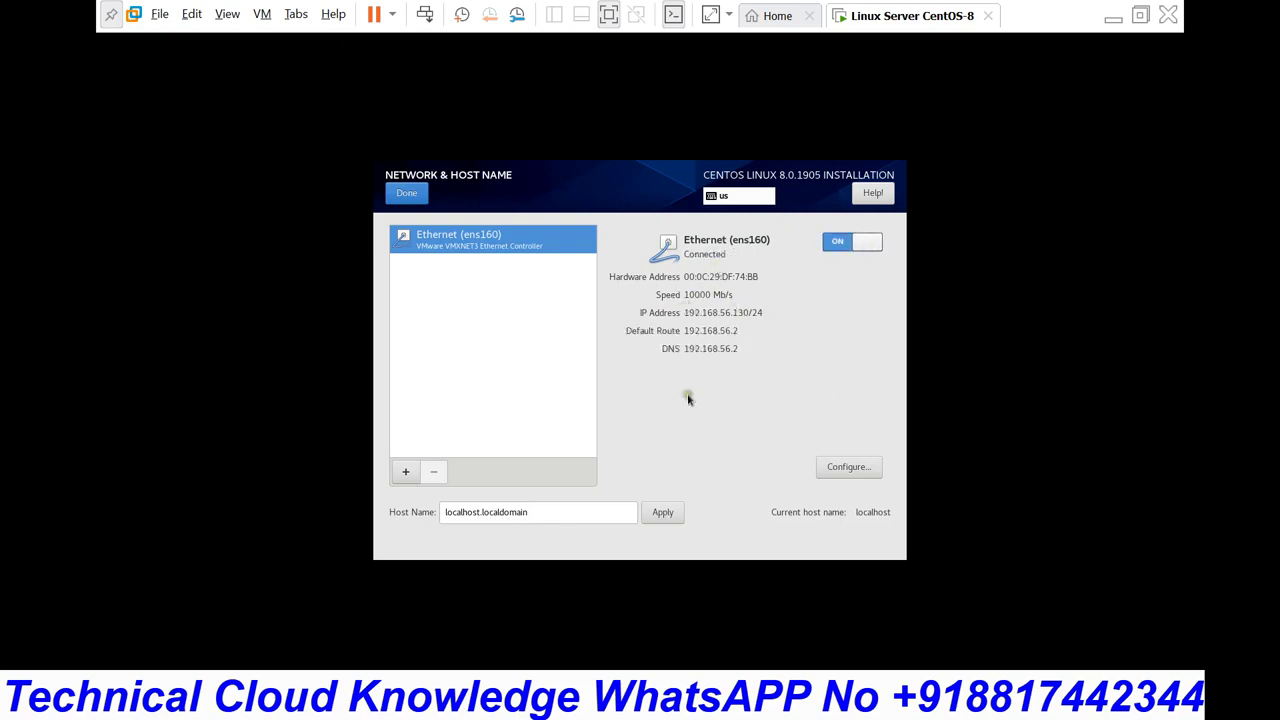
left_click(860, 468)
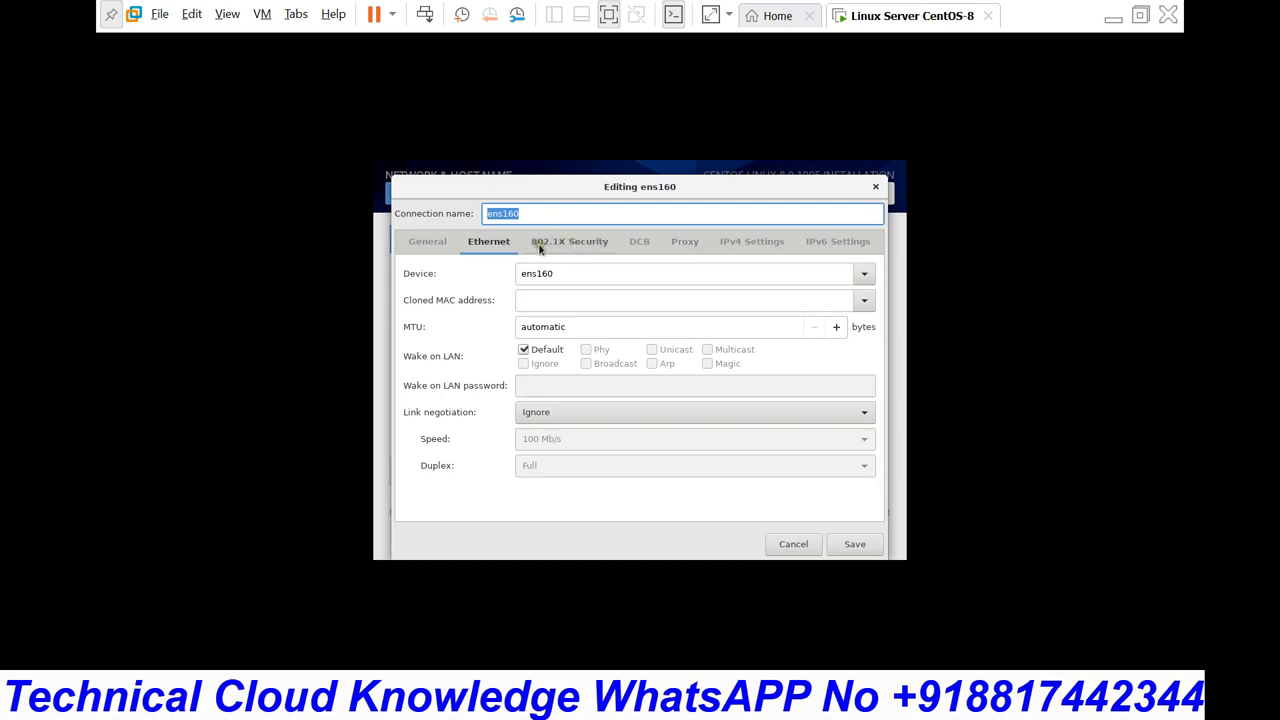
left_click(765, 242)
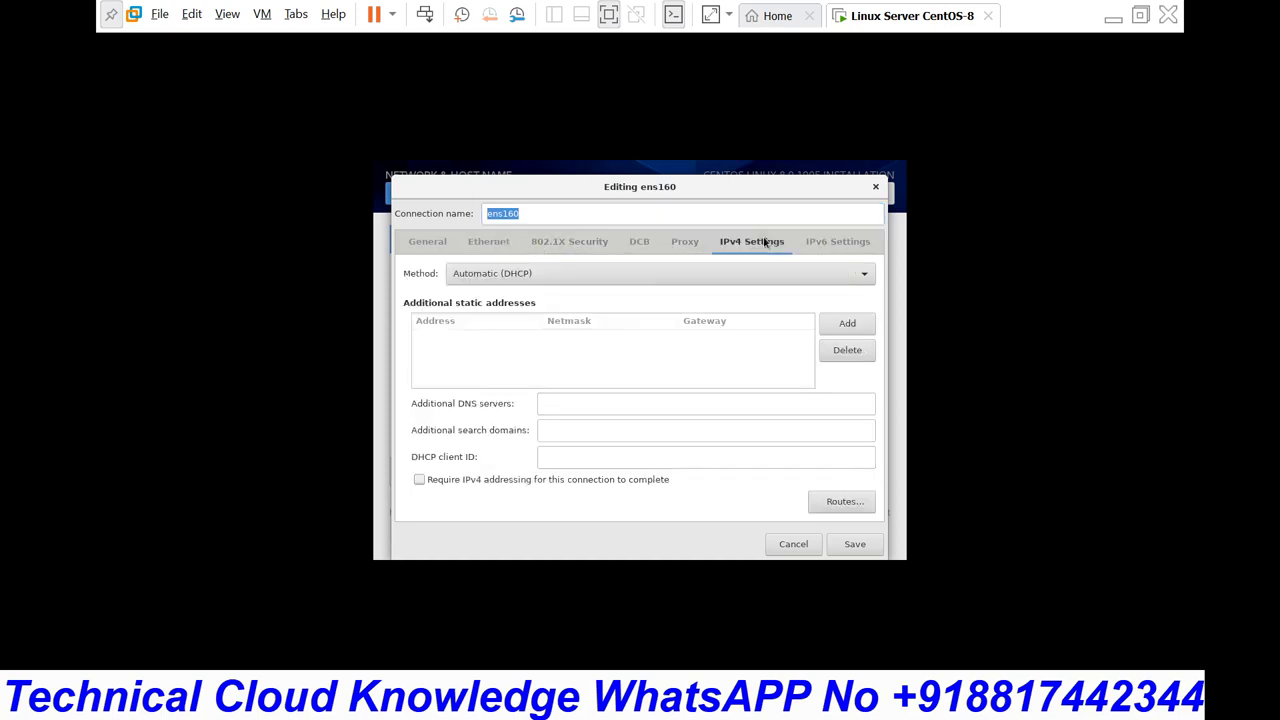
left_click(875, 189)
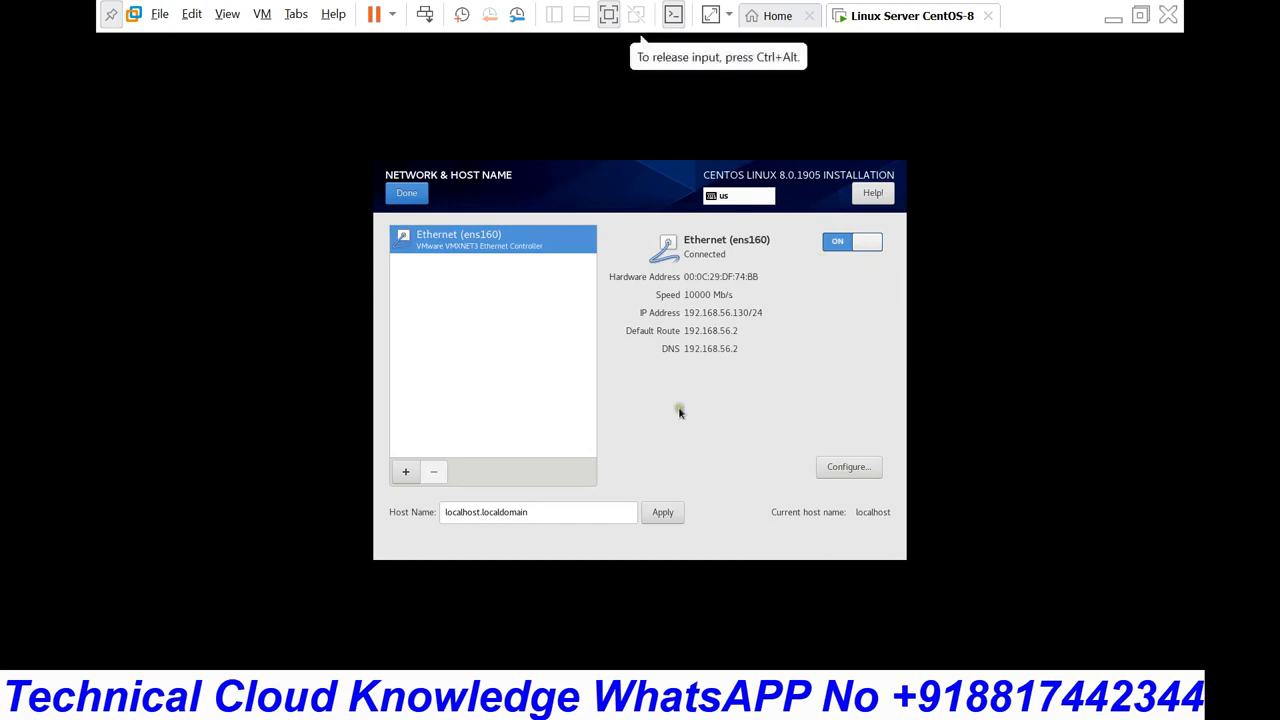
left_click(553, 511)
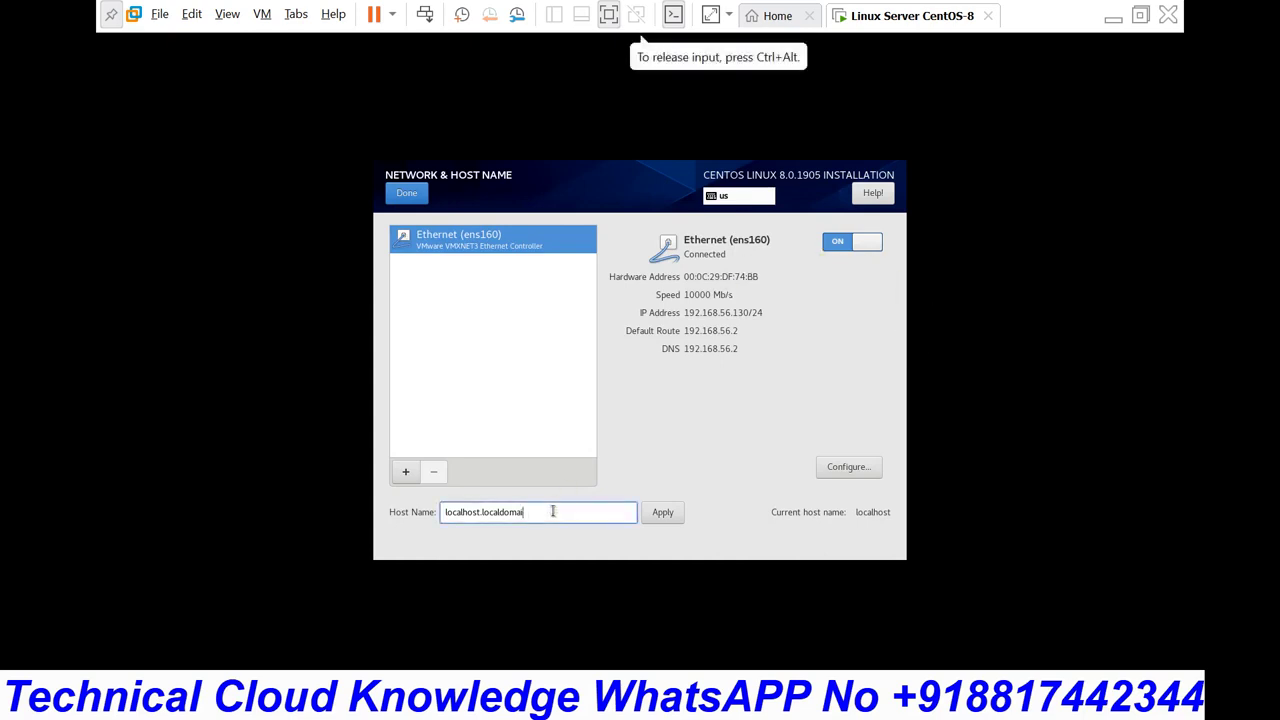
key("BackSpace")
key("BackSpace")
key("BackSpace")
key("BackSpace")
key("BackSpace")
key("BackSpace")
key("BackSpace")
key("BackSpace")
key("BackSpace")
key("BackSpace")
key("BackSpace")
key("BackSpace")
key("BackSpace")
key("BackSpace")
key("BackSpace")
key("BackSpace")
key("BackSpace")
key("BackSpace")
key("BackSpace")
key("BackSpace")
type("tew")
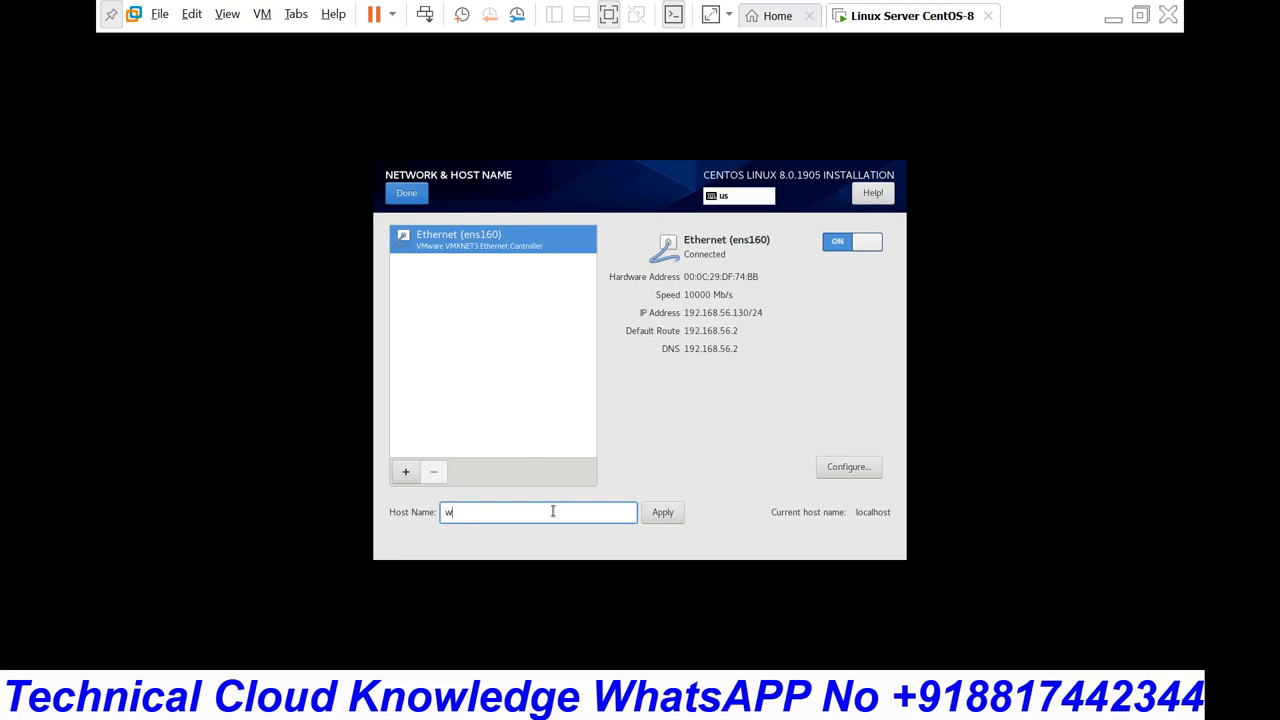
type("ww.technicalcloudknowledge.com")
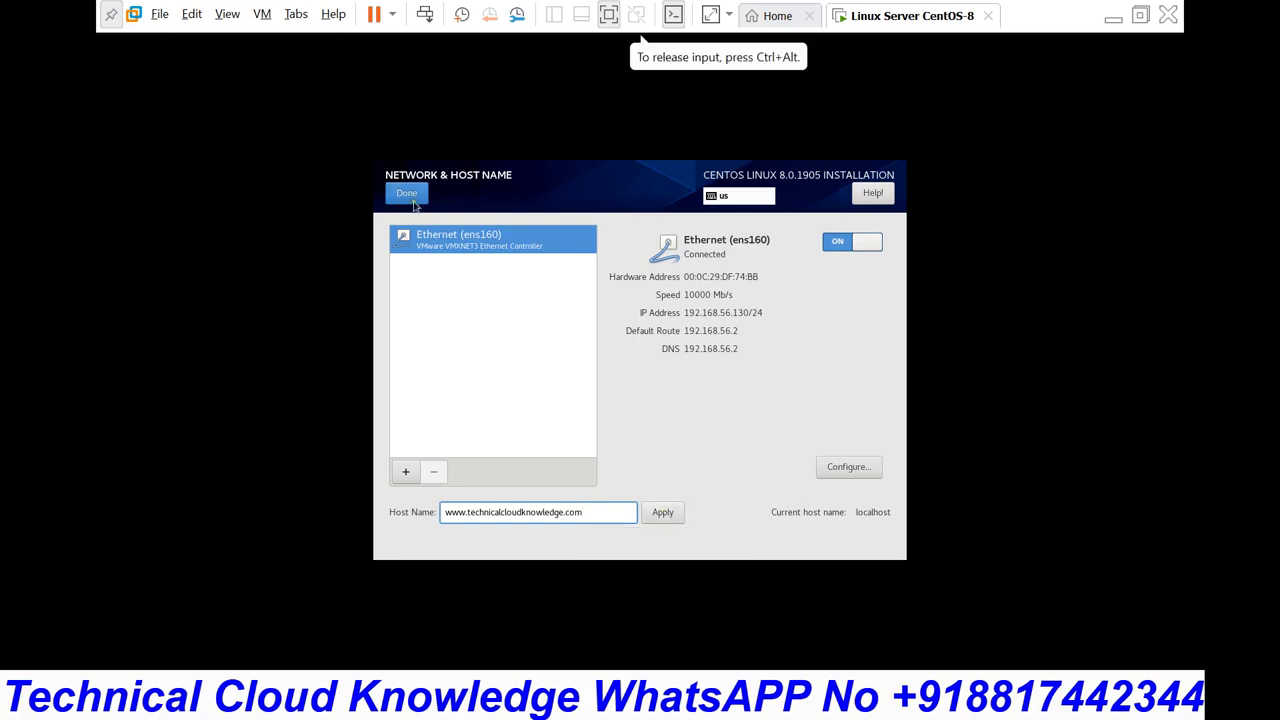
left_click(658, 513)
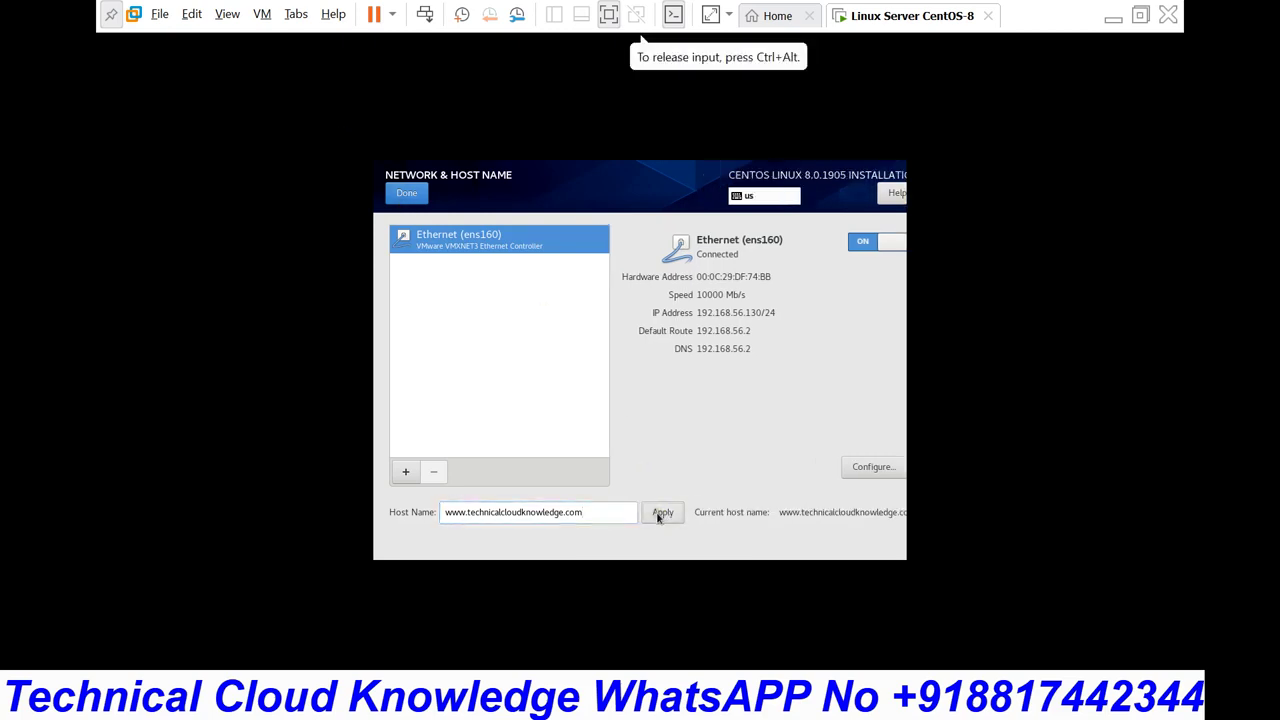
Return to the installation summary, begin the installation and open the root password settings.
left_click(406, 196)
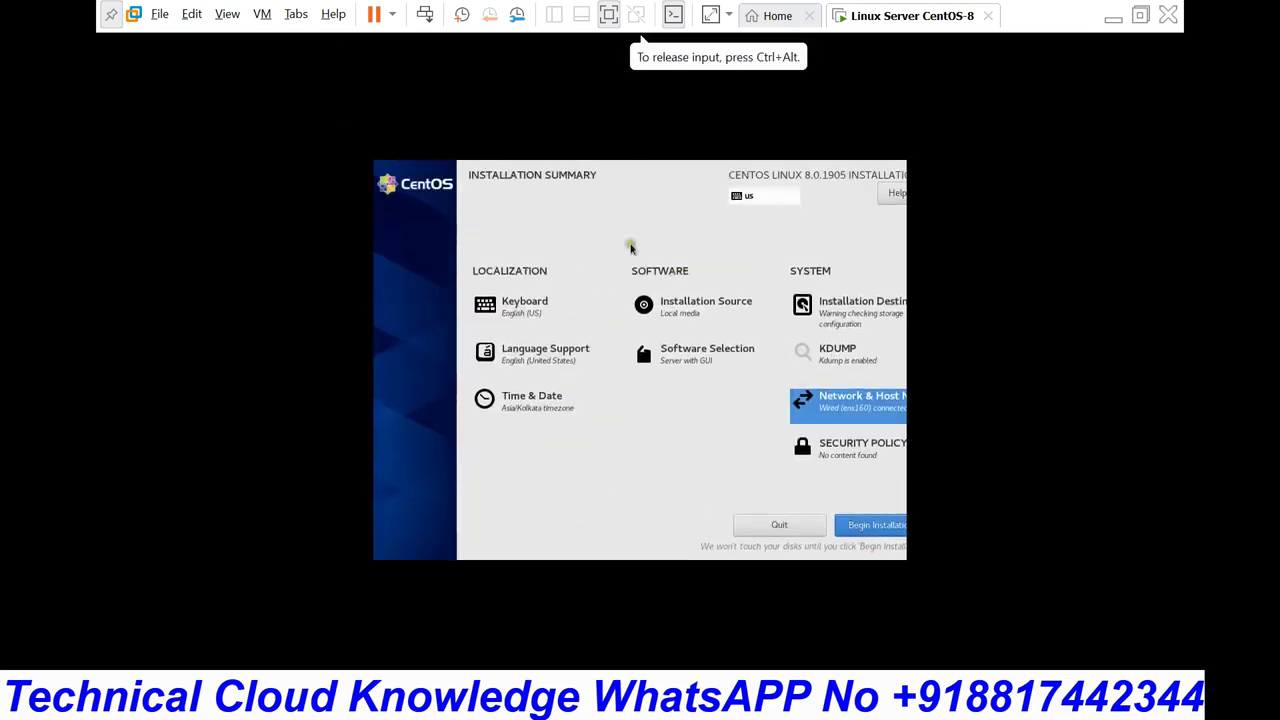
left_click(878, 526)
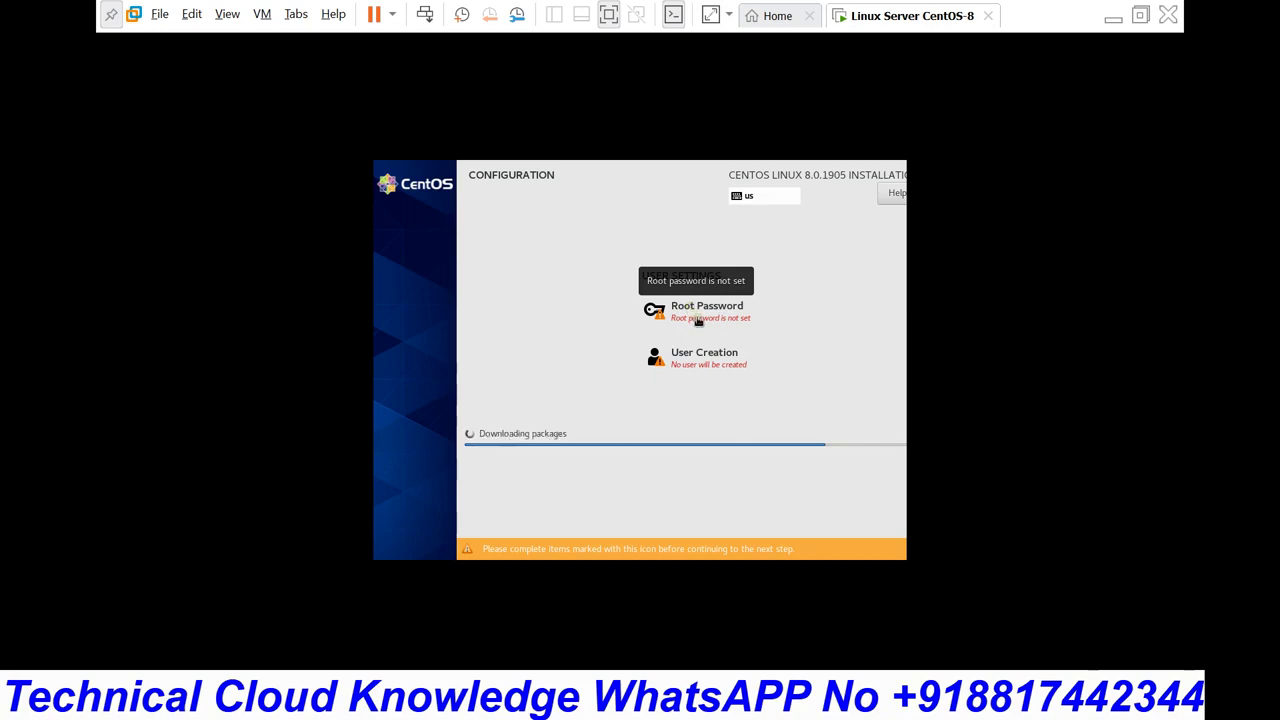
left_click(698, 318)
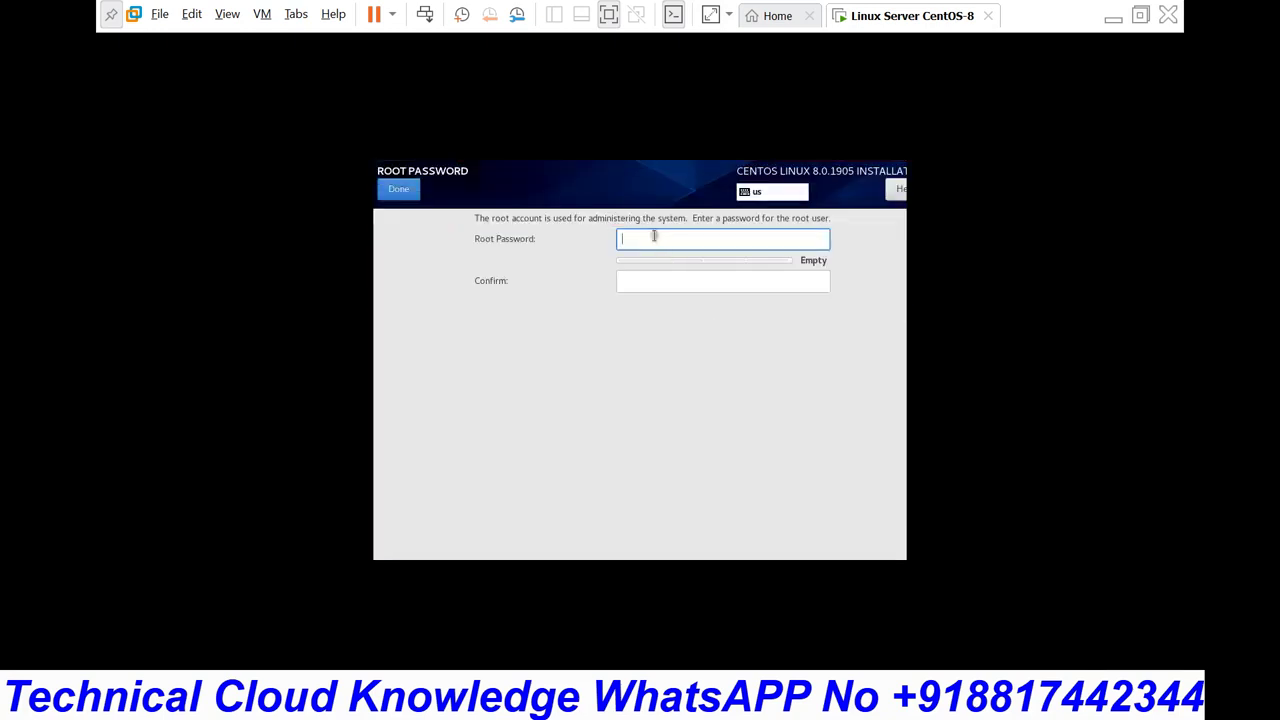
Enter a password for the root account and repeat it in the confirmation field.
type("*****")
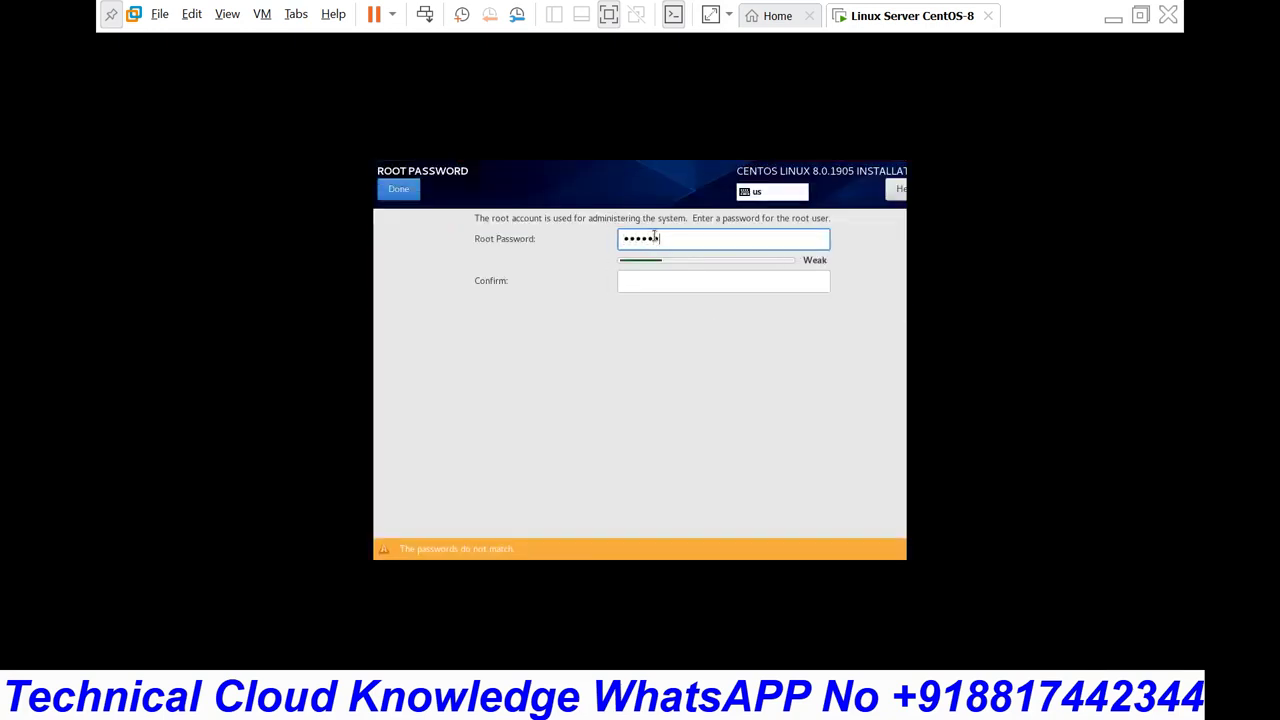
key("BackSpace")
key("BackSpace")
key("BackSpace")
key("BackSpace")
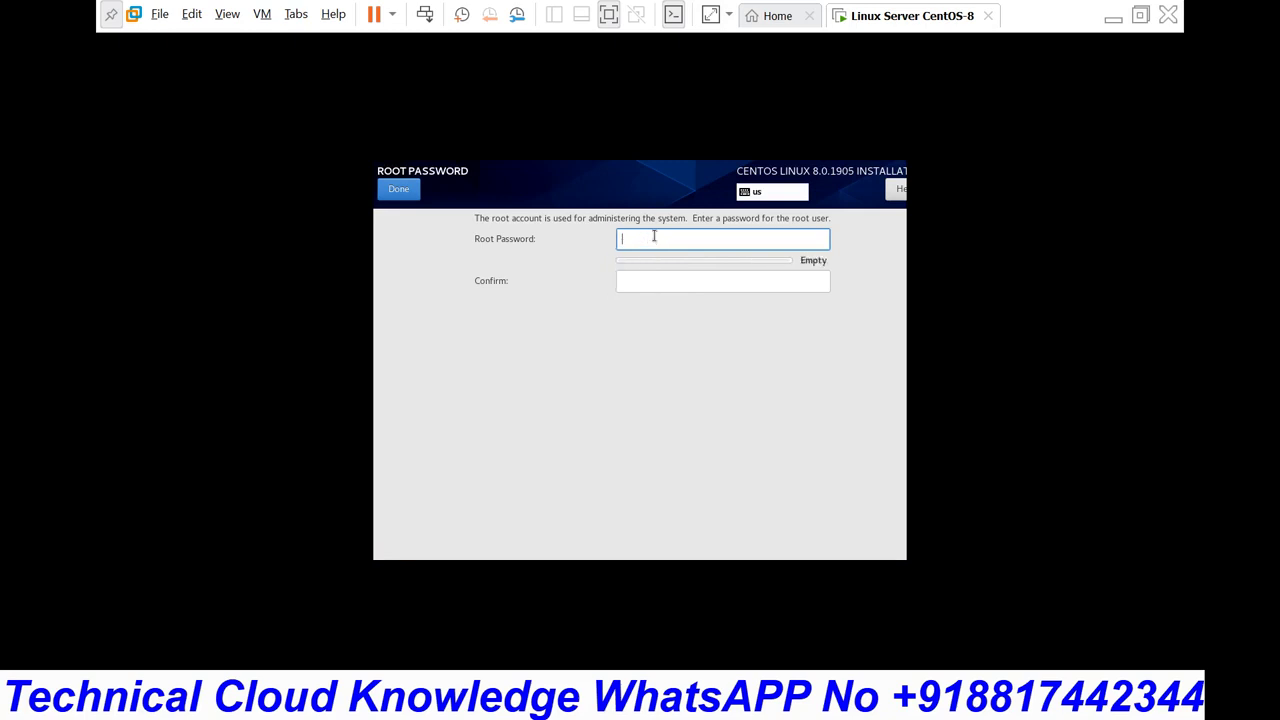
type("******")
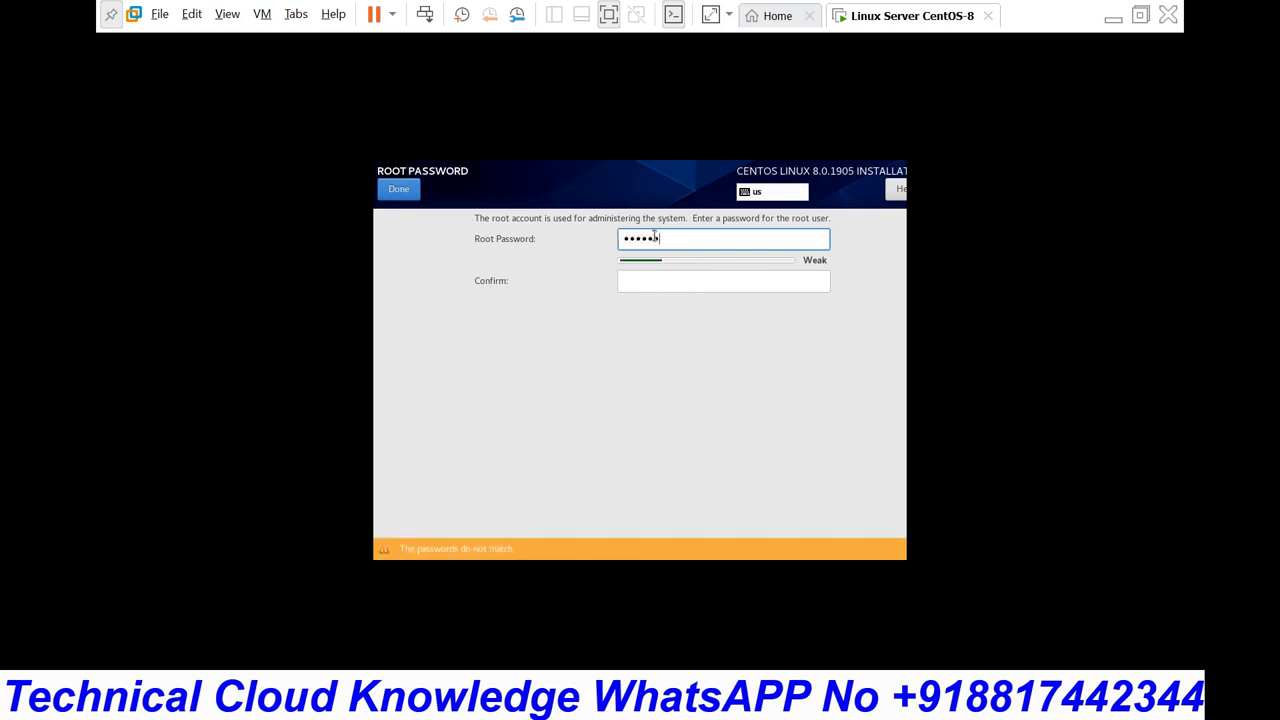
type("***")
key("Tab")
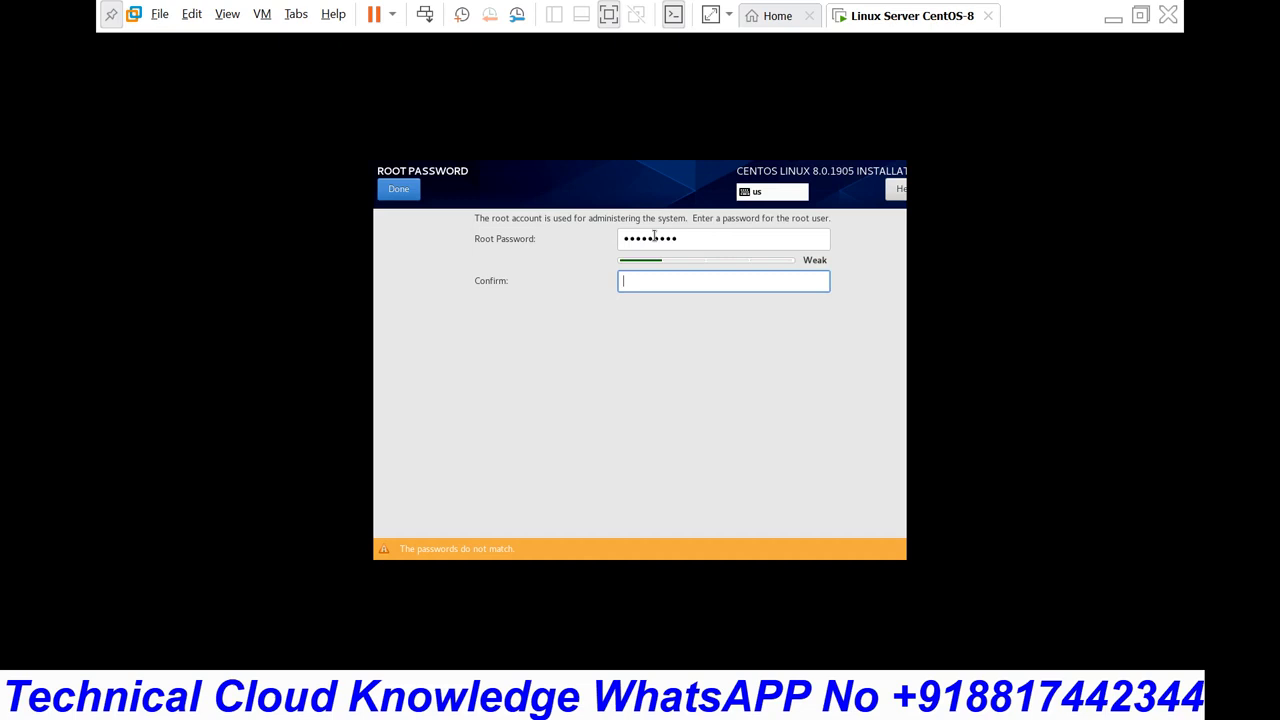
type("*********")
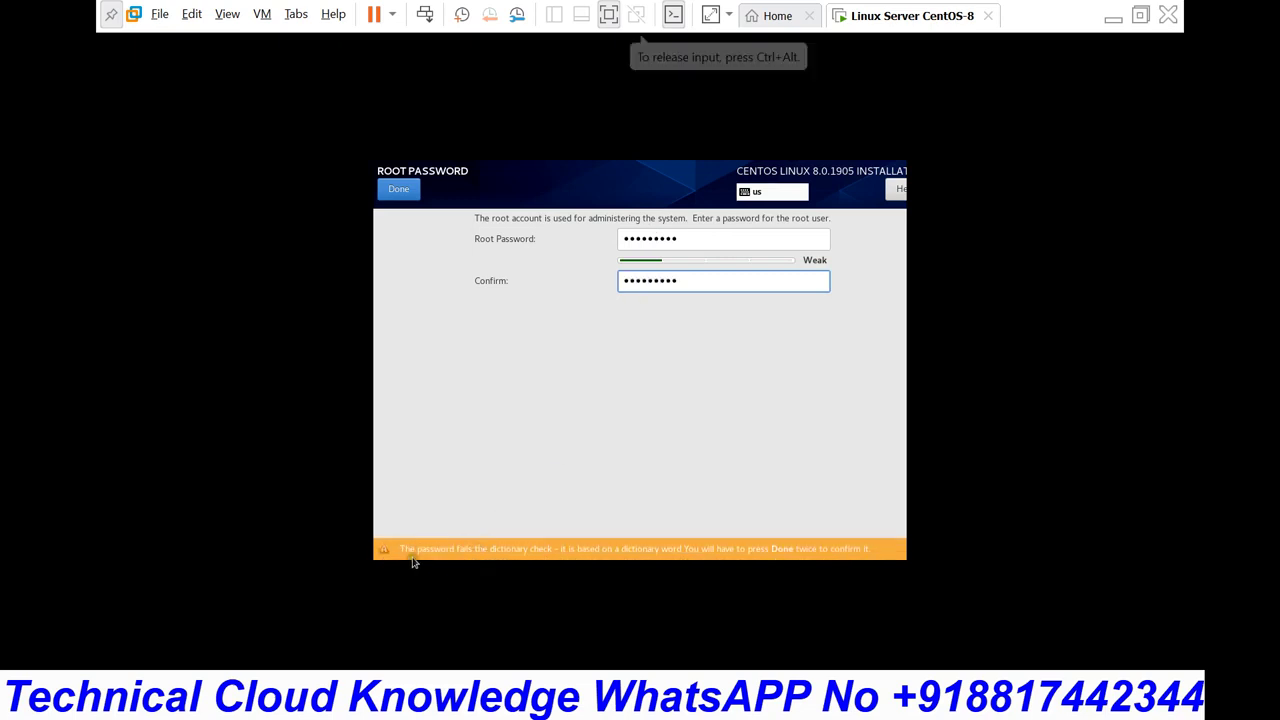
Clear the Root Password field and enter a longer root password.
left_click(688, 240)
key("BackSpace")
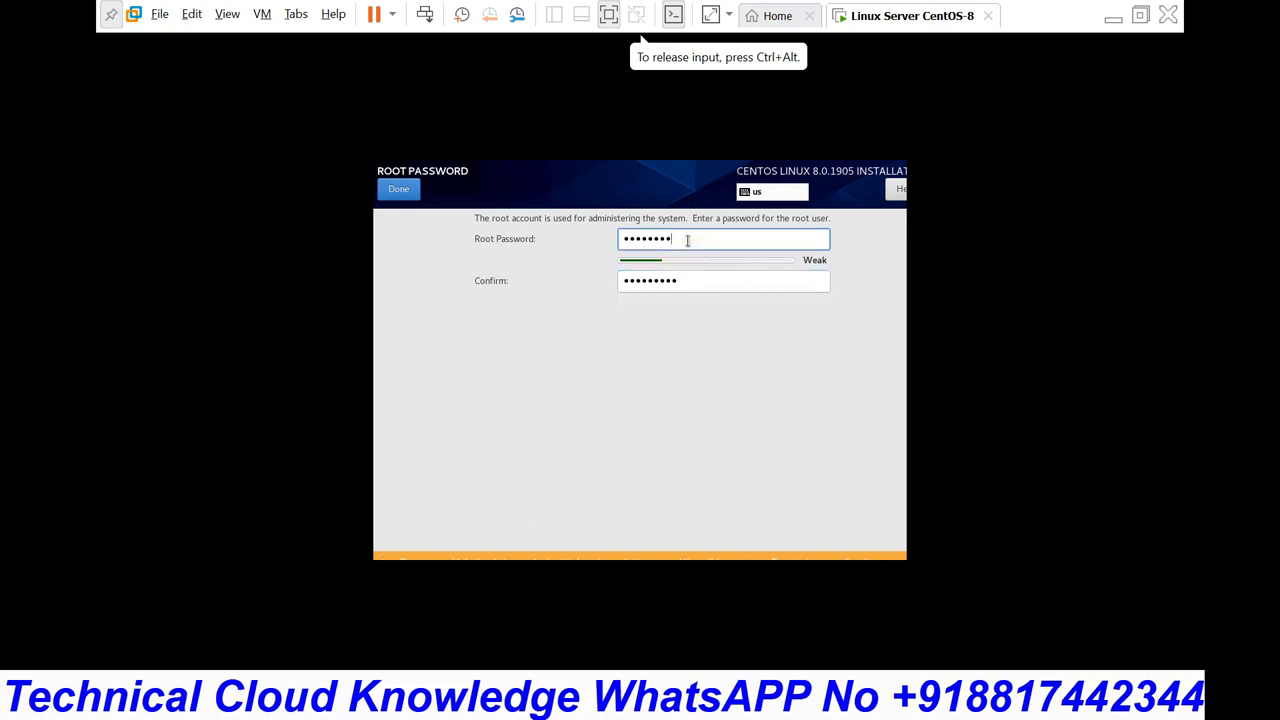
key("BackSpace")
key("BackSpace")
key("BackSpace")
key("BackSpace")
key("BackSpace")
key("BackSpace")
key("BackSpace")
key("BackSpace")
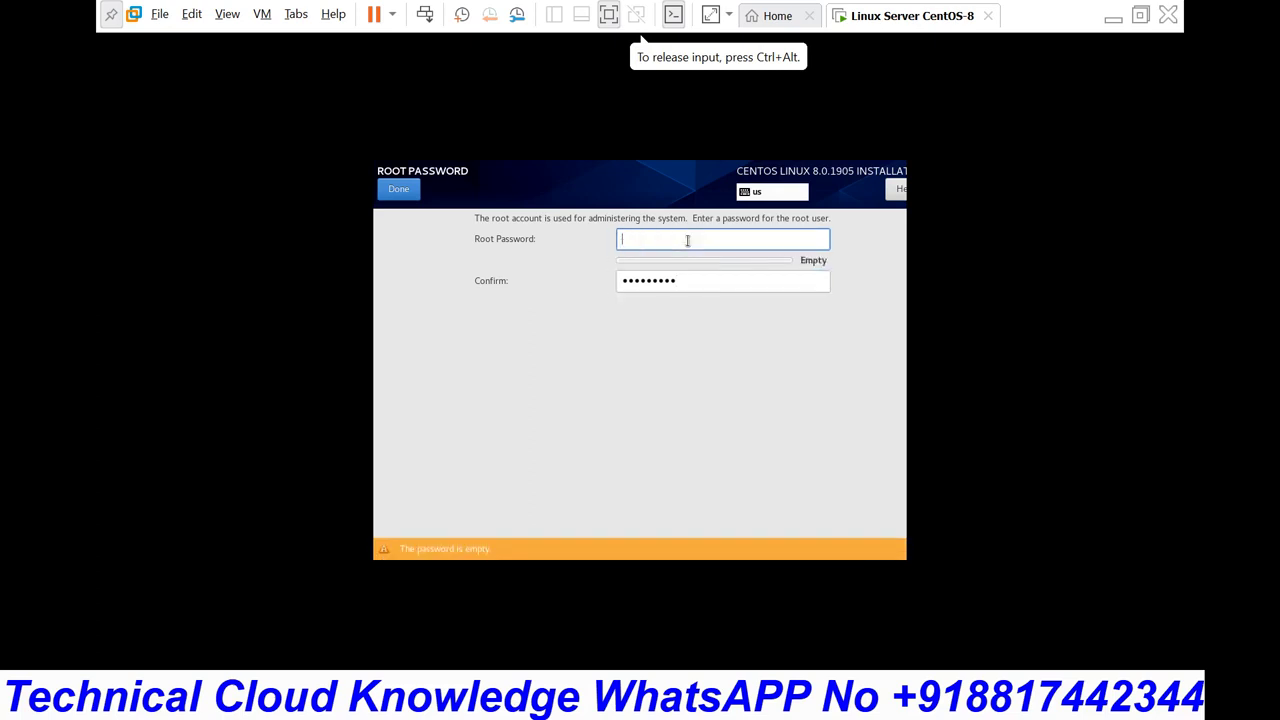
type("****")
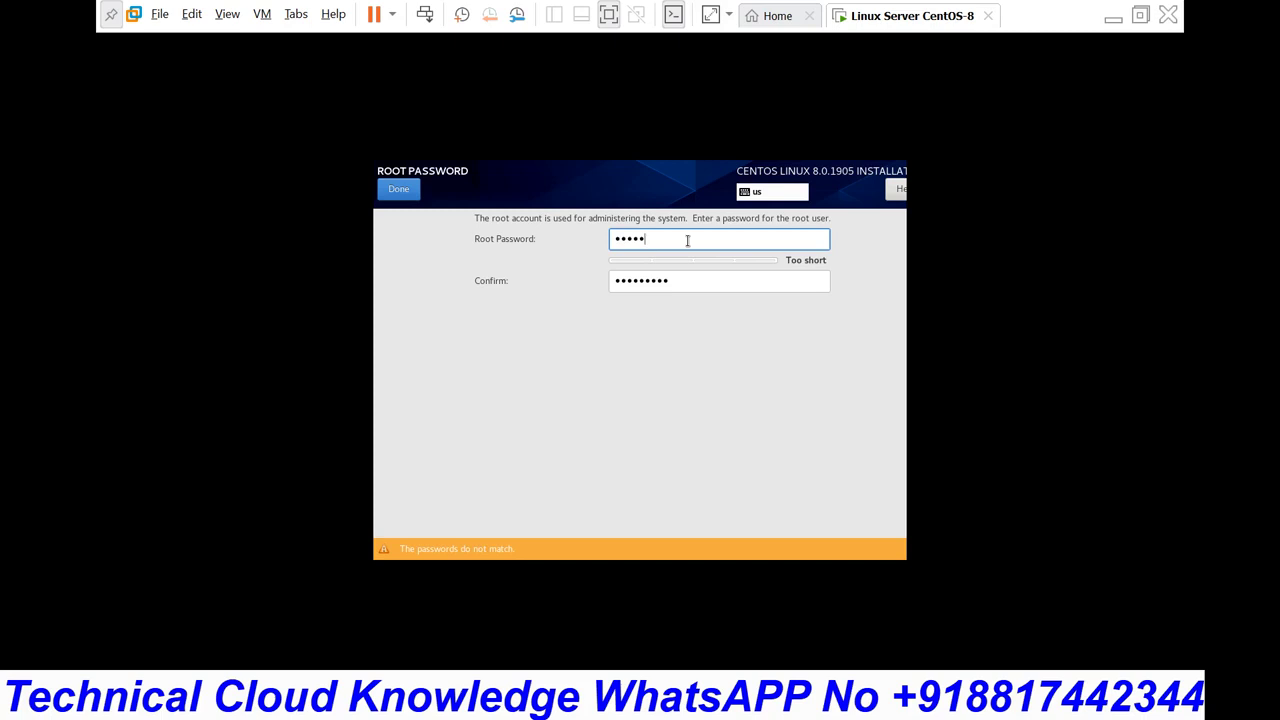
type("**")
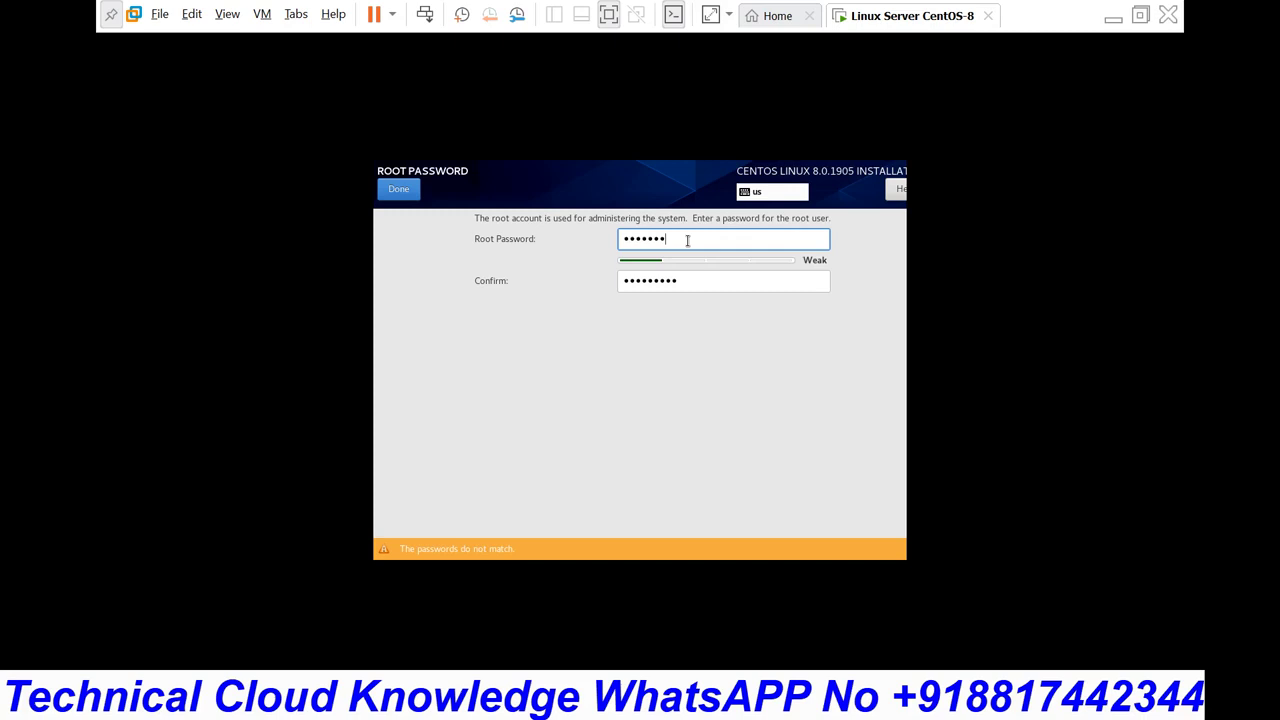
type("****")
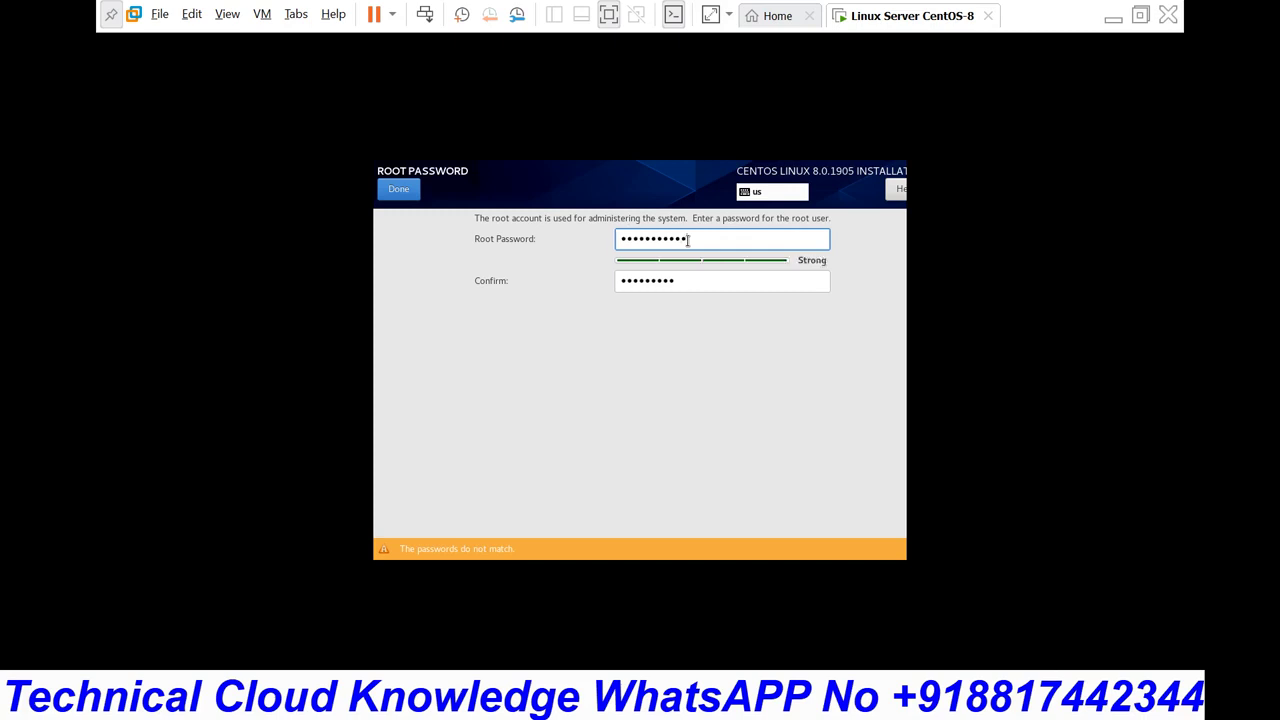
Replace the entry in the root password's Confirm field with the new password.
key("Tab")
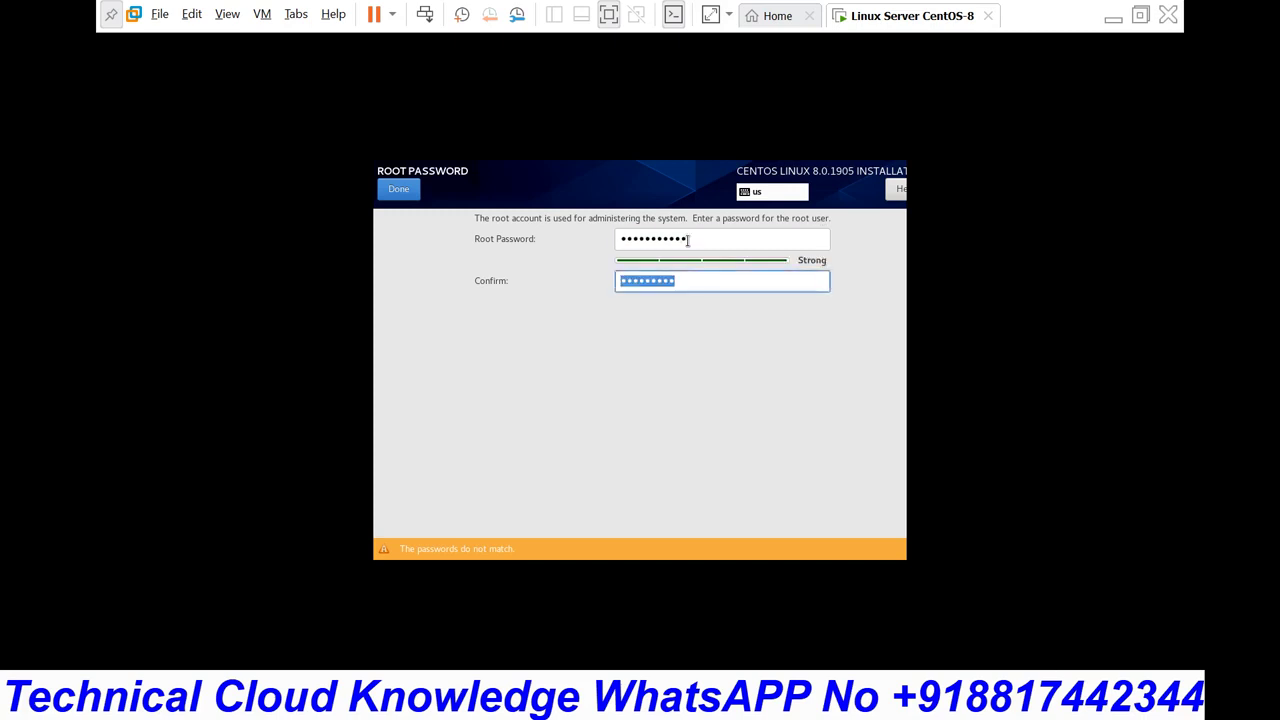
type("**********")
key("BackSpace")
key("BackSpace")
key("BackSpace")
key("BackSpace")
key("BackSpace")
key("BackSpace")
key("BackSpace")
key("BackSpace")
key("BackSpace")
type("*********")
Re-enter the root password so it matches the confirmation and finish the root password settings.
left_click(698, 238)
key("BackSpace")
key("BackSpace")
key("BackSpace")
key("BackSpace")
key("BackSpace")
key("BackSpace")
key("BackSpace")
key("BackSpace")
key("BackSpace")
key("BackSpace")
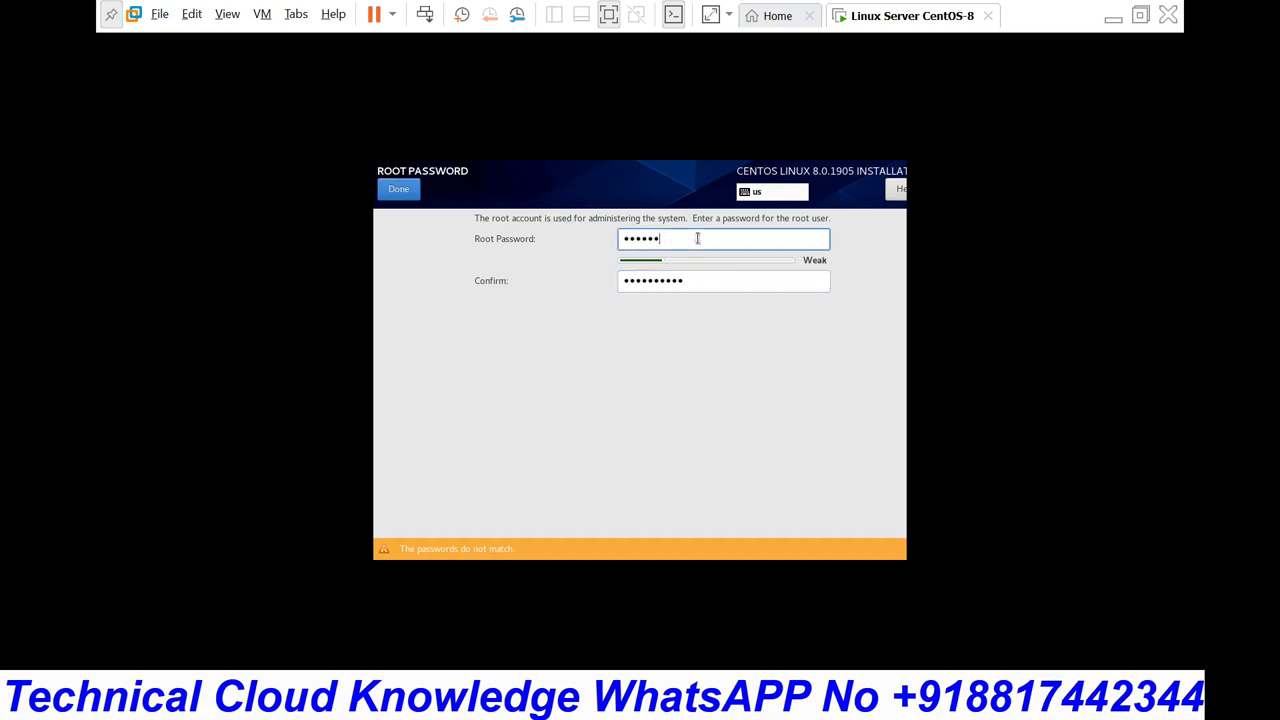
type("****")
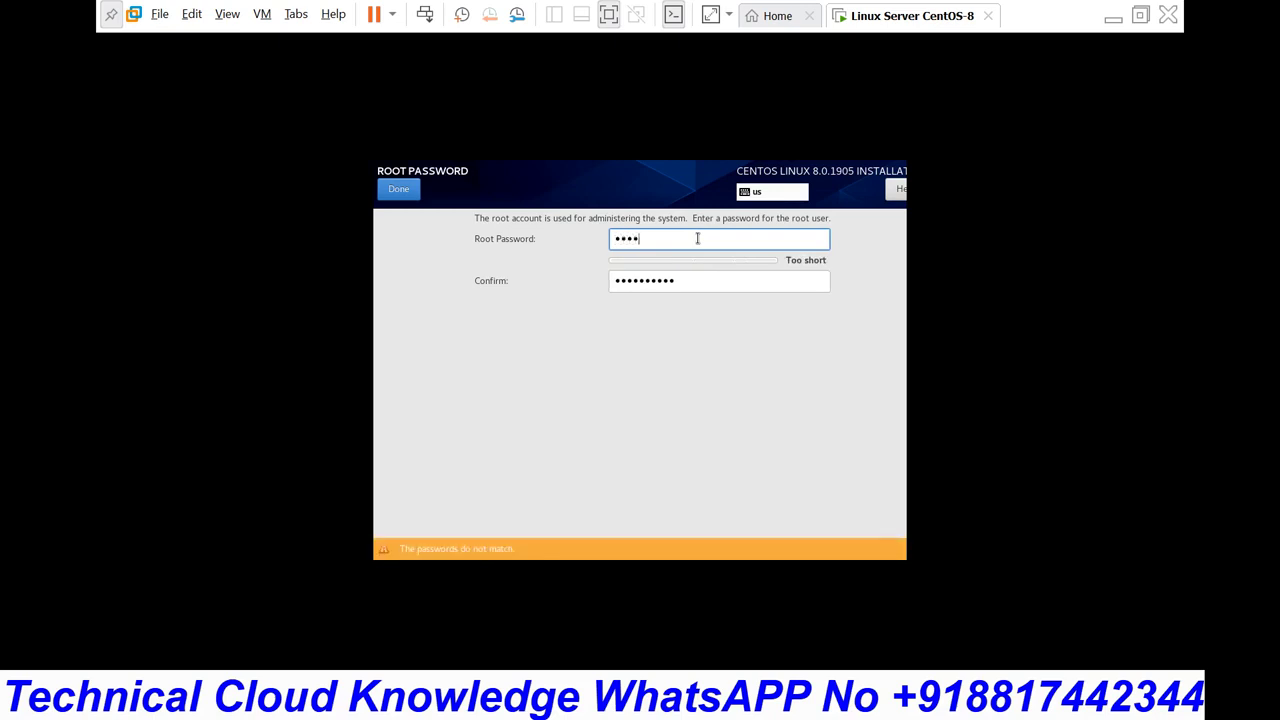
type("*******")
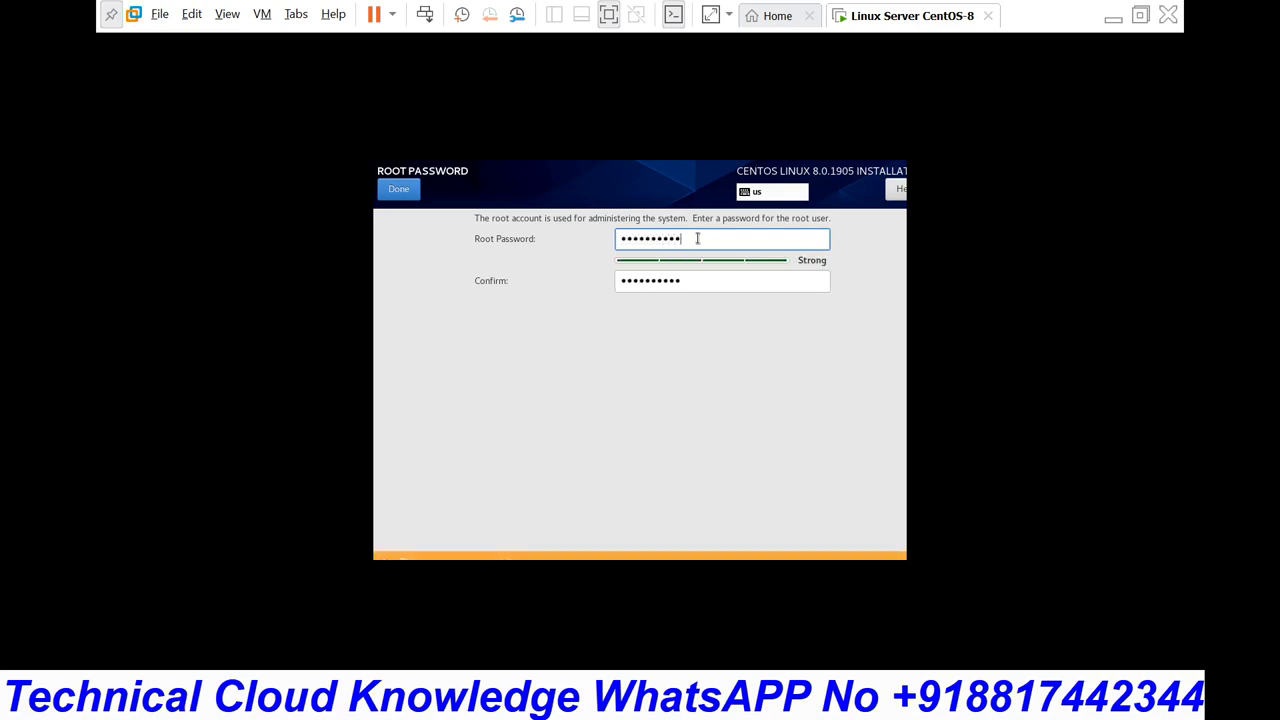
left_click(391, 188)
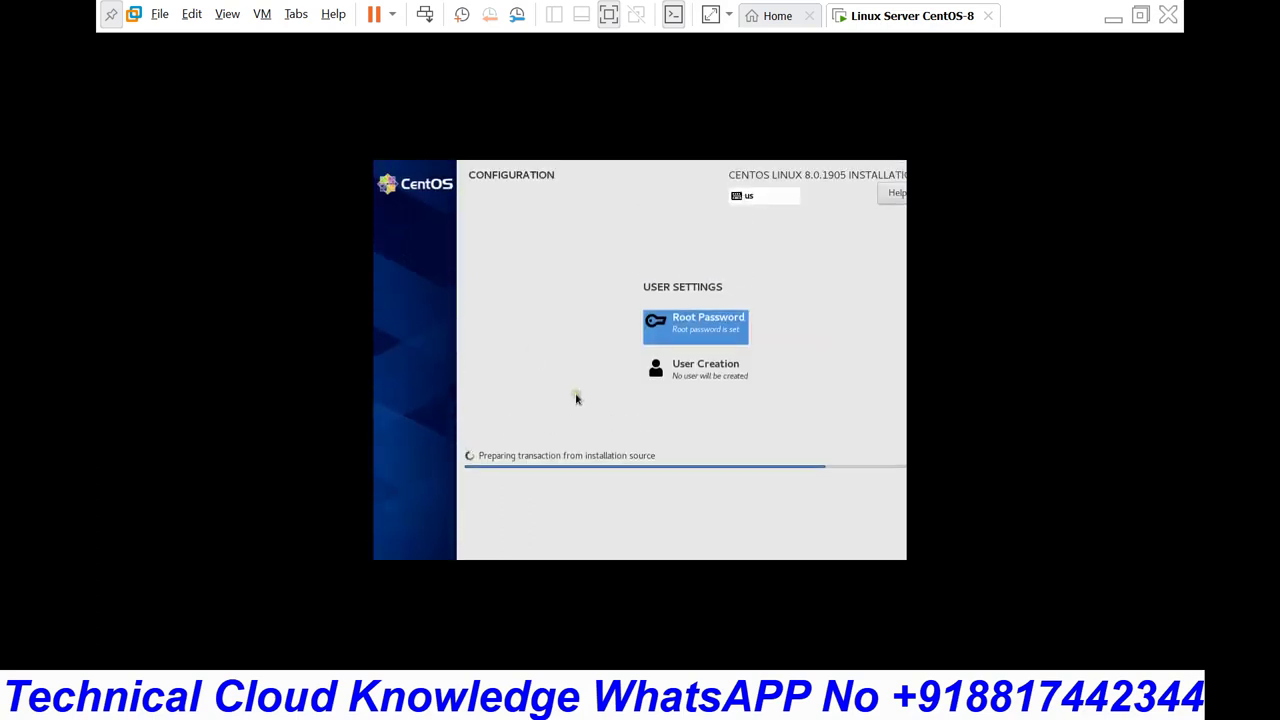
Start creating a user, enter the user's full name and make this user an administrator.
left_click(706, 370)
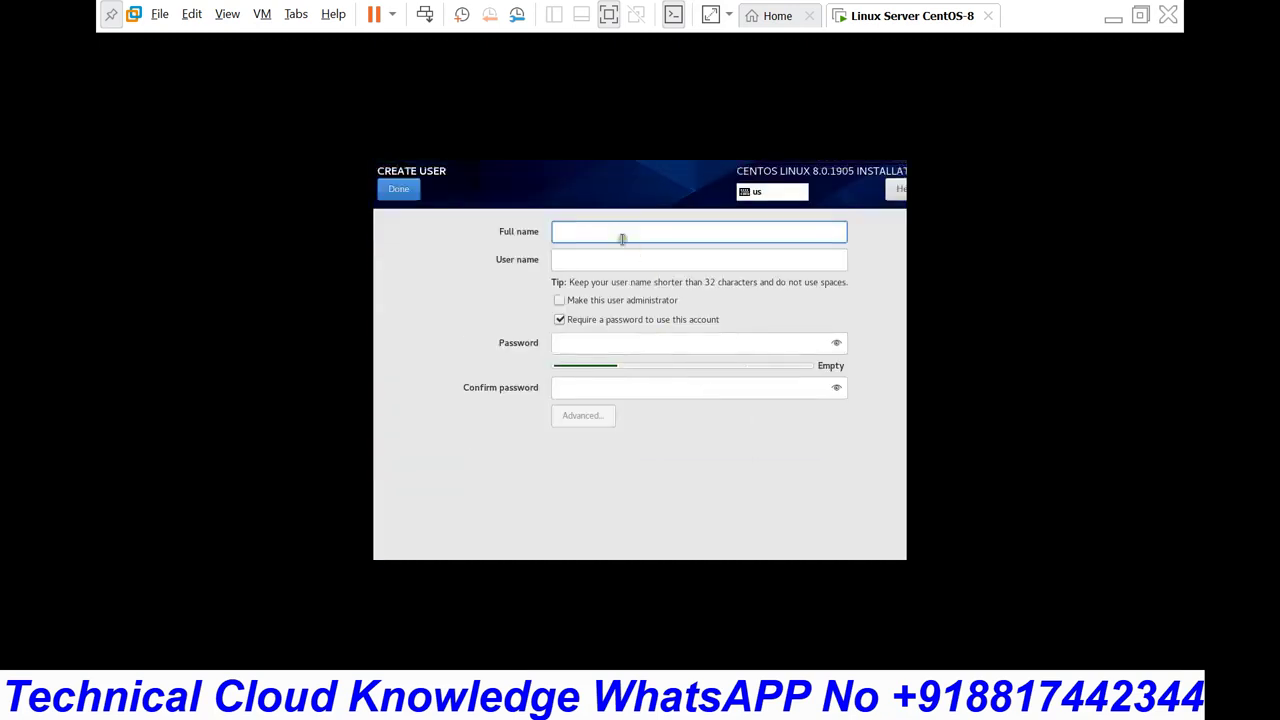
type("sanjay")
key("Tab")
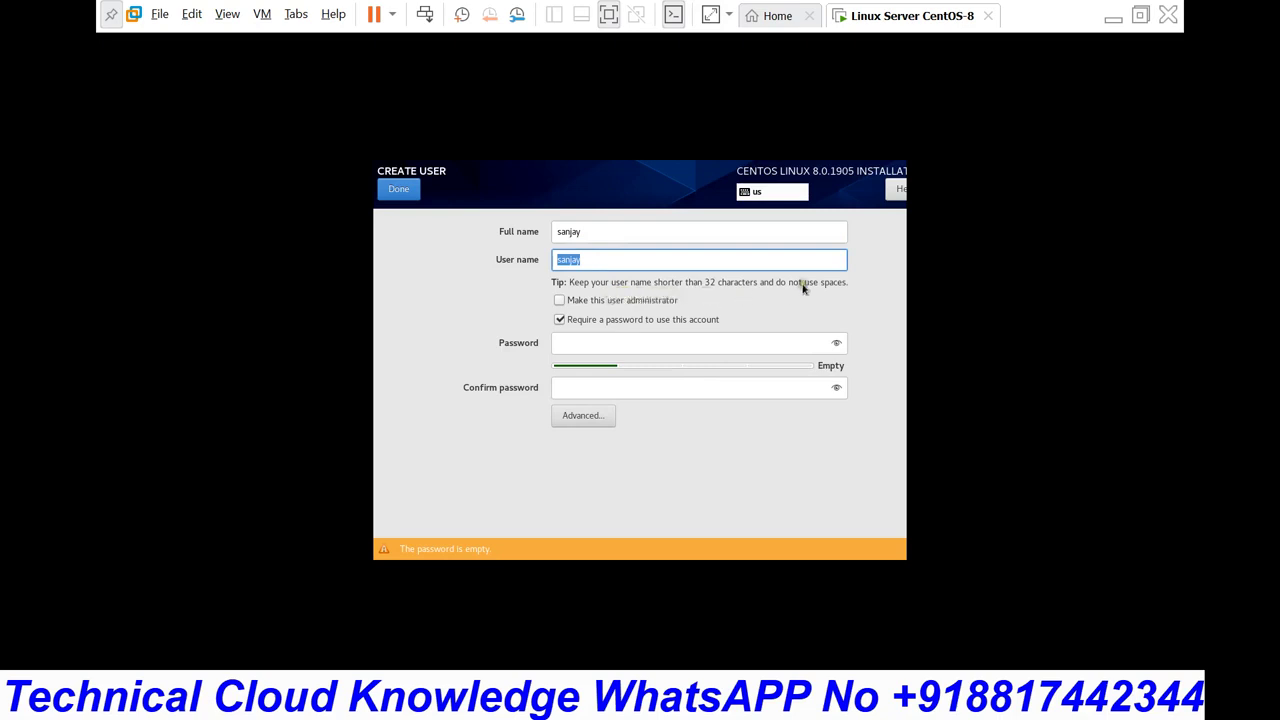
left_click(562, 302)
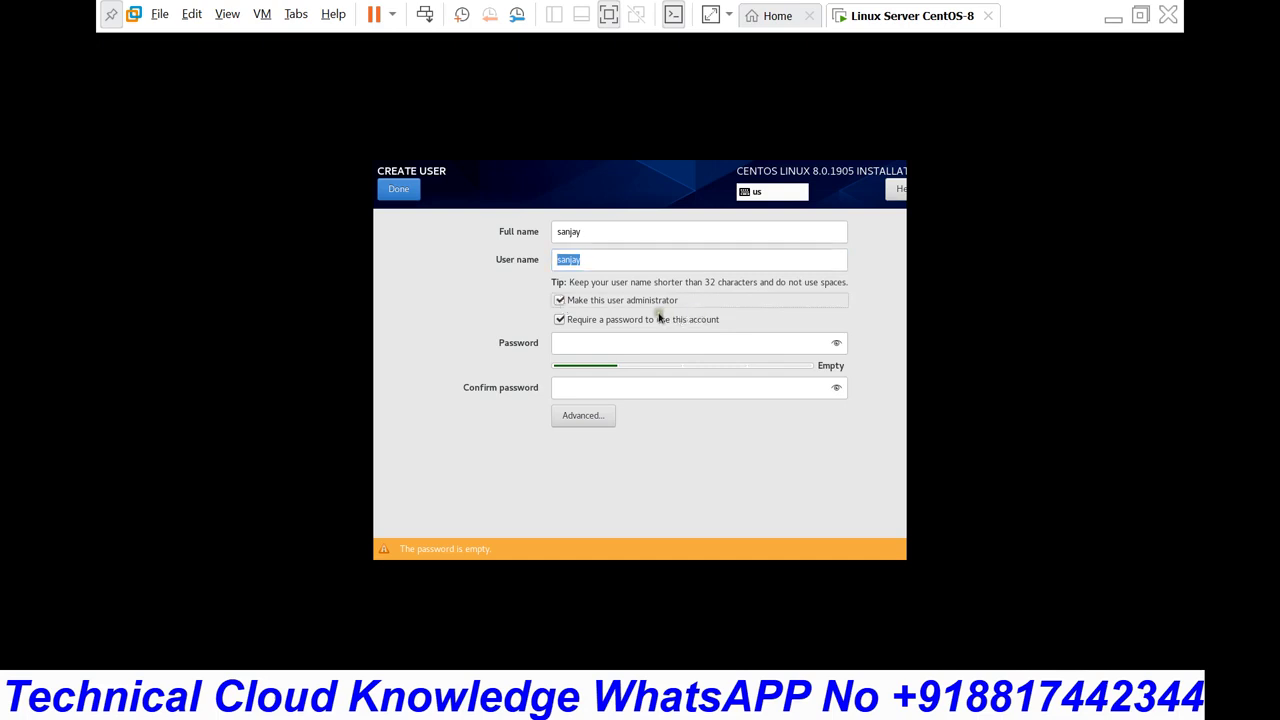
Keep a password required for the new account, then enter and confirm the user's password.
left_click(567, 345)
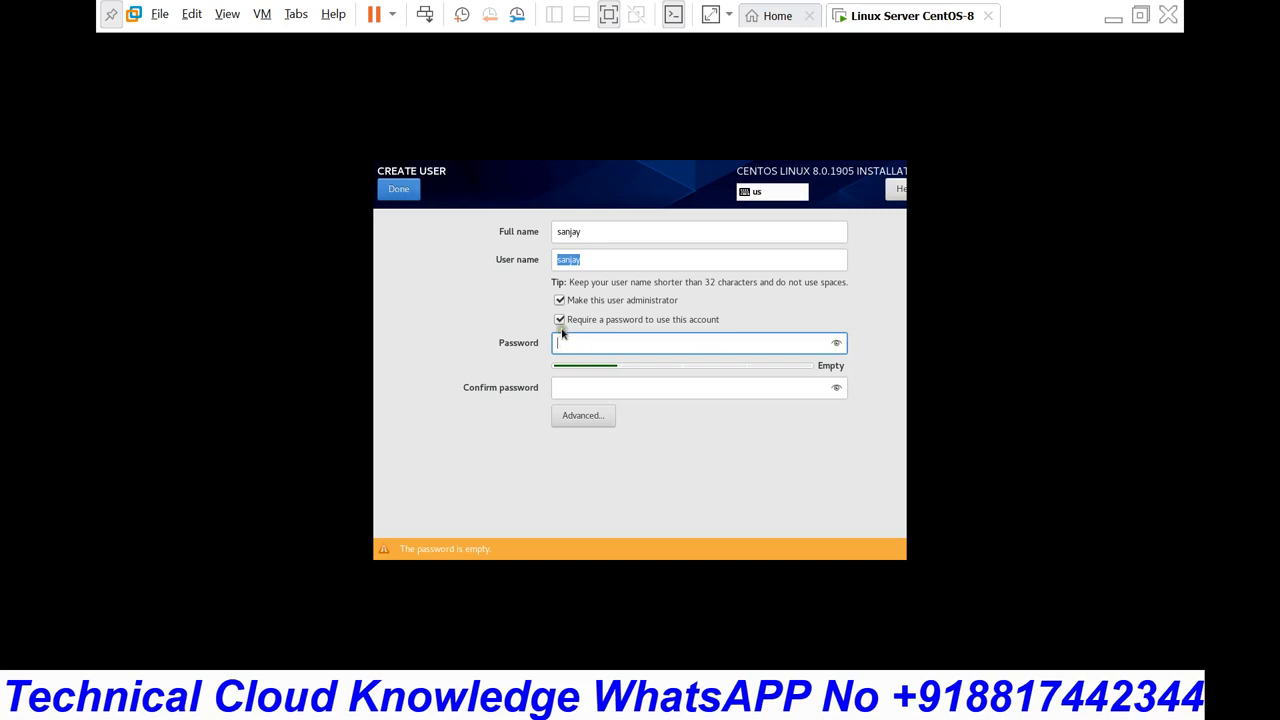
left_click(561, 320)
left_click(561, 320)
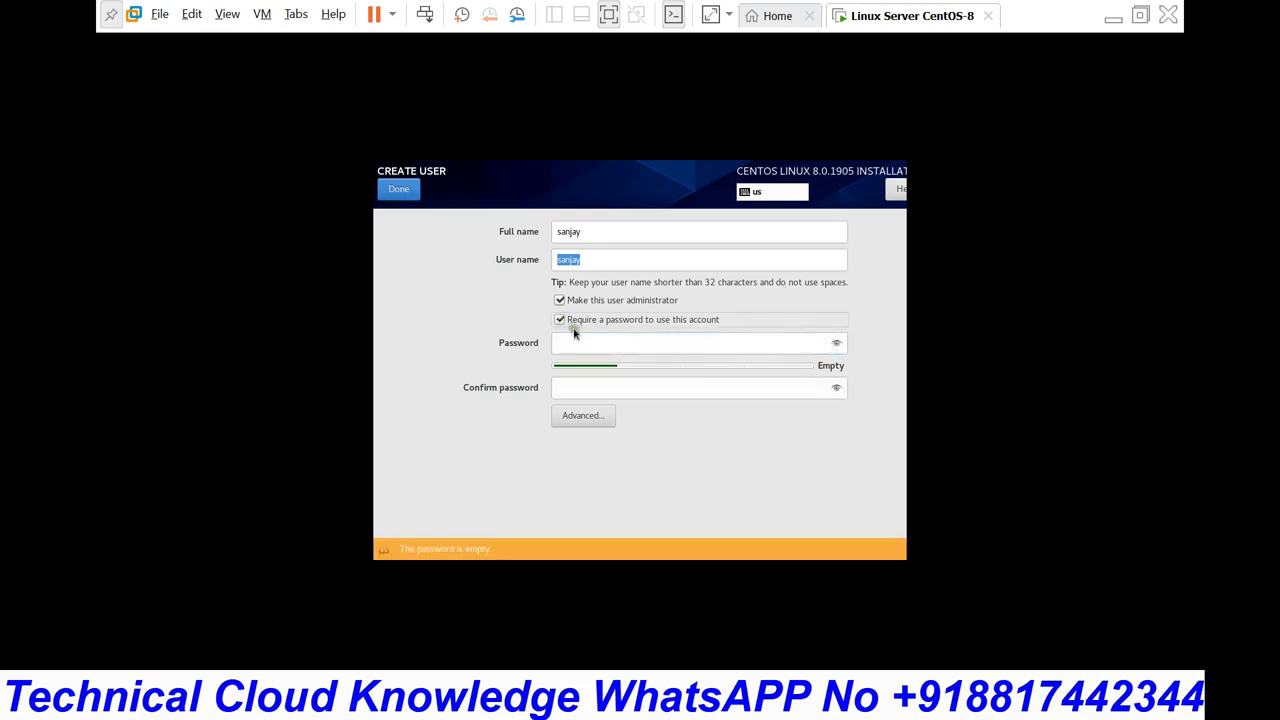
left_click(587, 342)
type("••••")
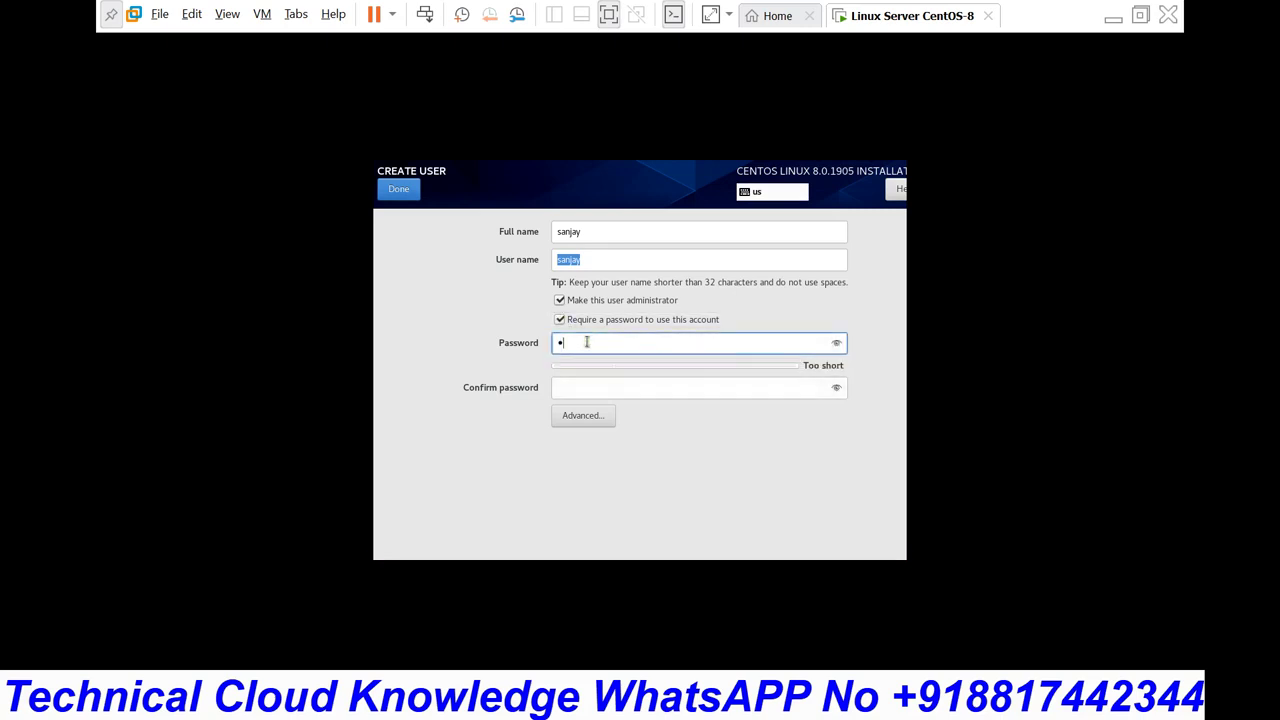
type("••••••")
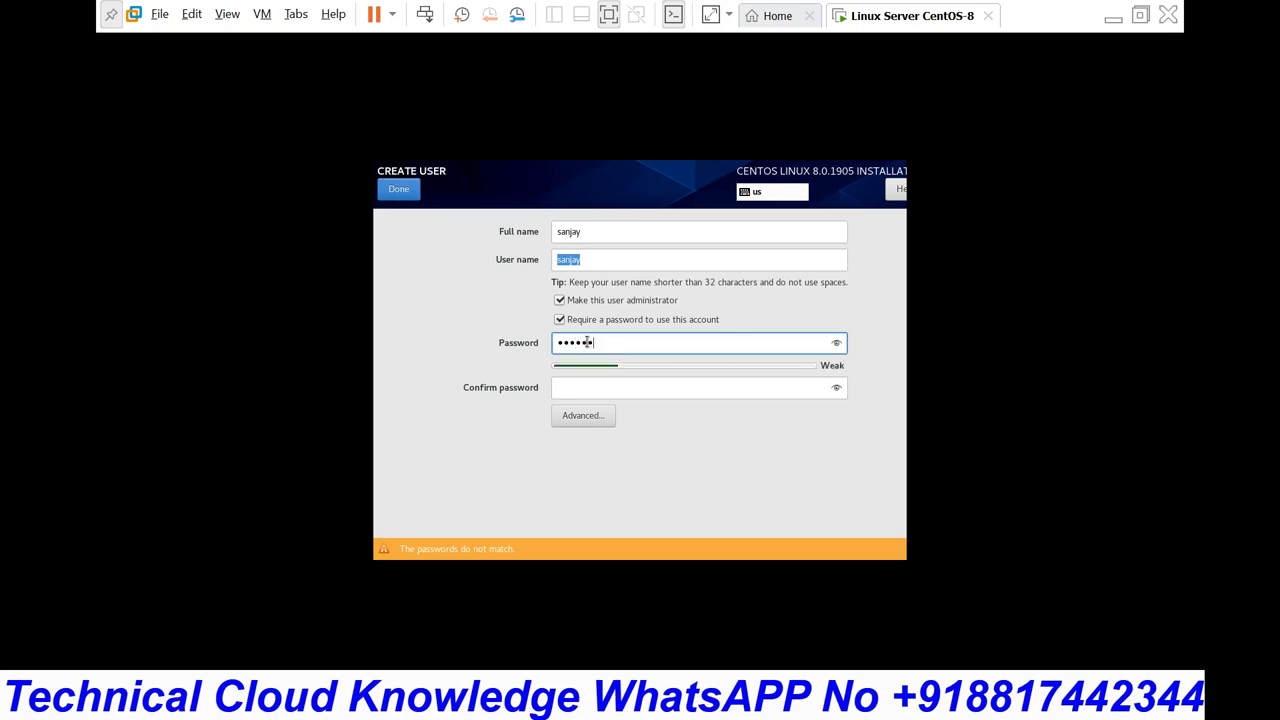
key("Tab")
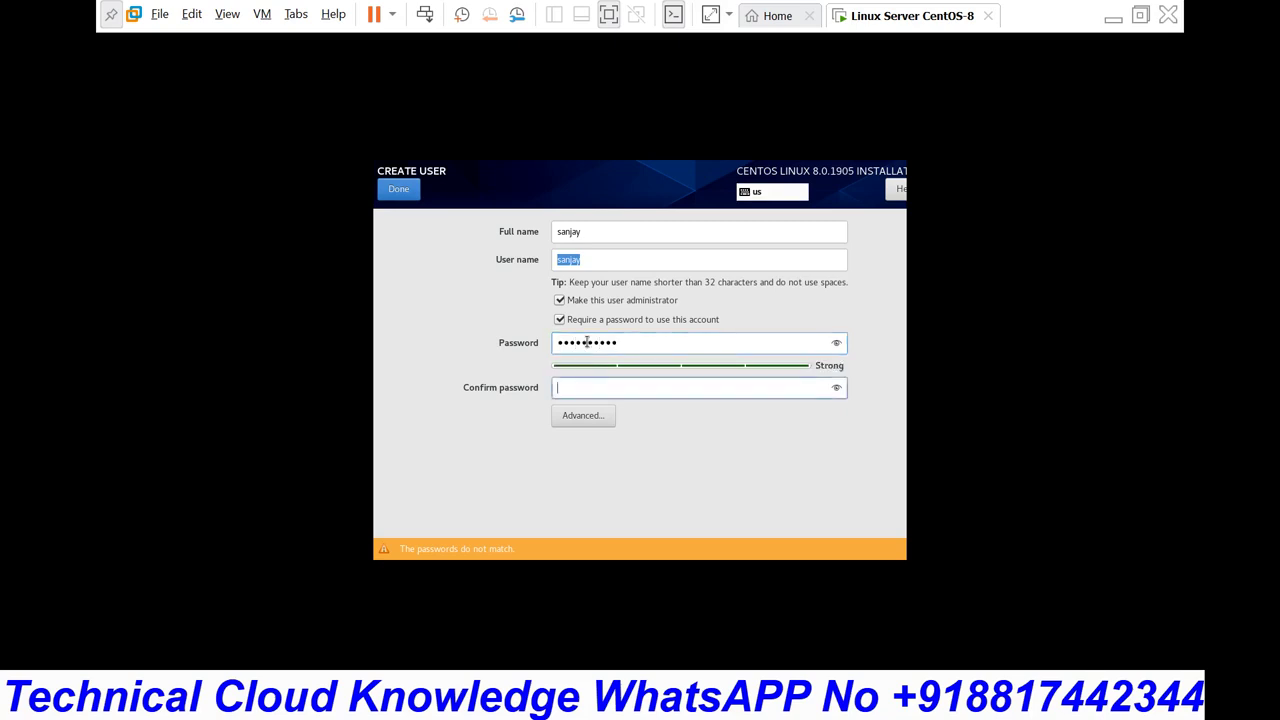
type("•••••••••")
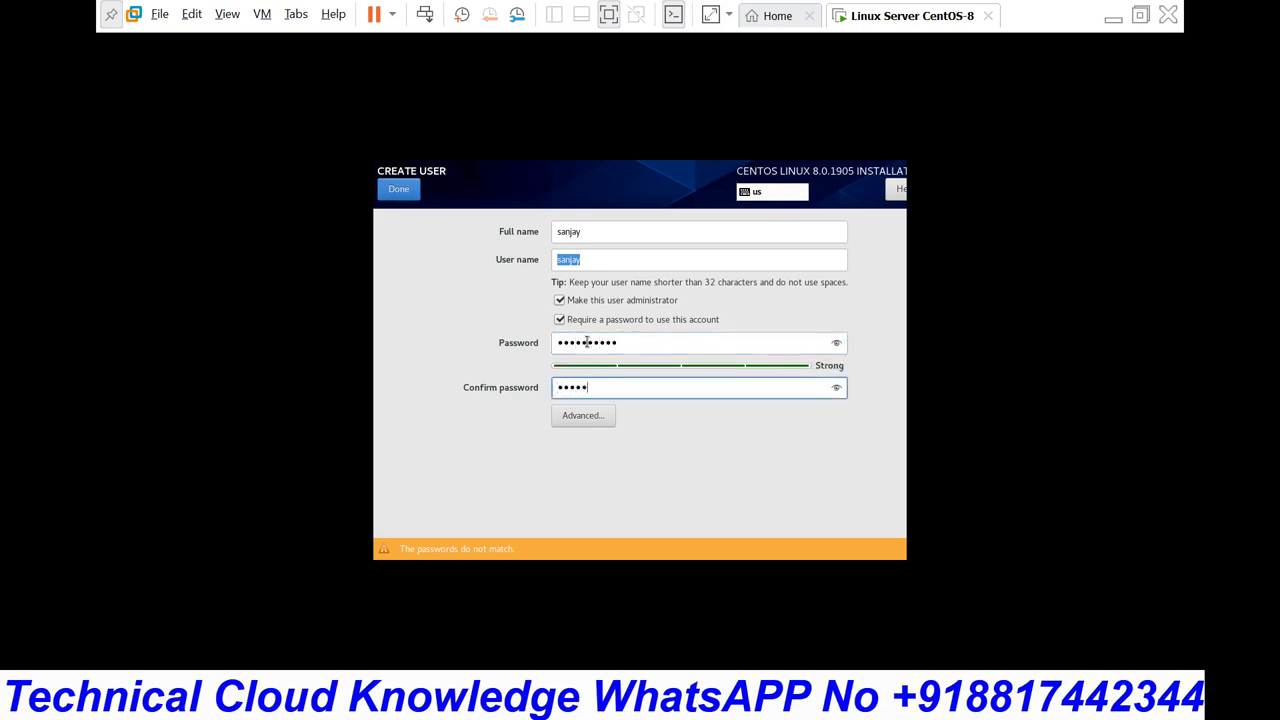
type("•")
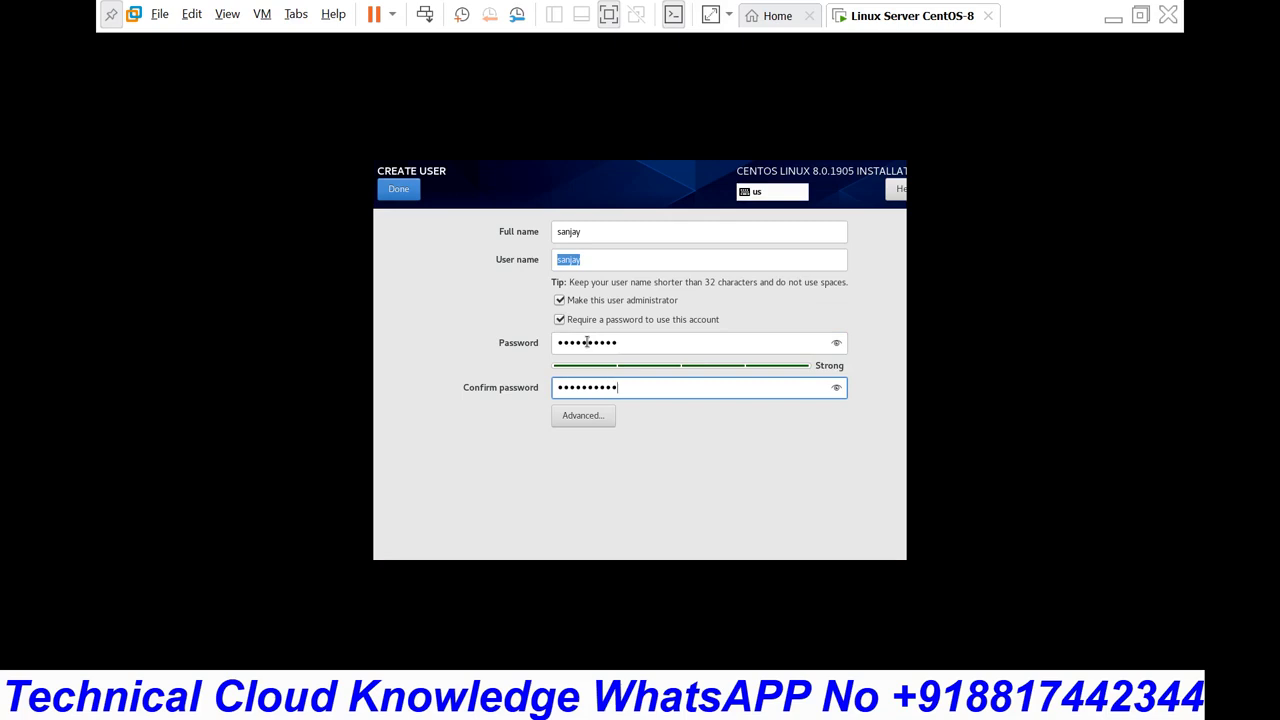
View the advanced user configuration, cancel it without changes and finish creating the user.
left_click(581, 415)
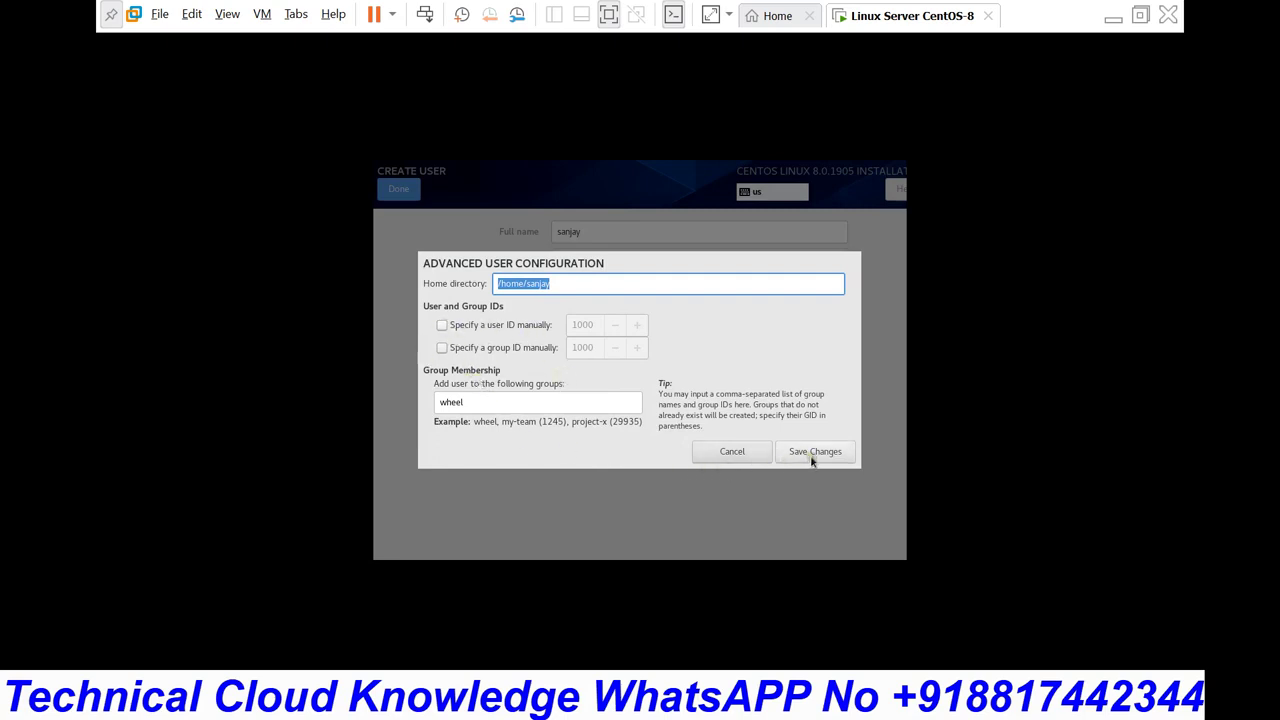
left_click(752, 451)
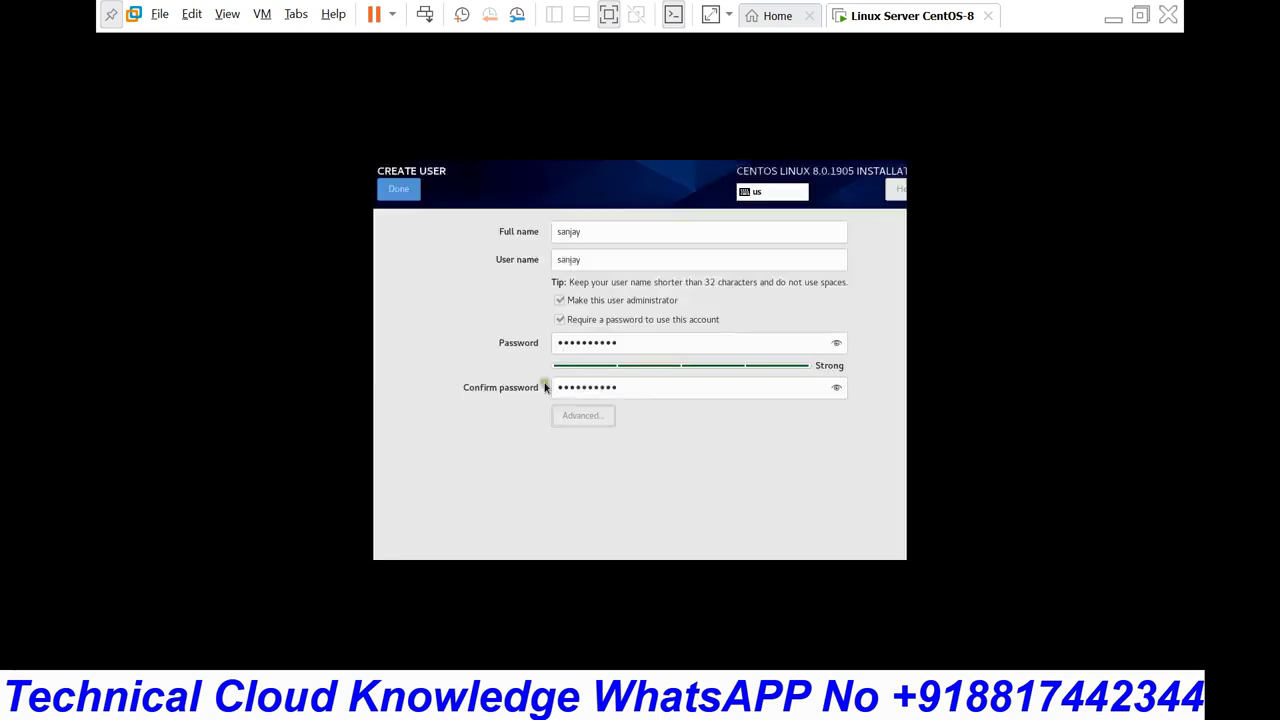
left_click(394, 190)
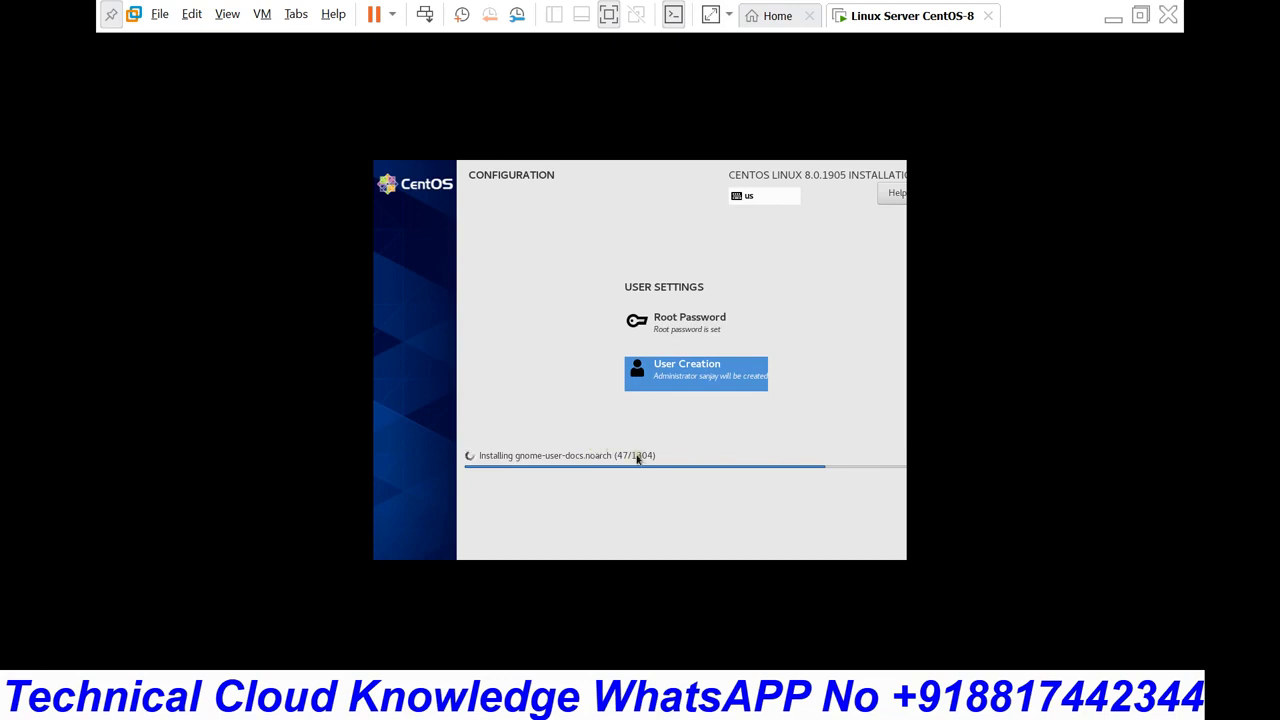
left_click(1141, 18)
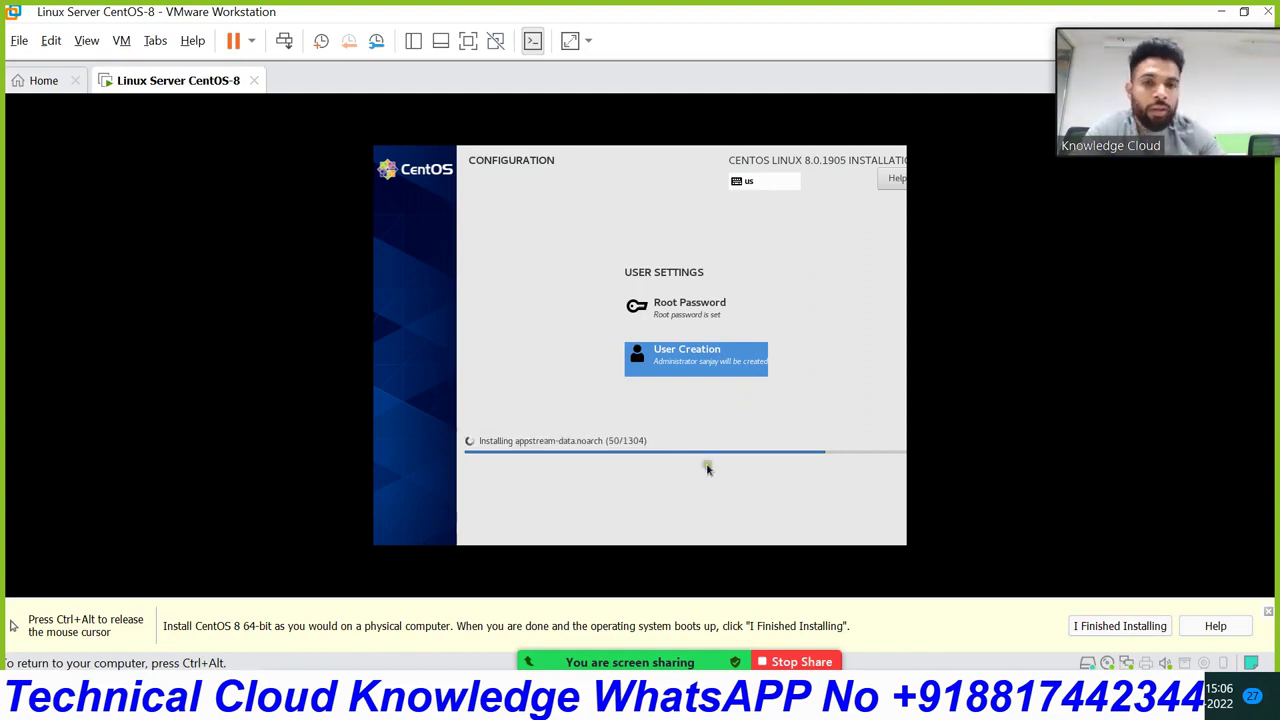
mouse_move(706, 662)
left_click(706, 595)
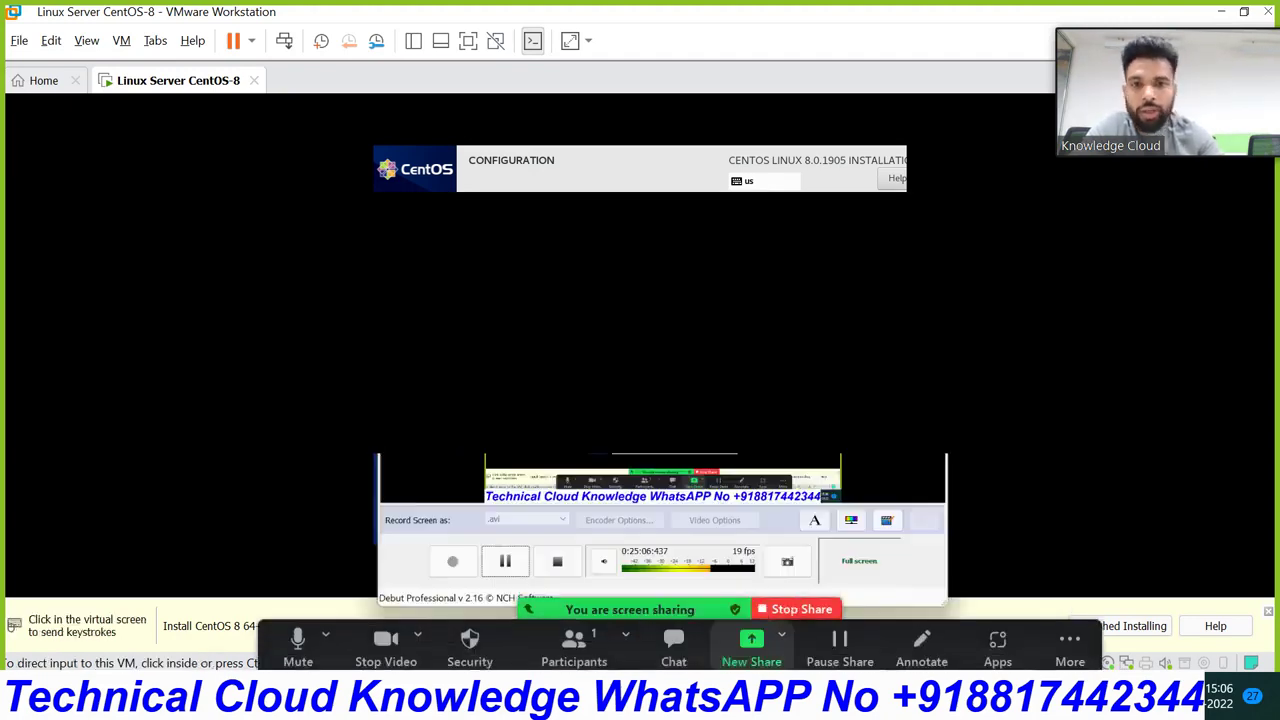
left_click(449, 530)
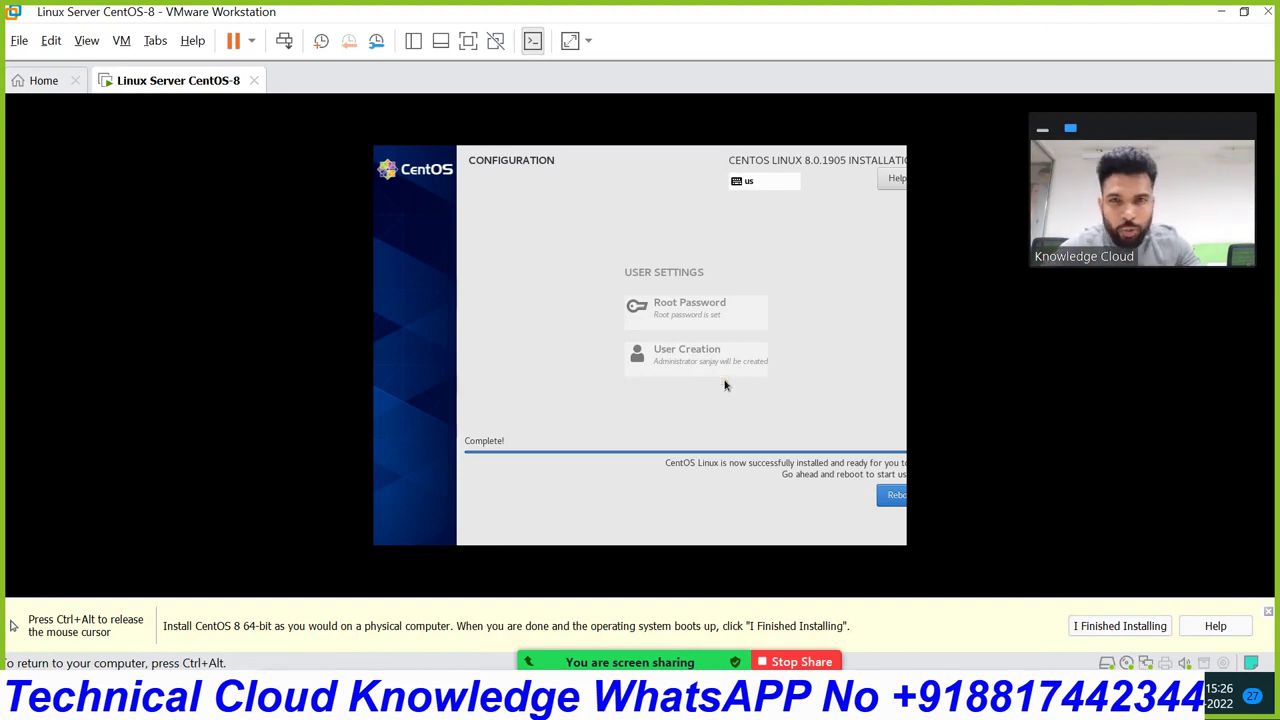
Reboot the virtual machine from the completed installer to start the installed CentOS Linux.
key("ctrl+alt")
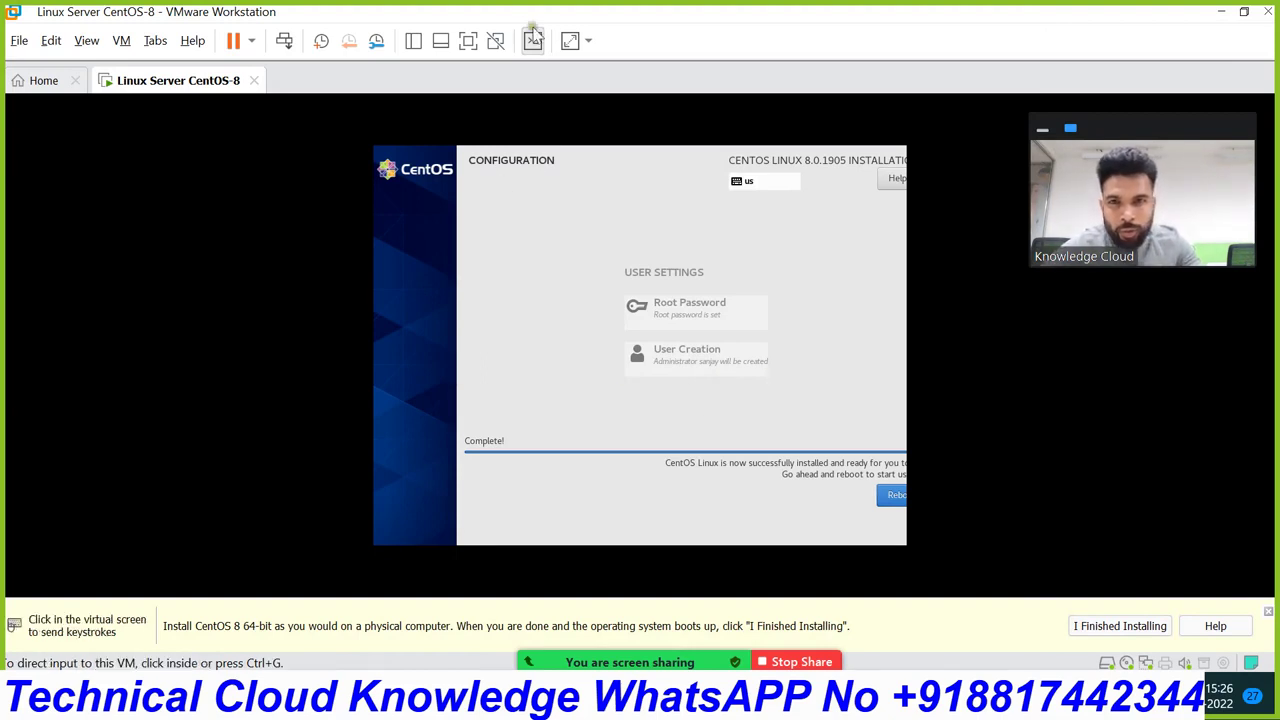
left_click(469, 41)
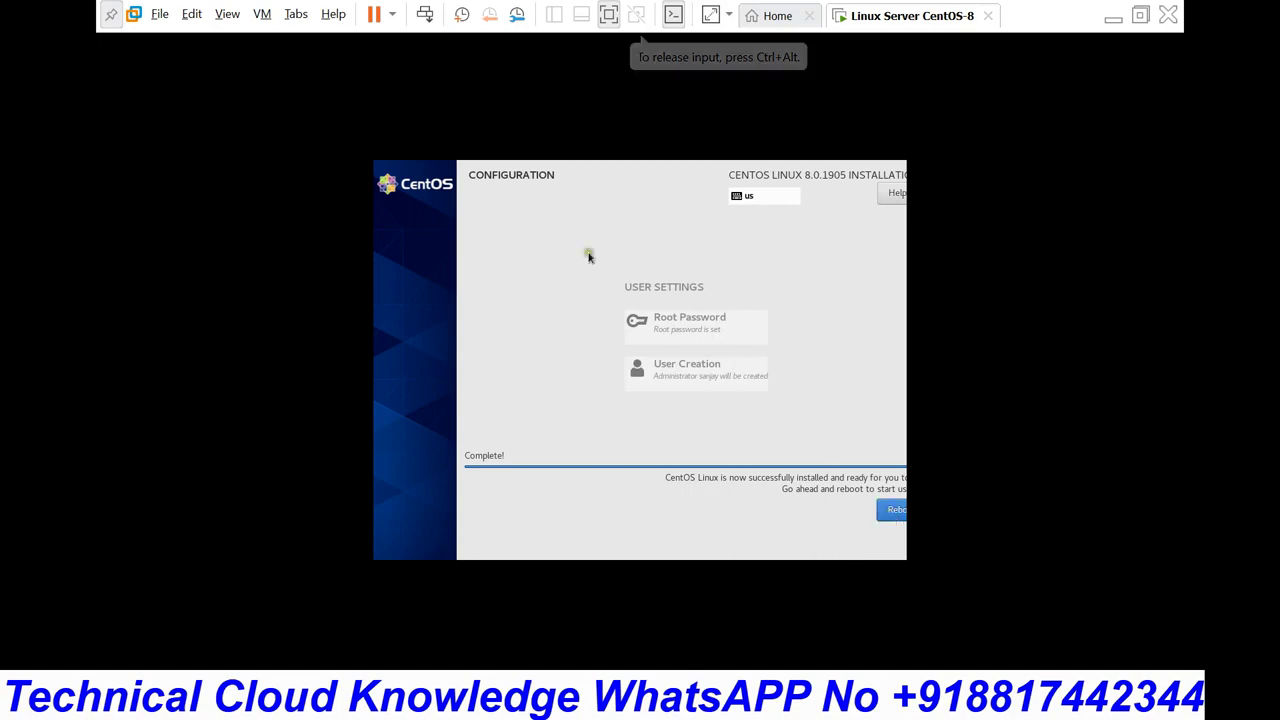
left_click(608, 15)
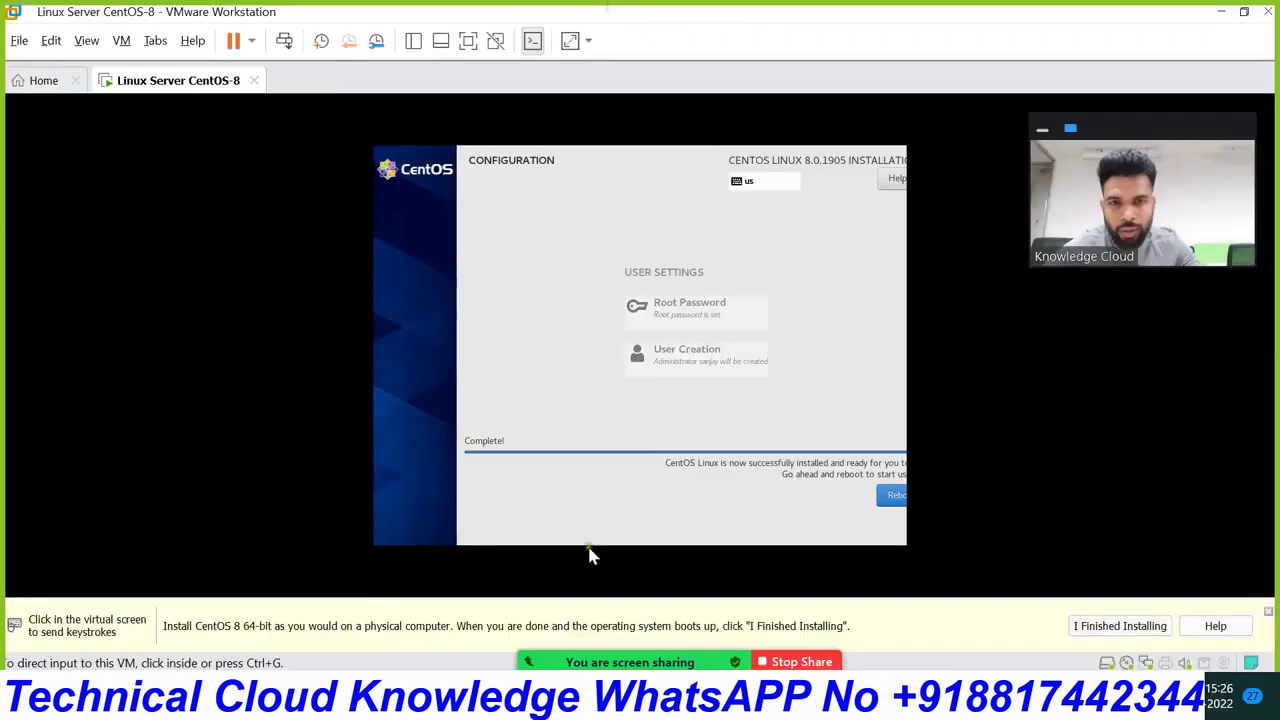
left_click(891, 497)
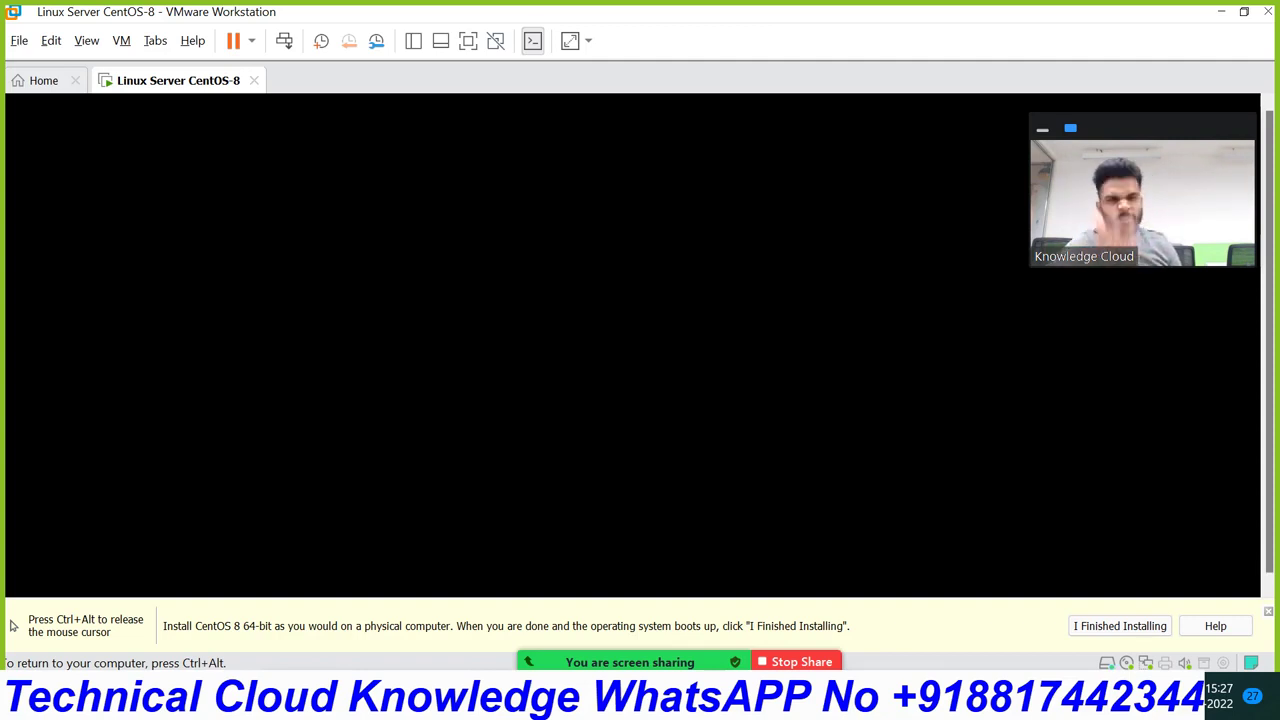
Accept the CentOS 8 license agreement in the initial setup and finish the configuration.
key("ctrl+alt")
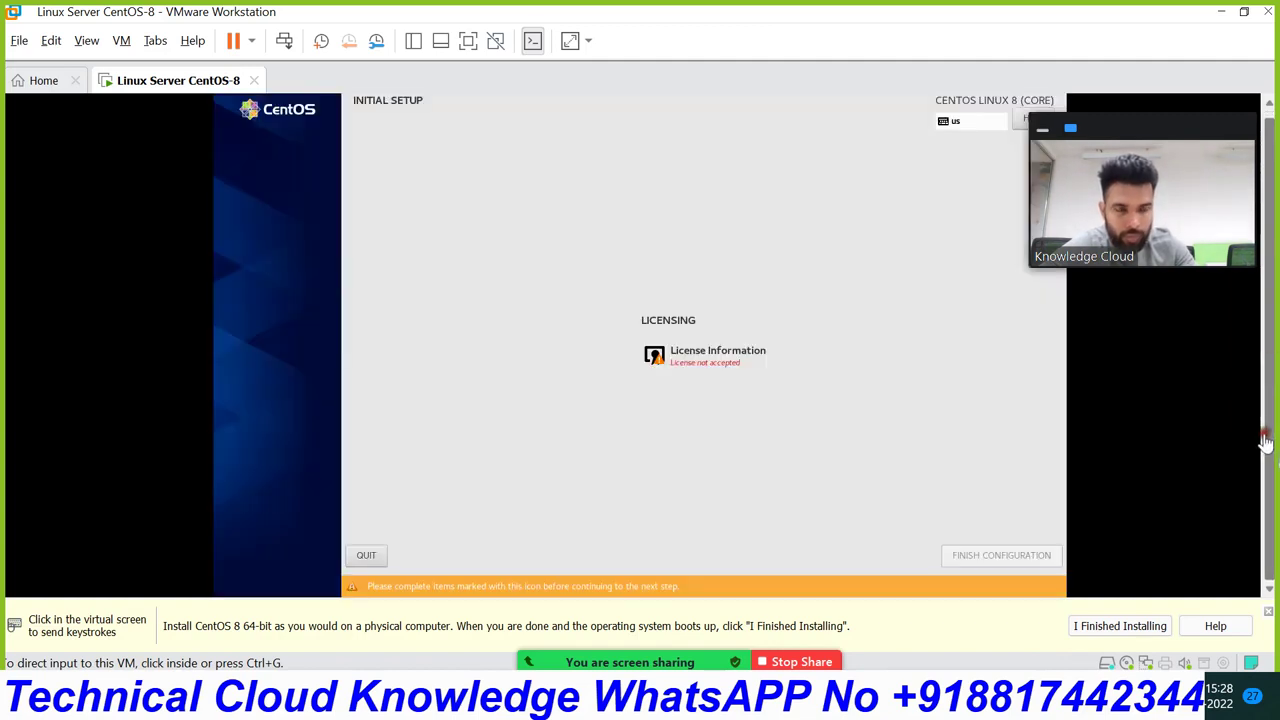
left_click(511, 247)
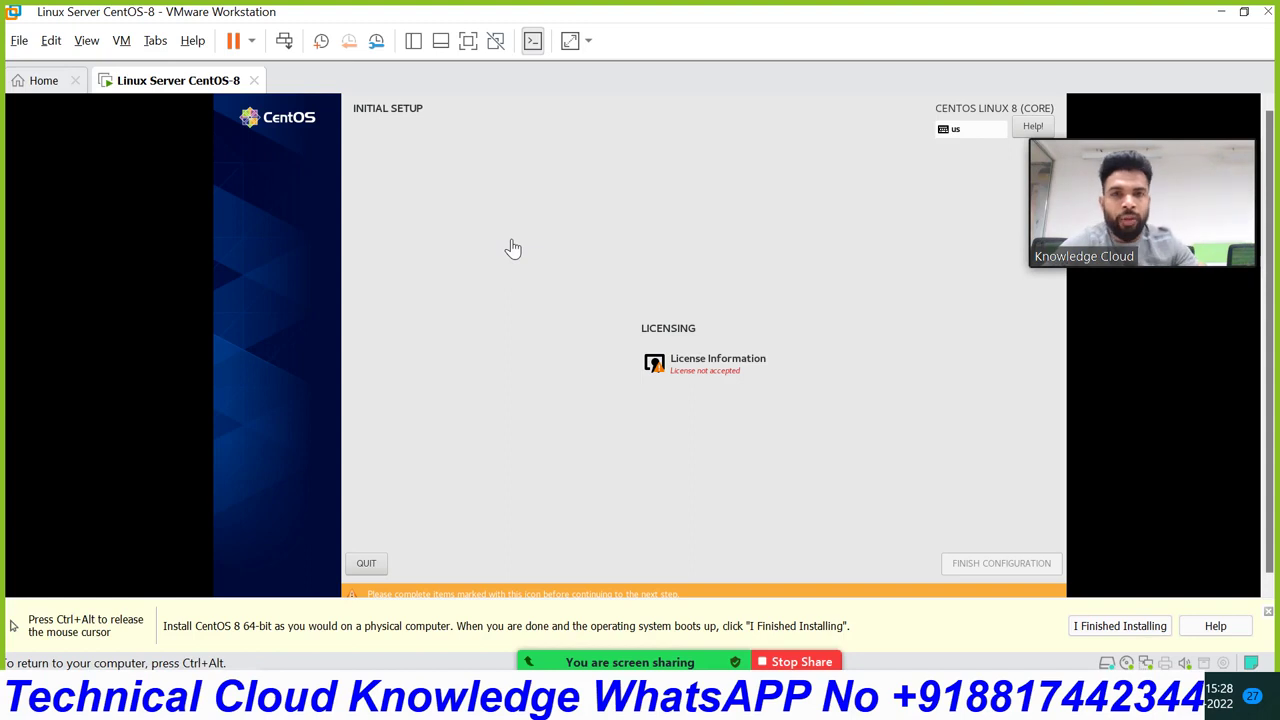
left_click(710, 368)
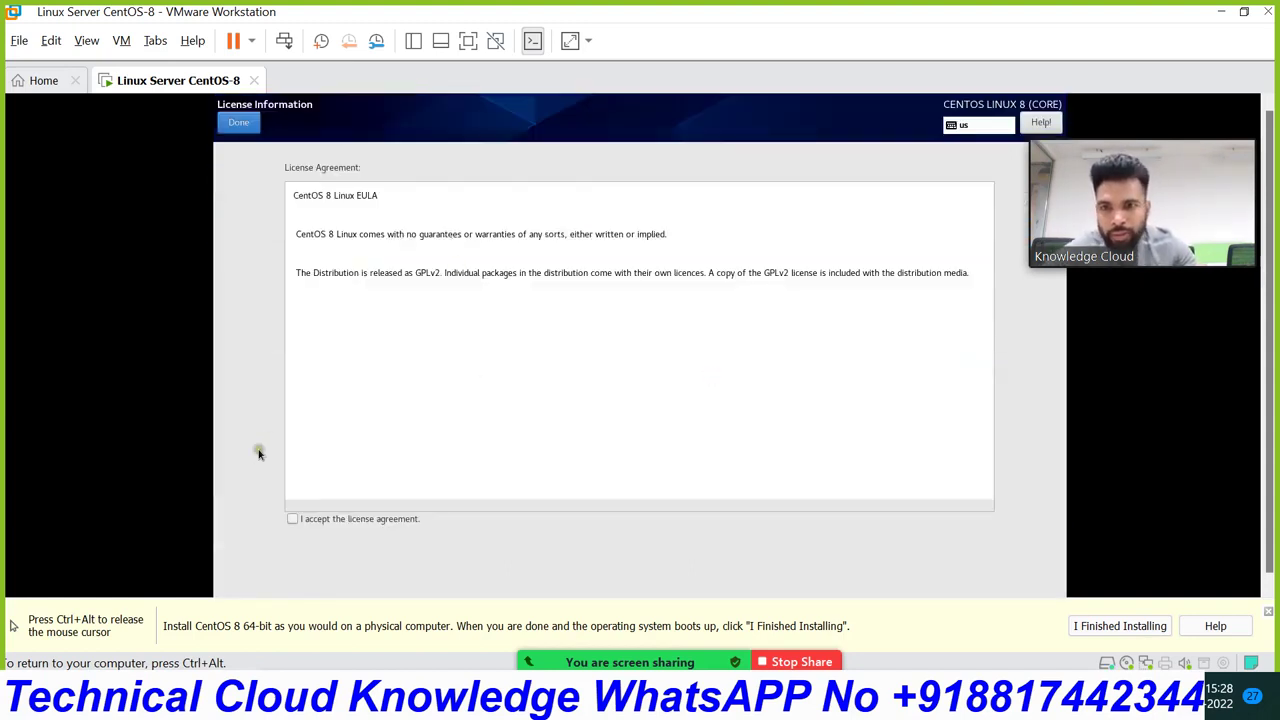
left_click(292, 519)
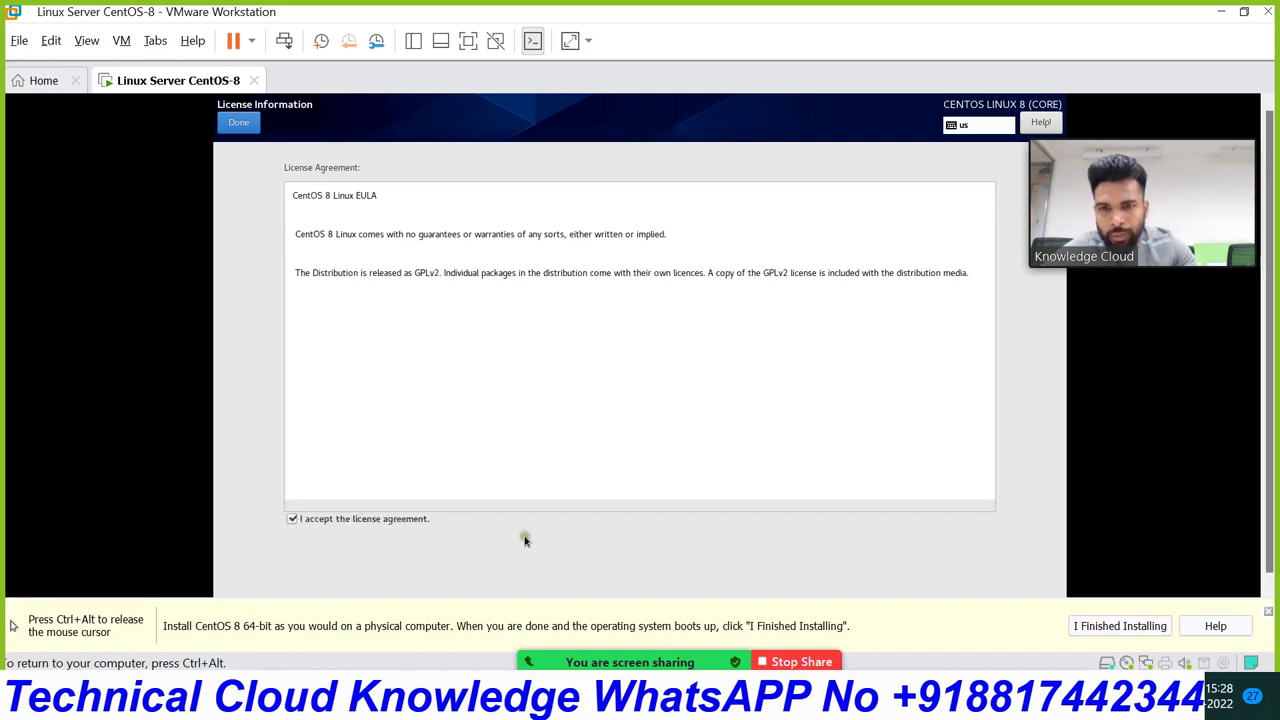
left_click(239, 122)
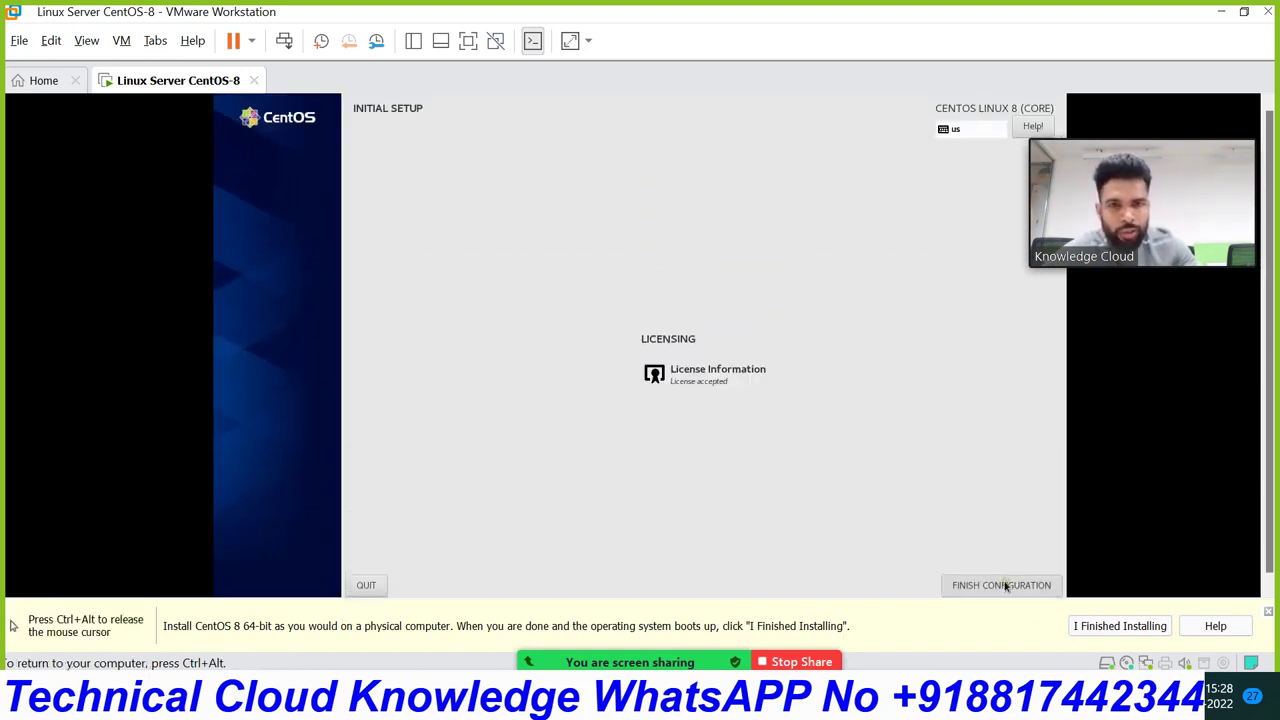
left_click(1005, 585)
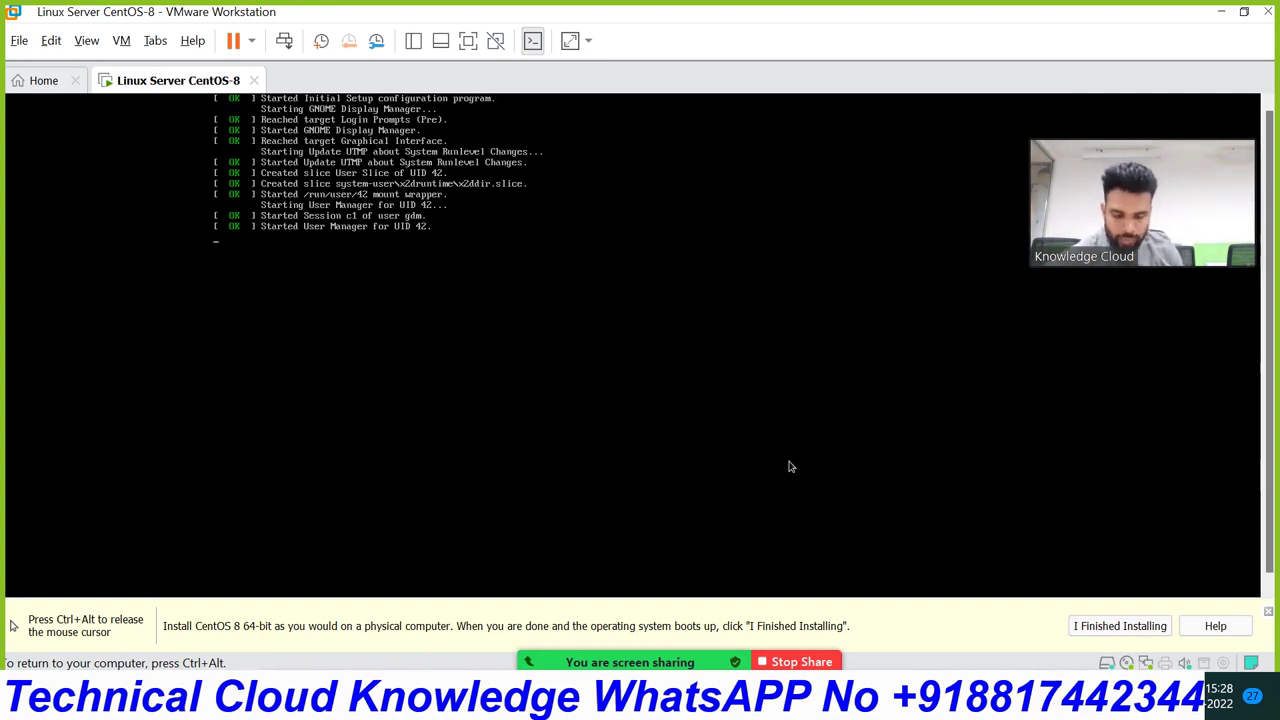
Show the virtual machine full screen and sign in as the unlisted user root with the root password.
key("ctrl+alt")
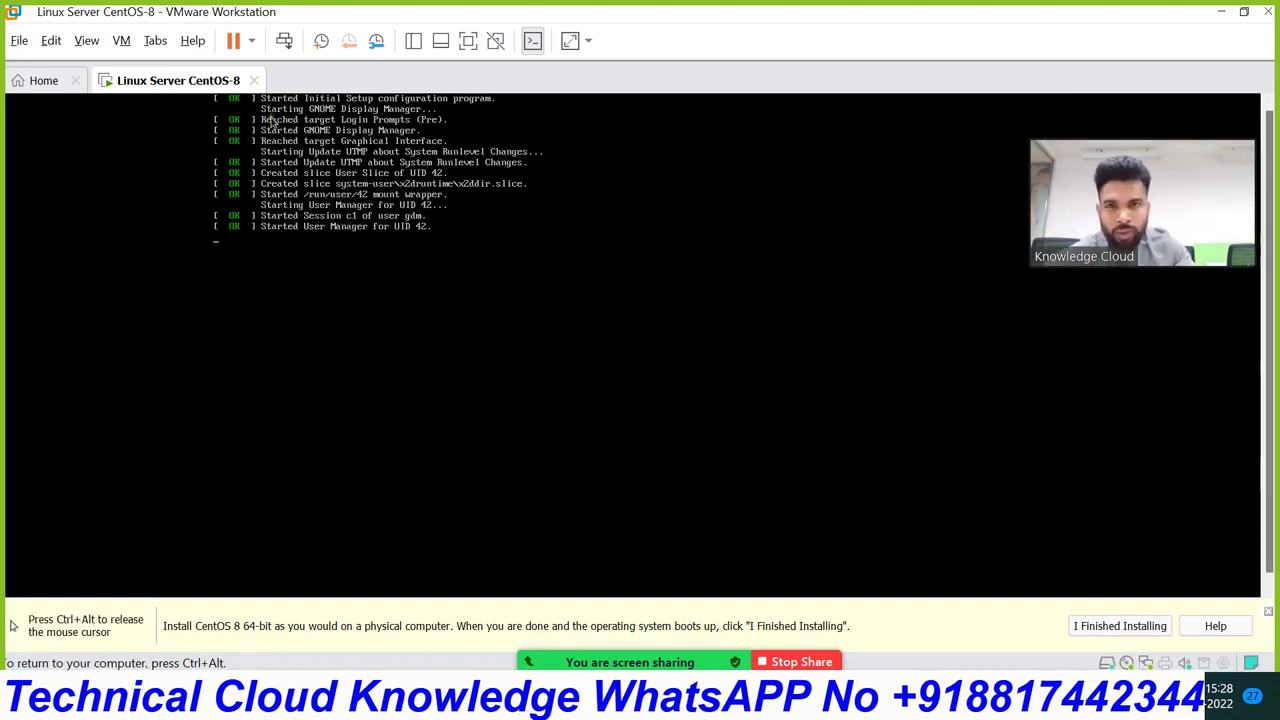
left_click(467, 41)
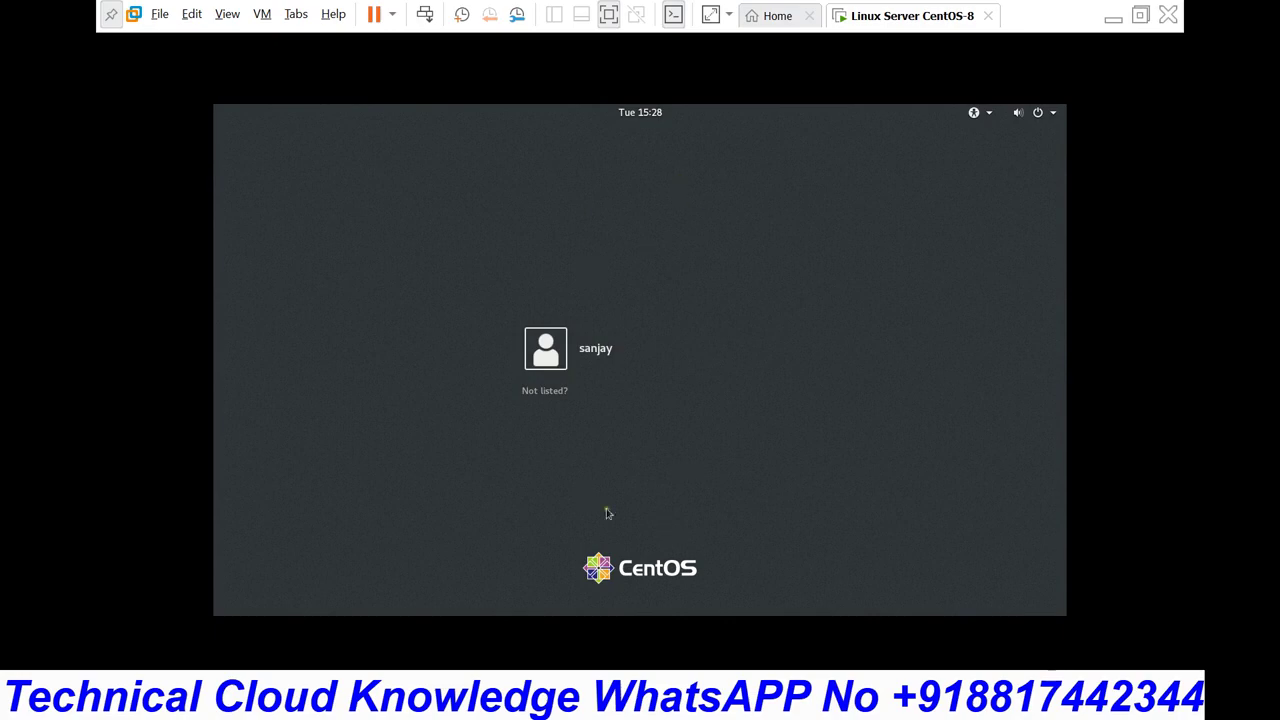
left_click(535, 392)
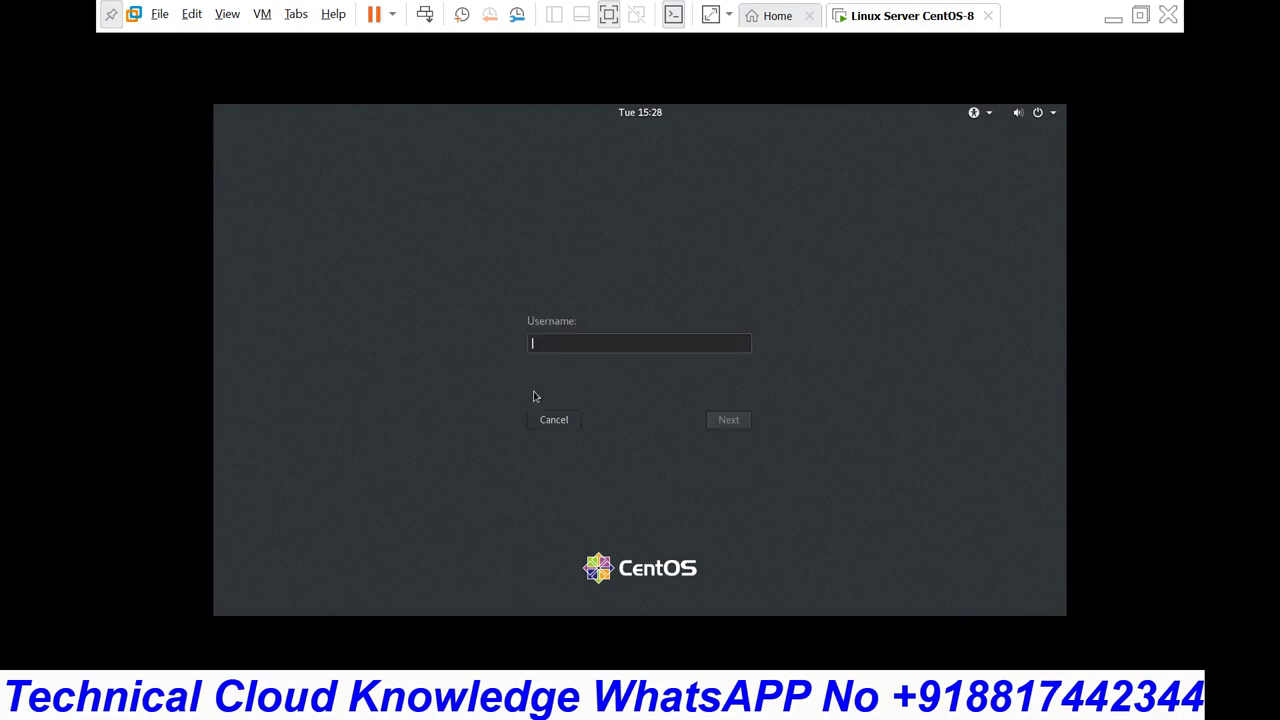
type("root")
key("Return")
type("r")
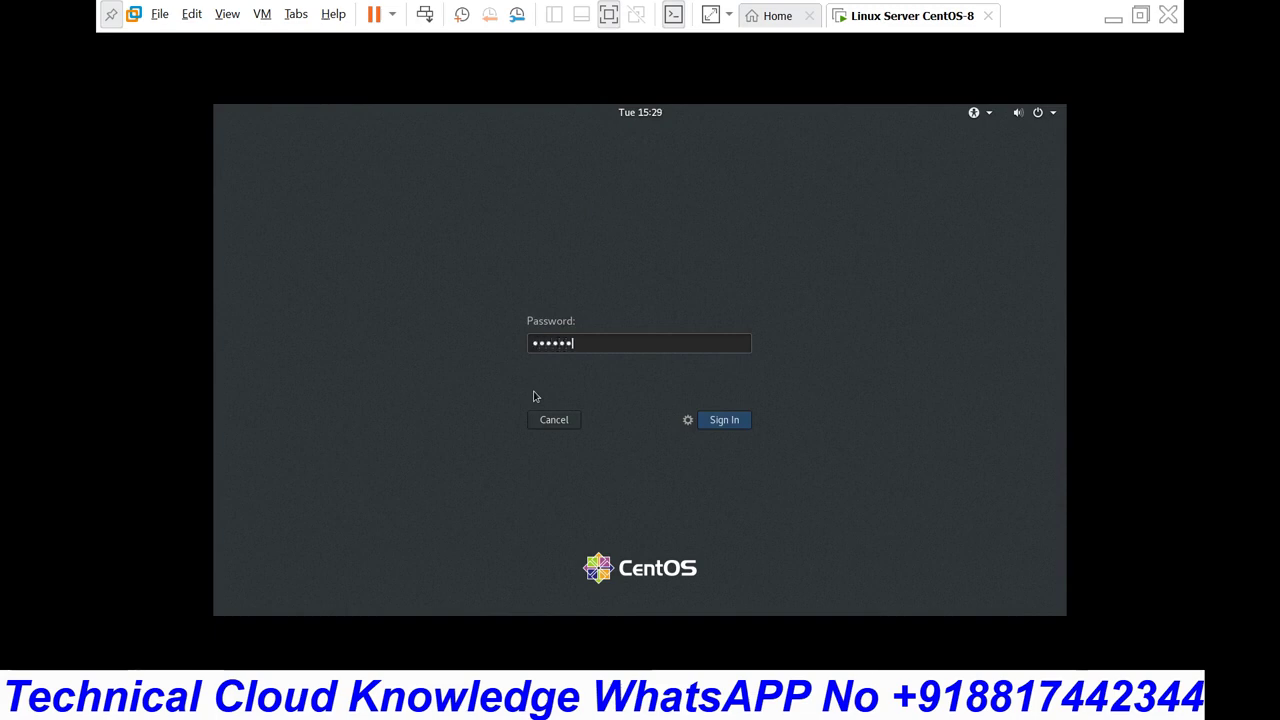
type("•••••••••")
left_click(722, 427)
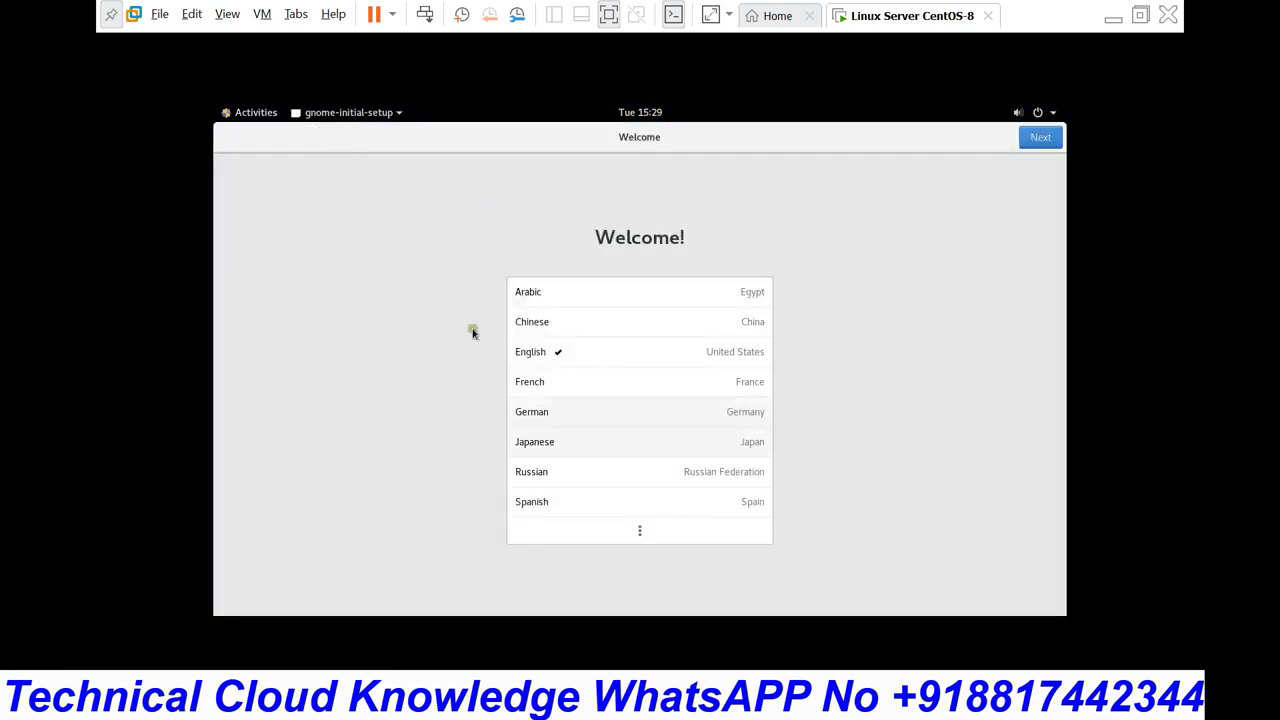
Complete the welcome setup with English and the English (US) keyboard, skipping online accounts, and close the Getting Started help.
left_click(1043, 138)
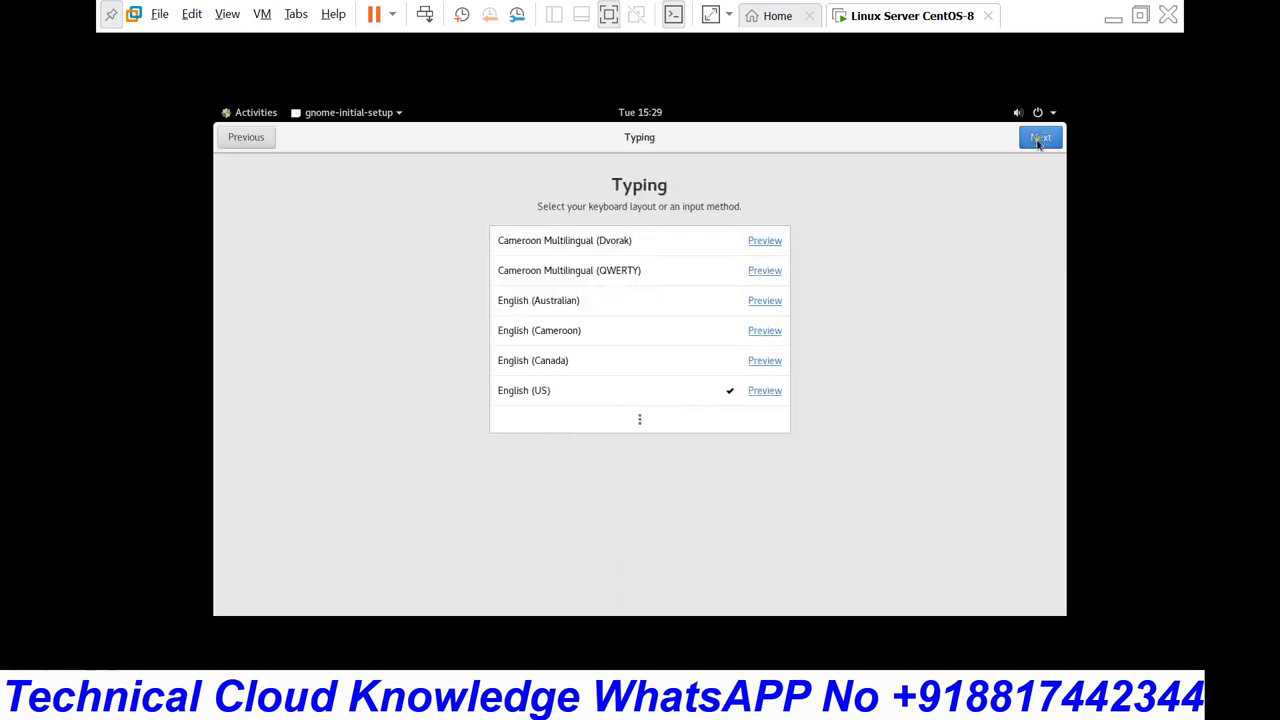
left_click(1040, 138)
left_click(1040, 138)
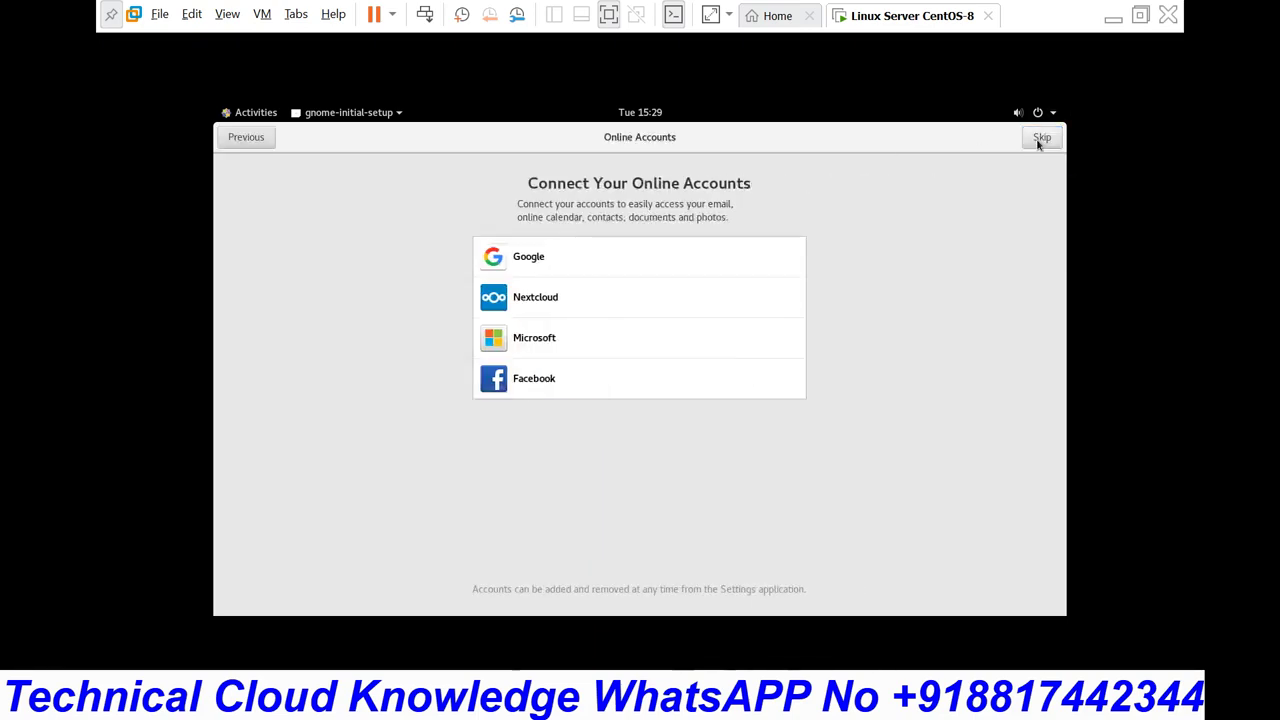
left_click(1040, 139)
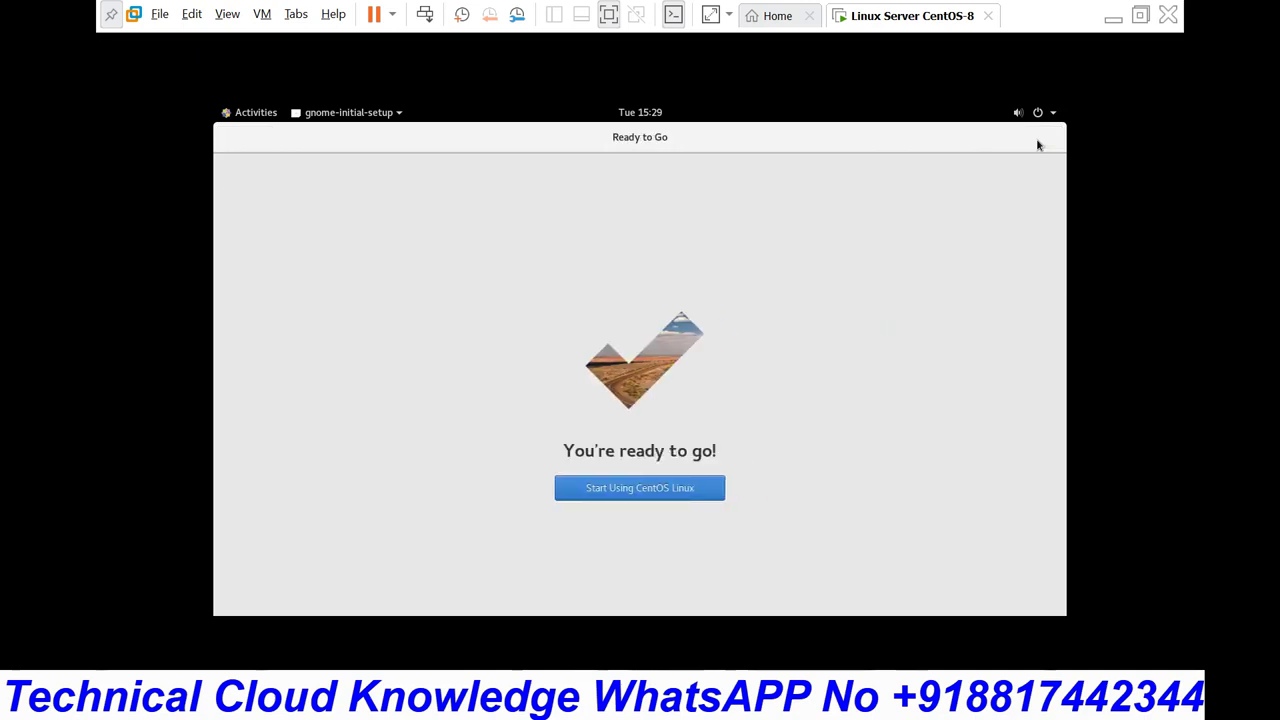
left_click(617, 496)
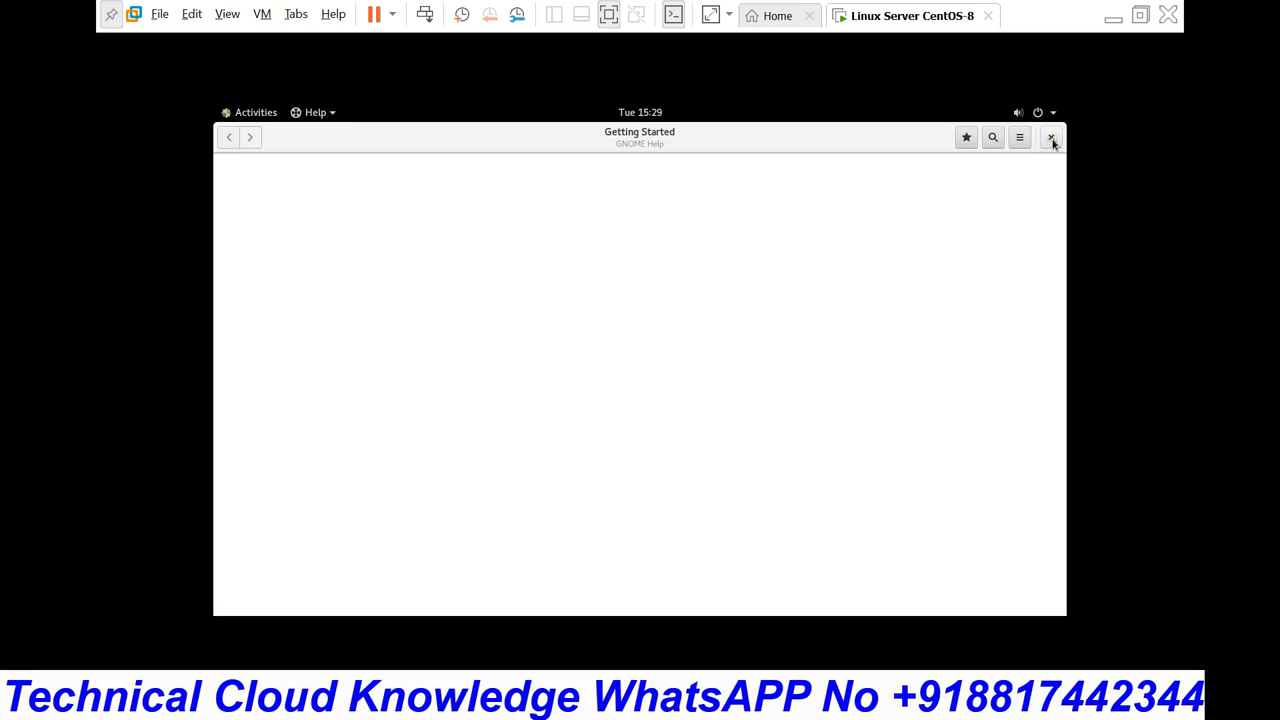
left_click(1051, 138)
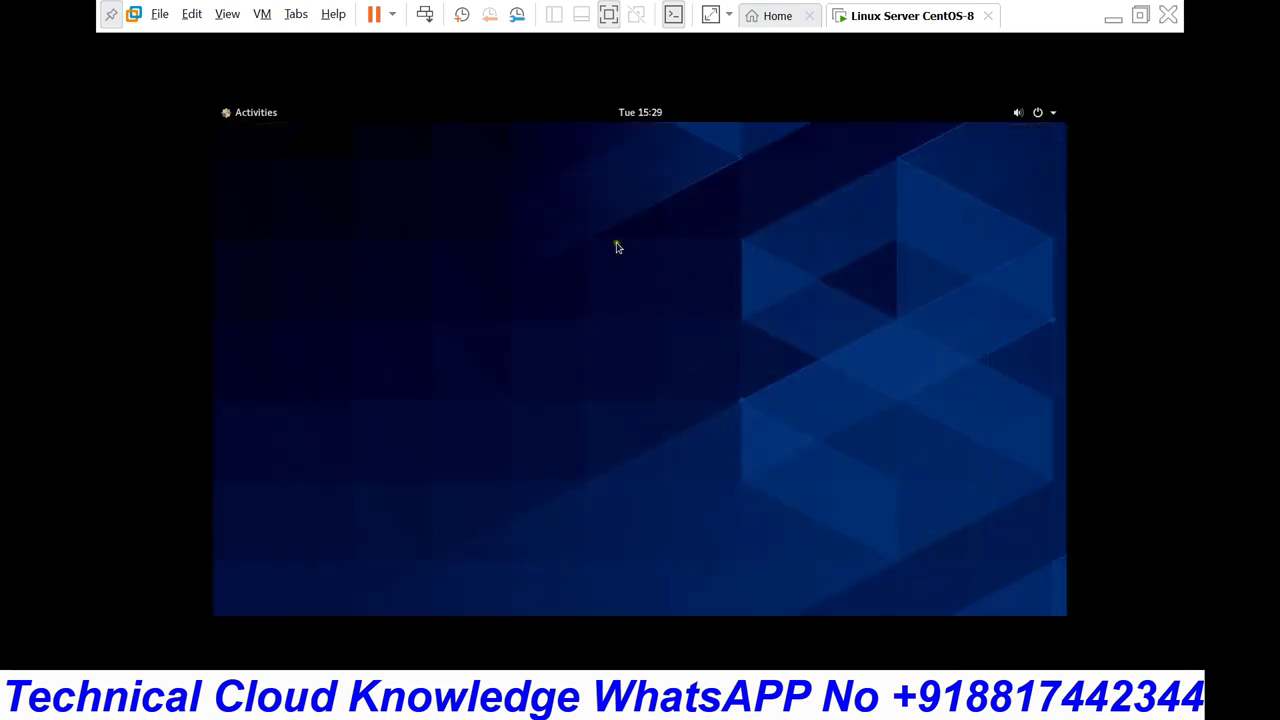
Open a terminal window on the CentOS desktop.
left_click(255, 113)
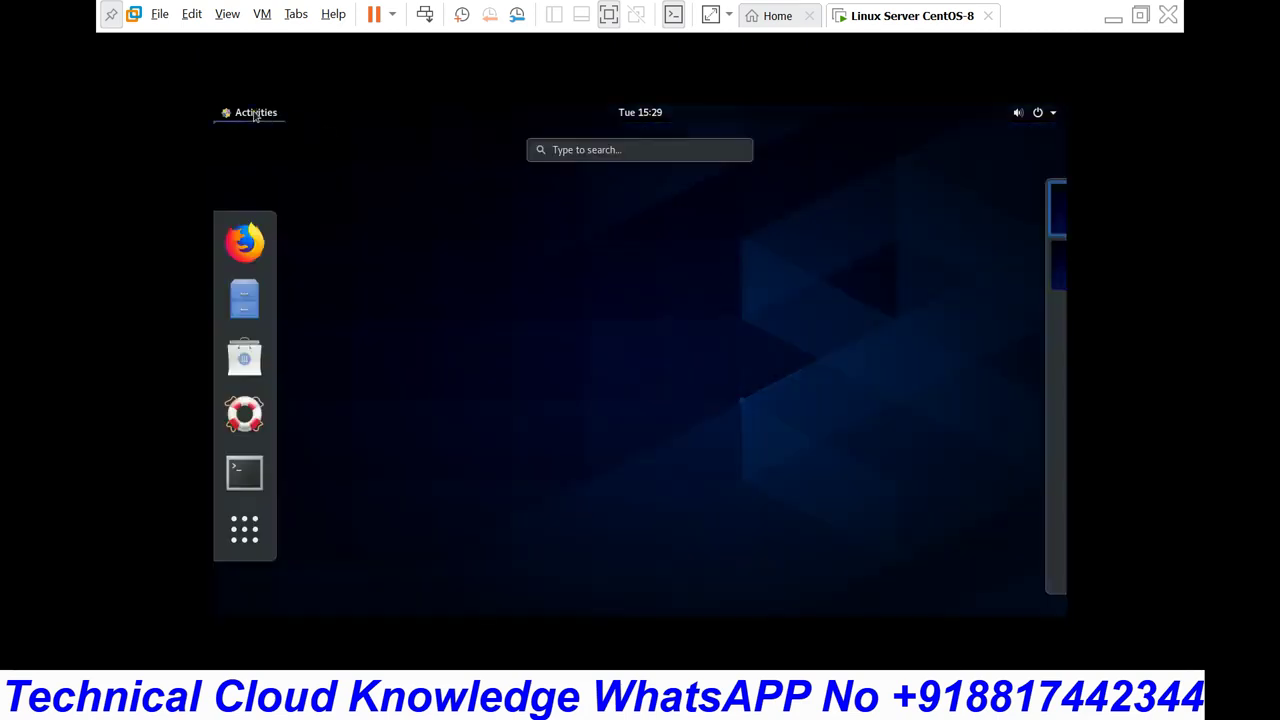
left_click(245, 474)
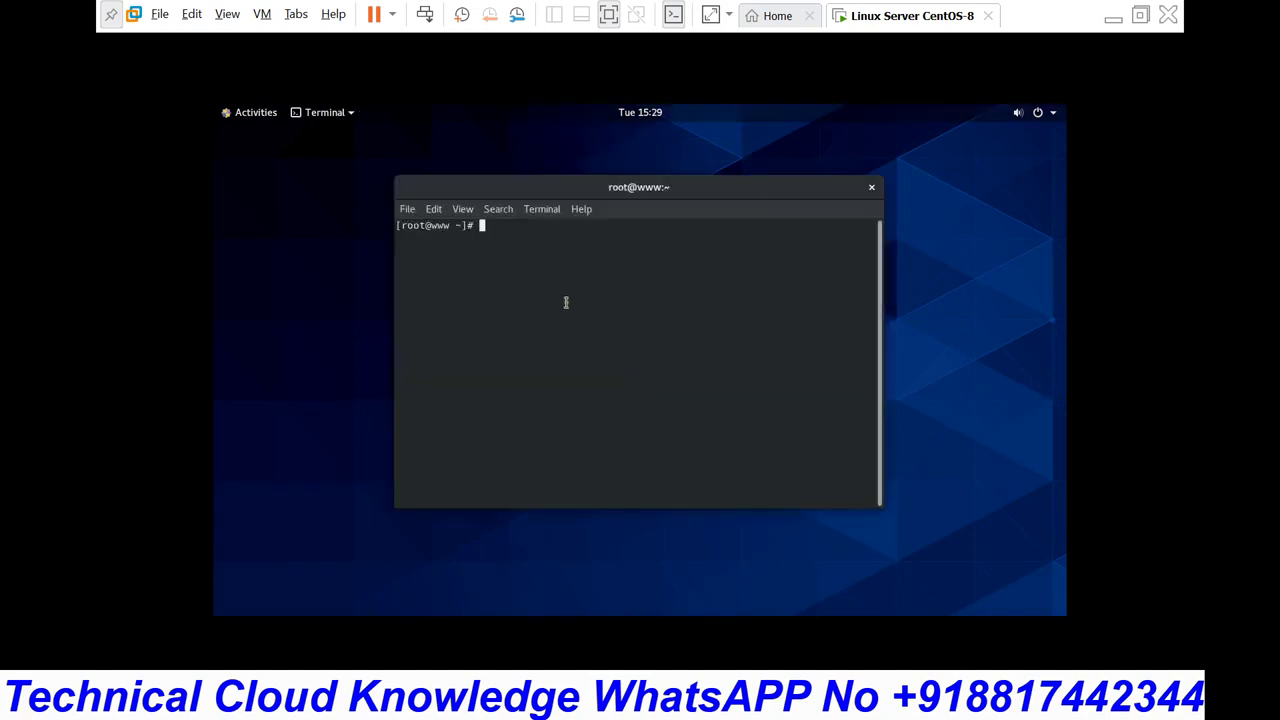
Power off the CentOS system from its desktop and close the virtual machine's VMware Workstation window.
left_click(1052, 115)
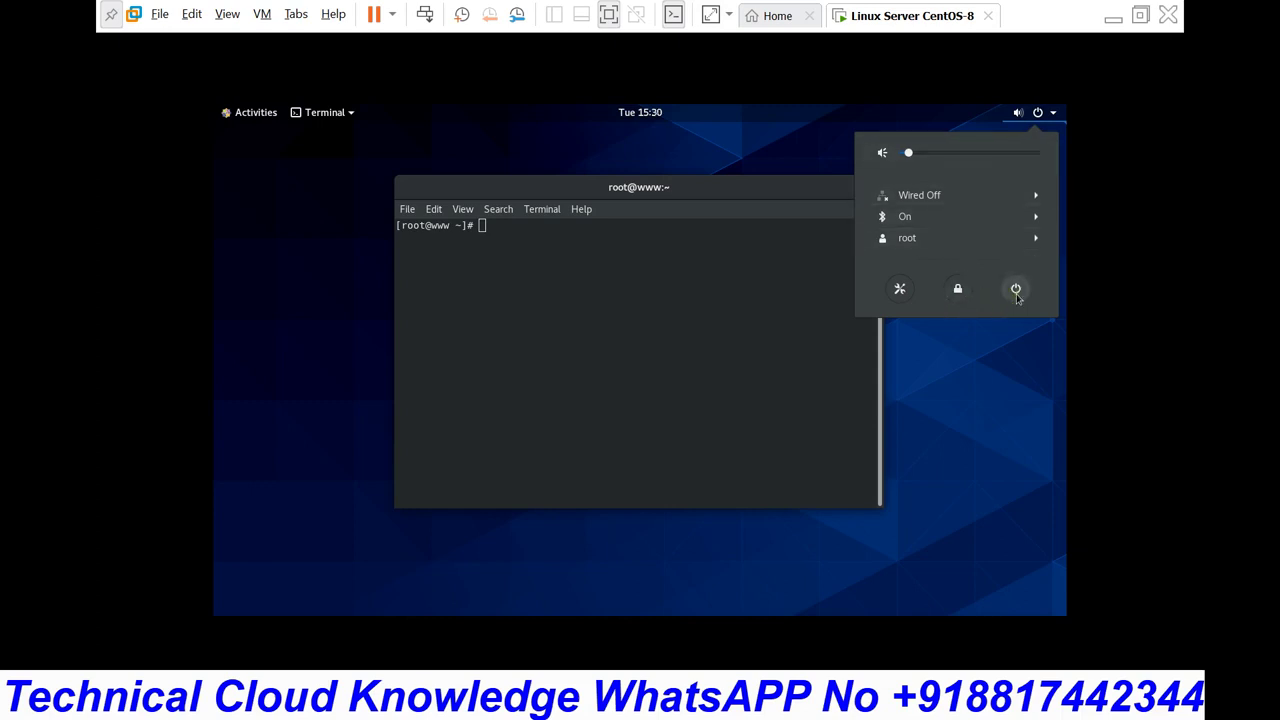
left_click(1016, 290)
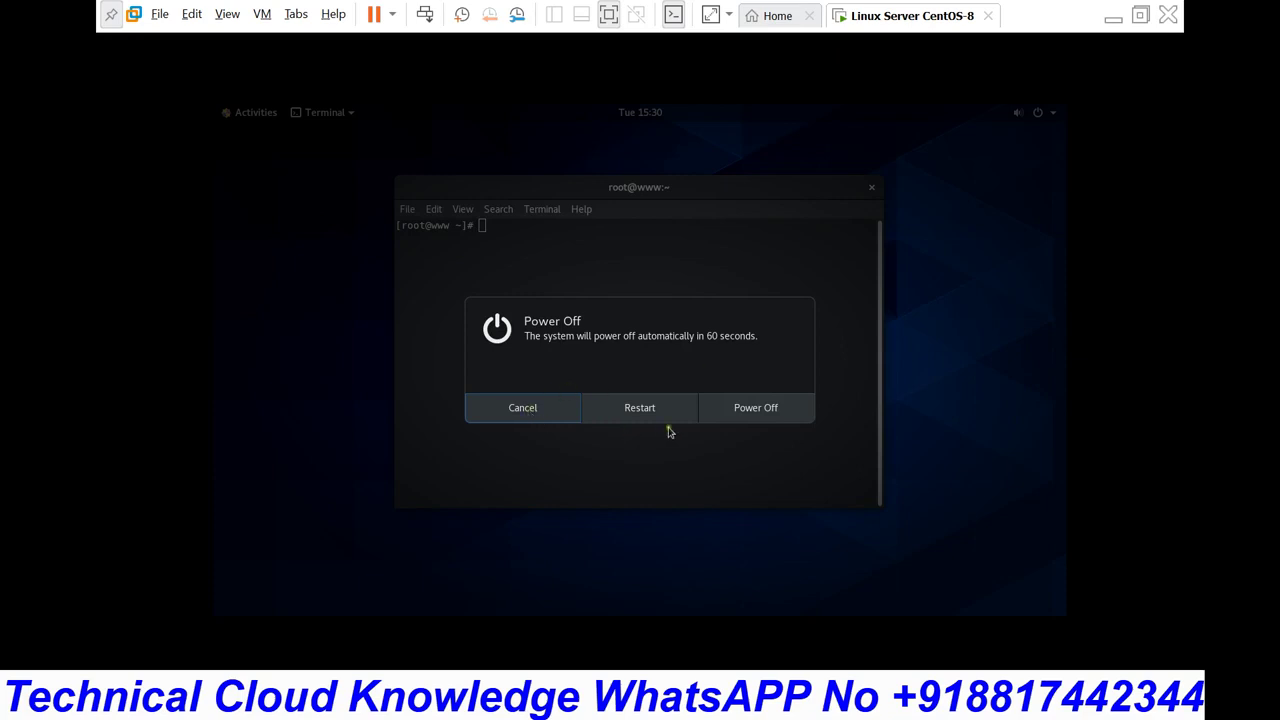
left_click(756, 408)
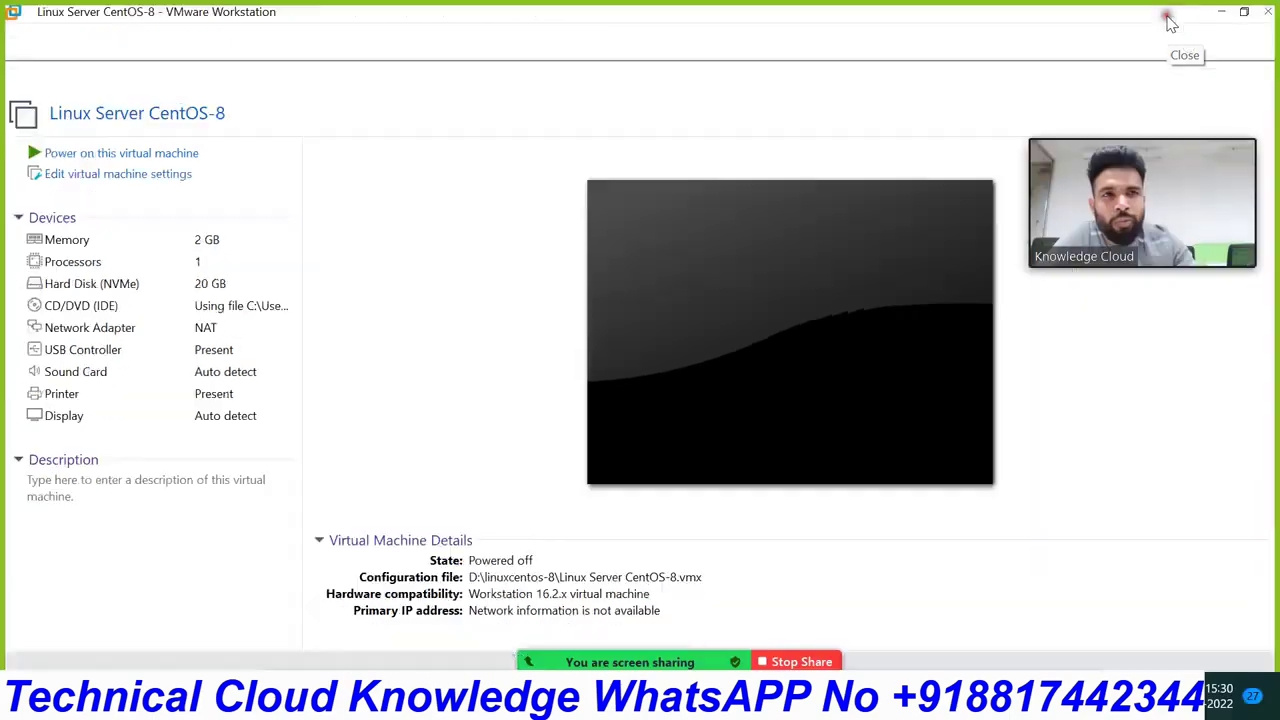
left_click(1170, 21)
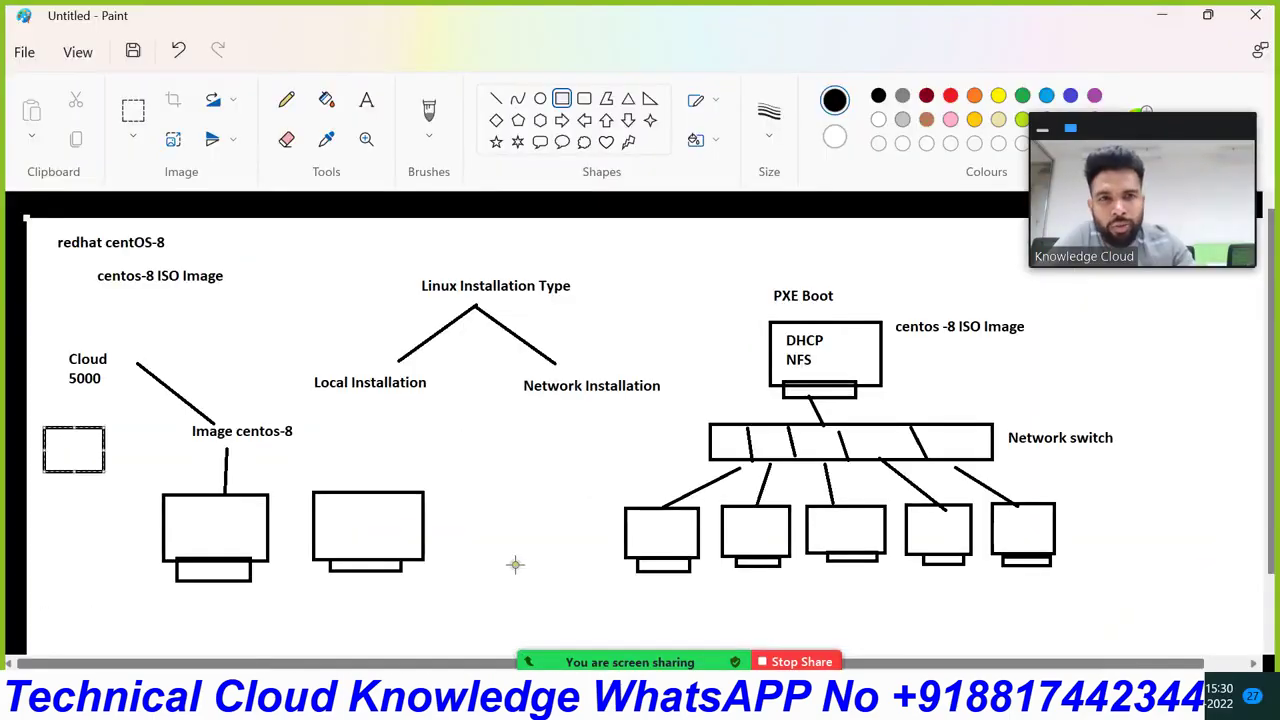